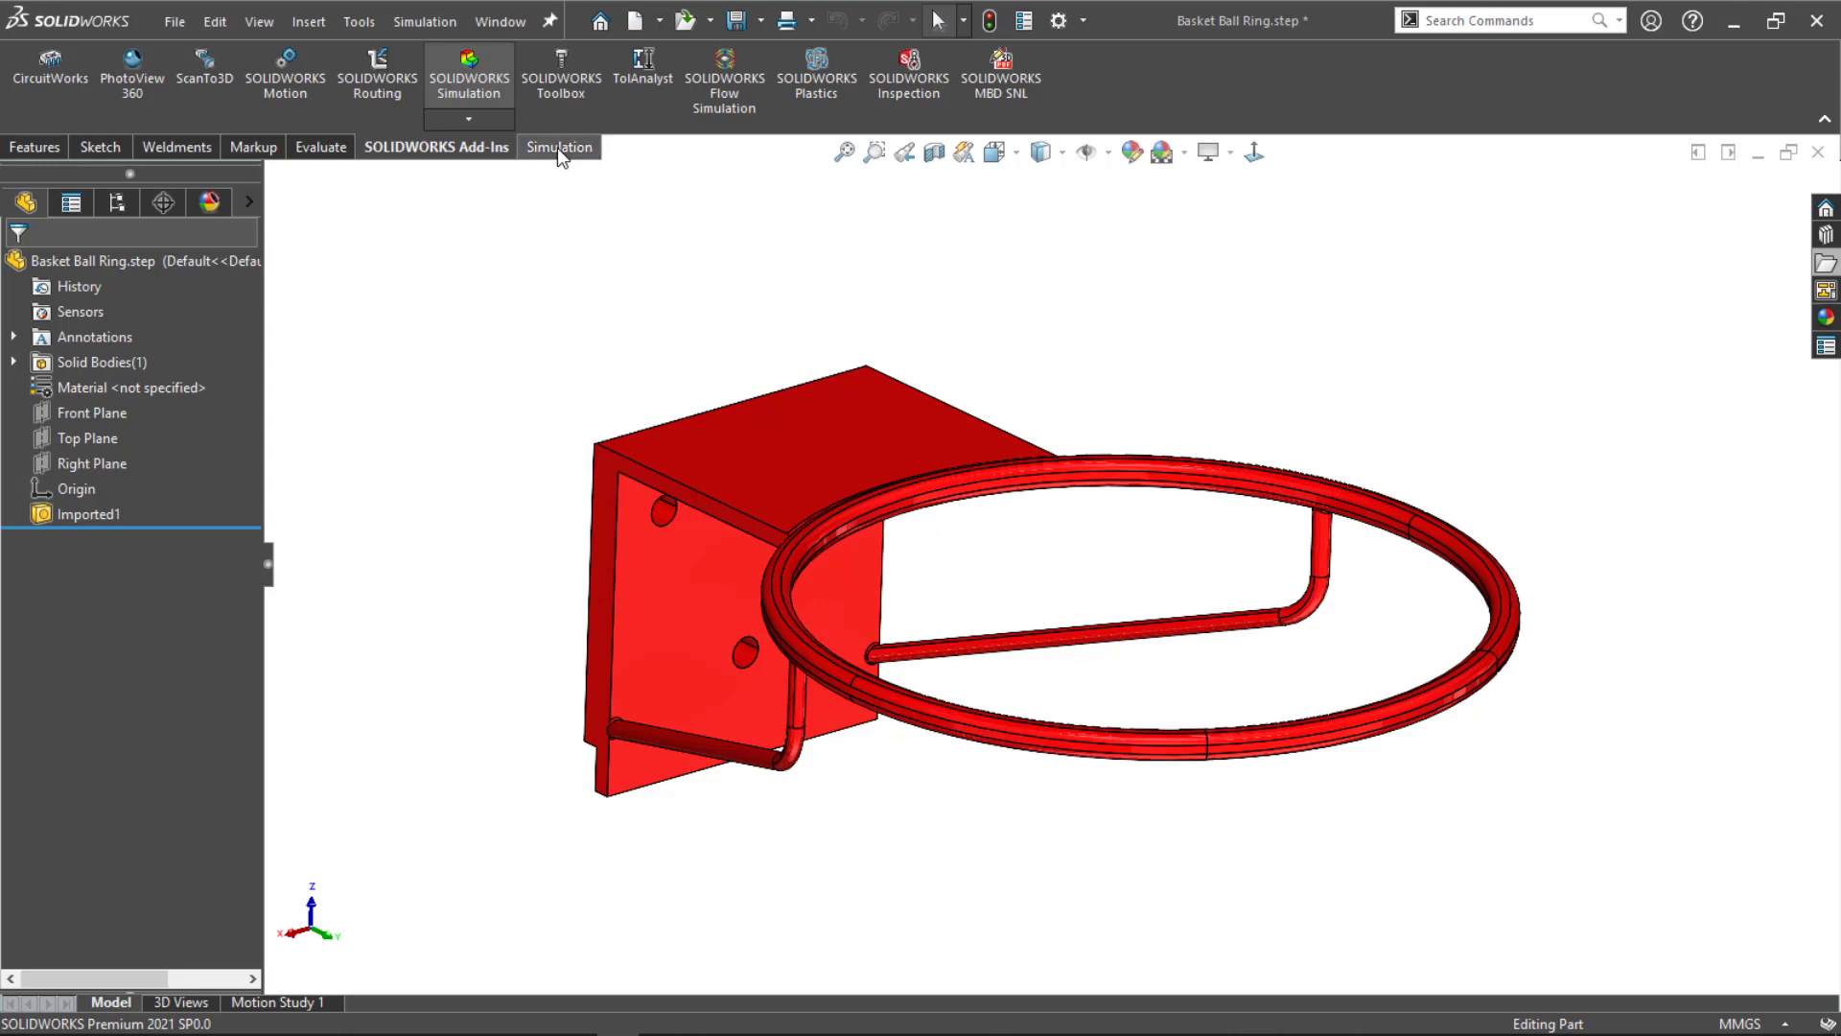
Step: Create a new static simulation study named Fatigue Analysis
left_click(559, 154)
left_click(29, 77)
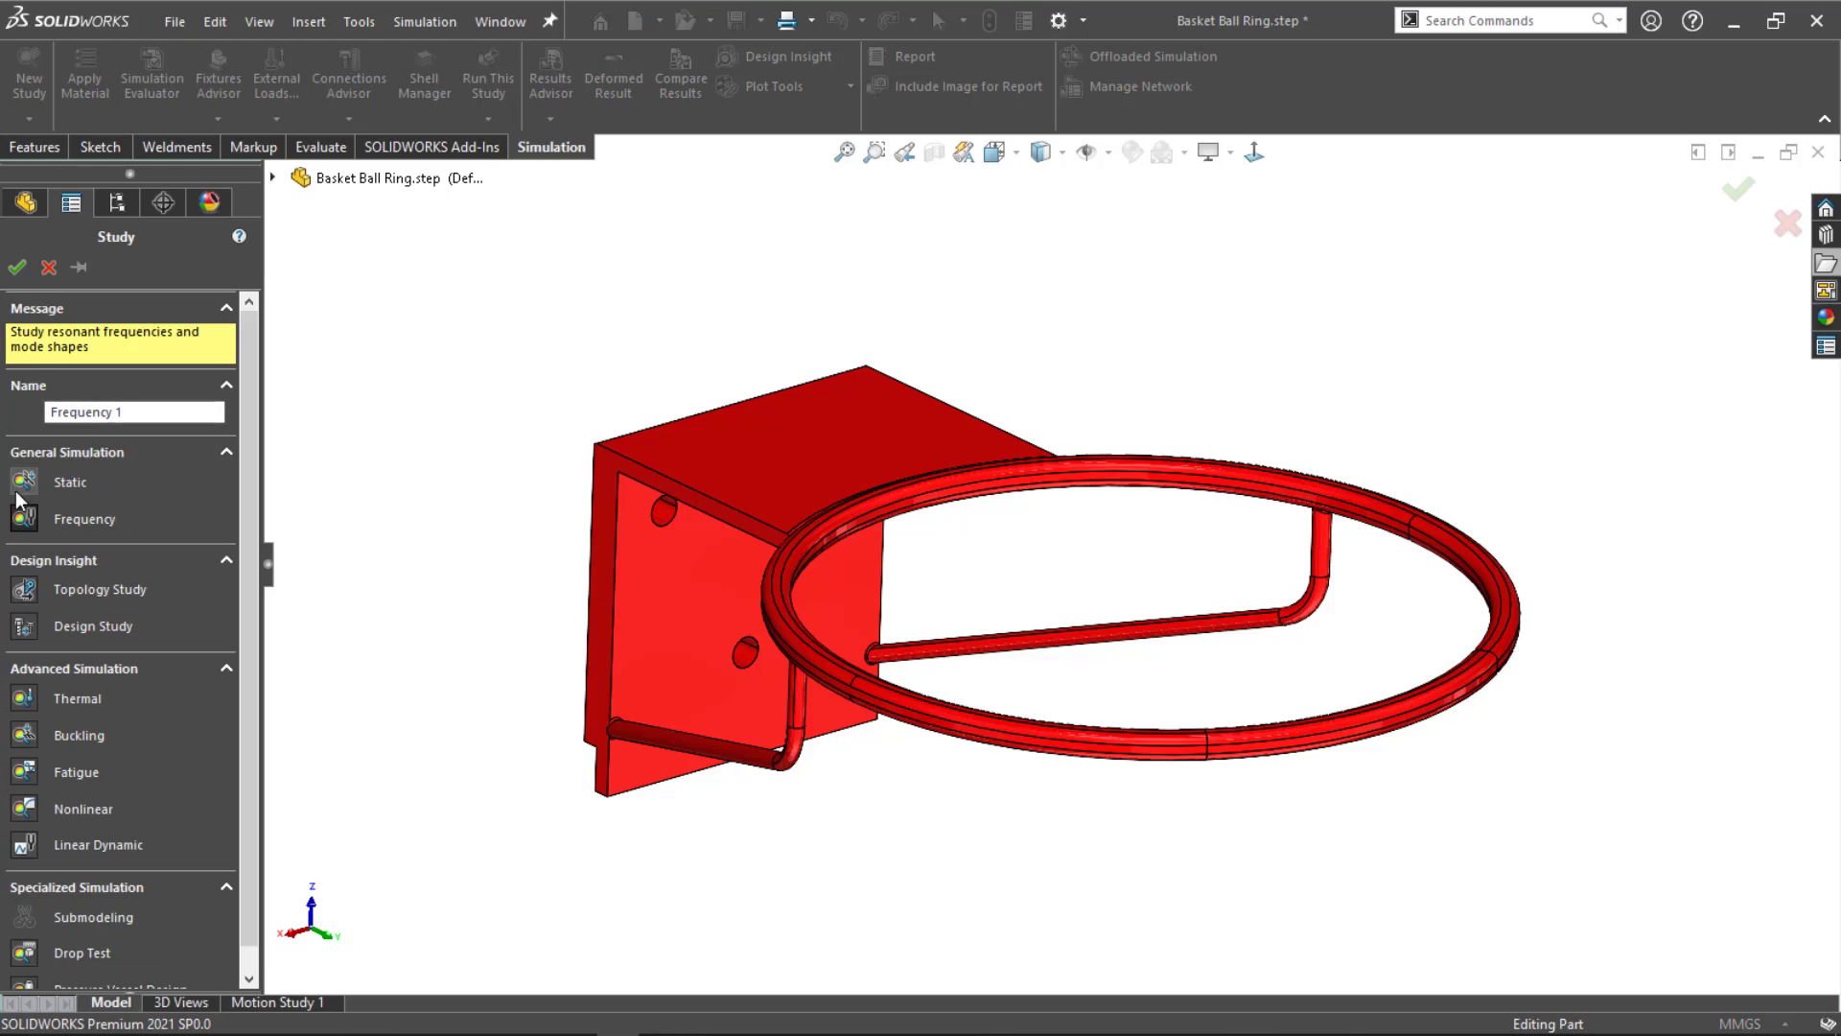
left_click(69, 481)
left_click(140, 423)
left_click_drag(52, 444, 31, 445)
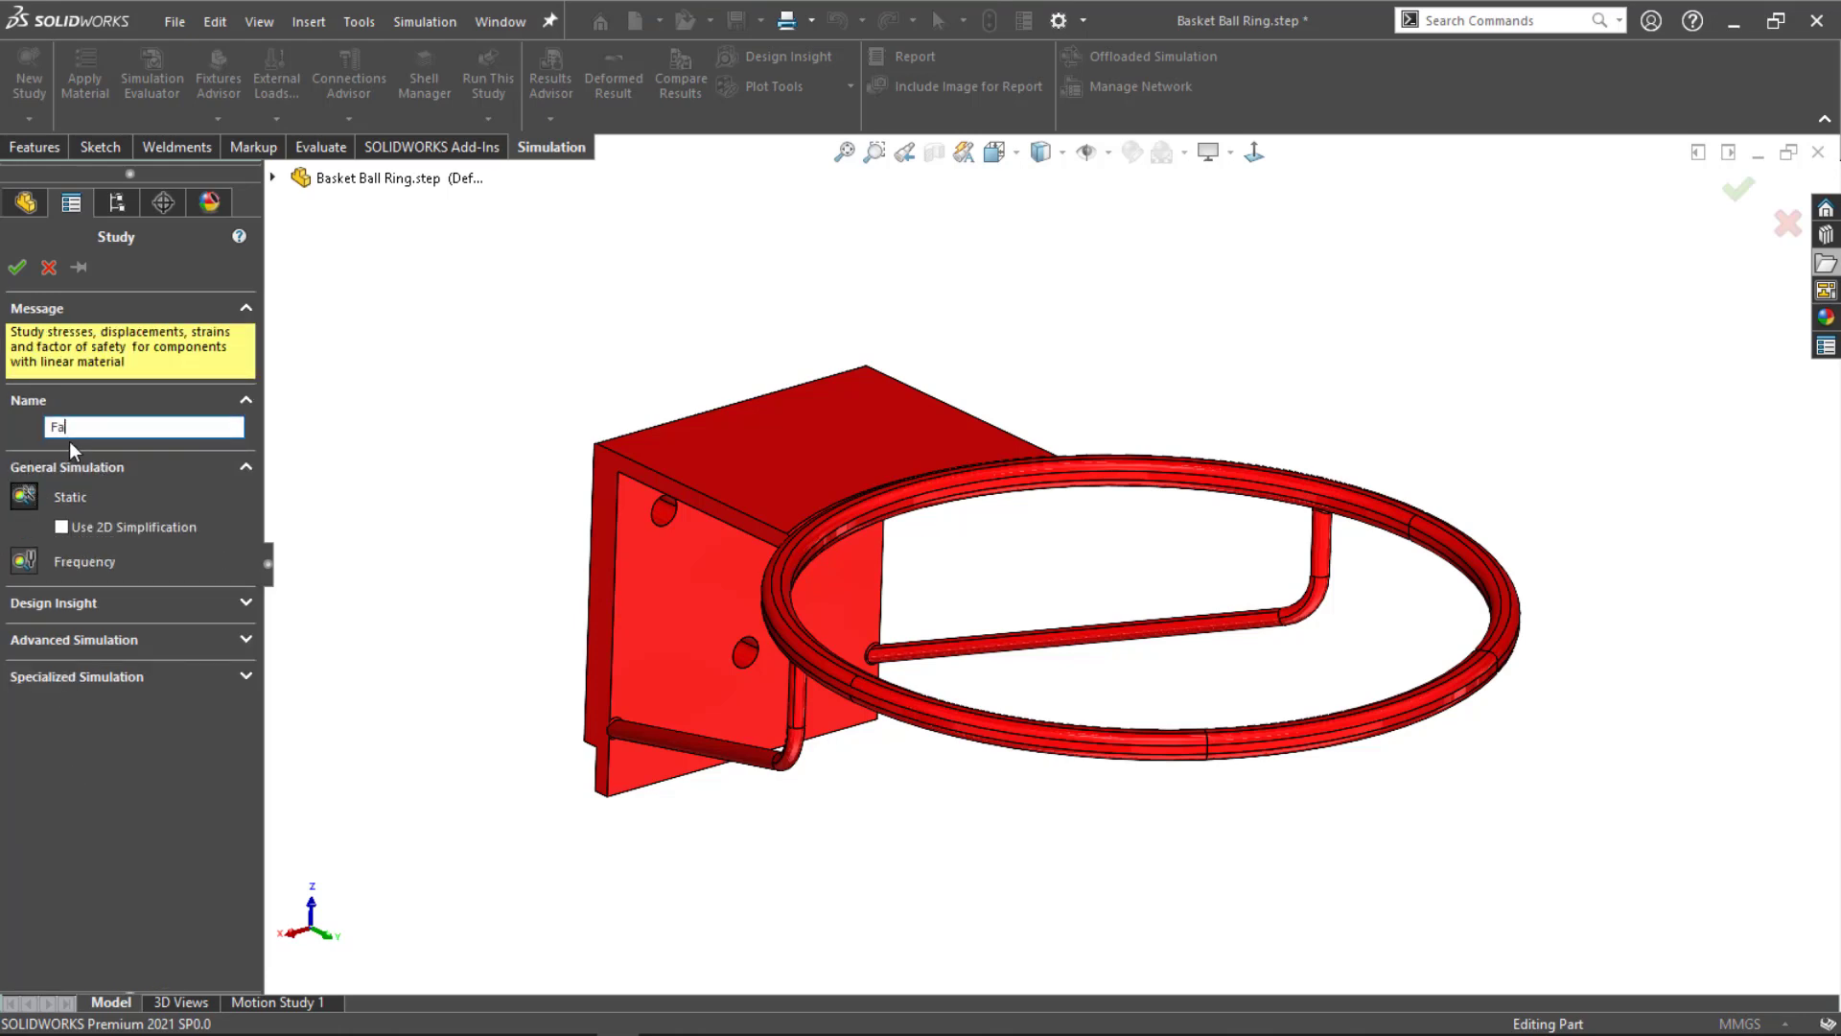
type("Fatigue Analysis")
left_click(18, 266)
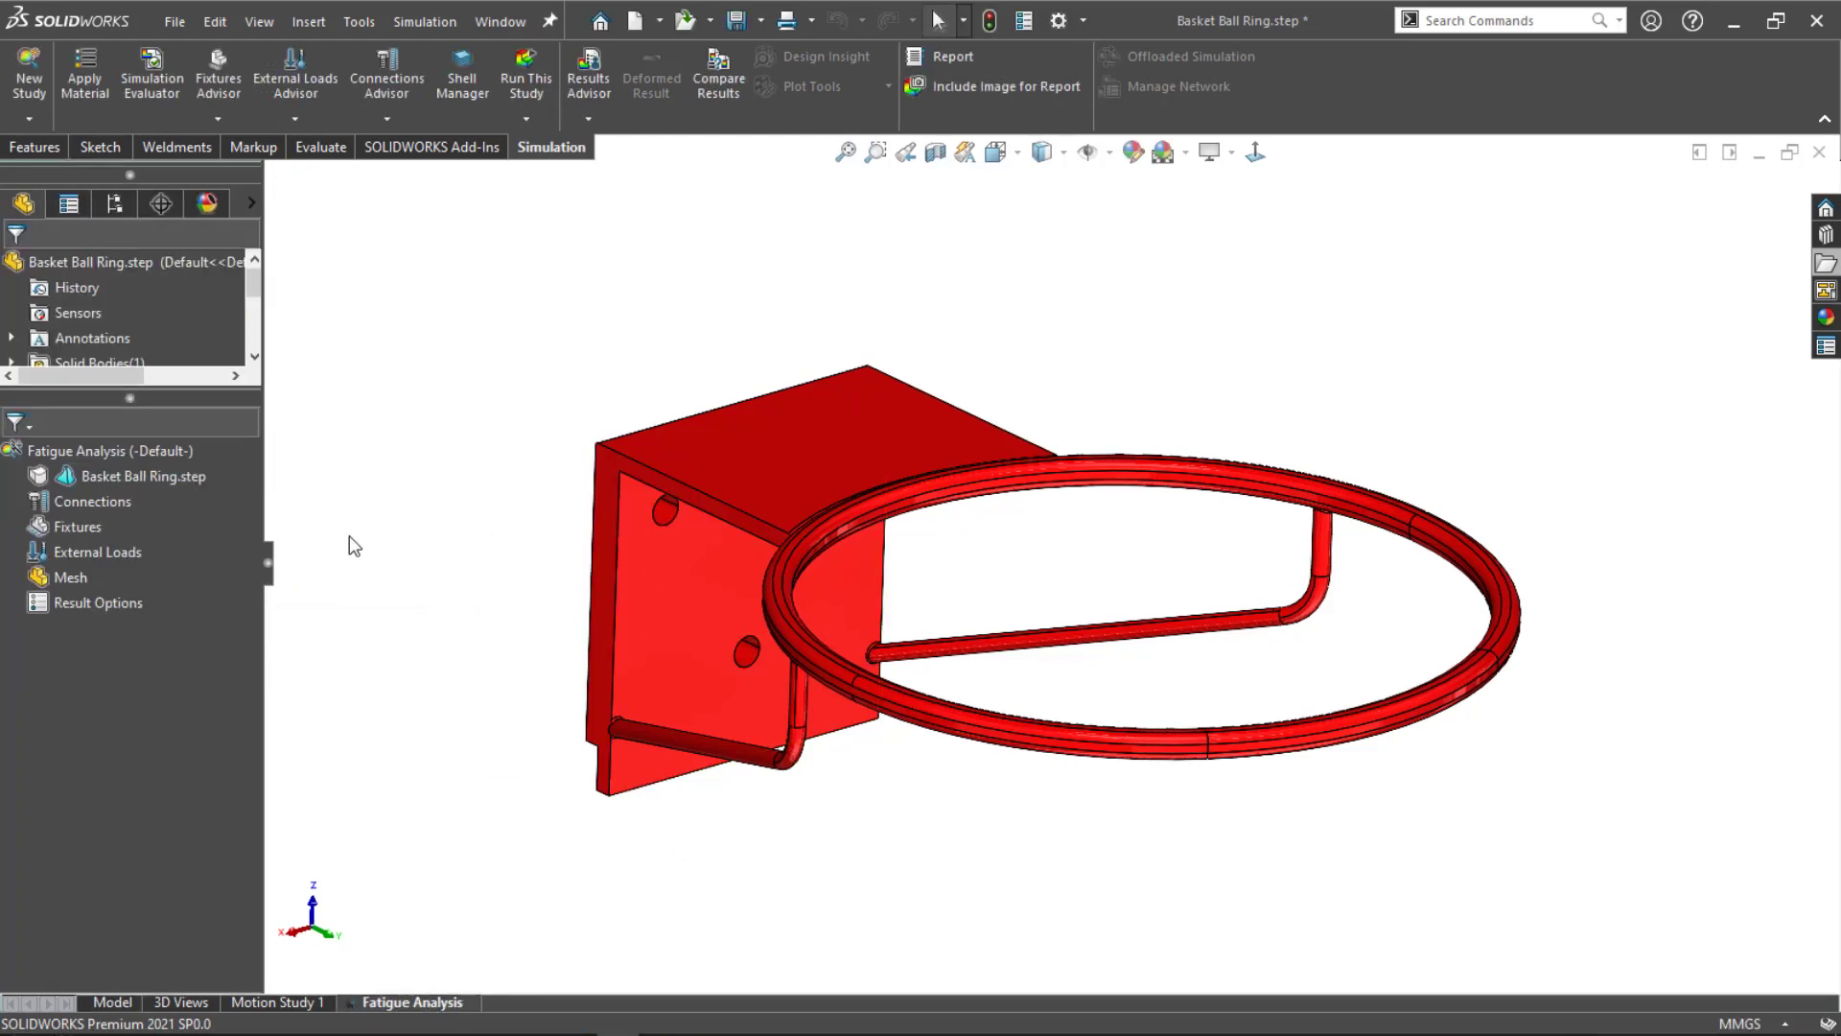
Step: Apply the 7075-T6 (SN) material from the Aluminium Alloys category to the basketball ring part
right_click(153, 479)
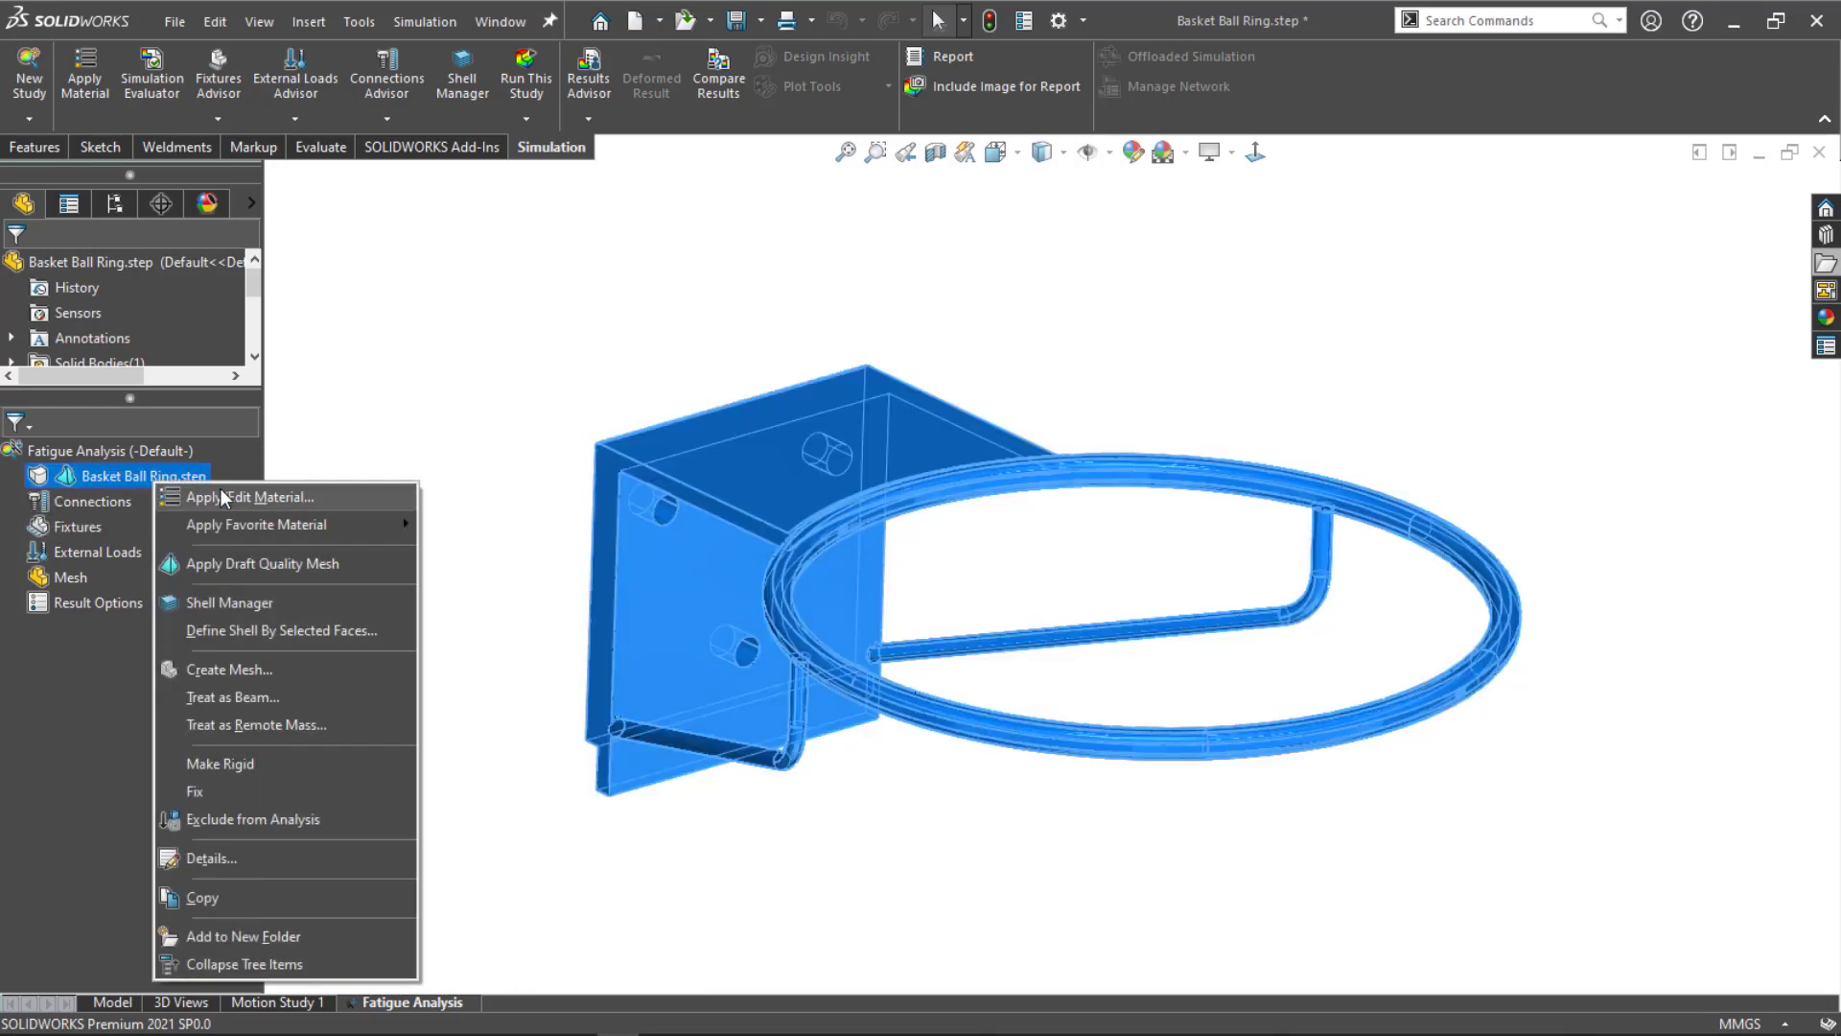
left_click(227, 505)
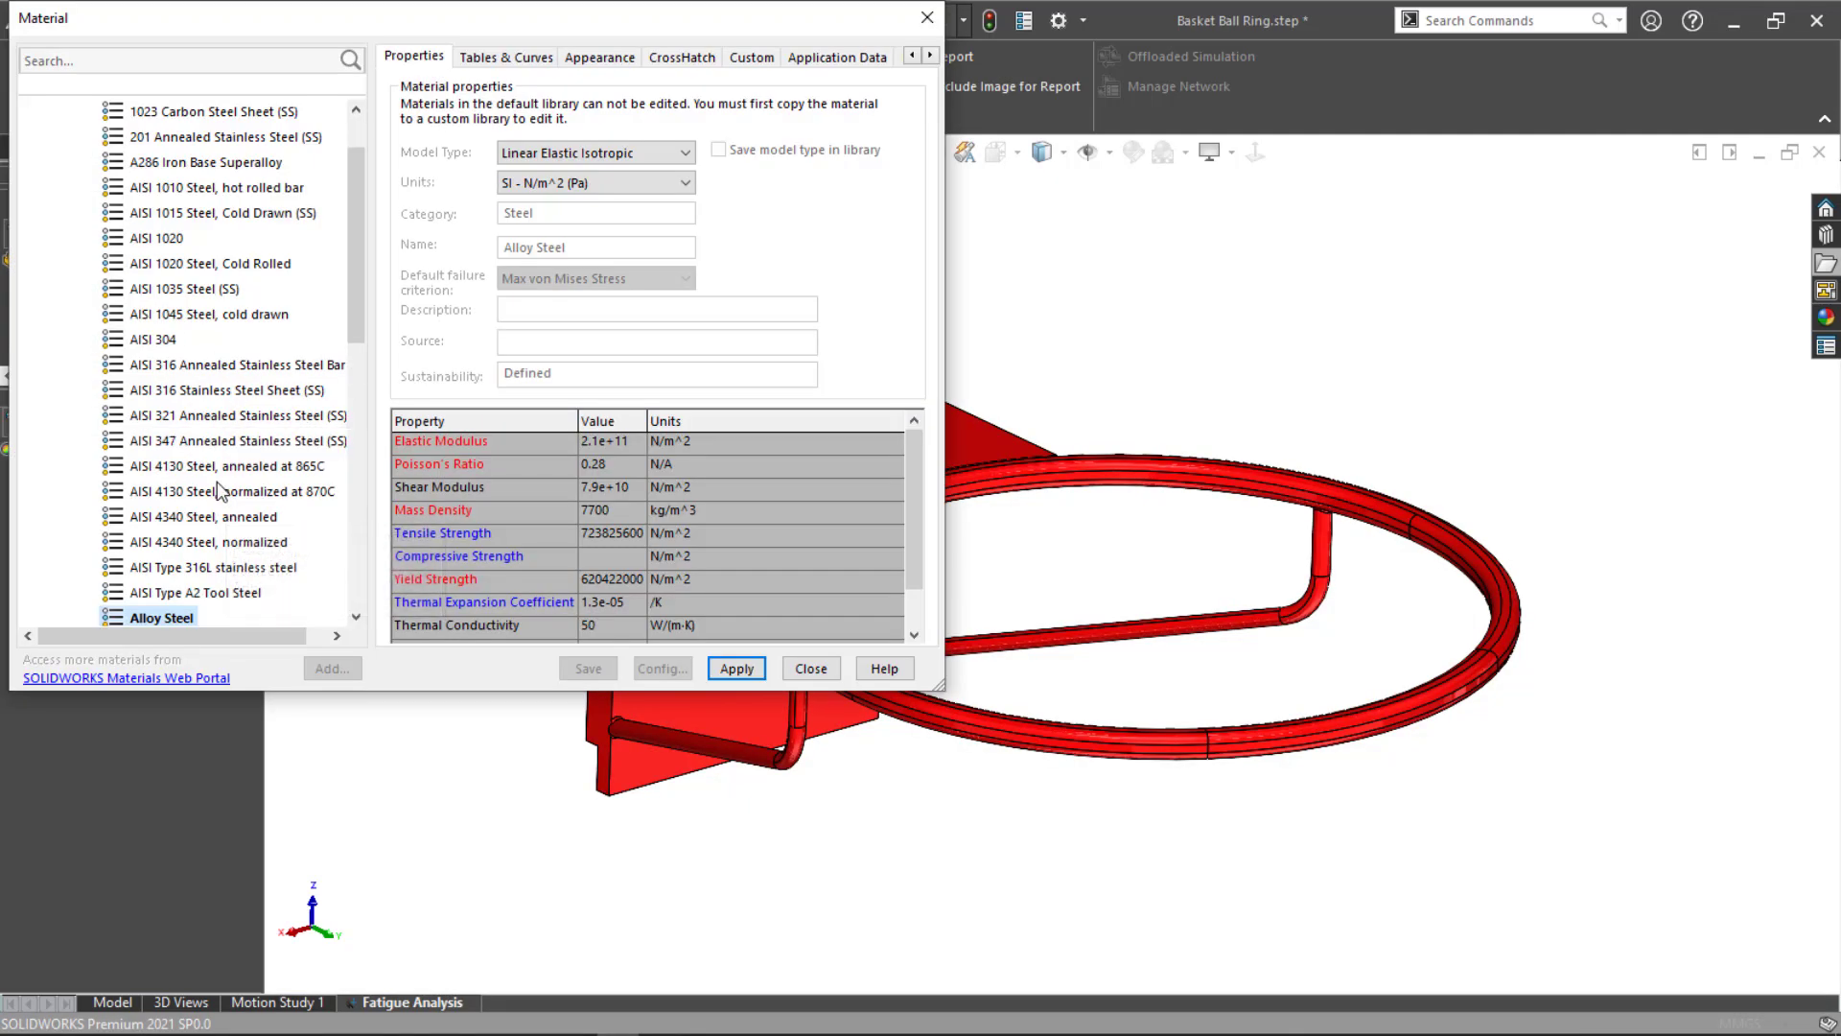
scroll(217, 481, "down", 3)
scroll(217, 482, "up", 4)
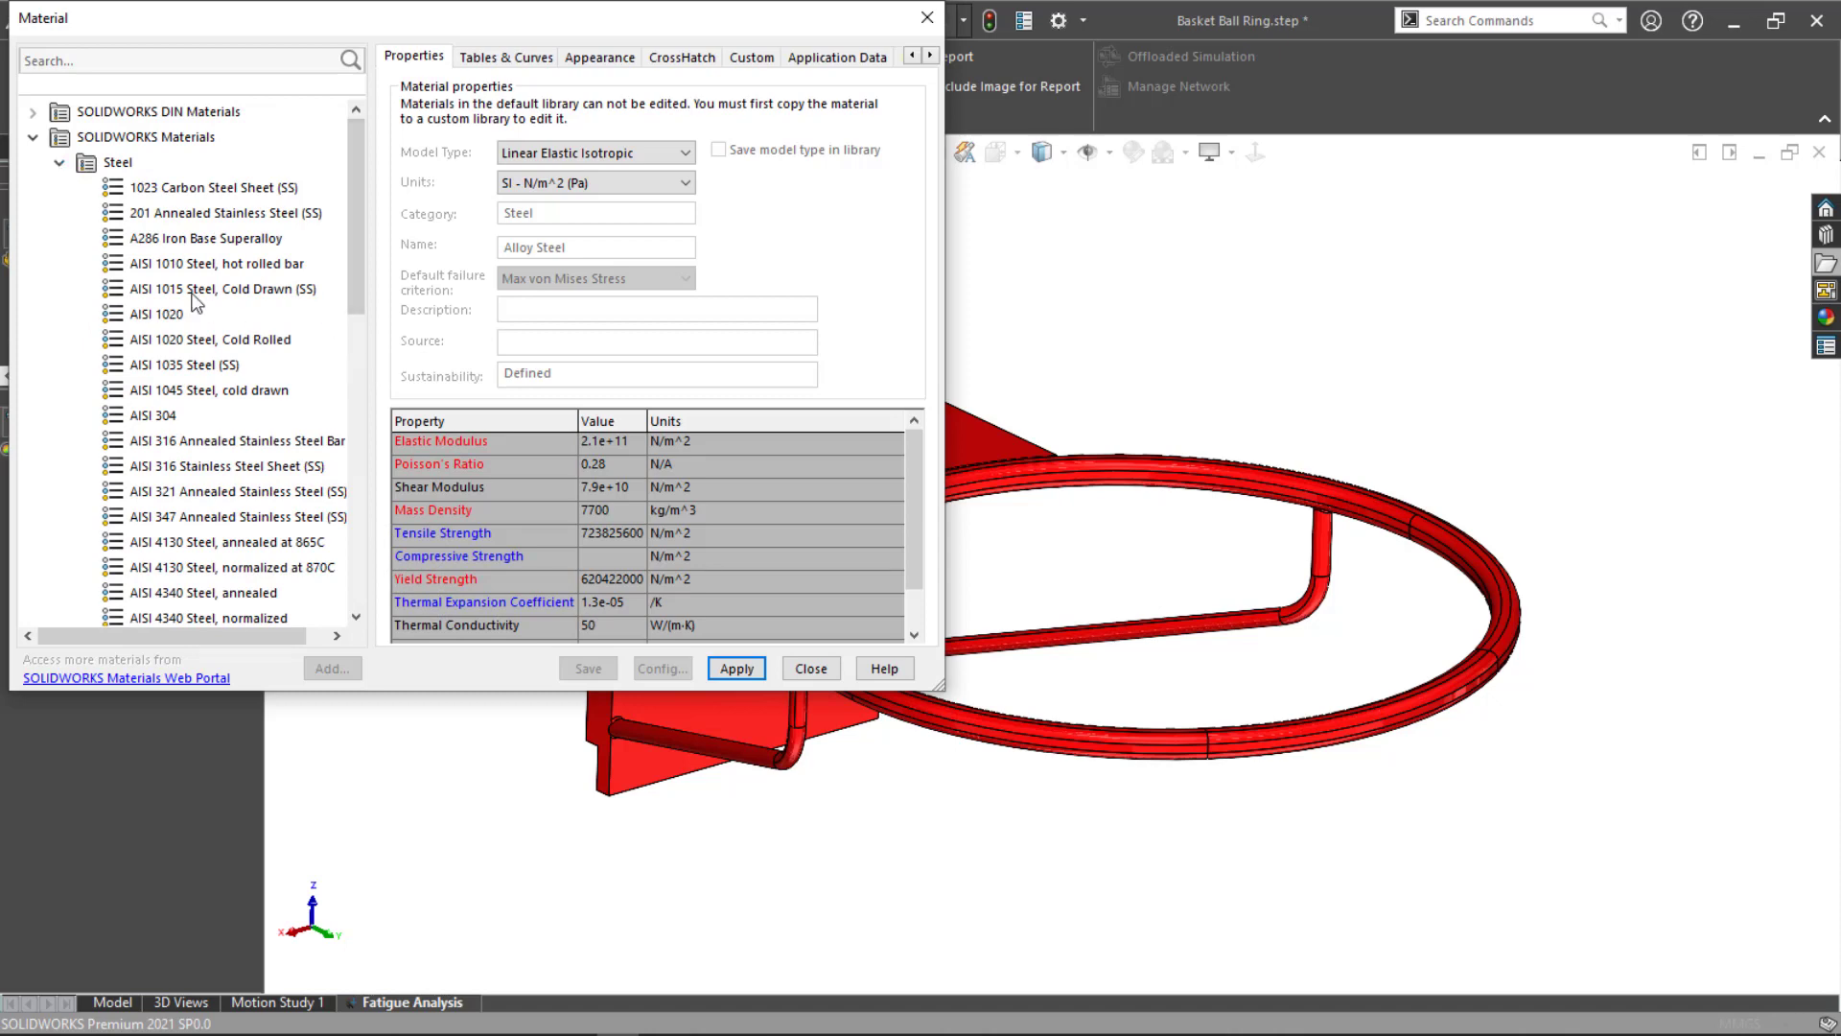
scroll(173, 398, "down", 6)
scroll(172, 398, "down", 4)
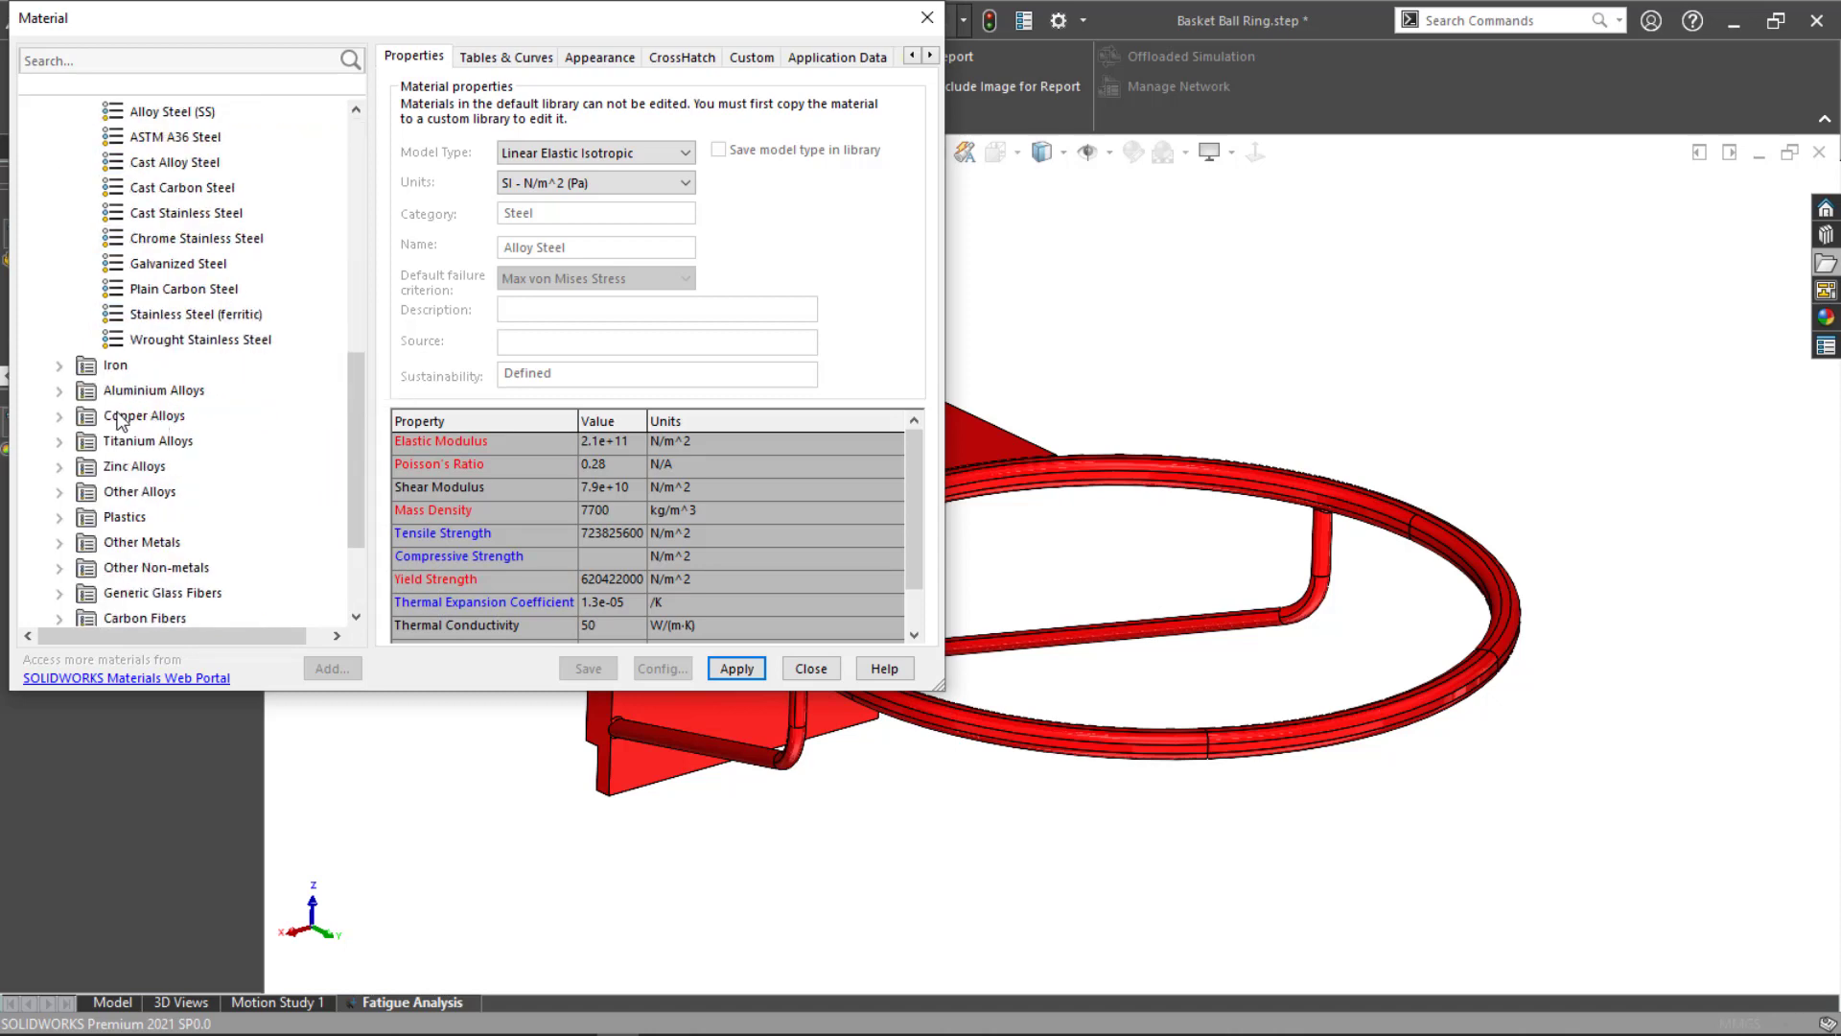
scroll(108, 403, "up", 10)
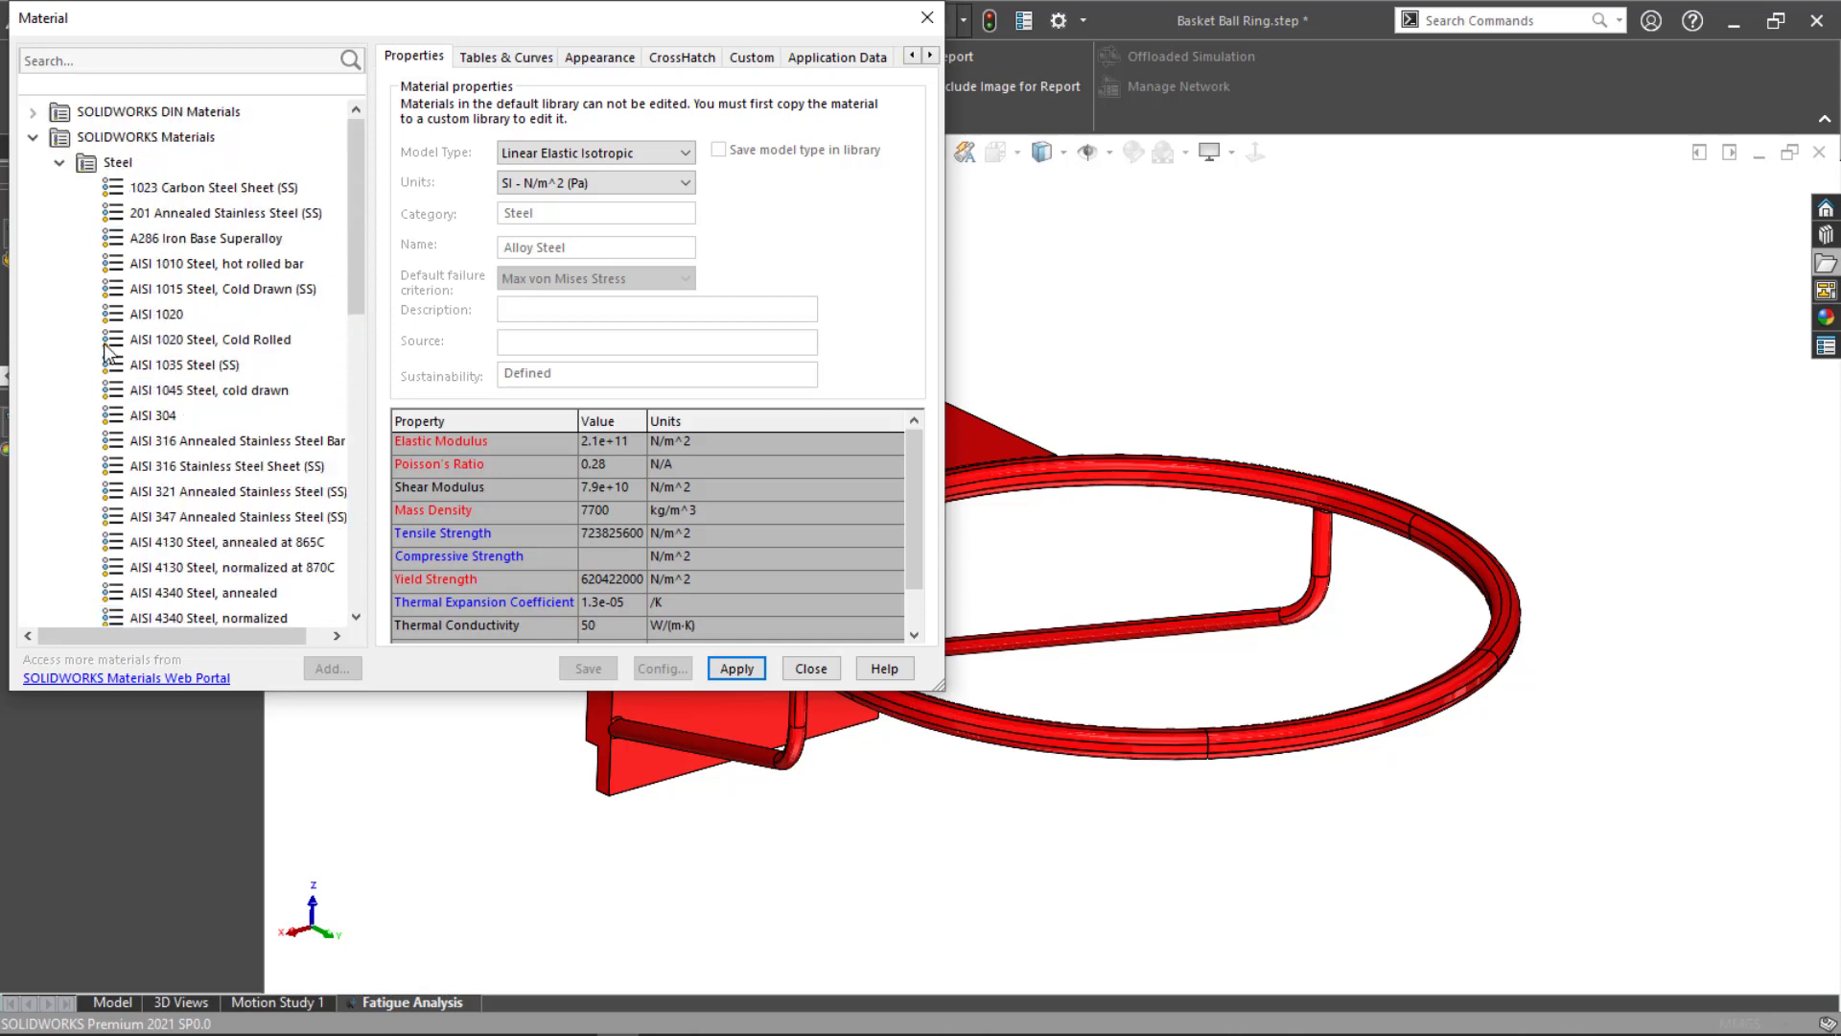
left_click(59, 163)
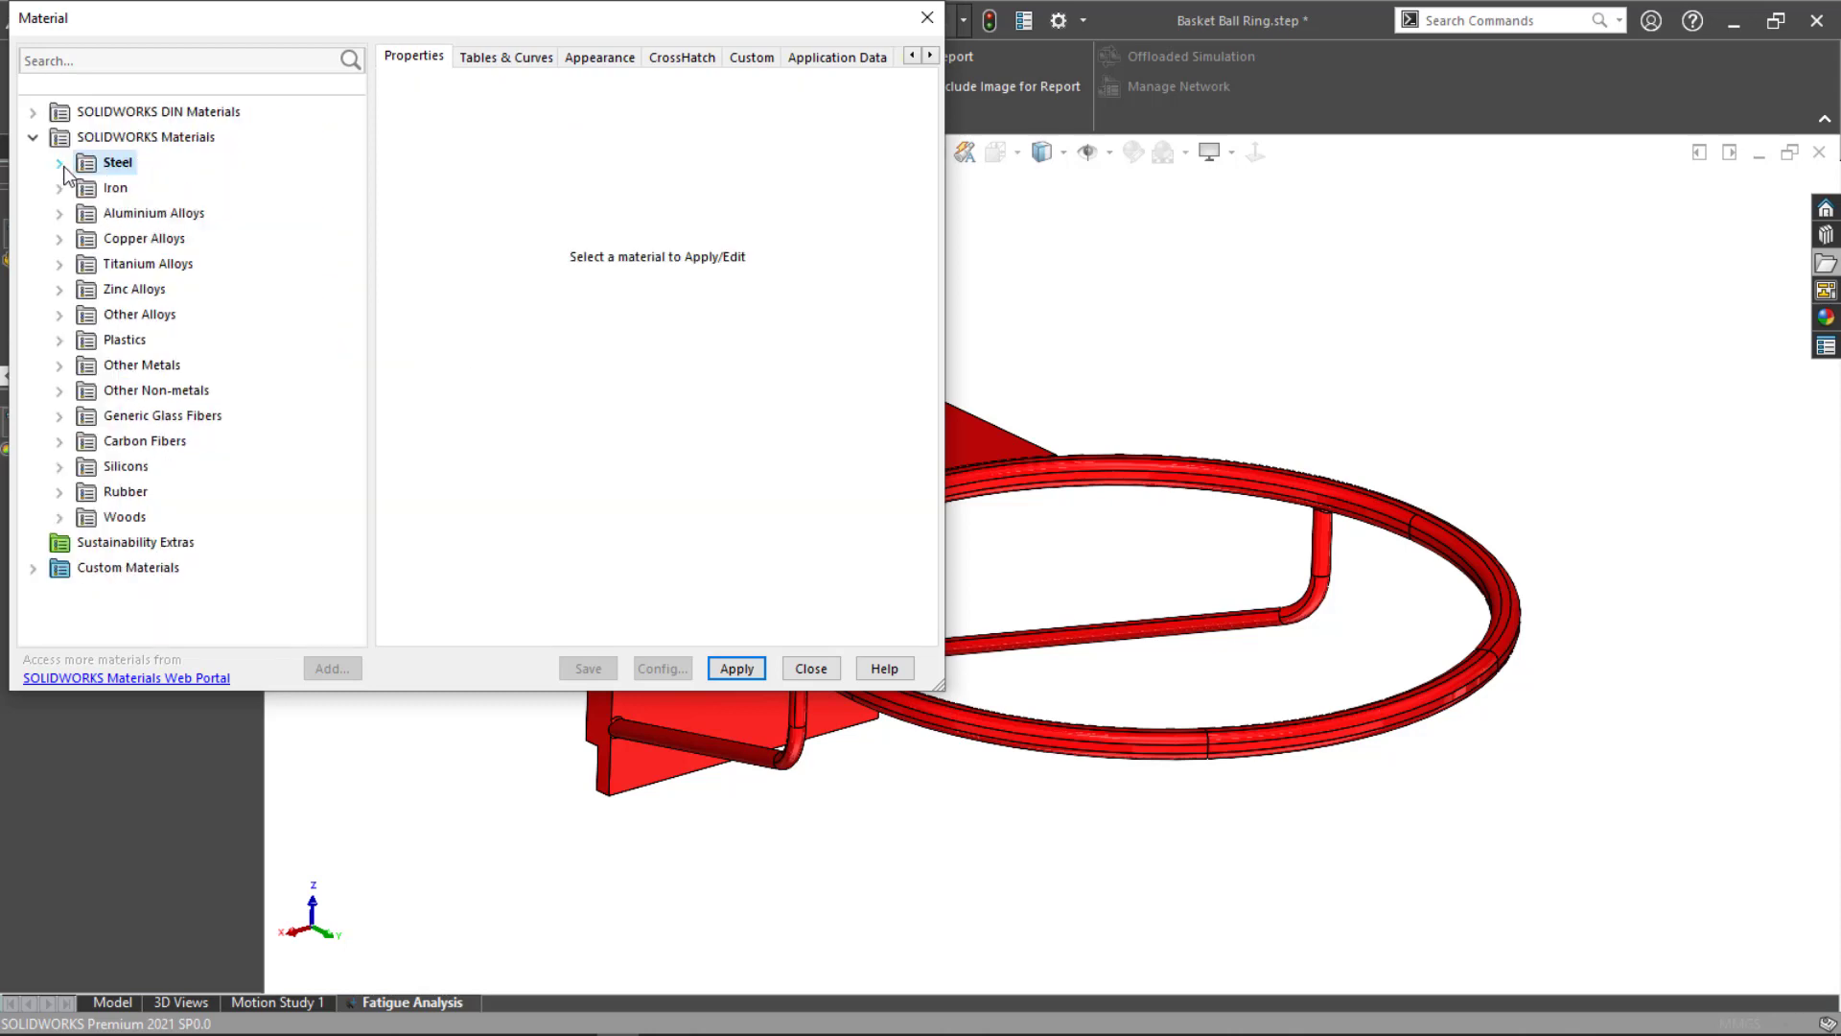
left_click(57, 214)
scroll(213, 341, "down", 13)
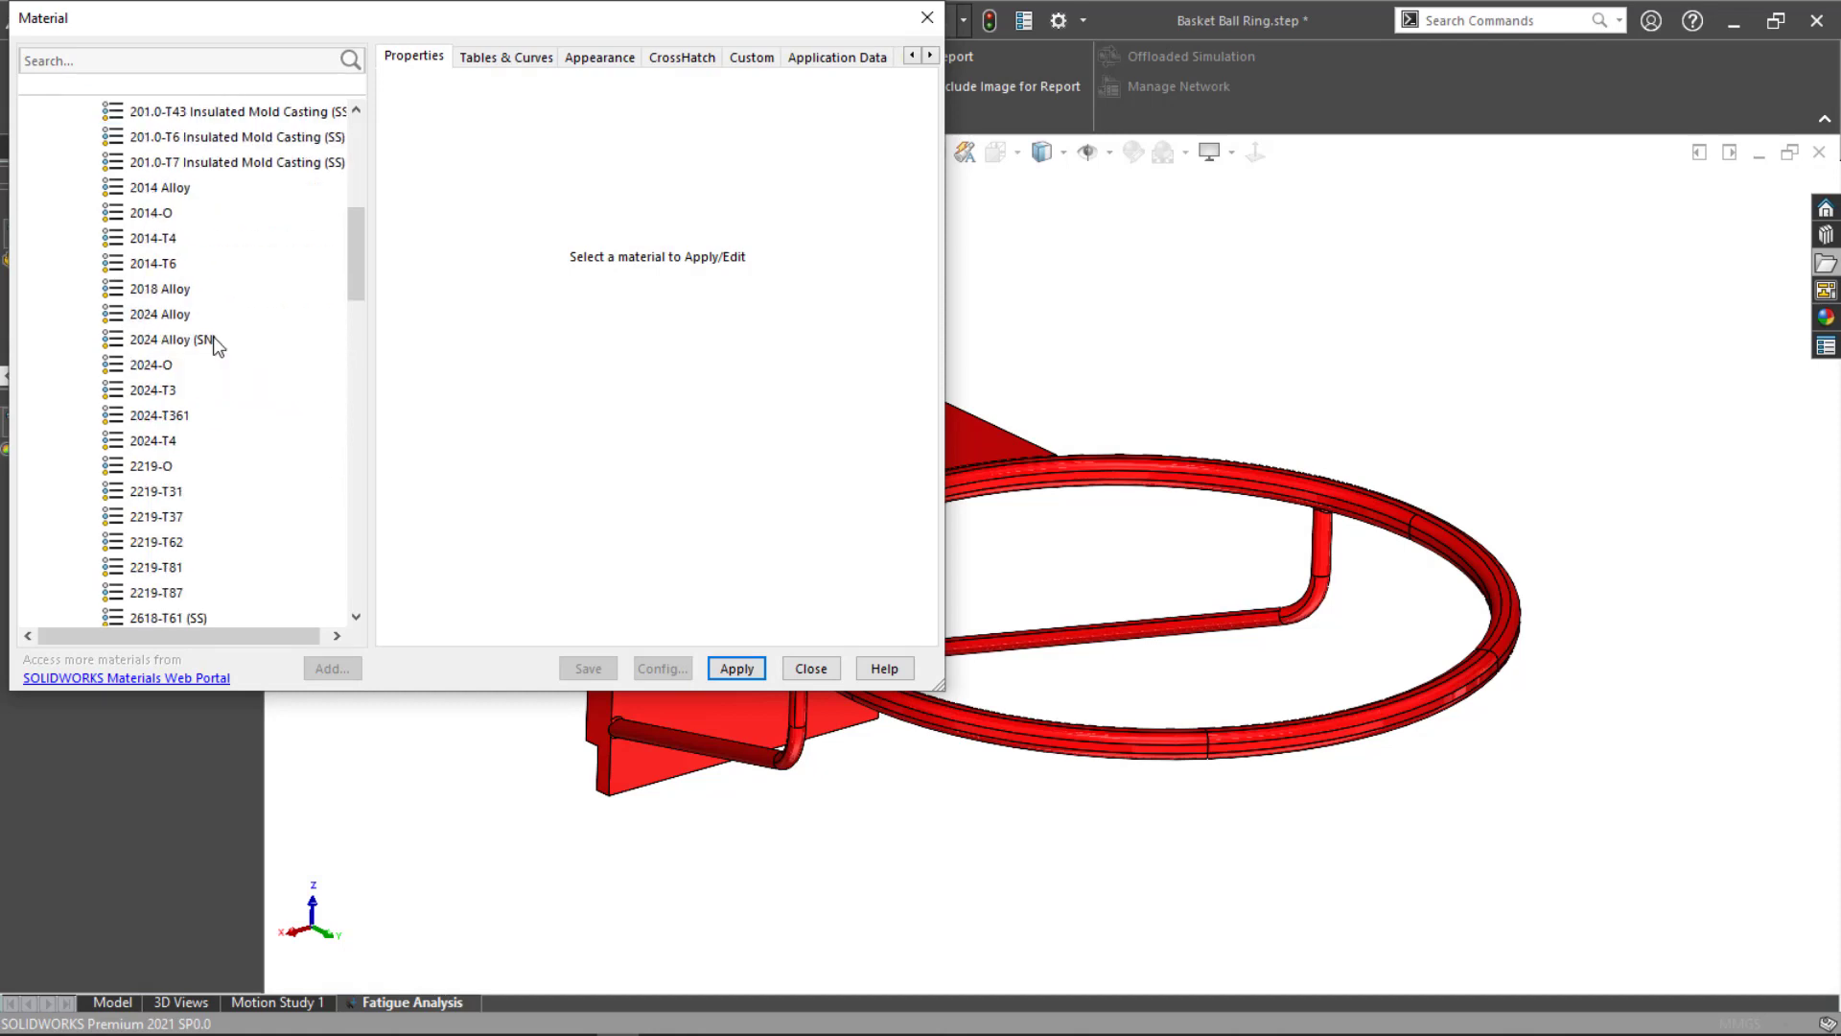
scroll(213, 341, "down", 15)
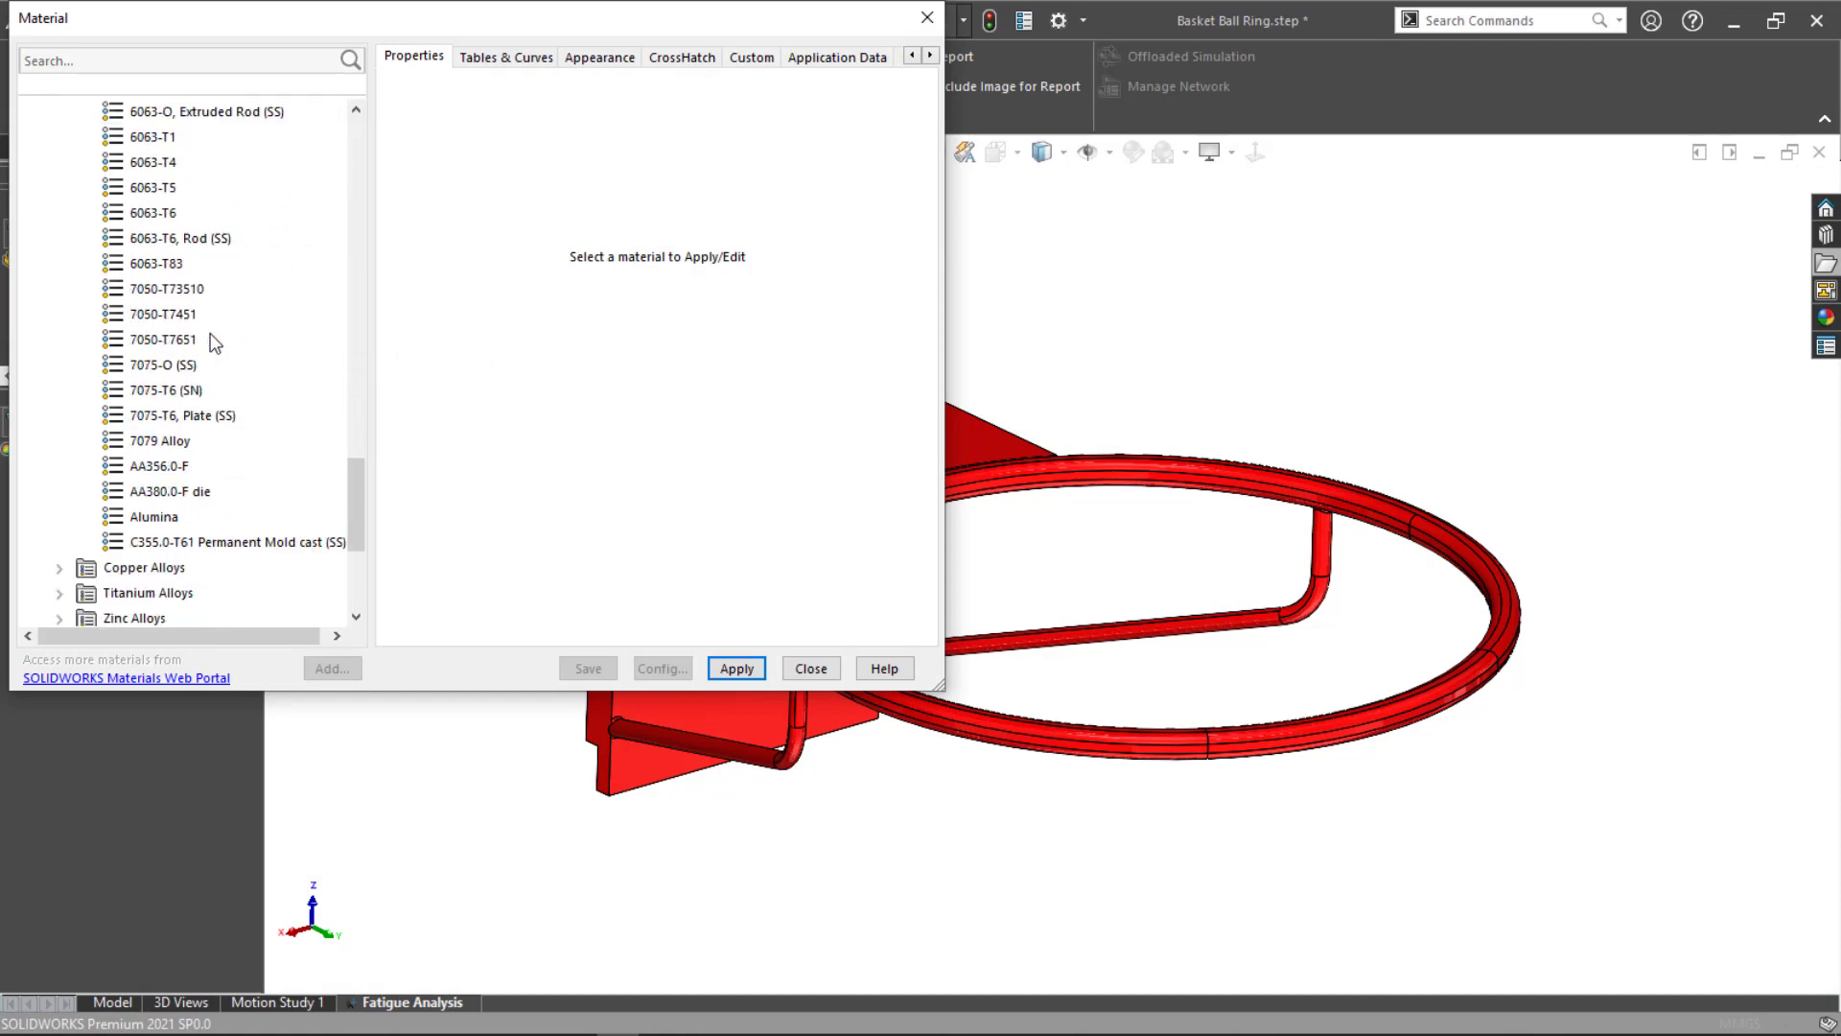
left_click(157, 392)
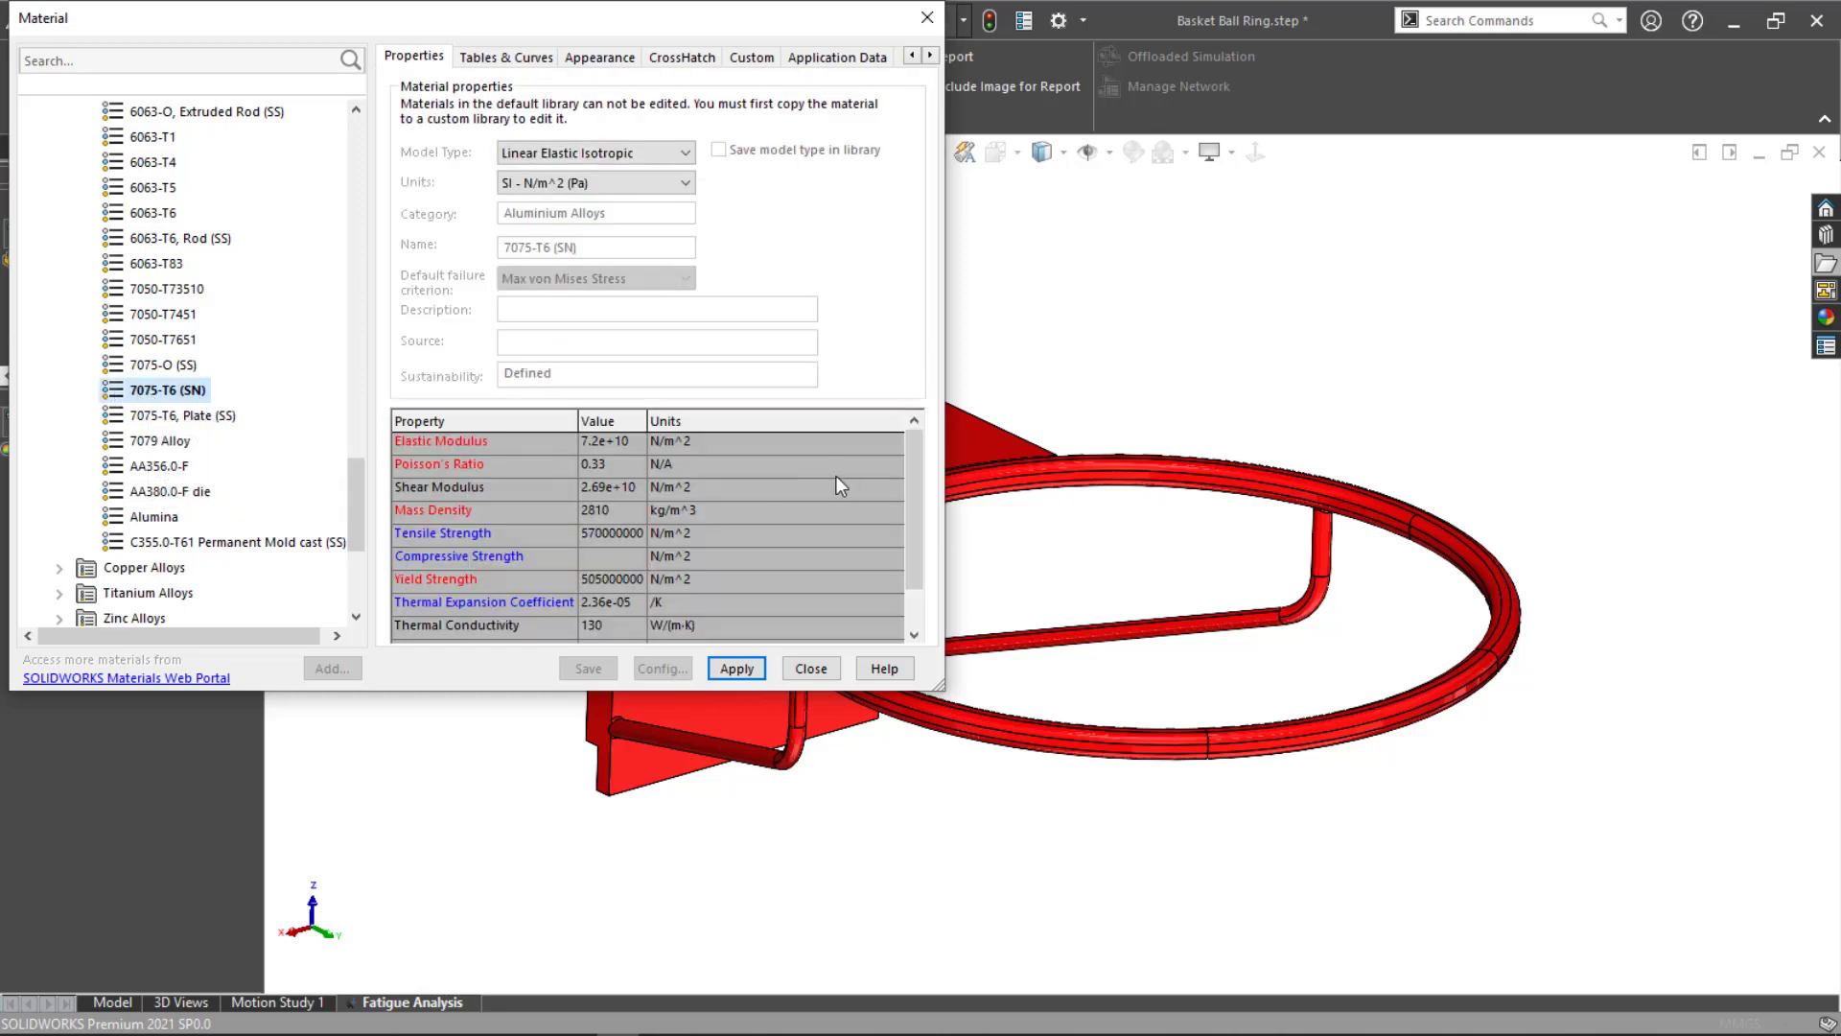
left_click(713, 669)
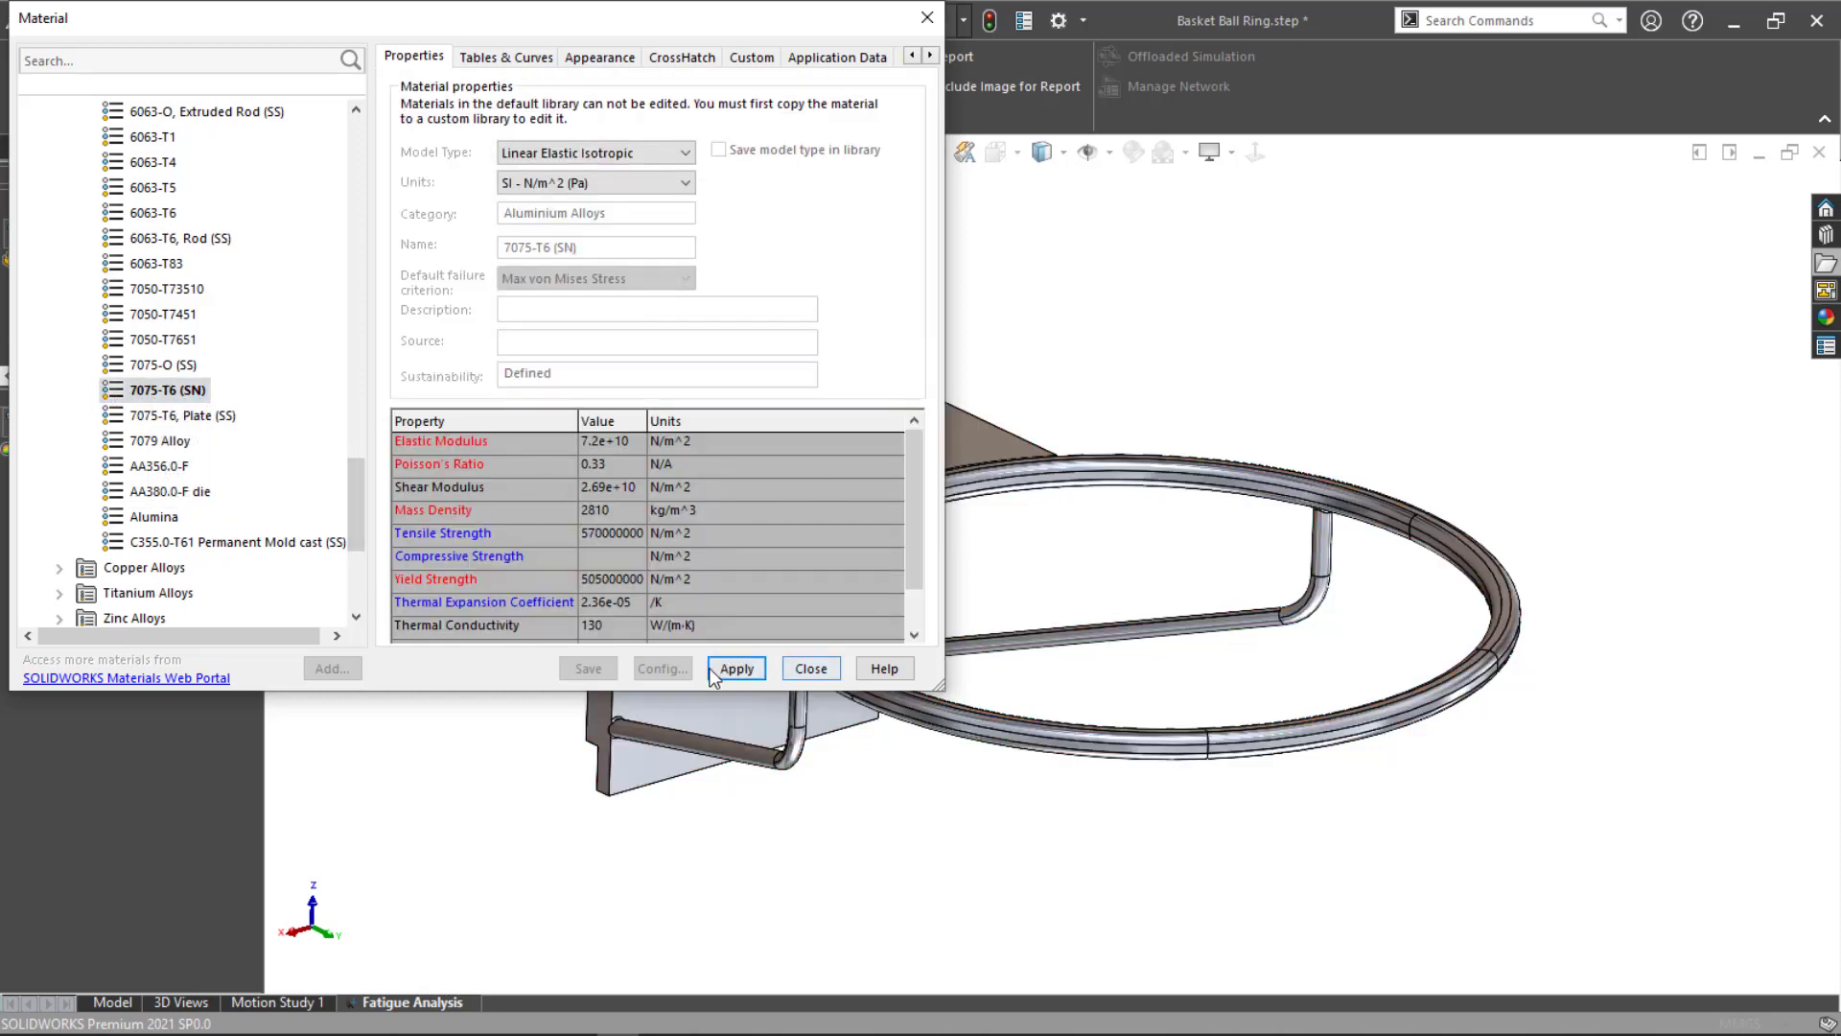
left_click(808, 669)
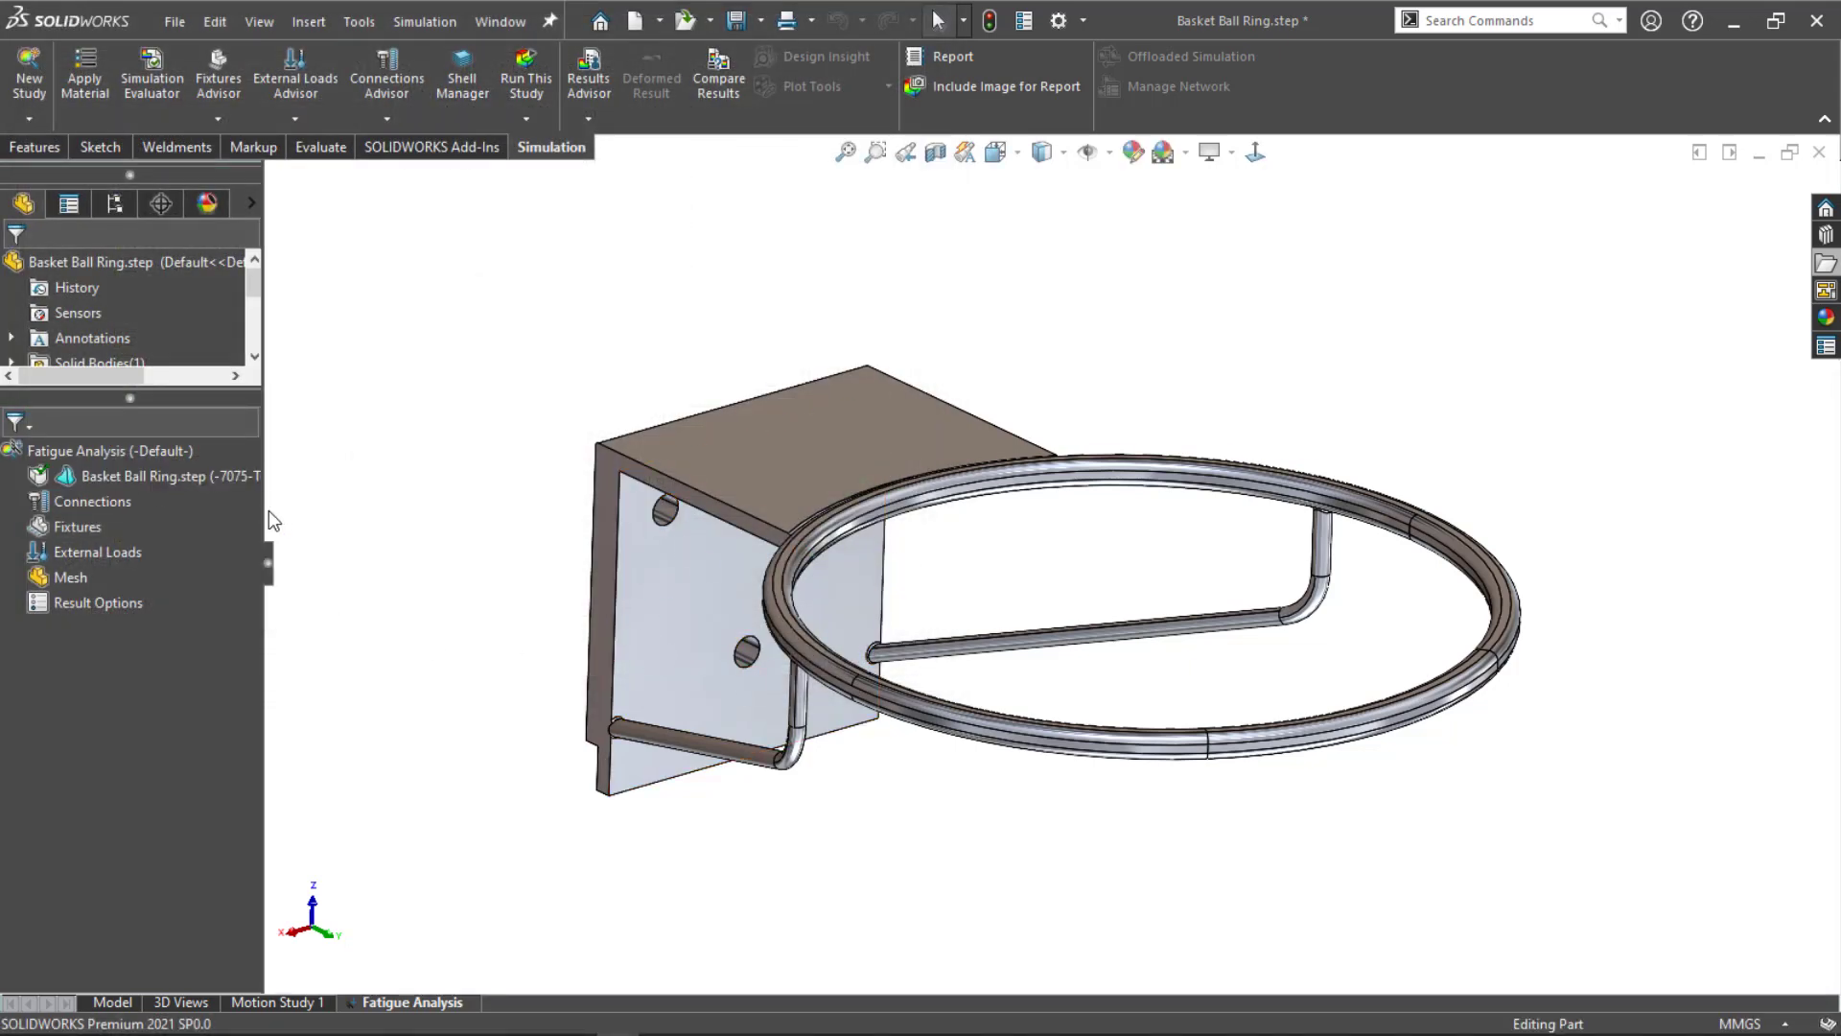
Step: Add a Fixed Geometry fixture to the outer back face of the mounting bracket with the bolt holes
middle_click_drag(460, 533, 566, 583)
left_click(516, 546)
right_click(516, 556)
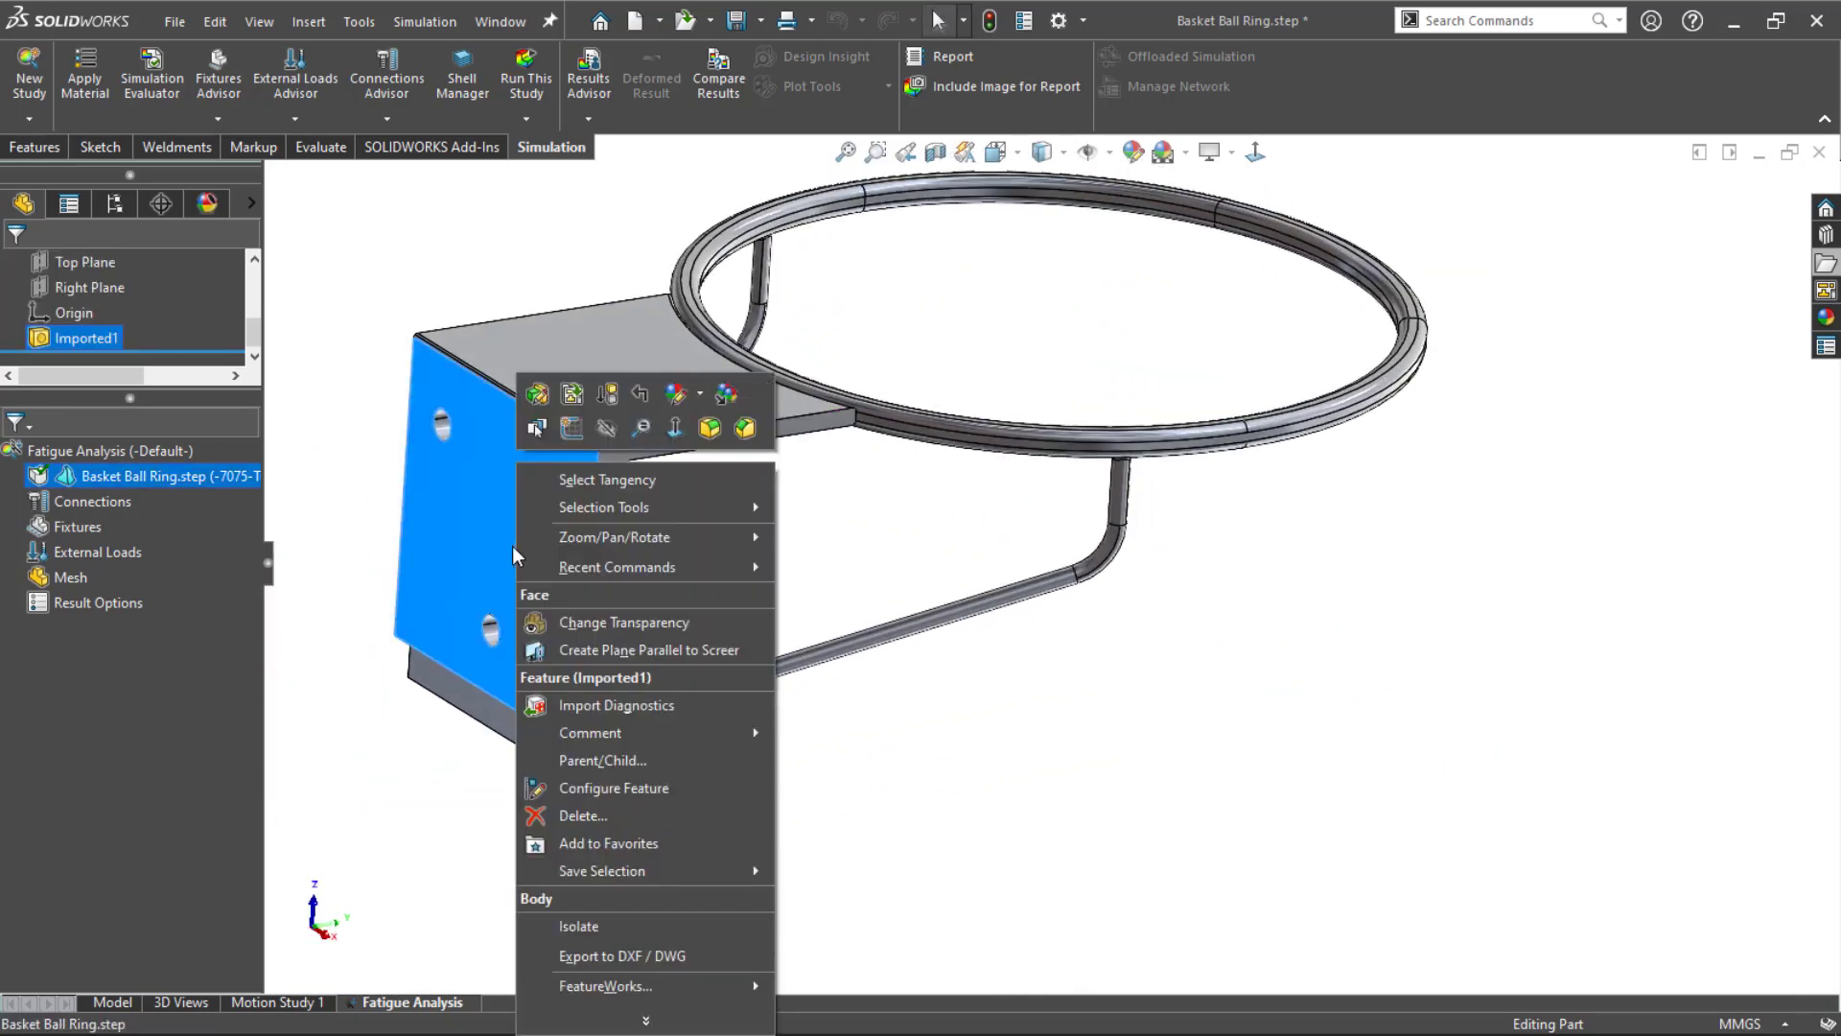
right_click(96, 521)
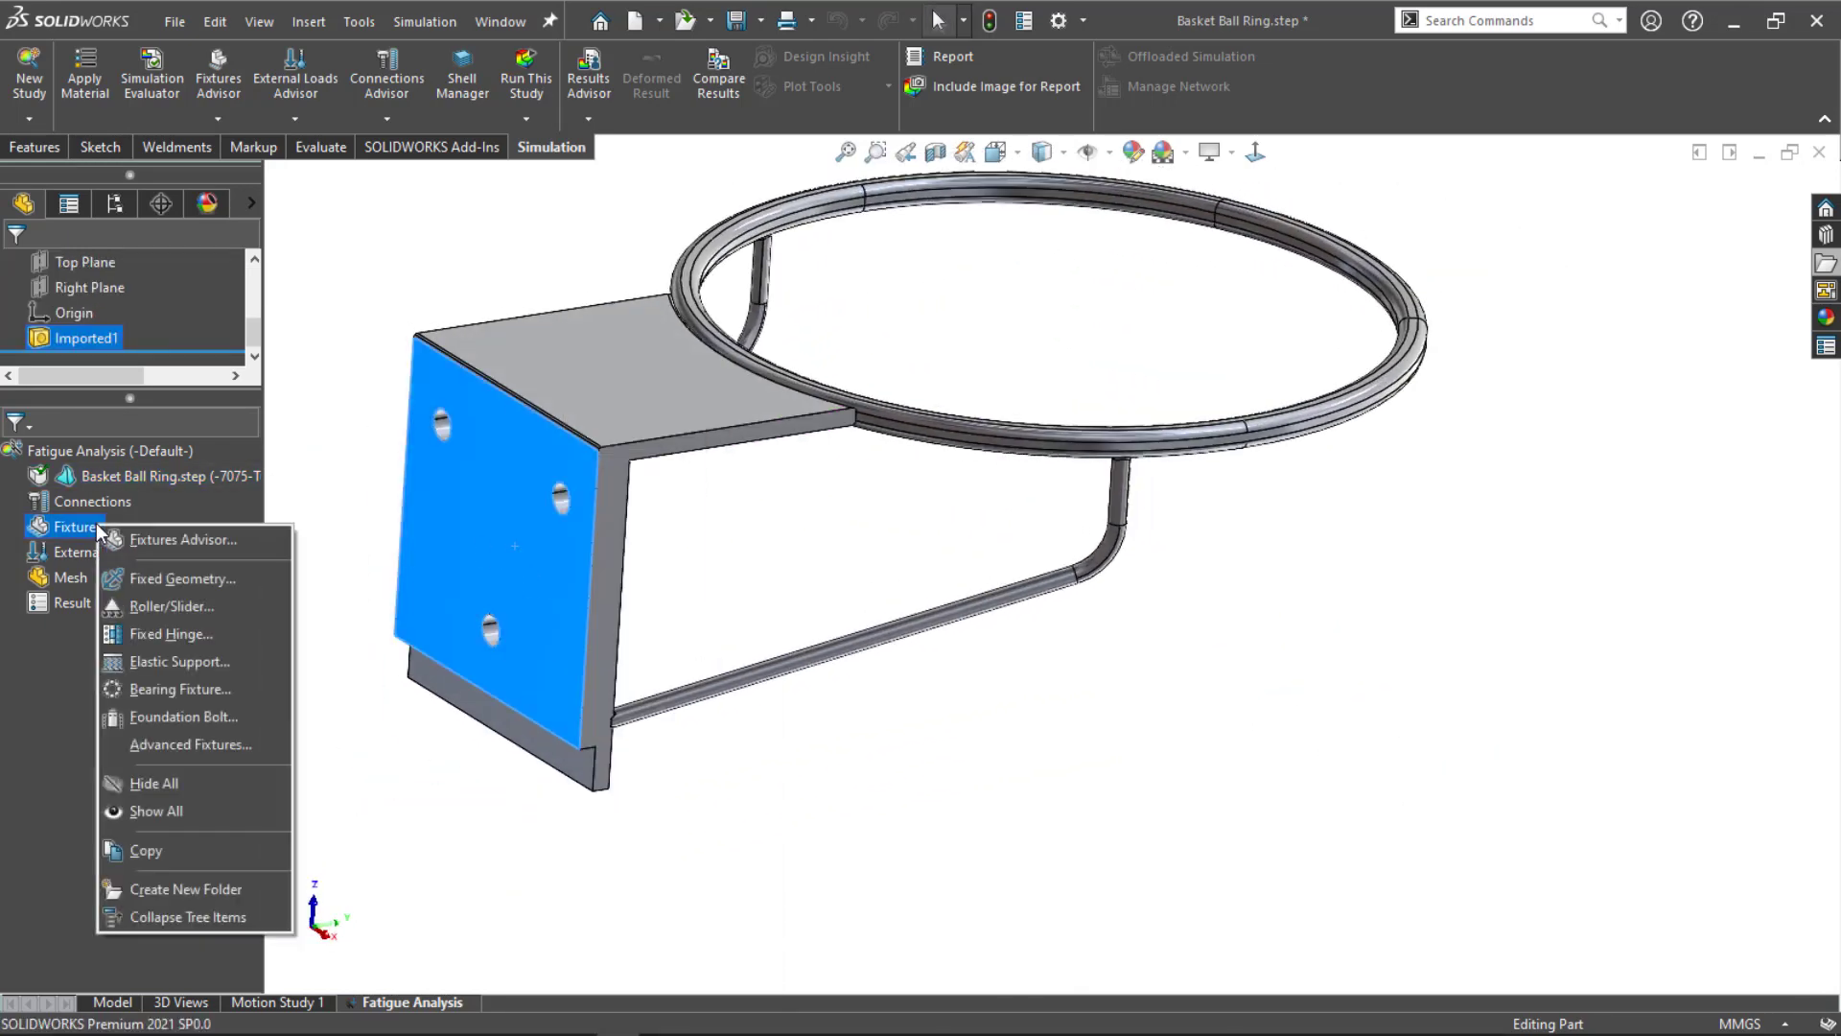
left_click(146, 577)
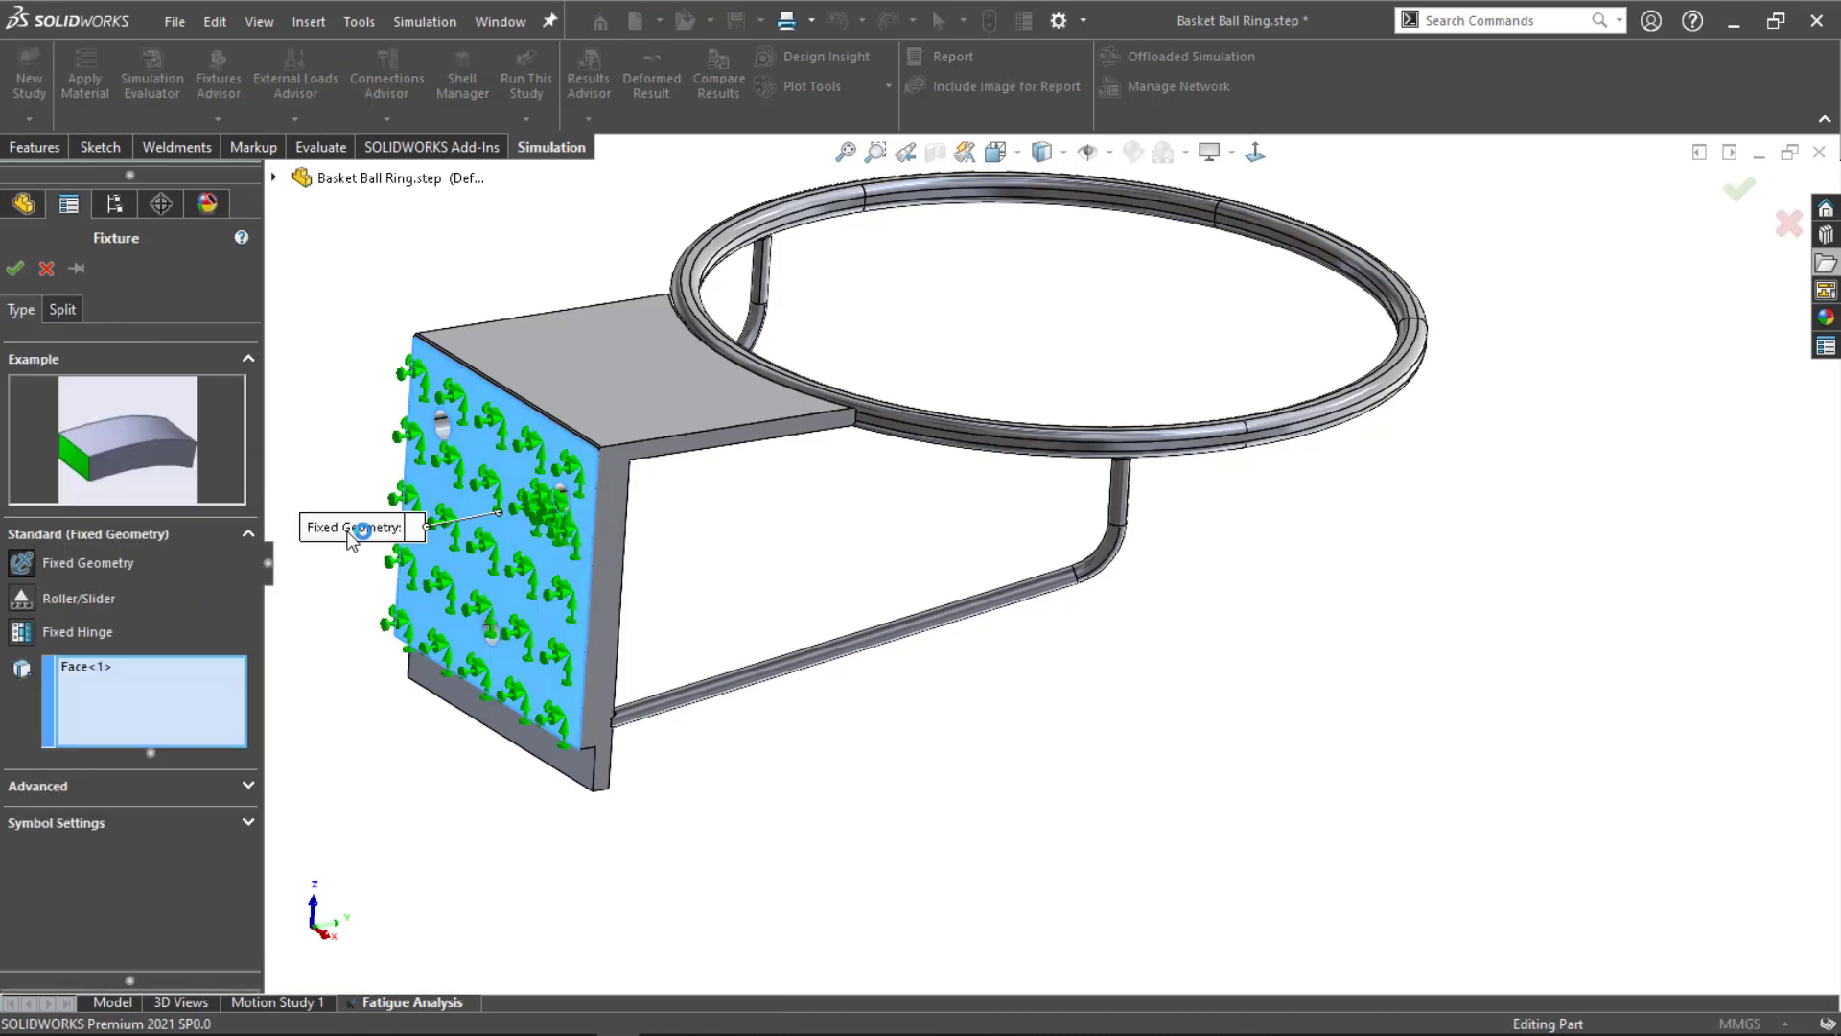
key("Return")
Step: Apply a 100 N normal force to the upper face segment at the front of the ring, away from the bracket
middle_click_drag(347, 511, 1341, 532)
scroll(1340, 532, "down", 3)
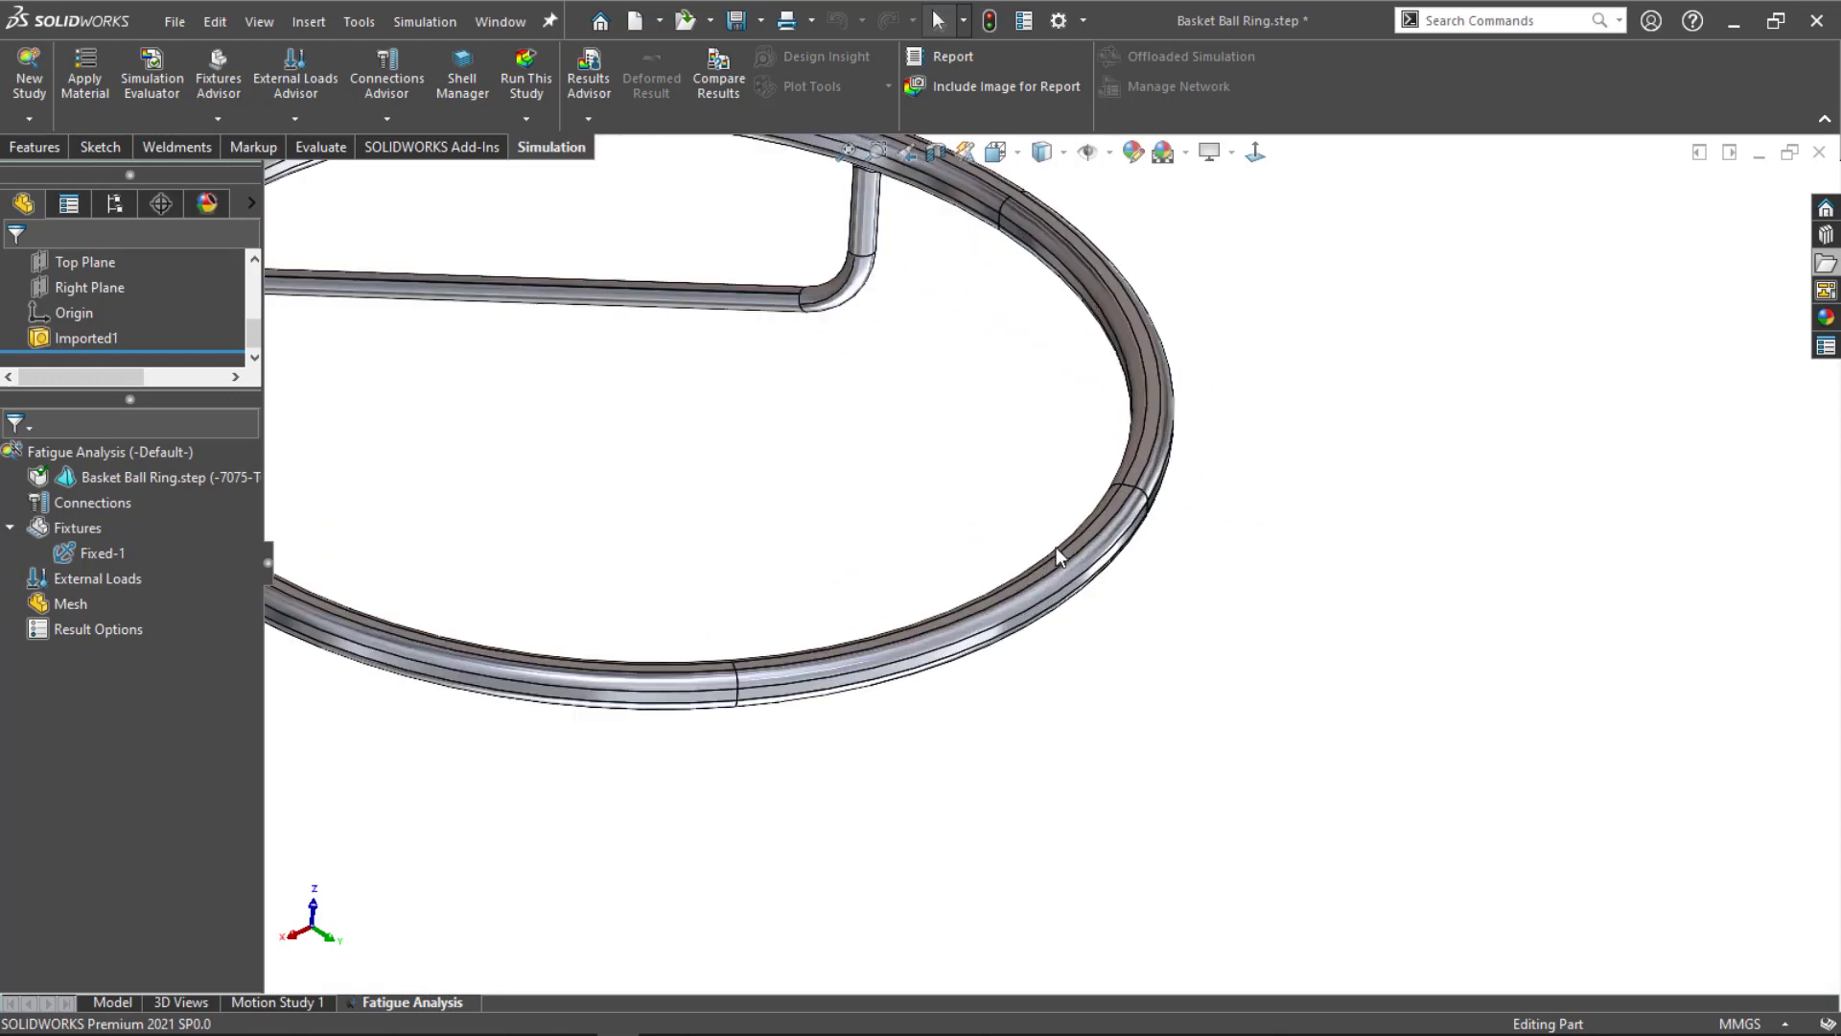
right_click(138, 571)
left_click(221, 519)
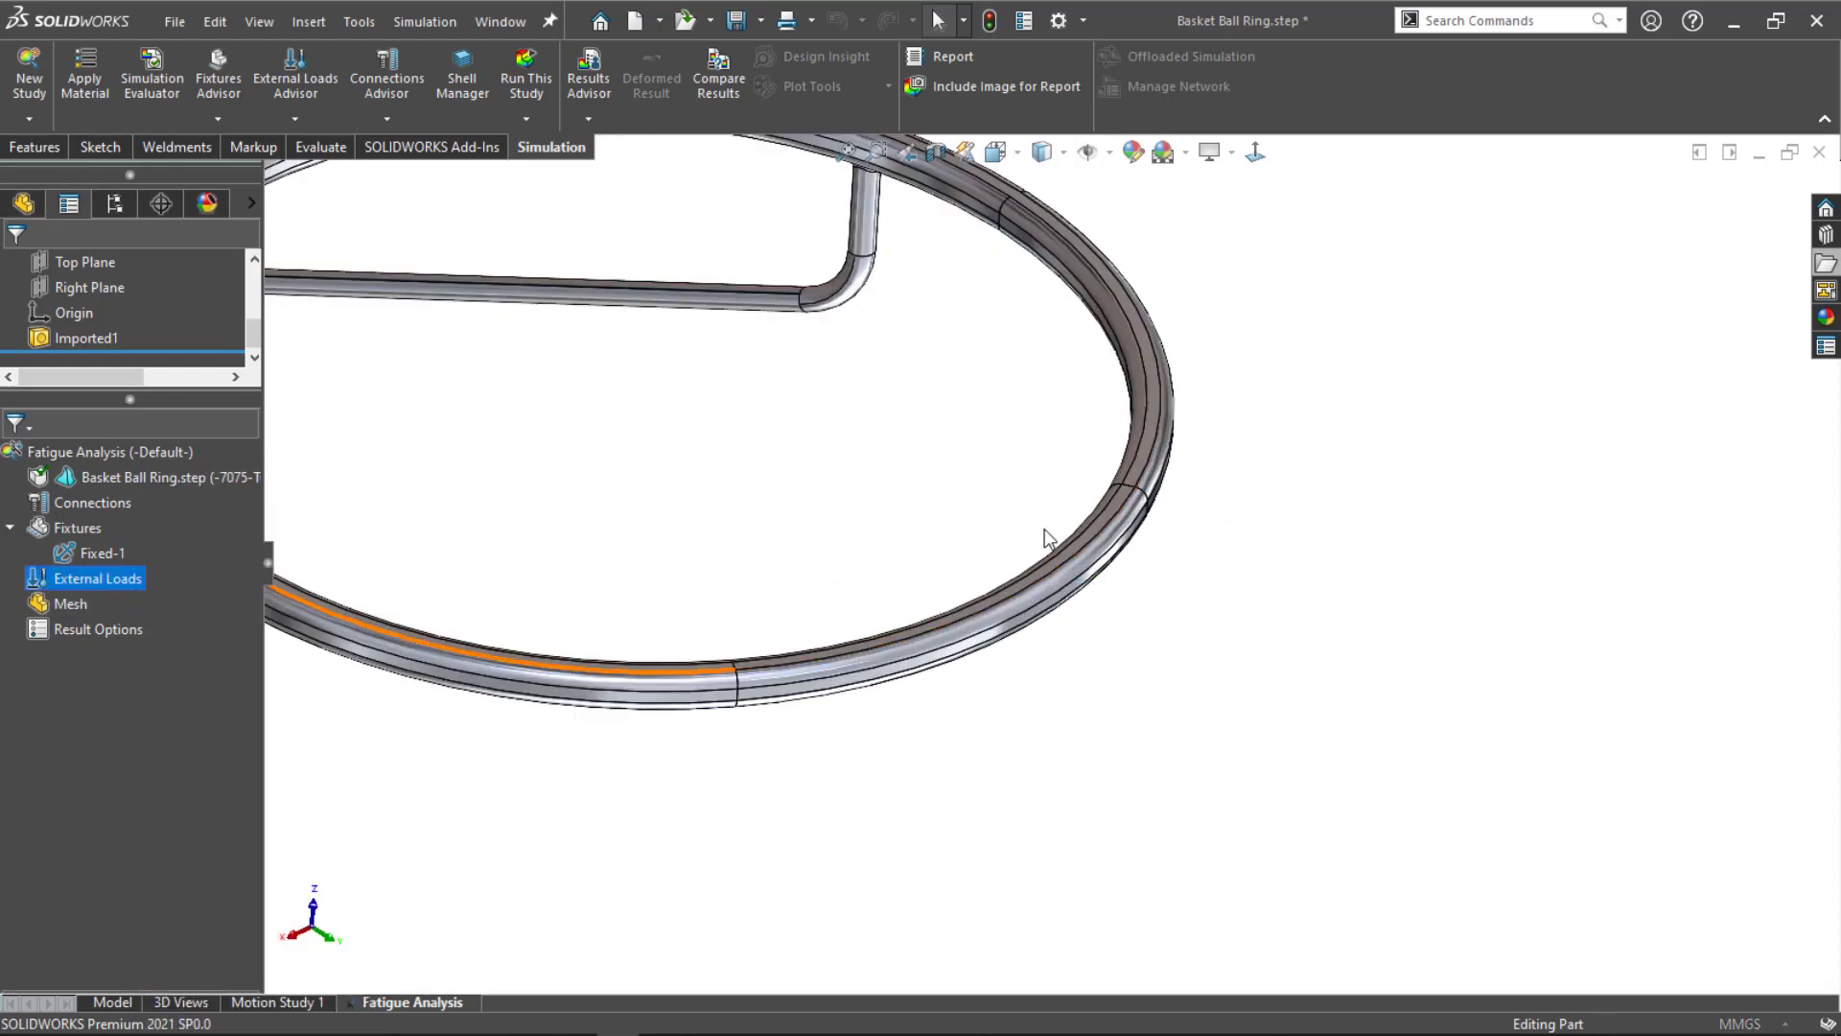
left_click(1056, 551)
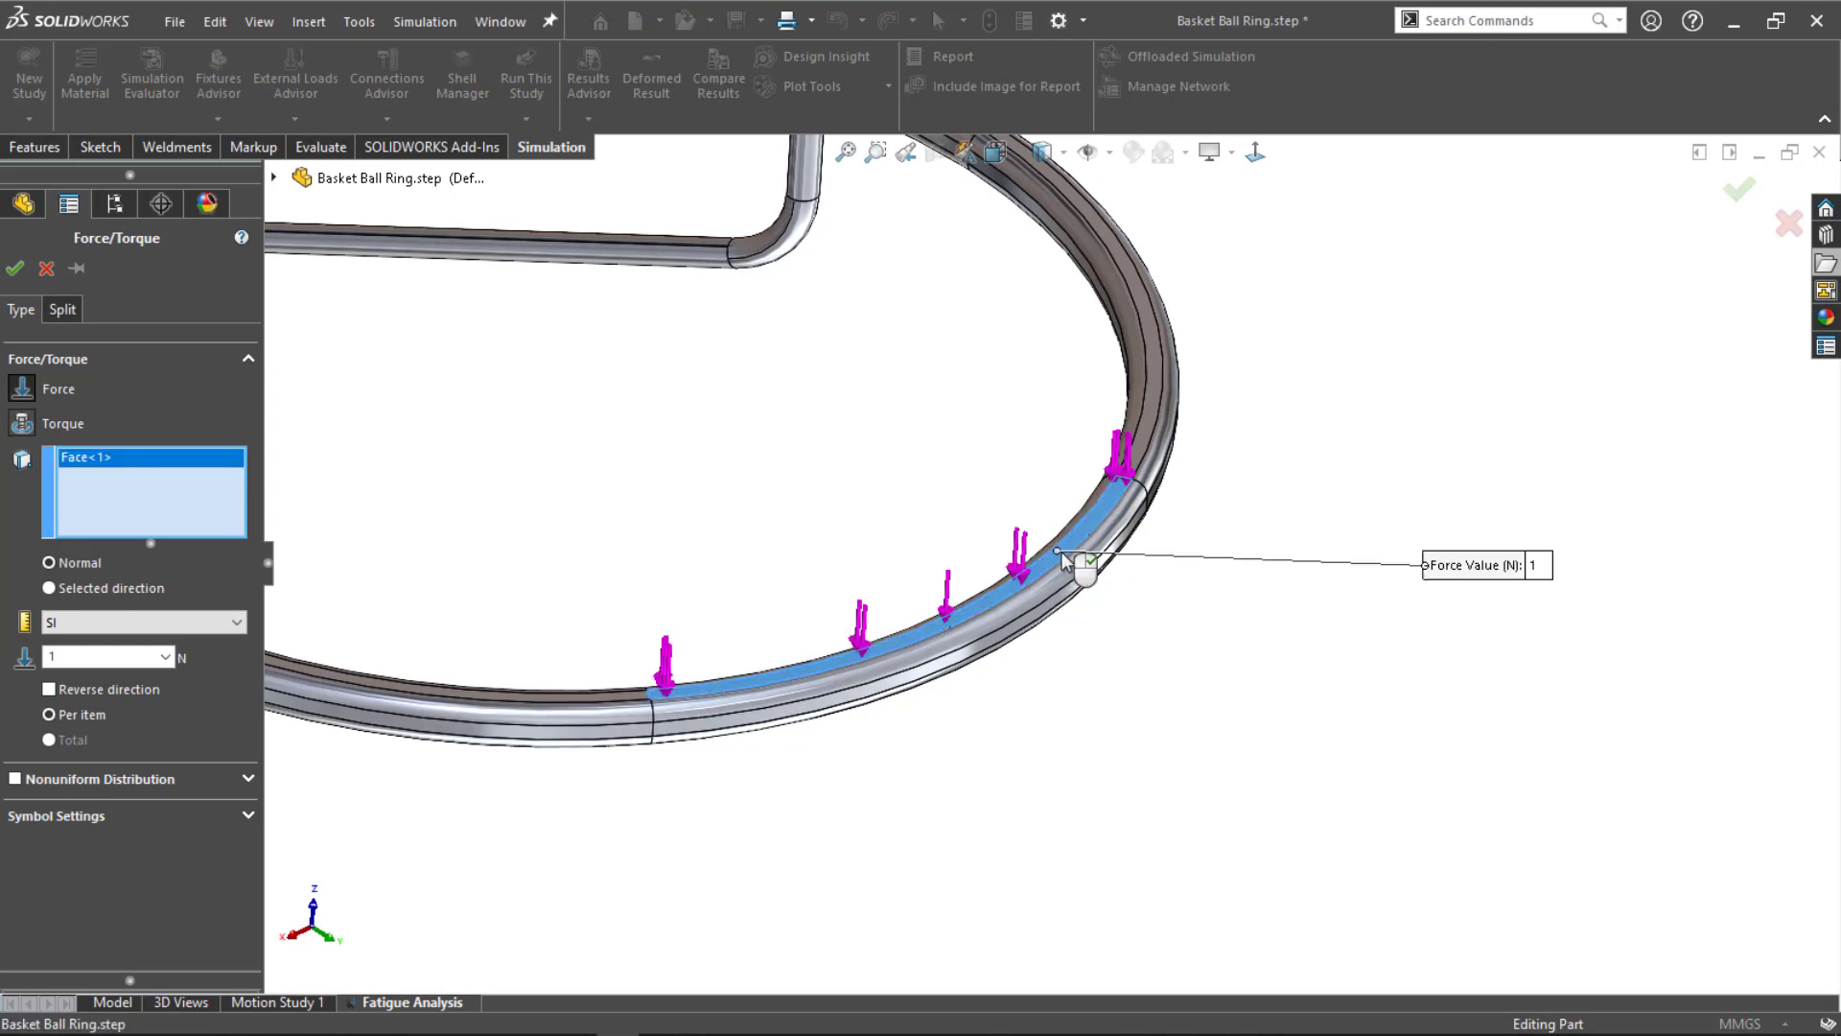
left_click_drag(81, 658, 44, 656)
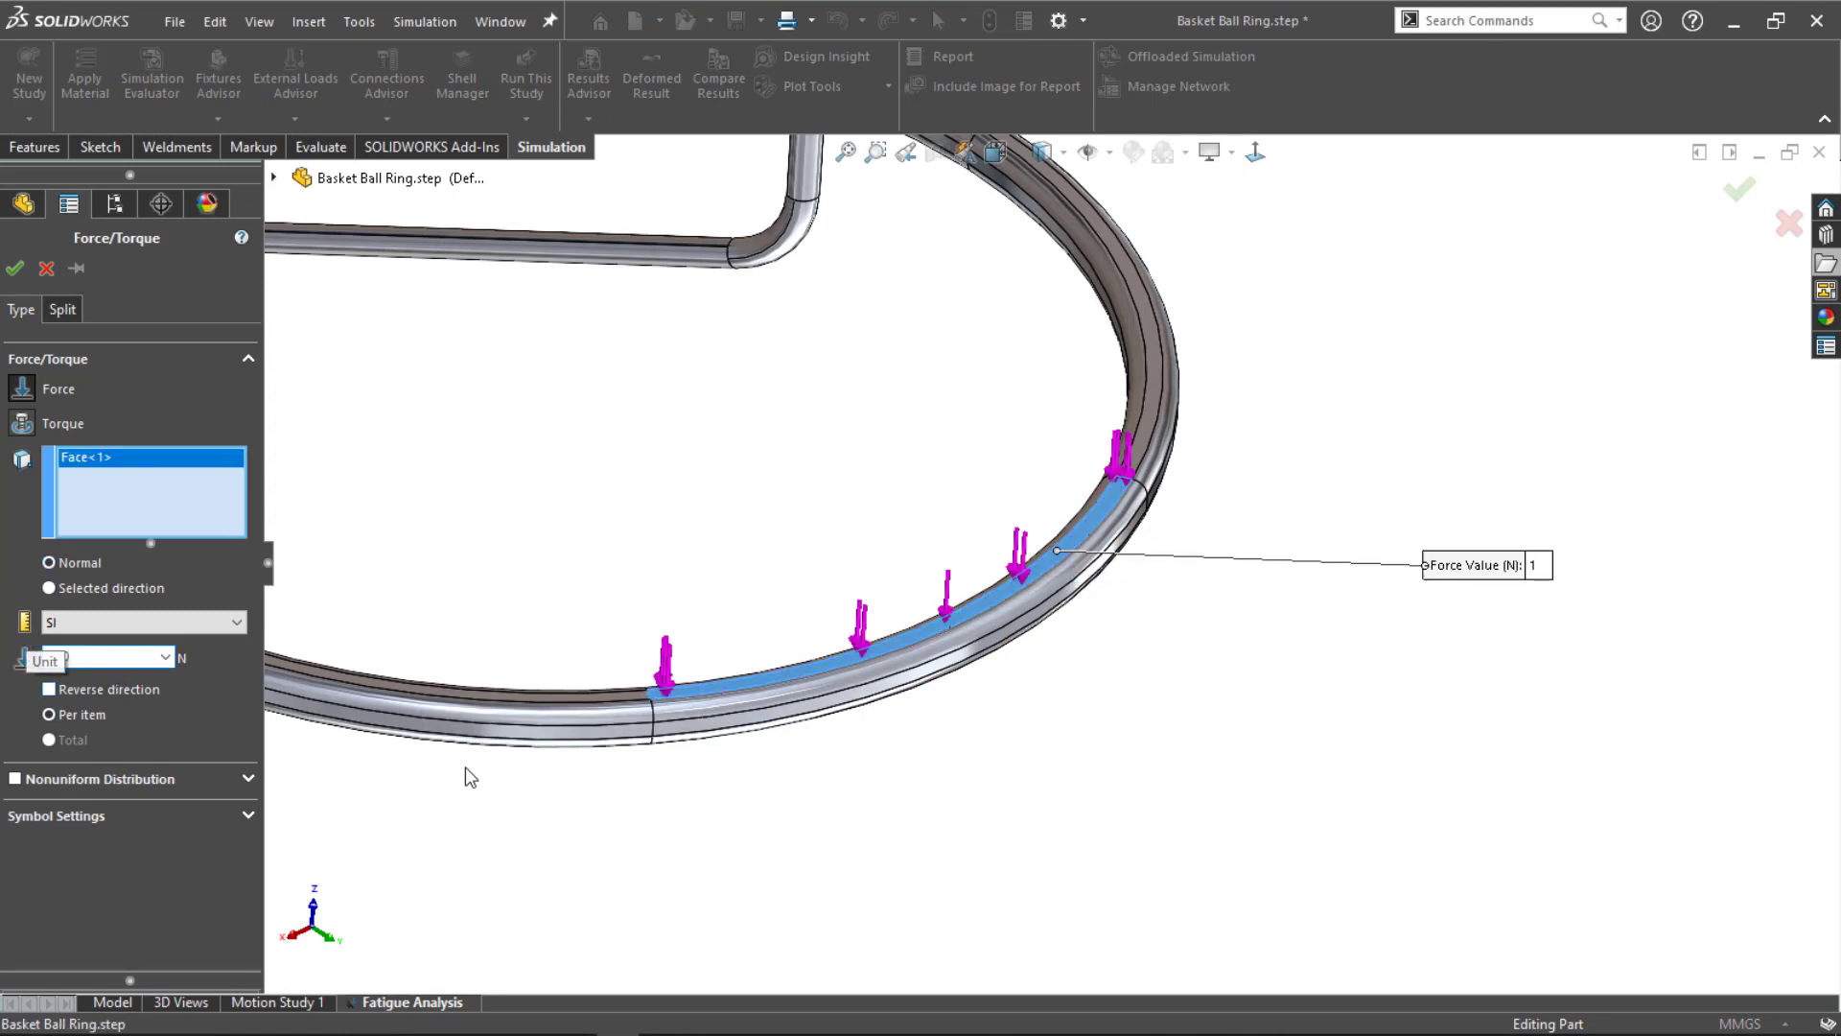
scroll(464, 773, "up", 5)
type("100")
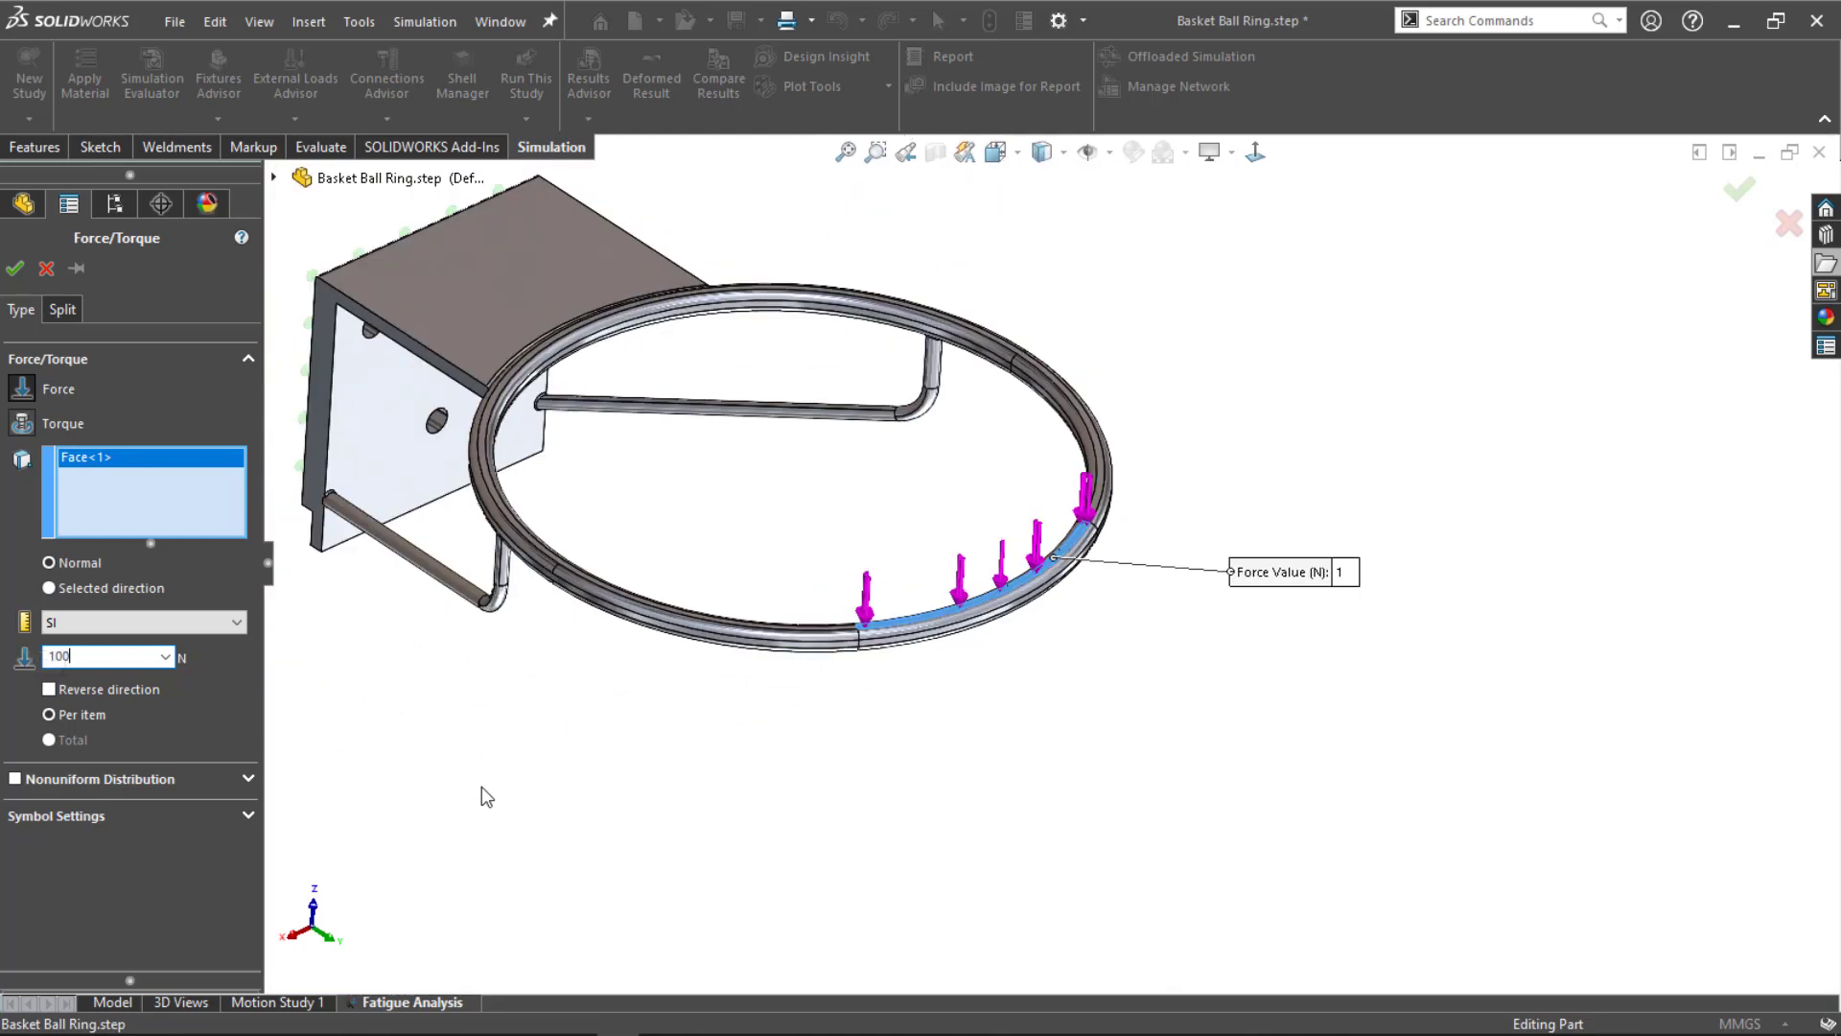
left_click(14, 268)
Step: Generate a blended curvature-based mesh for the part with a maximum element size of 5 mm
key("f")
scroll(969, 415, "down", 3)
scroll(1113, 401, "up", 2)
scroll(1165, 391, "down", 1)
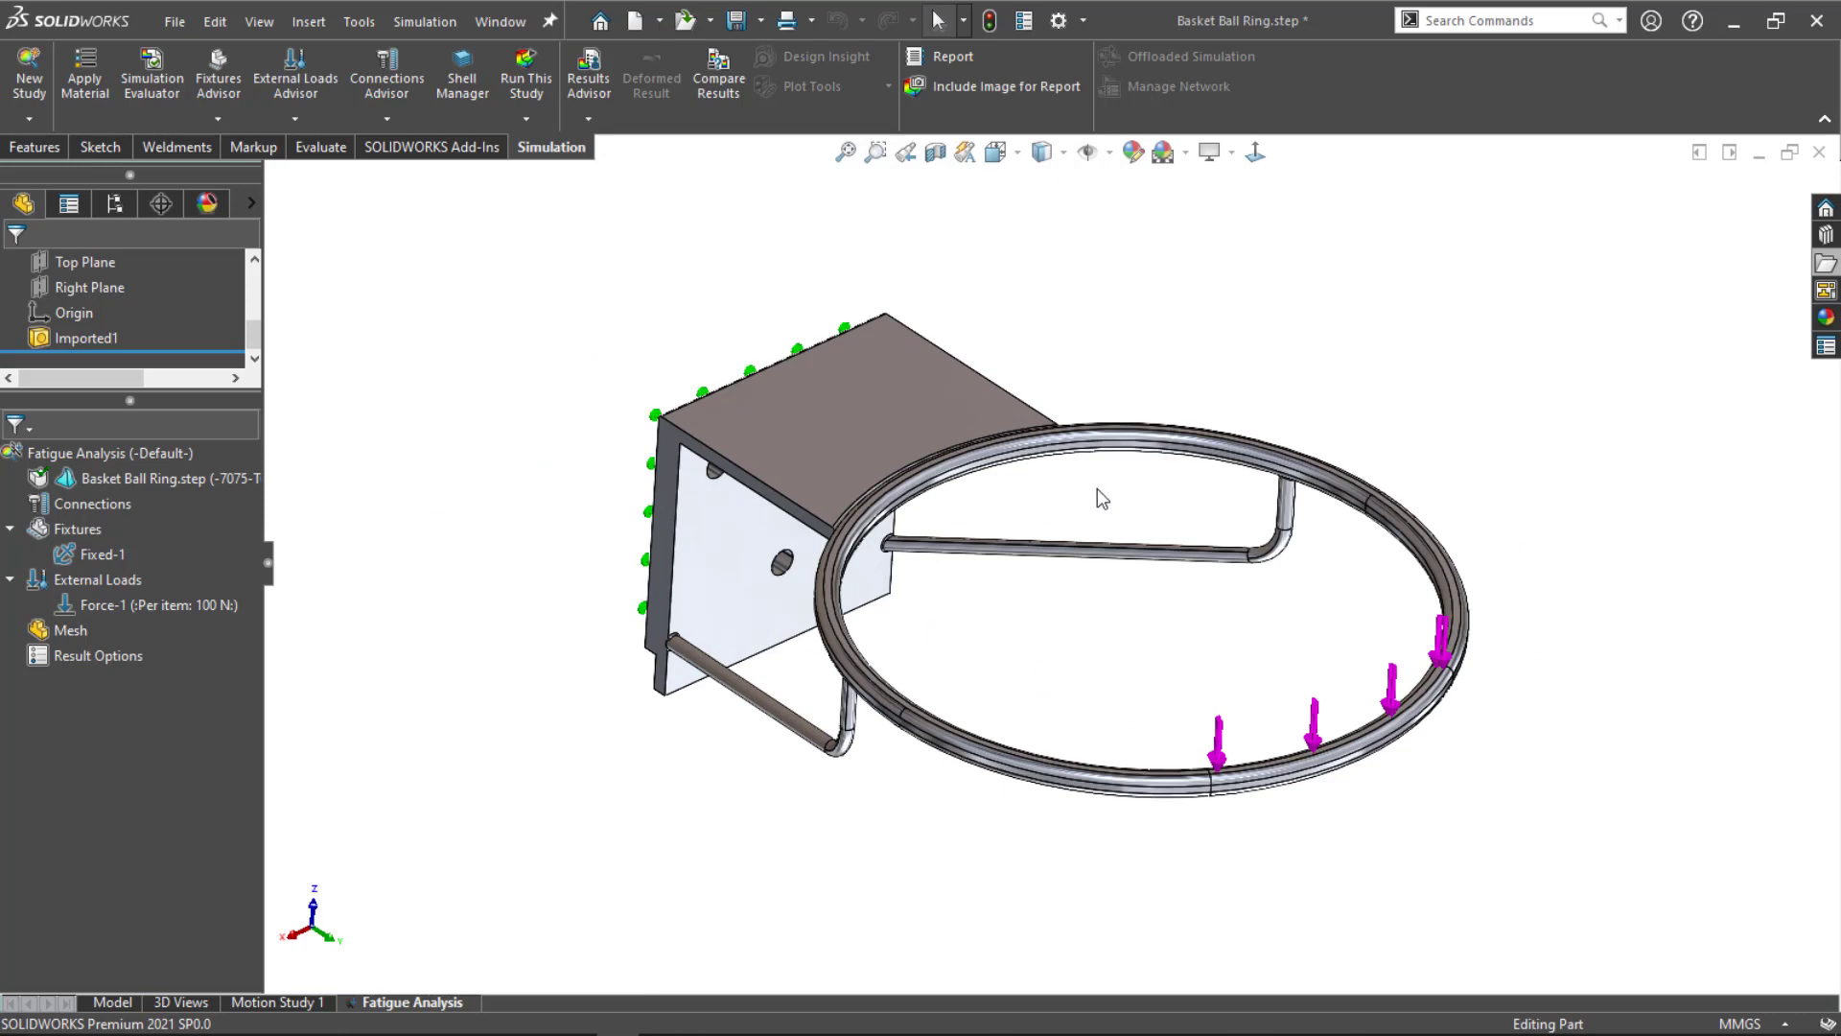
left_click(186, 560)
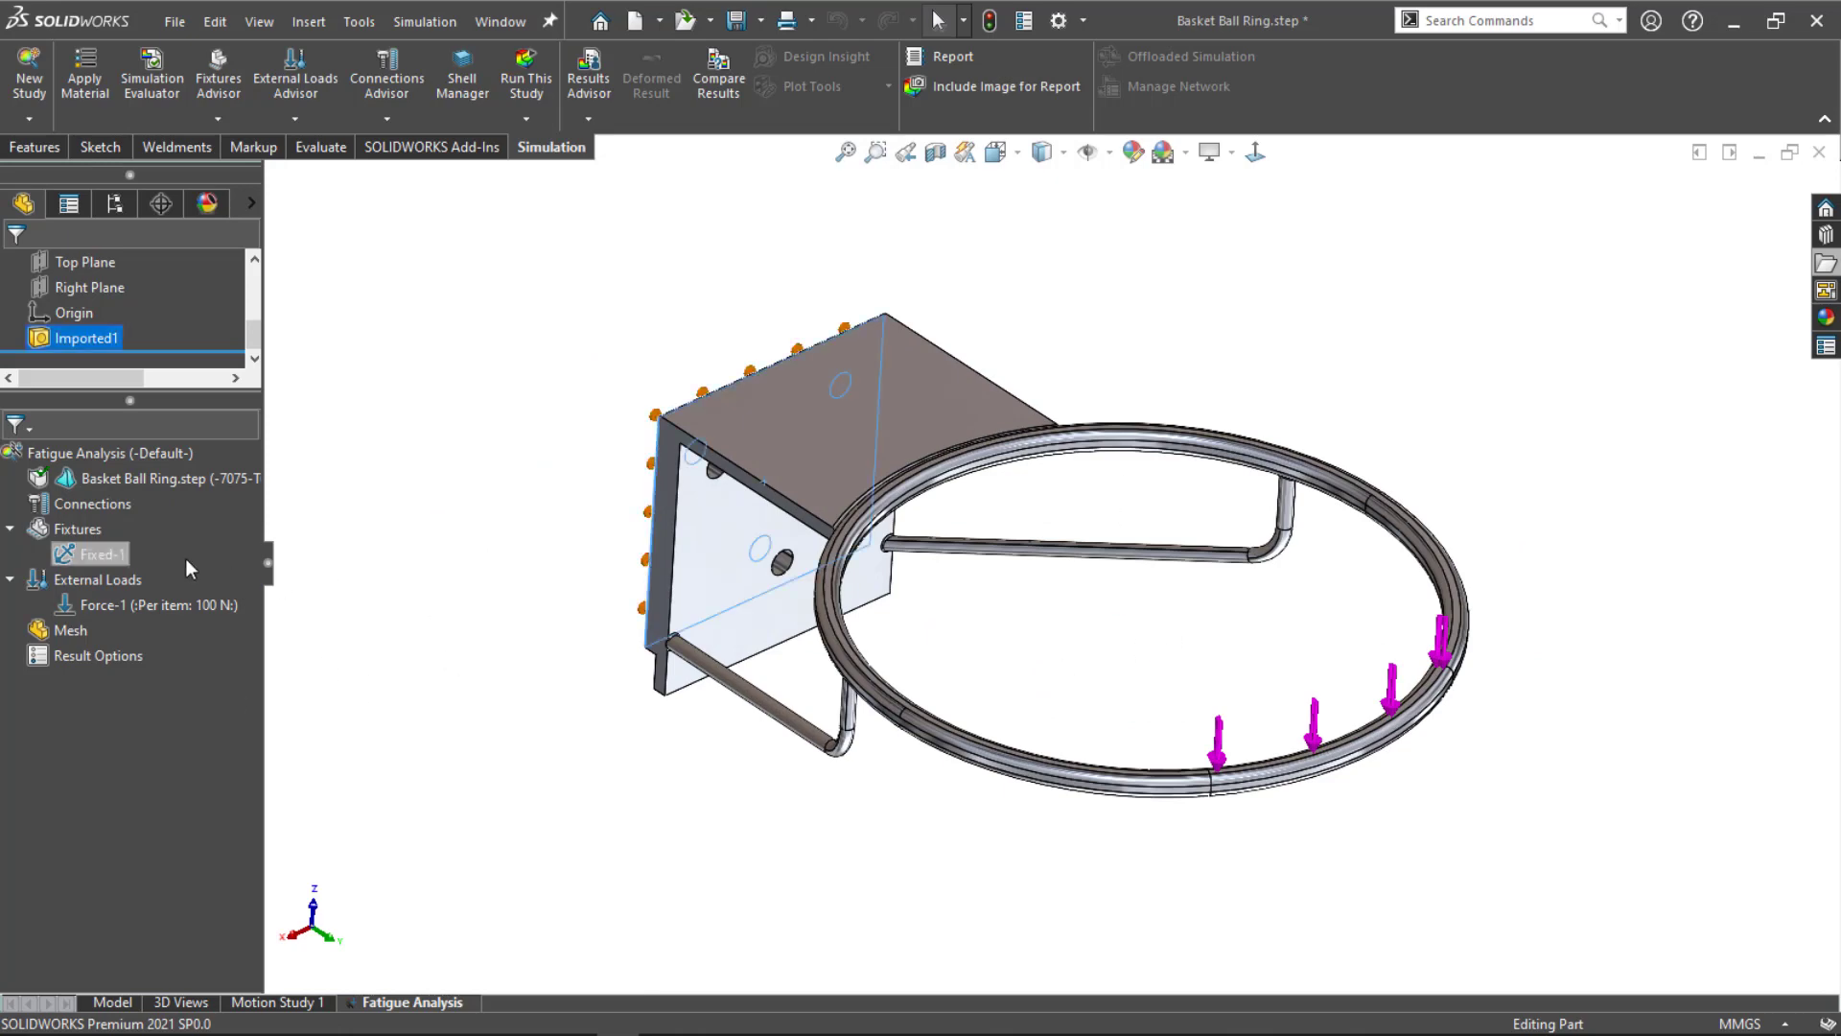
right_click(81, 631)
left_click(78, 293)
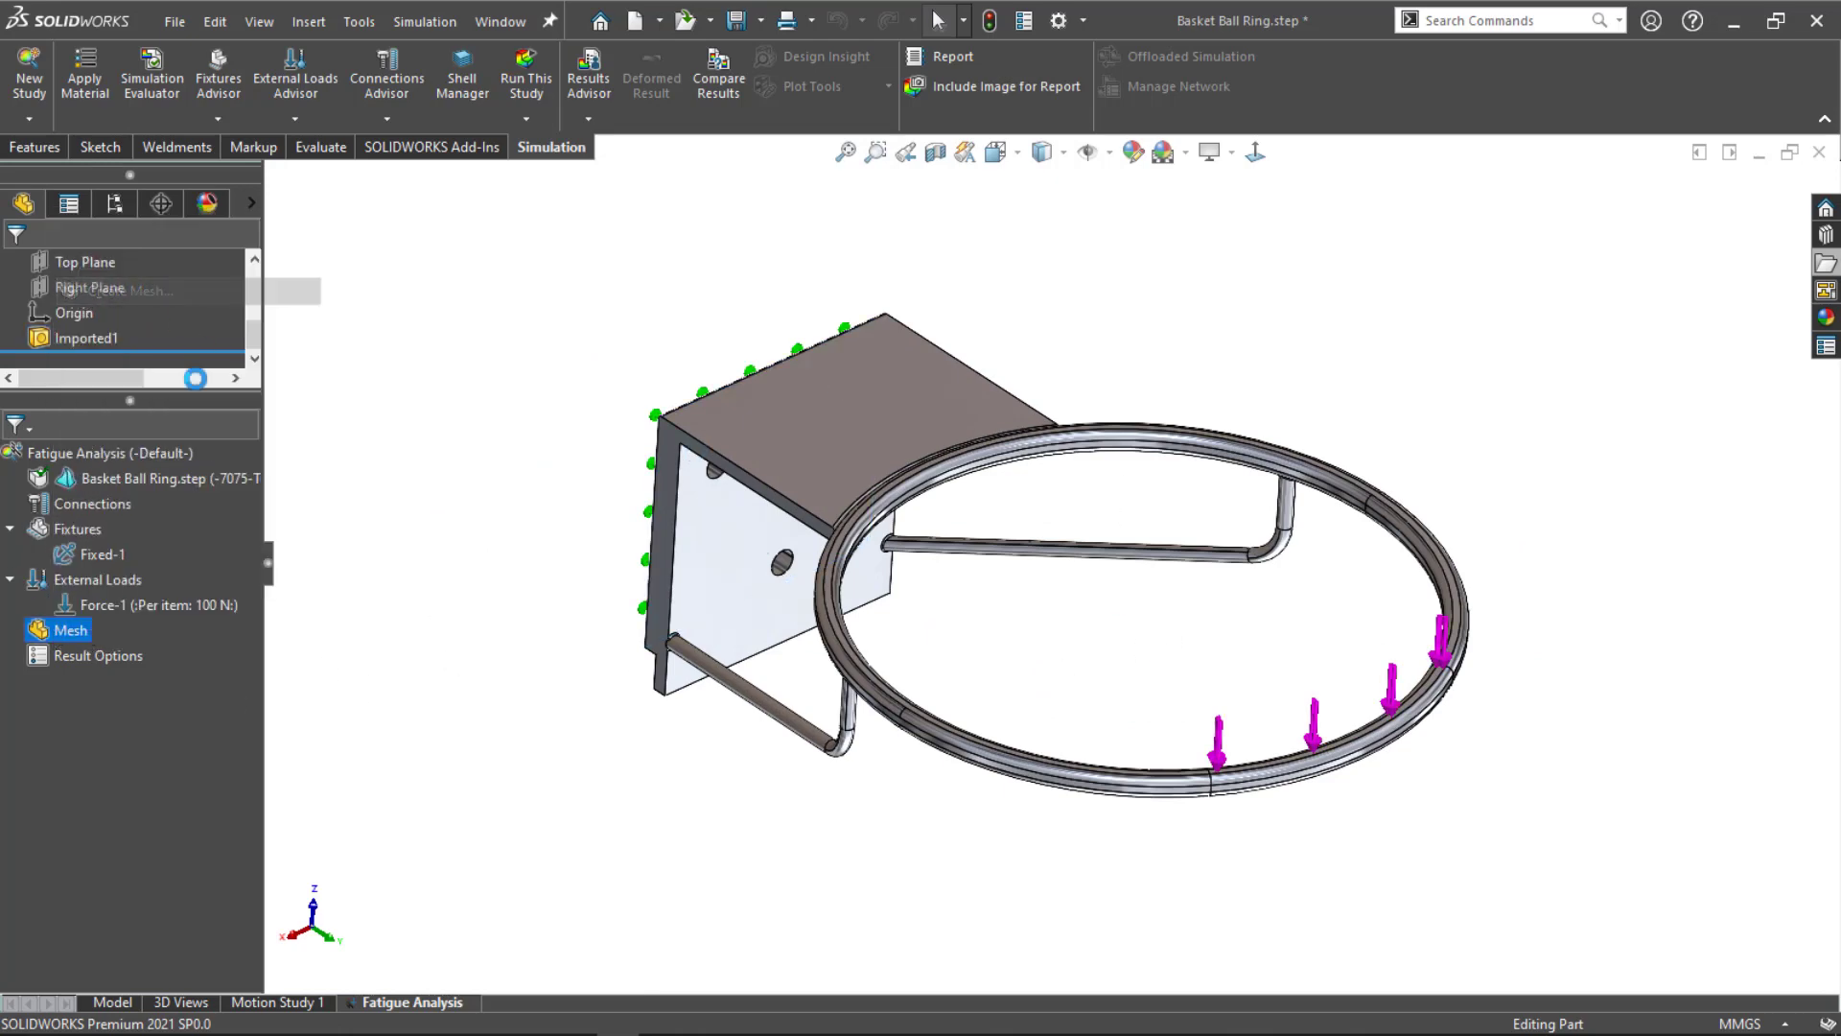
left_click(50, 523)
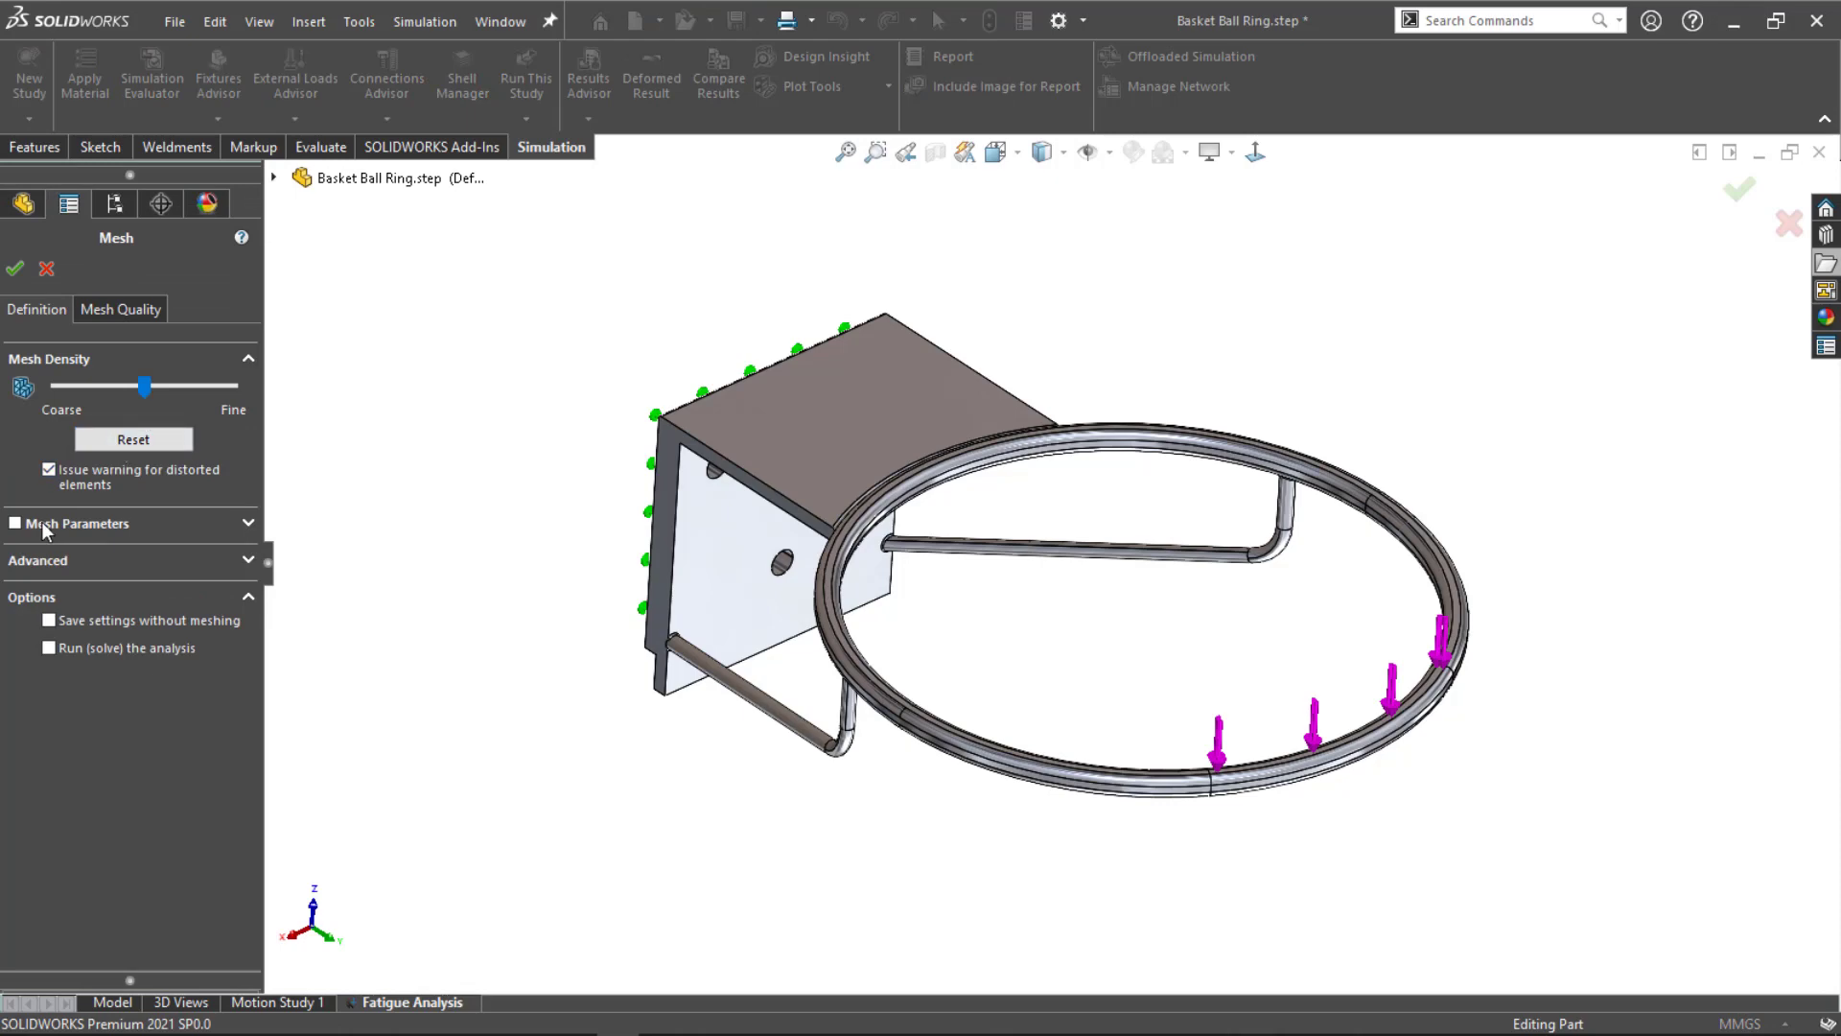
left_click(50, 547)
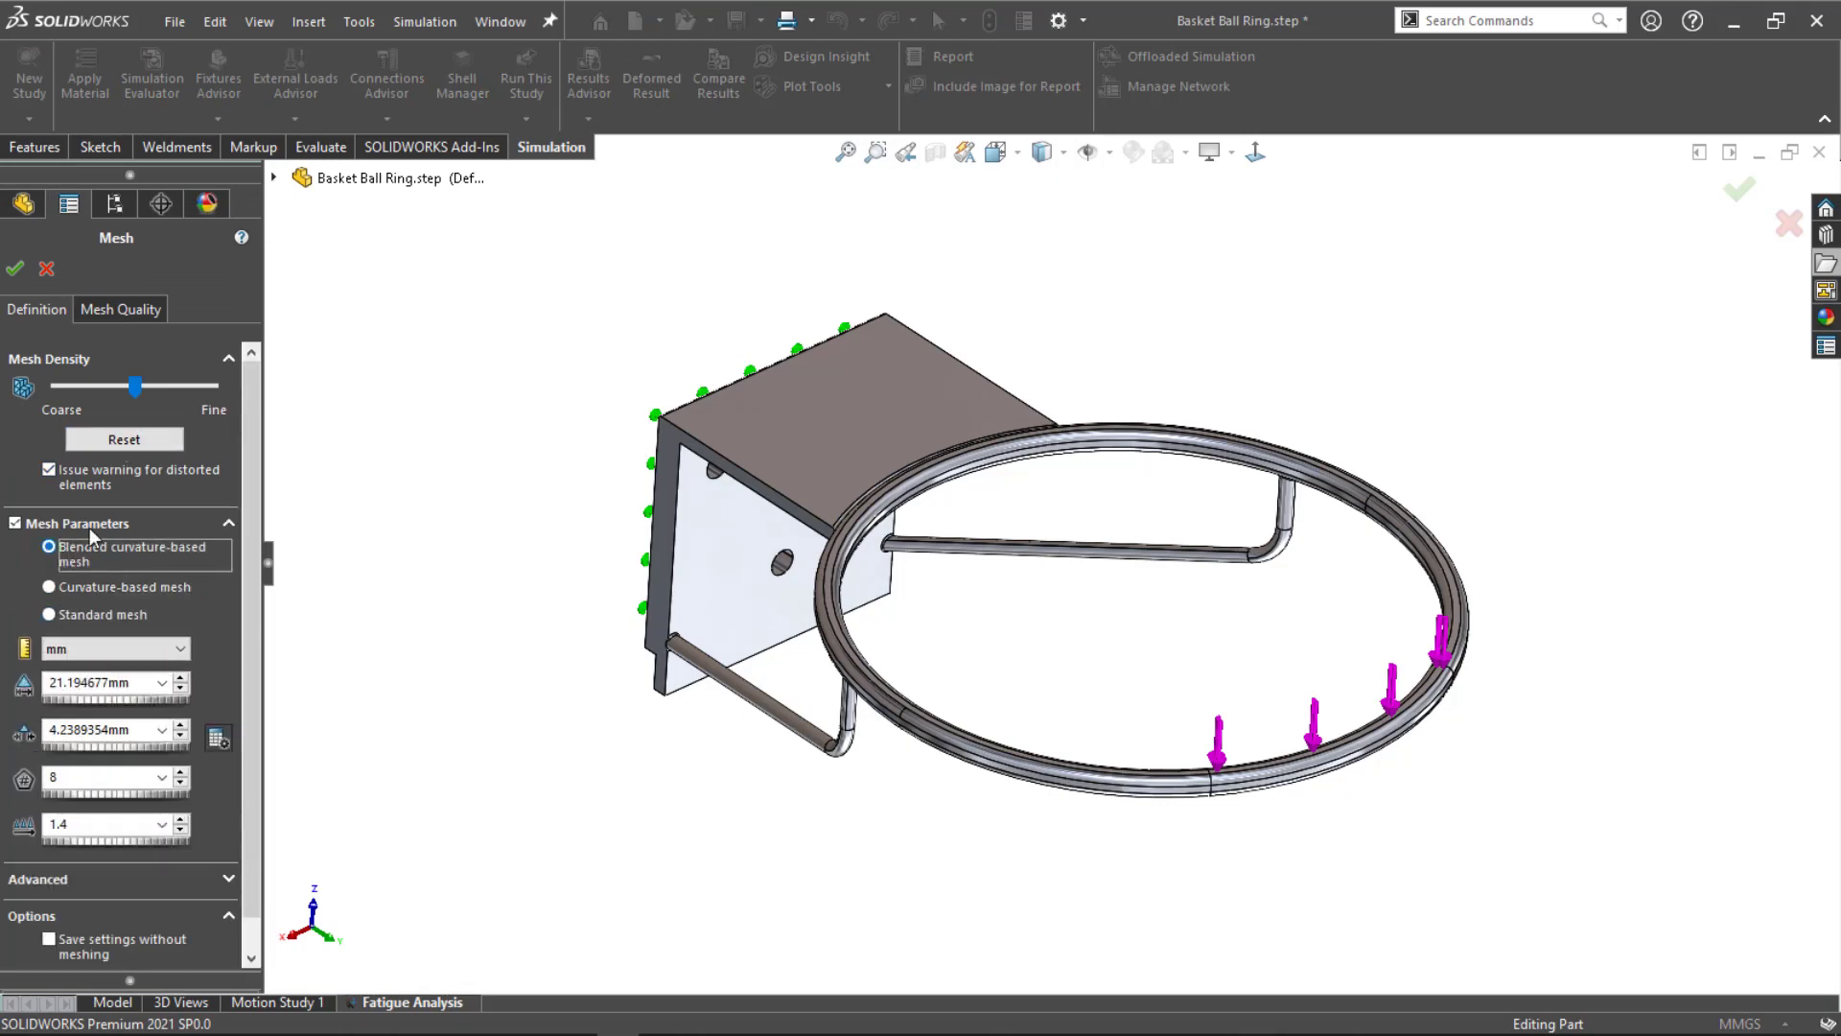
double_click(81, 682)
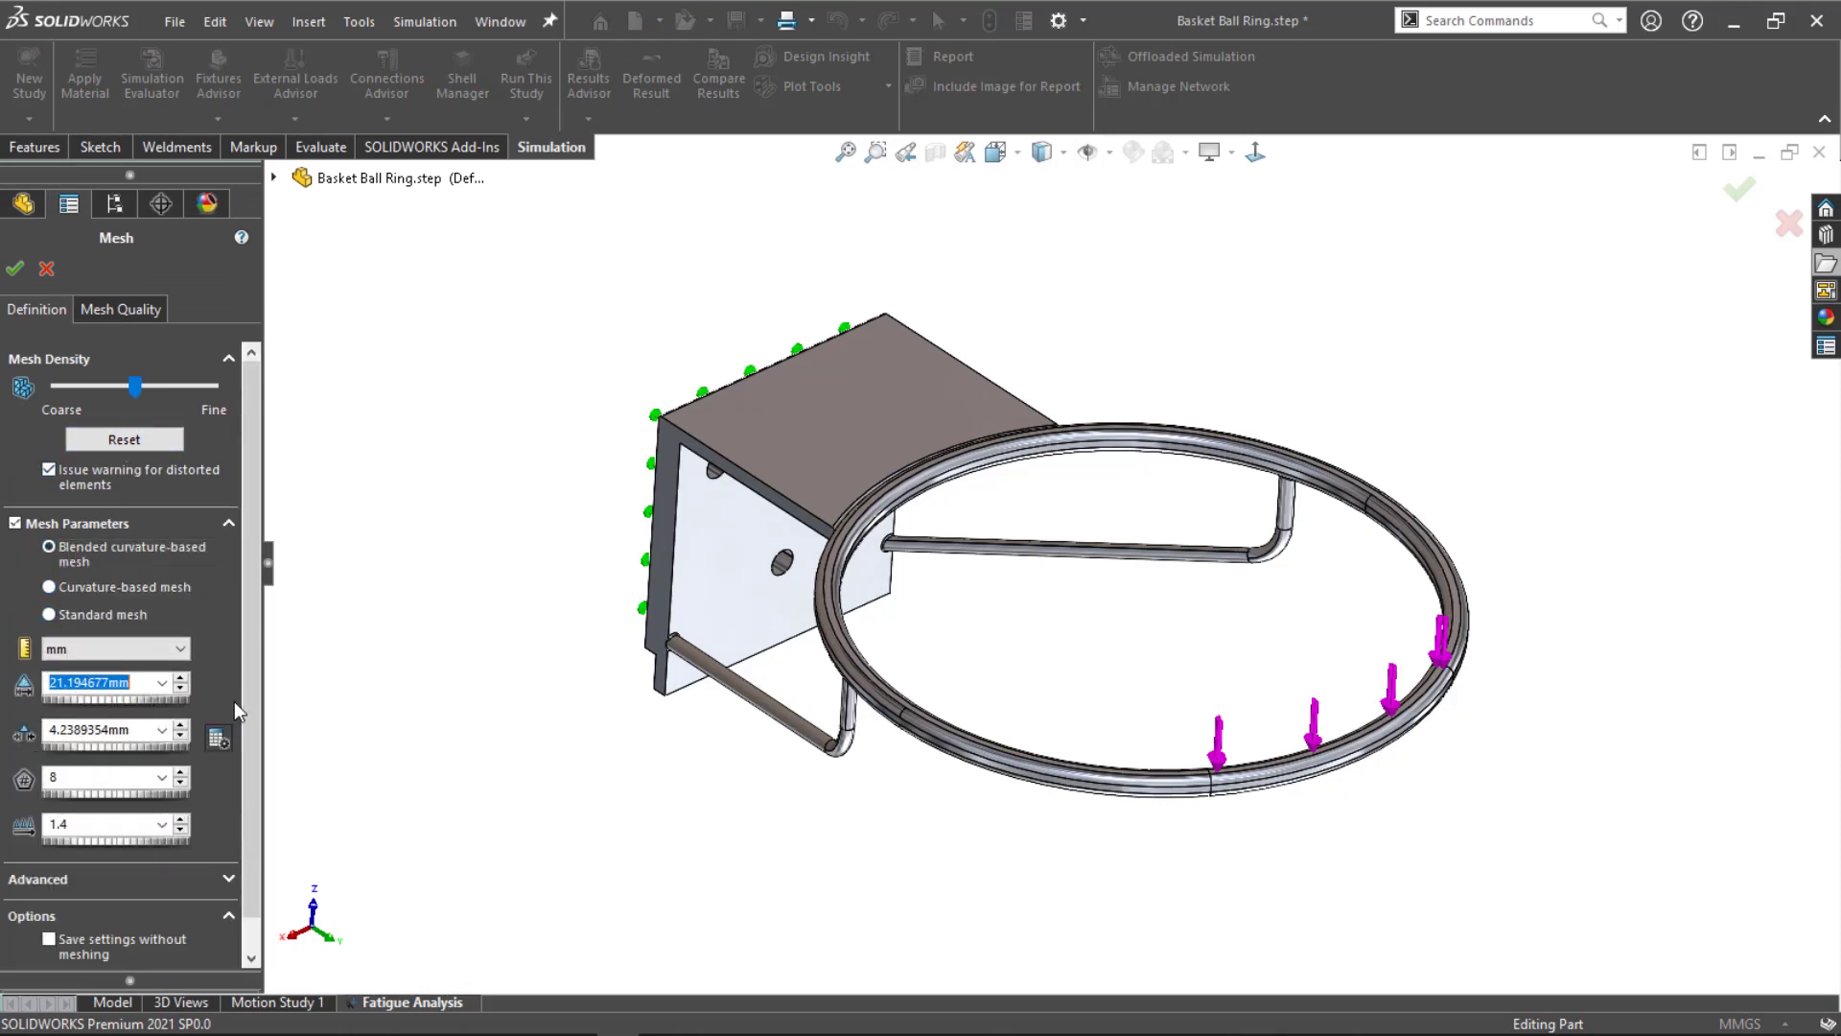
type("5")
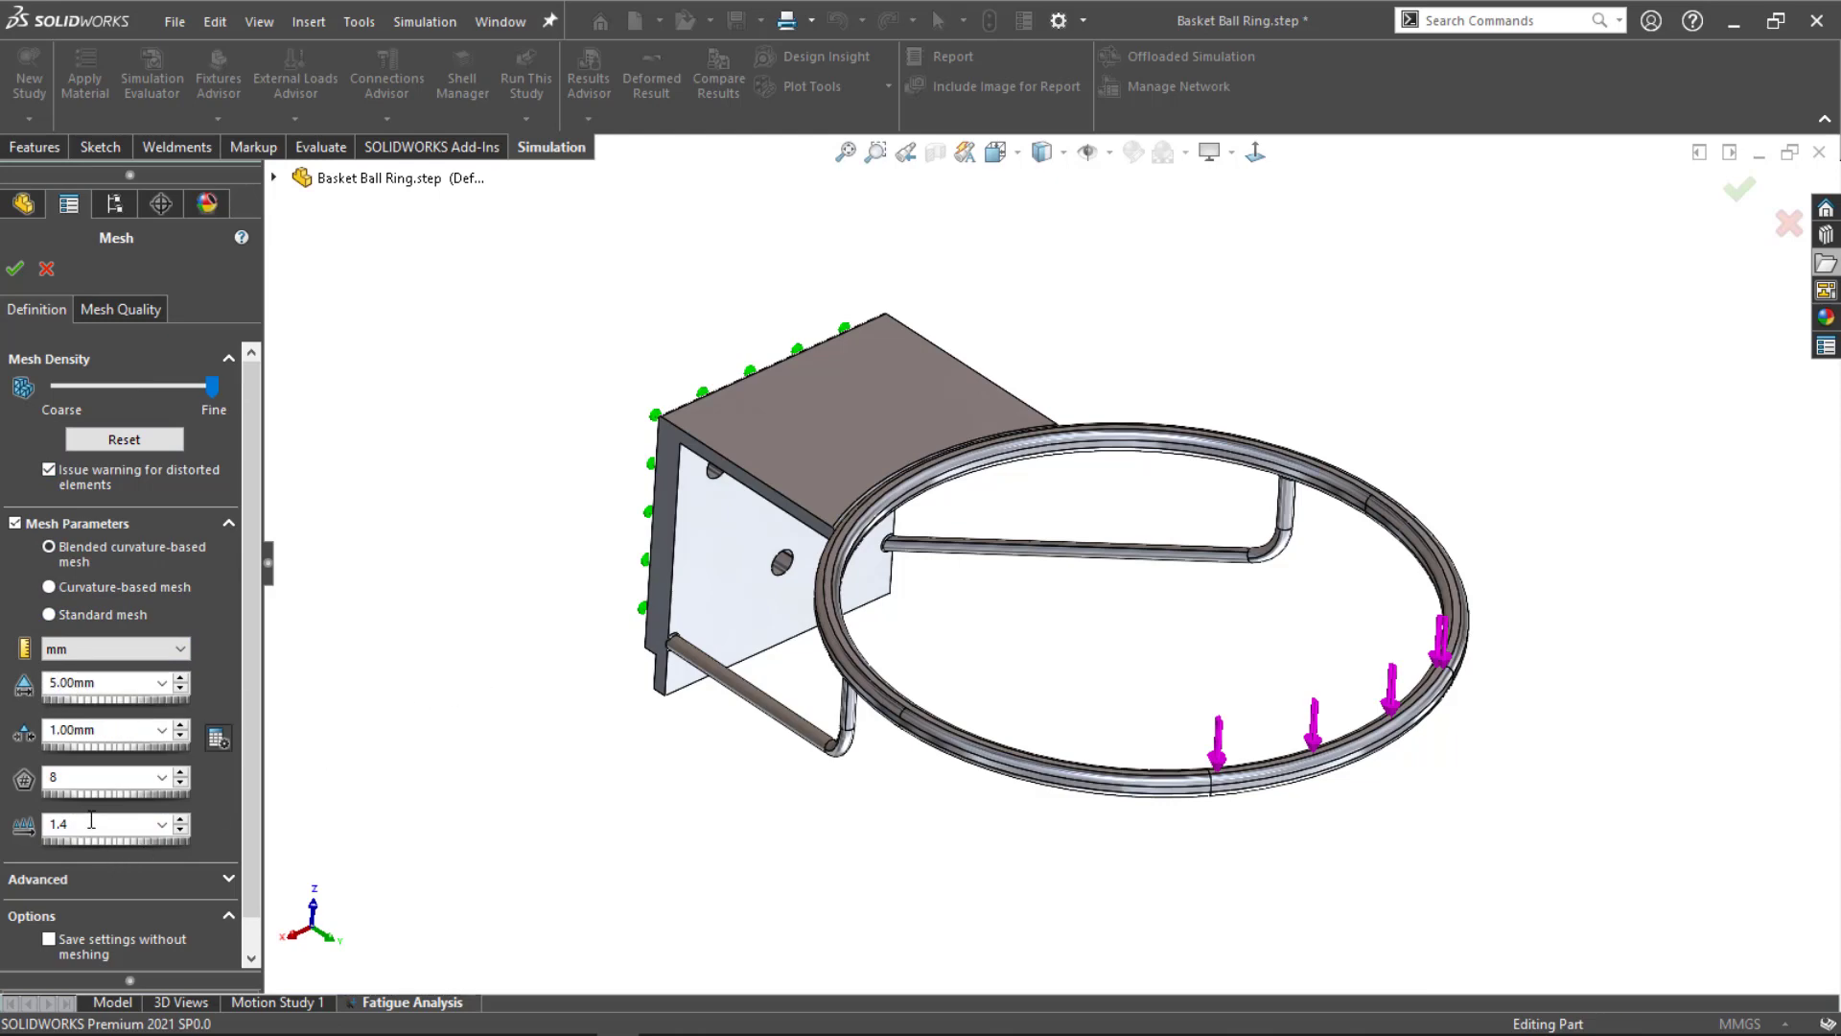
double_click(91, 823)
left_click(14, 267)
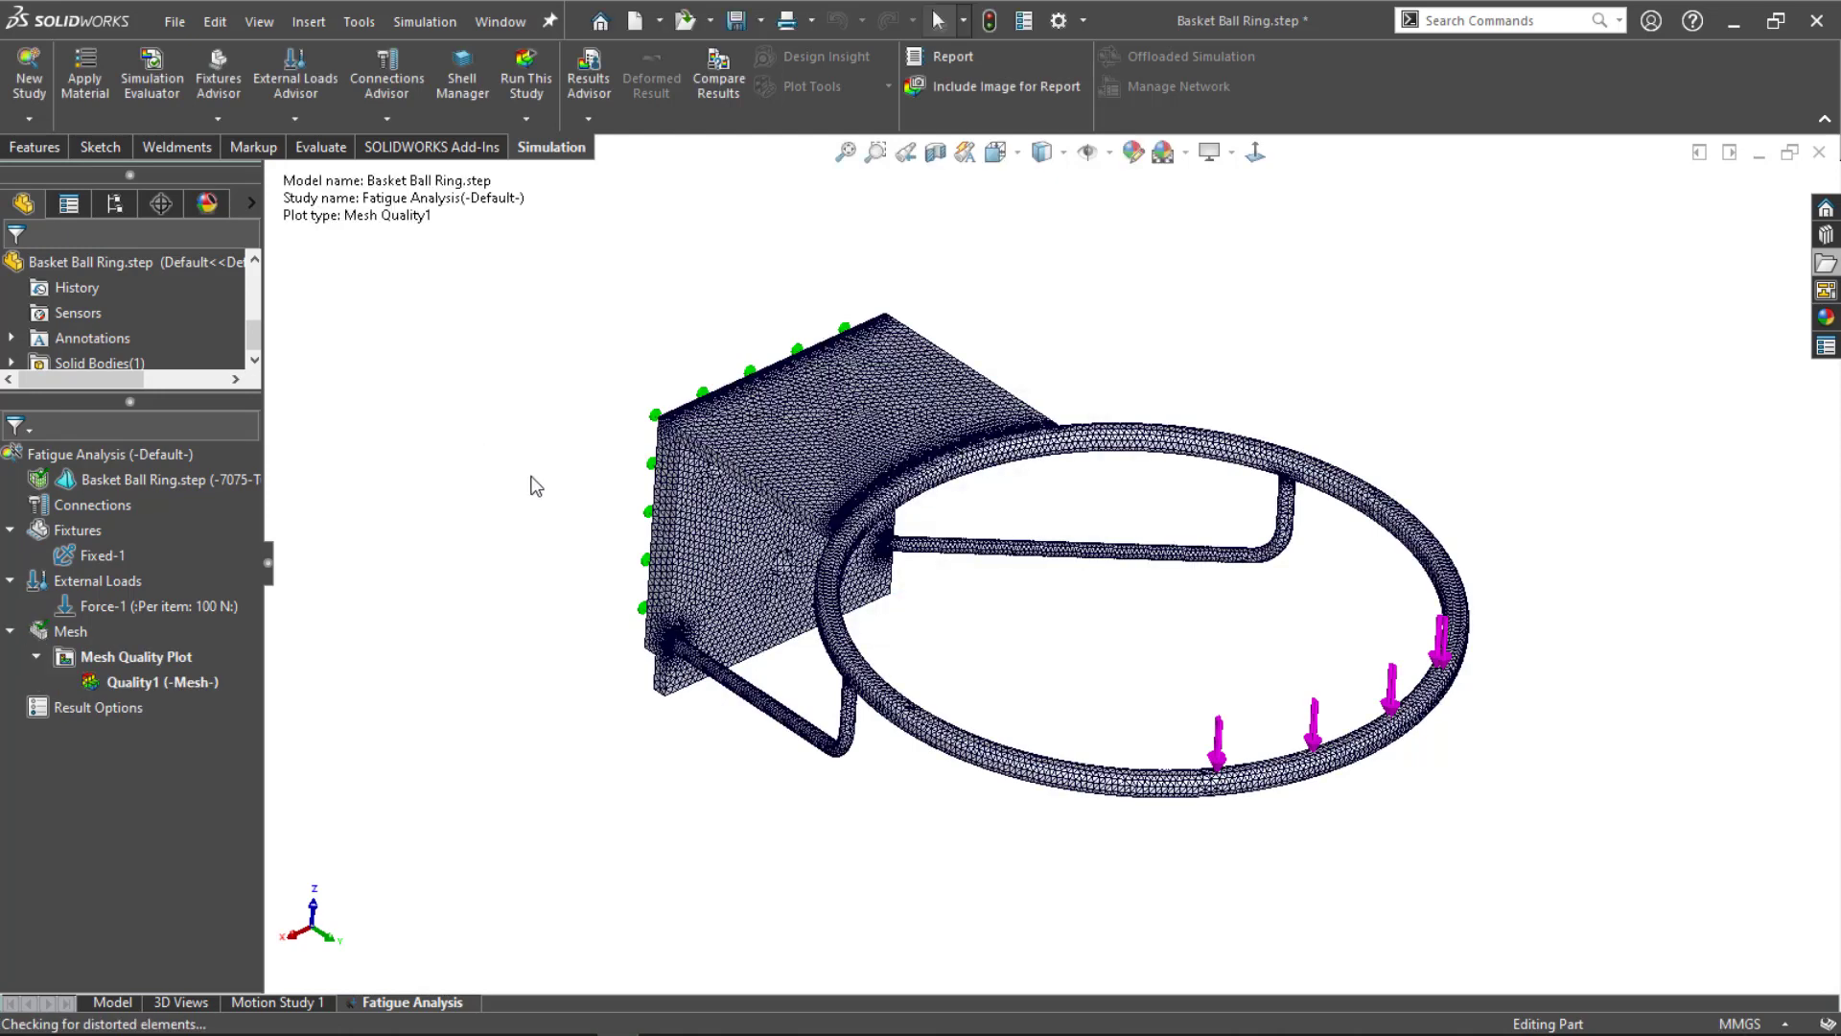
Step: Inspect the mesh around the bracket and support rods and run the Fatigue Analysis study
scroll(580, 542, "down", 5)
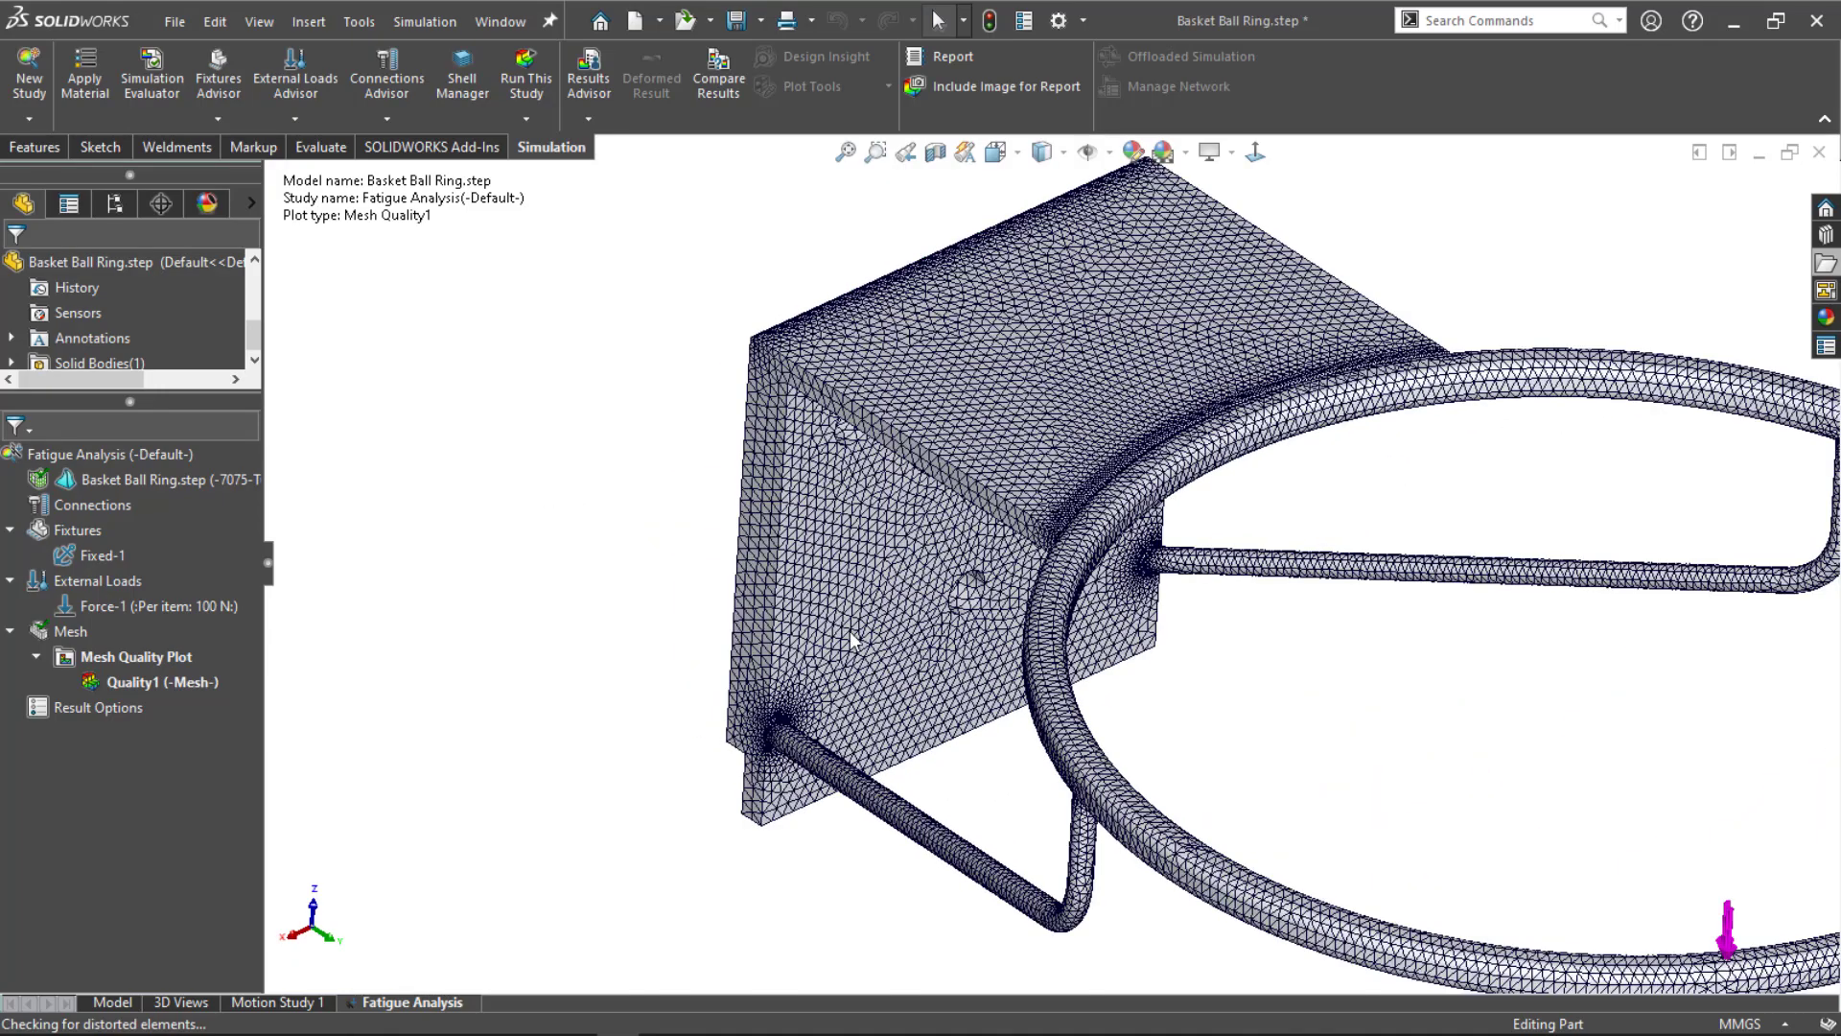
scroll(1347, 537, "up", 2)
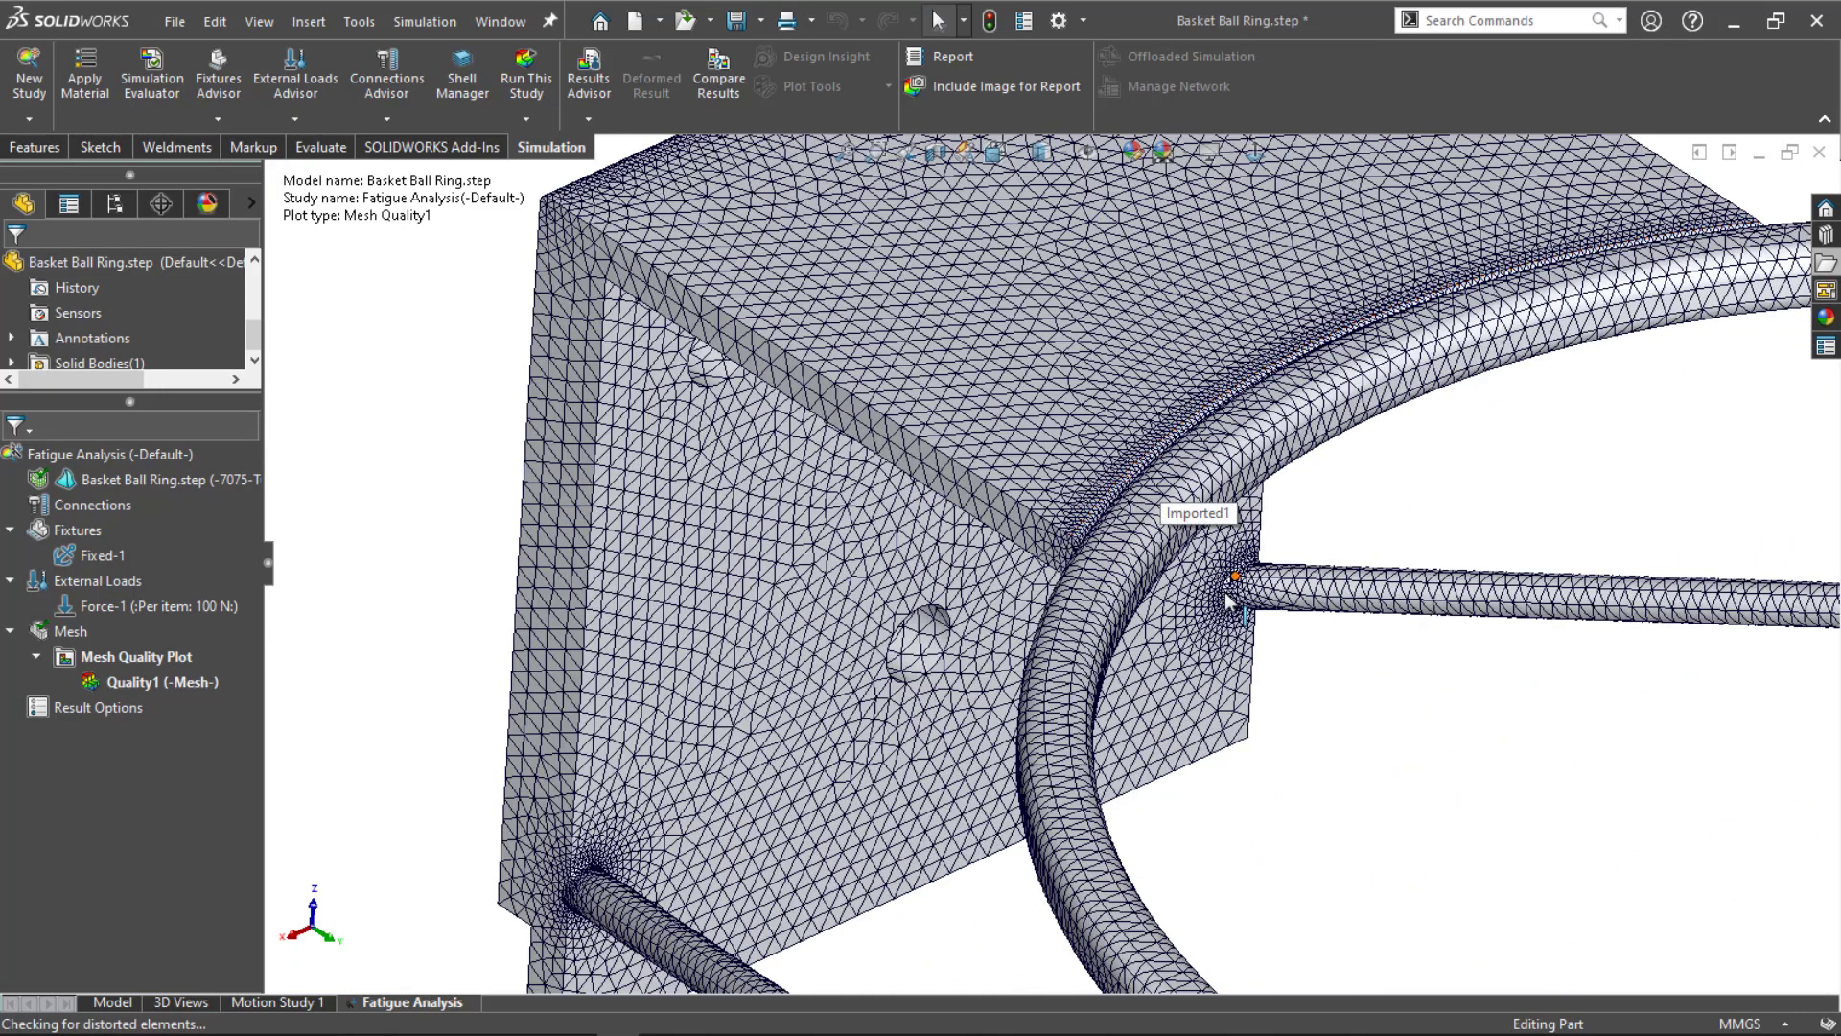
scroll(1208, 604, "up", 4)
mouse_move(1229, 614)
middle_mouse_down()
mouse_move(1282, 394)
mouse_move(1262, 625)
middle_mouse_up()
scroll(1262, 633, "down", 2)
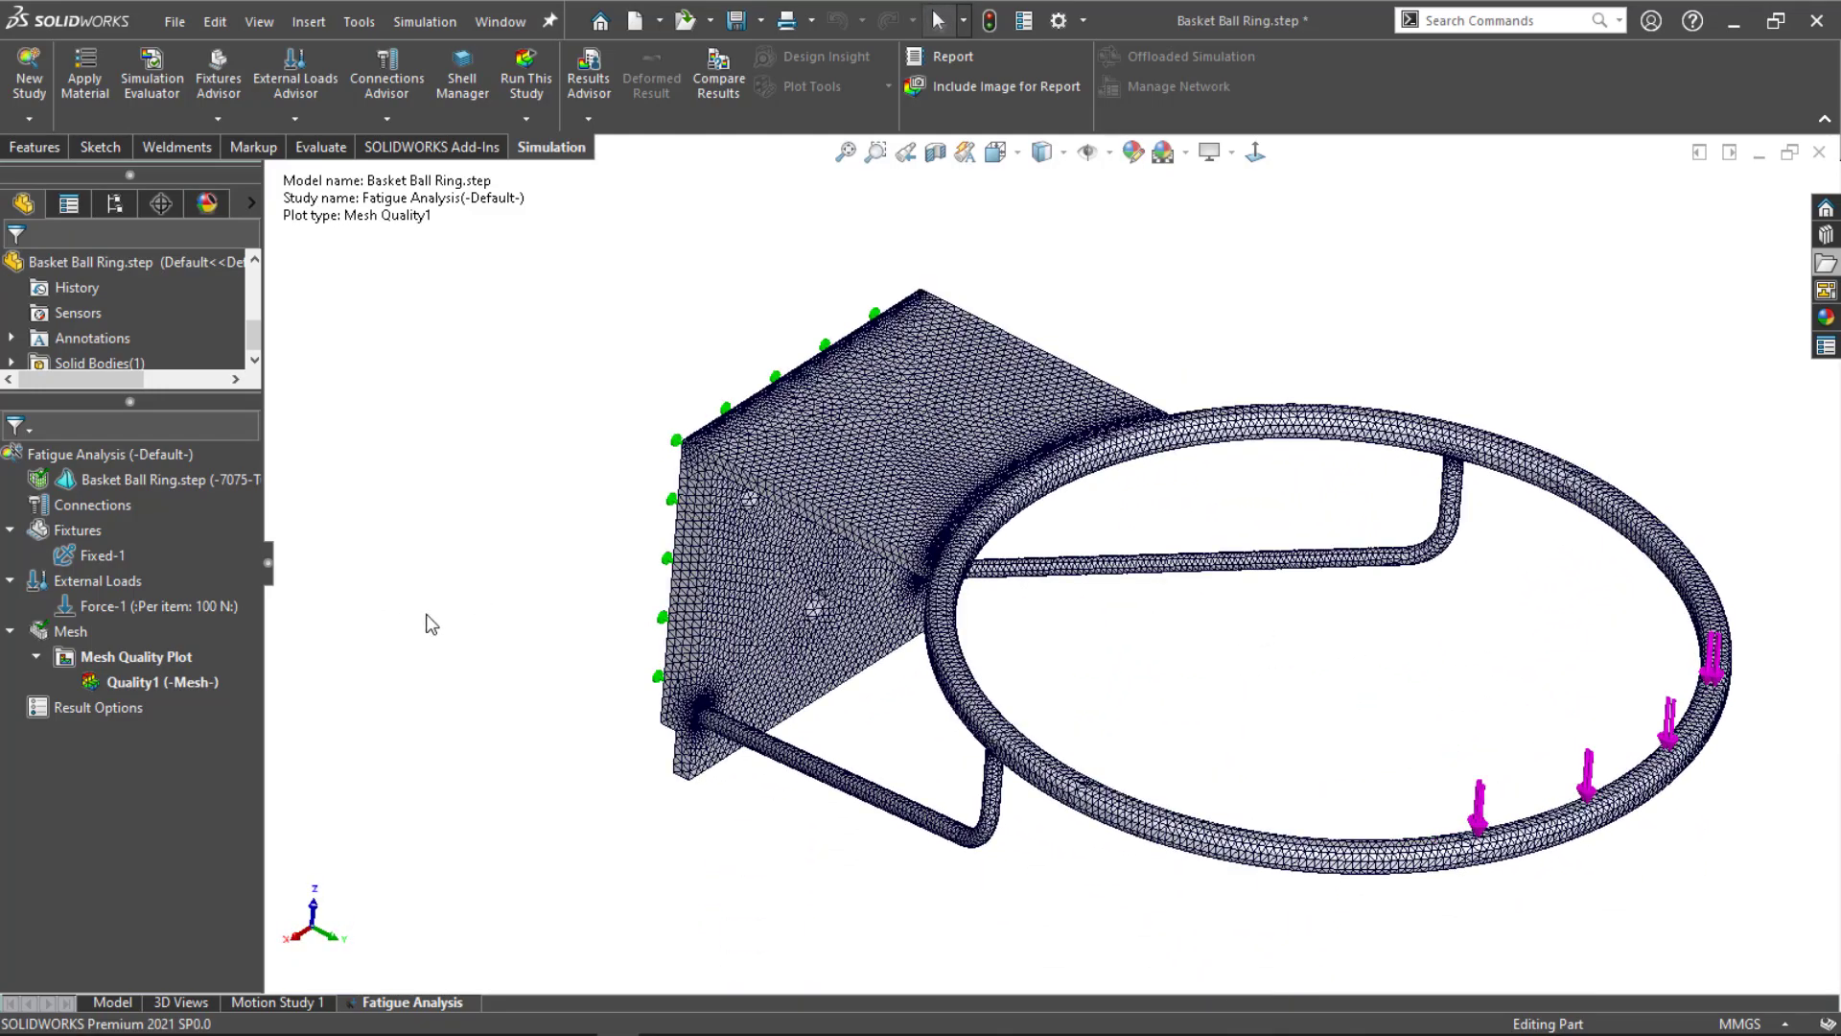
scroll(452, 646, "down", 1)
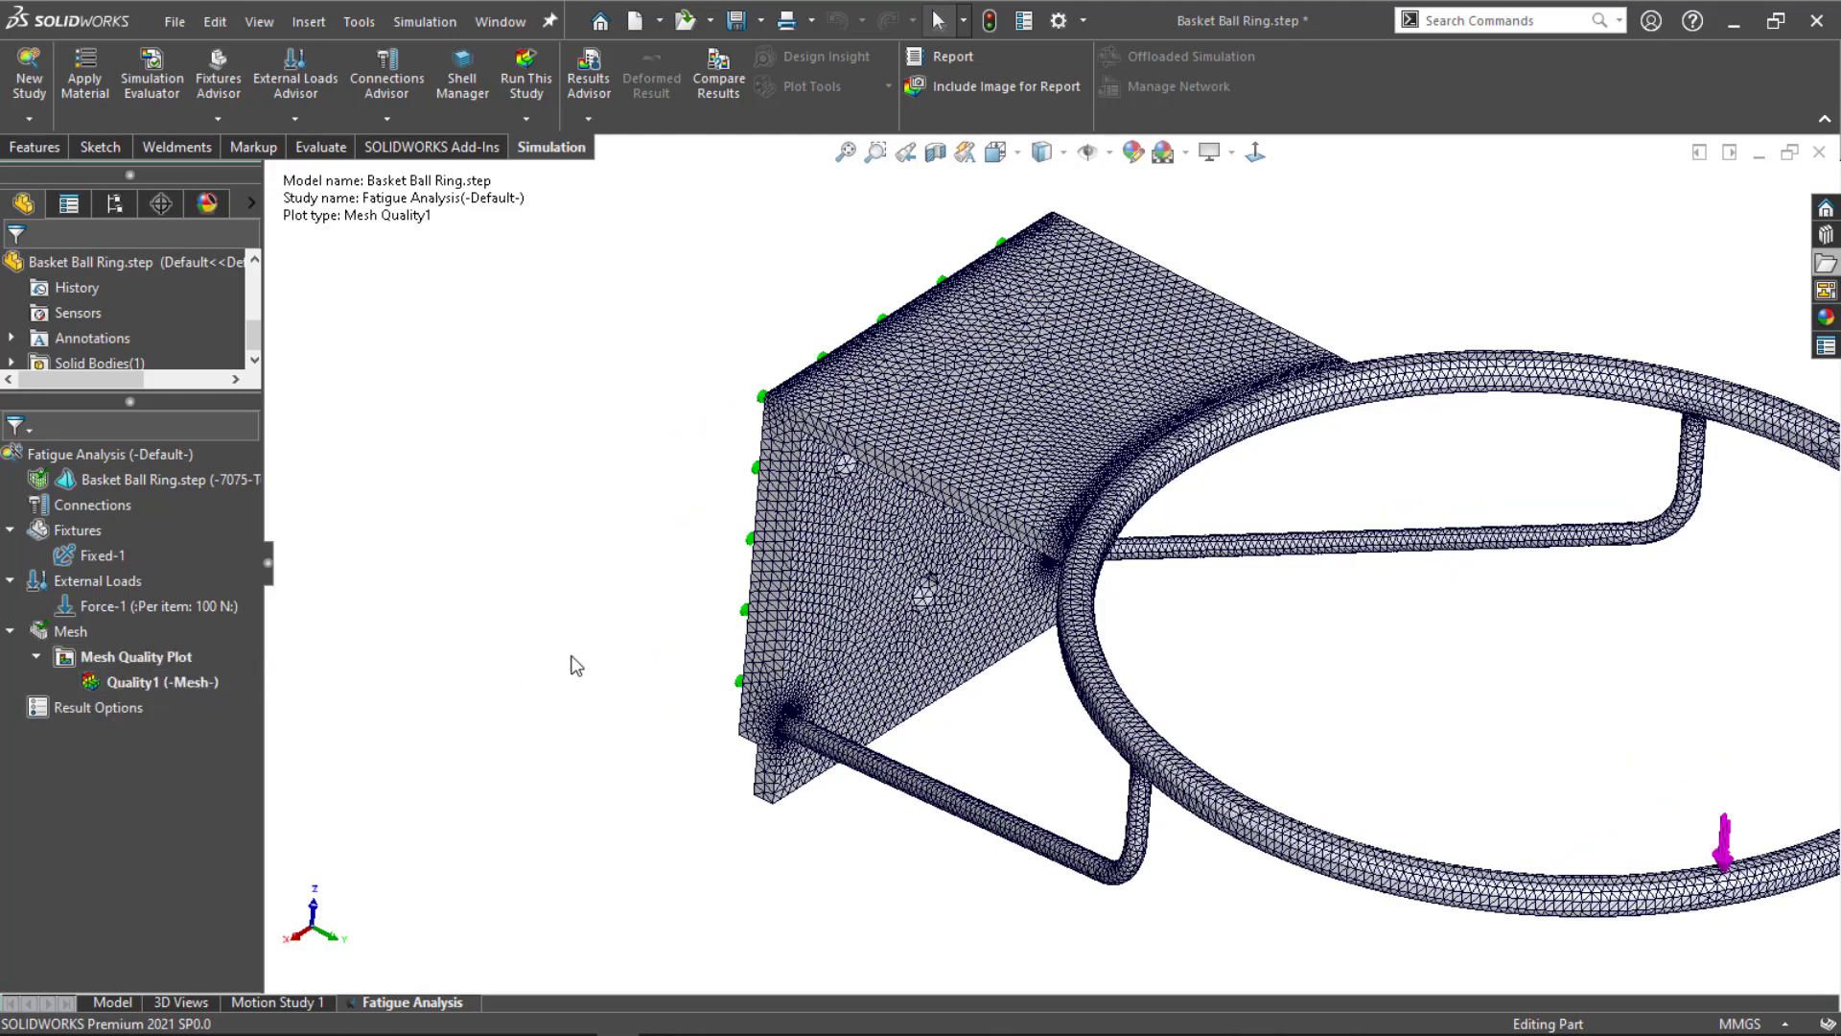
scroll(551, 665, "up", 3)
right_click(21, 468)
left_click(86, 489)
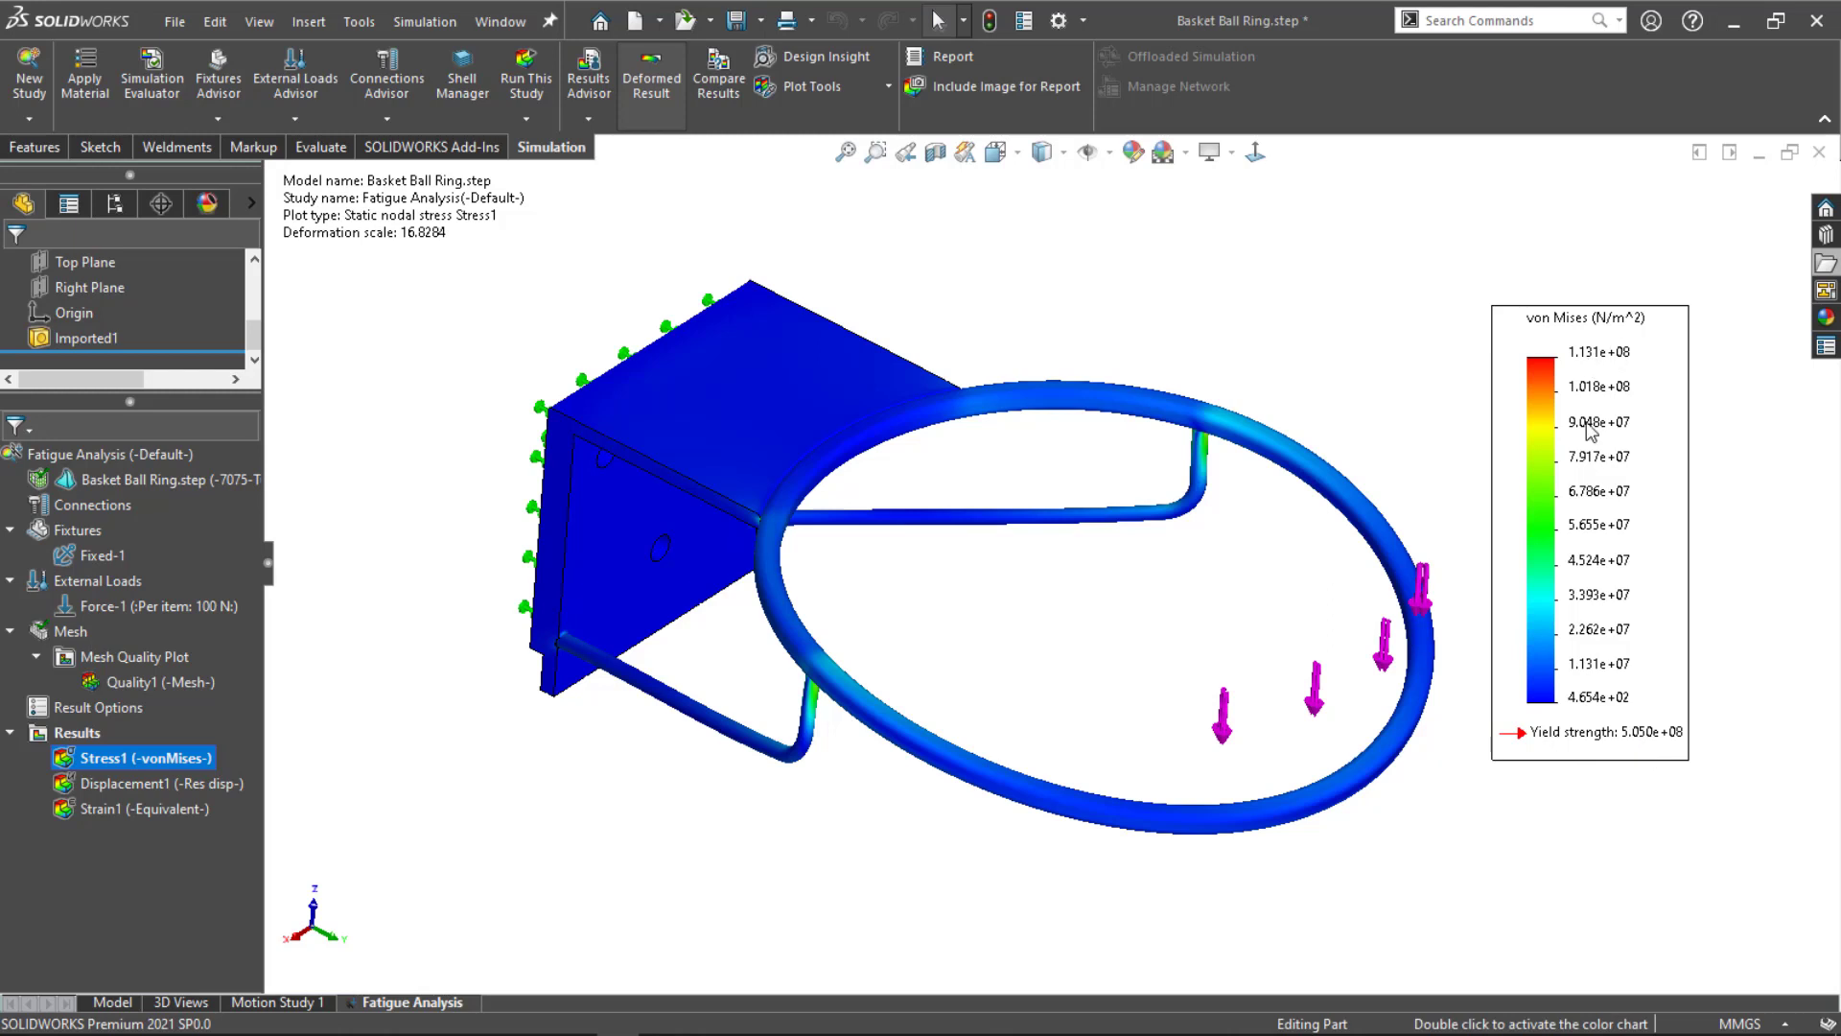
Step: Set the von Mises stress plot to N/mm^2 (MPa) units and its legend to general number format with 5 decimal places
right_click(1568, 458)
left_click(1622, 564)
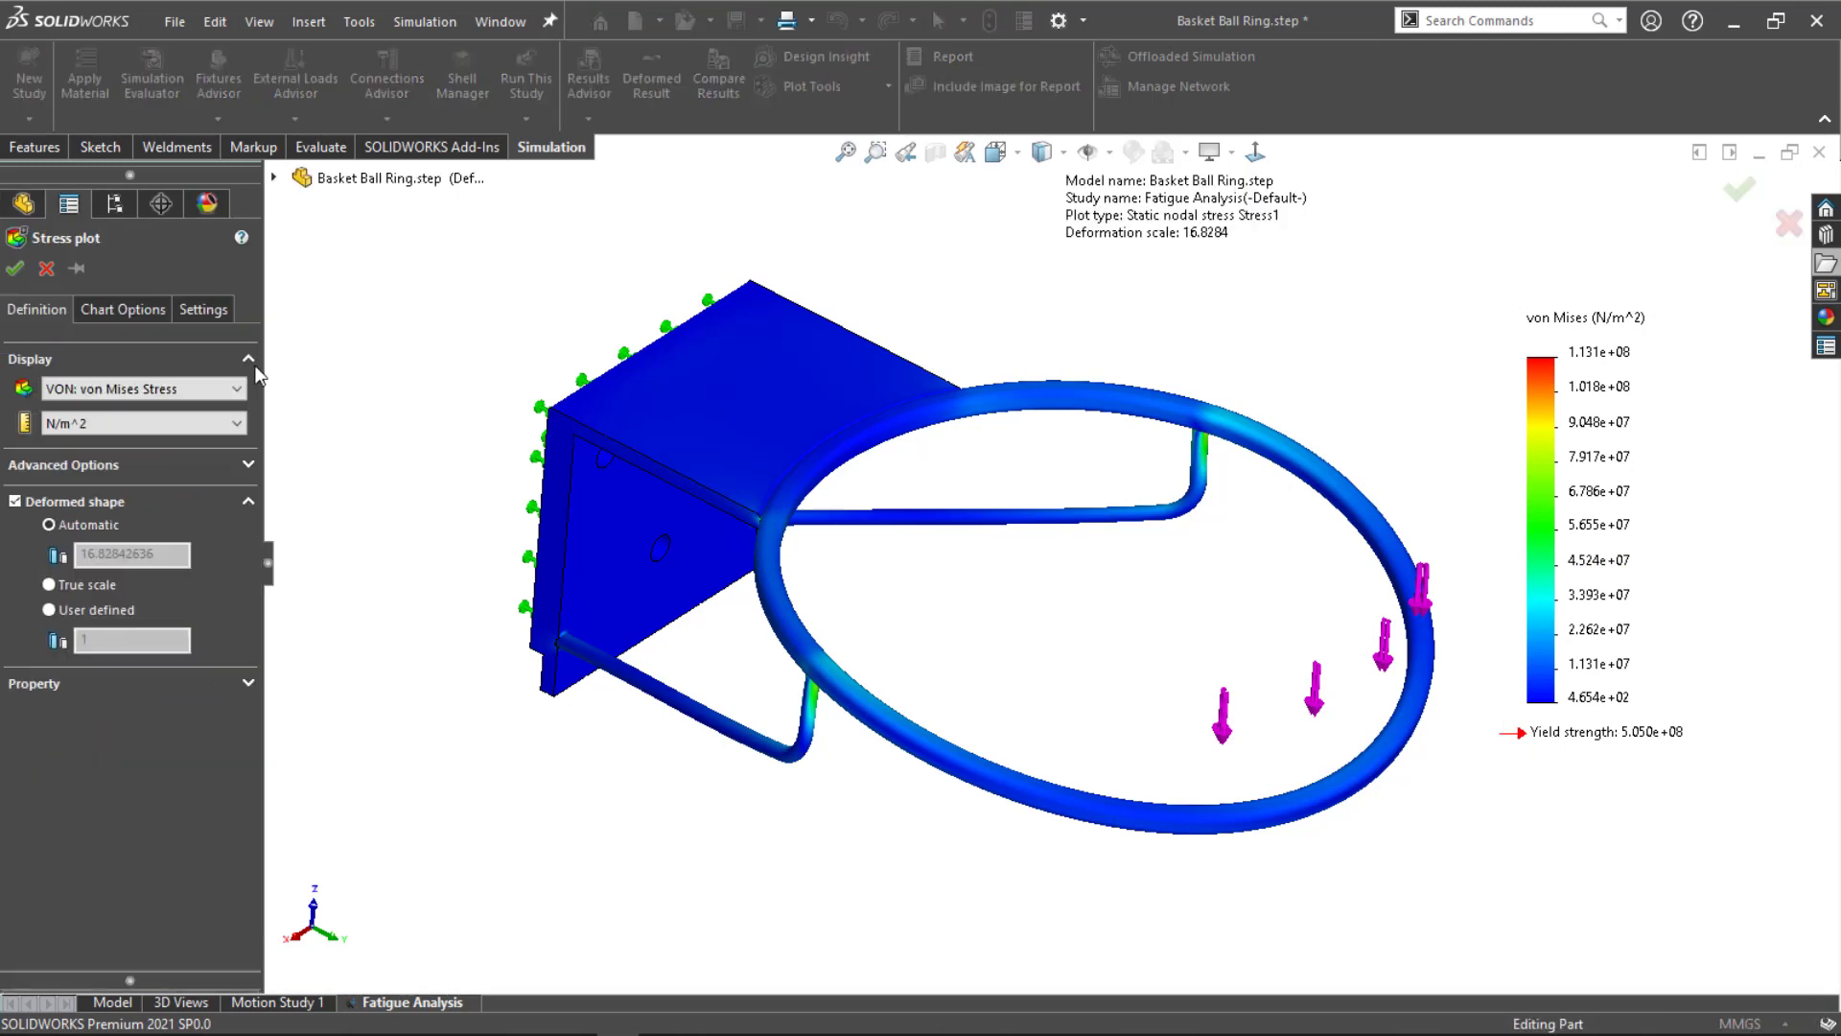
left_click(147, 419)
left_click(88, 484)
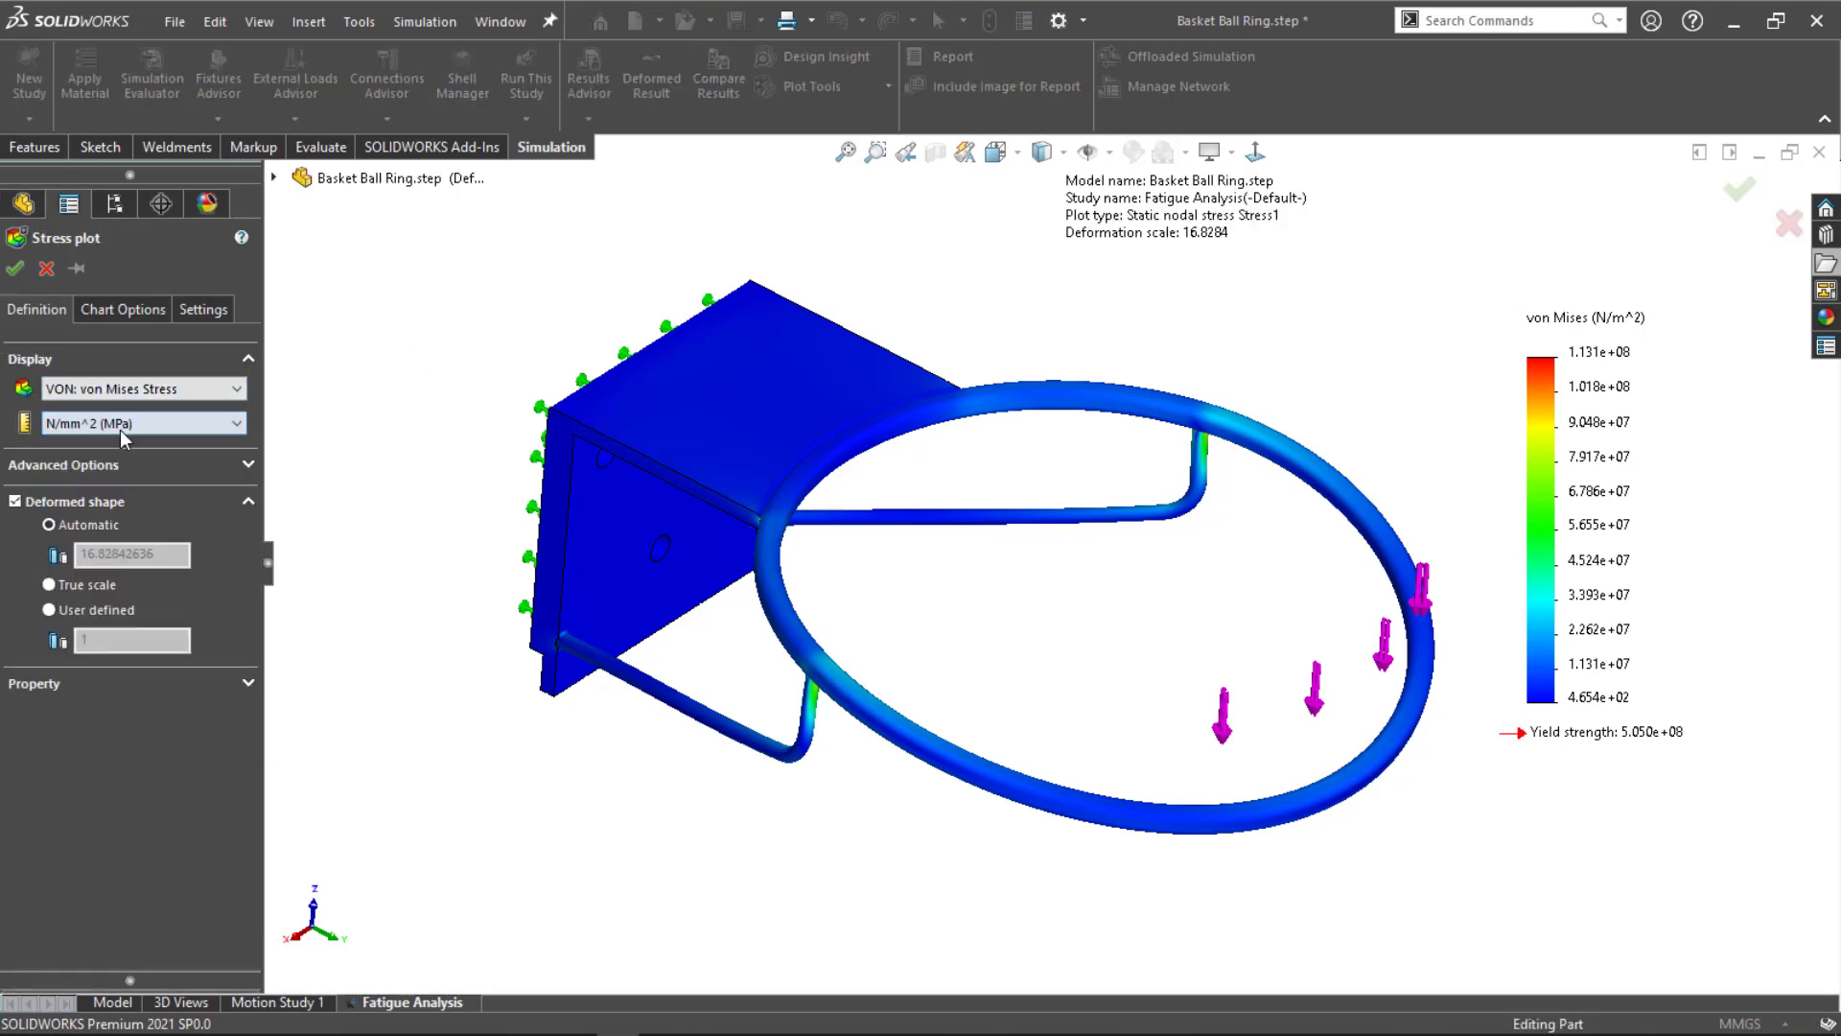
left_click(106, 309)
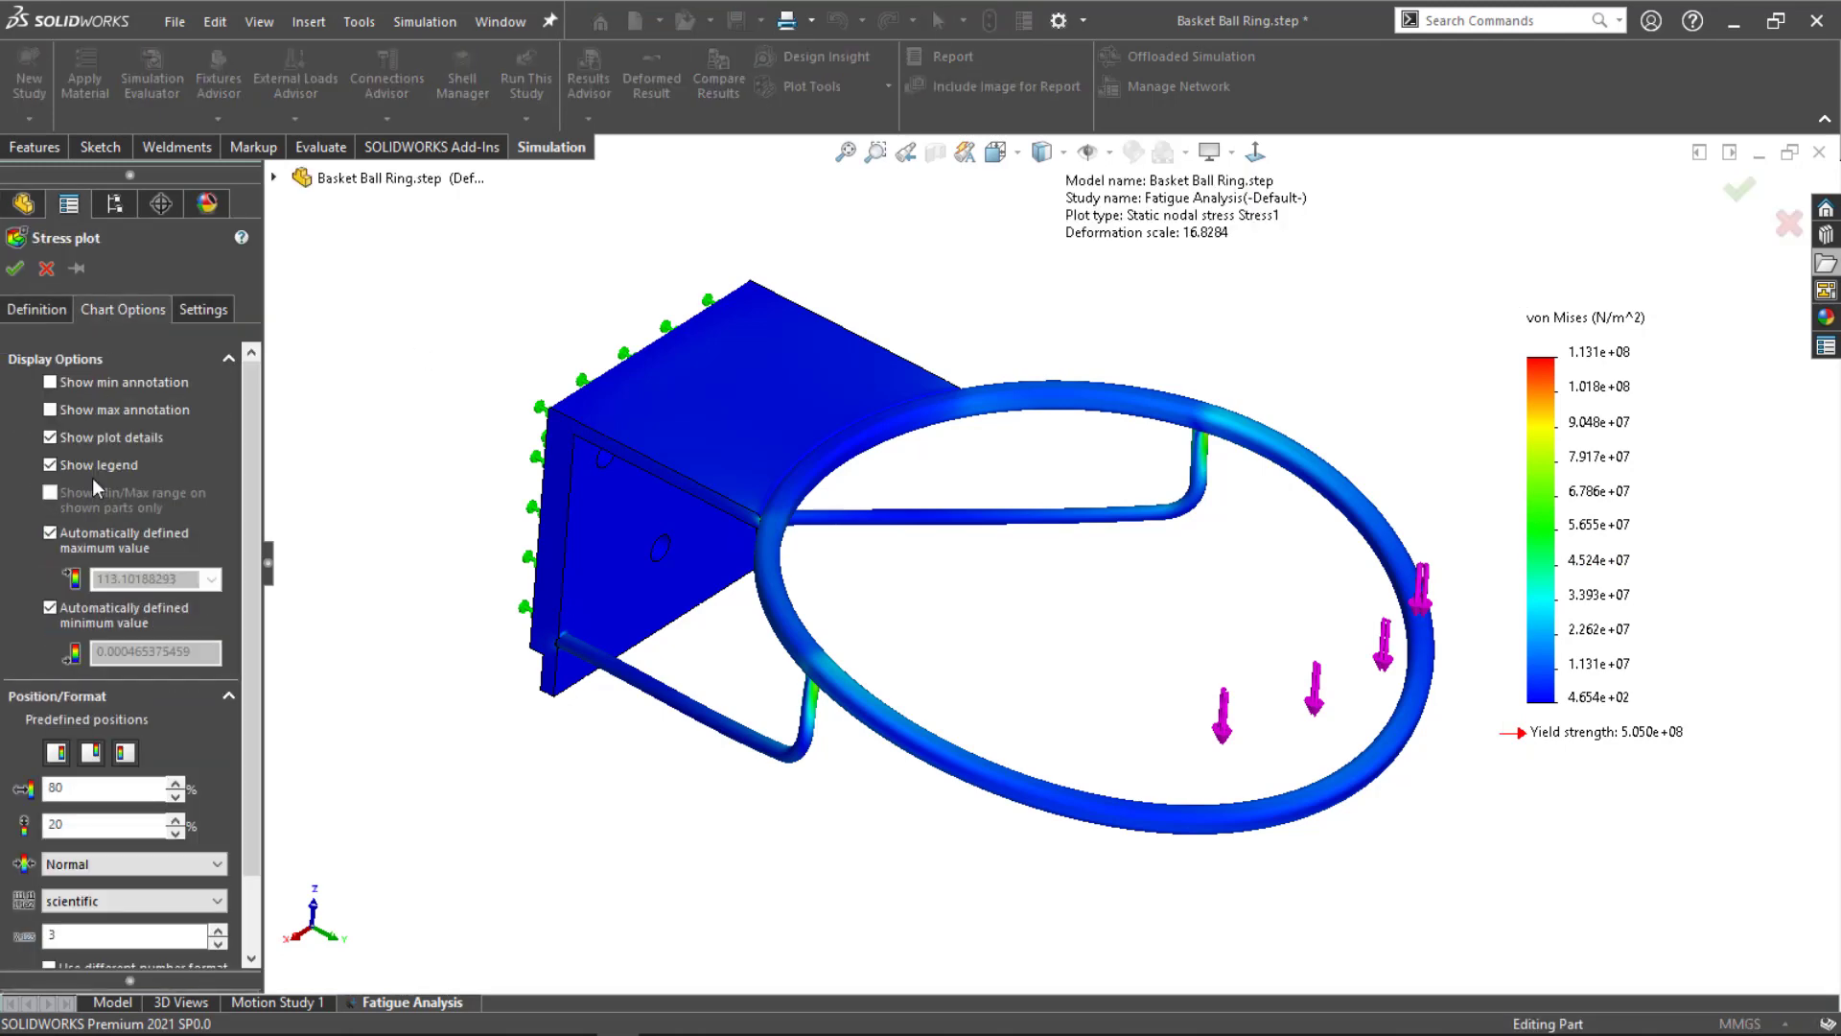
left_click(101, 902)
left_click(67, 952)
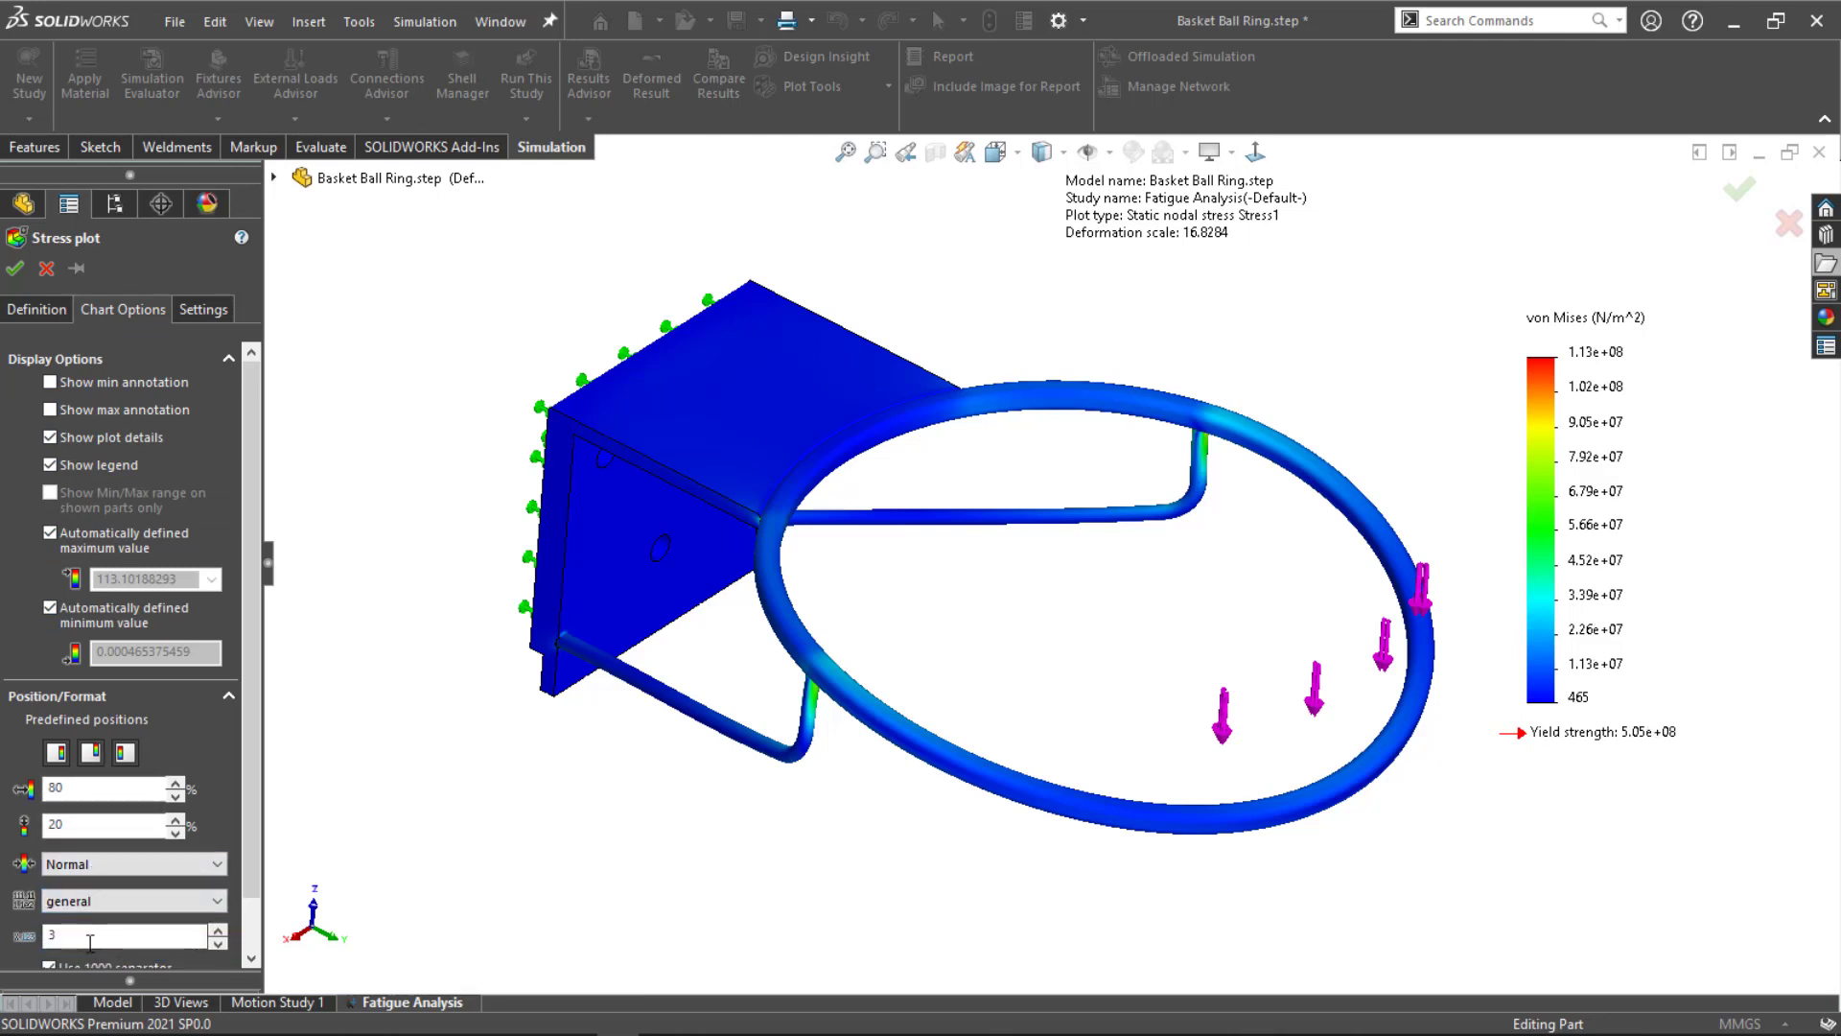
type("5")
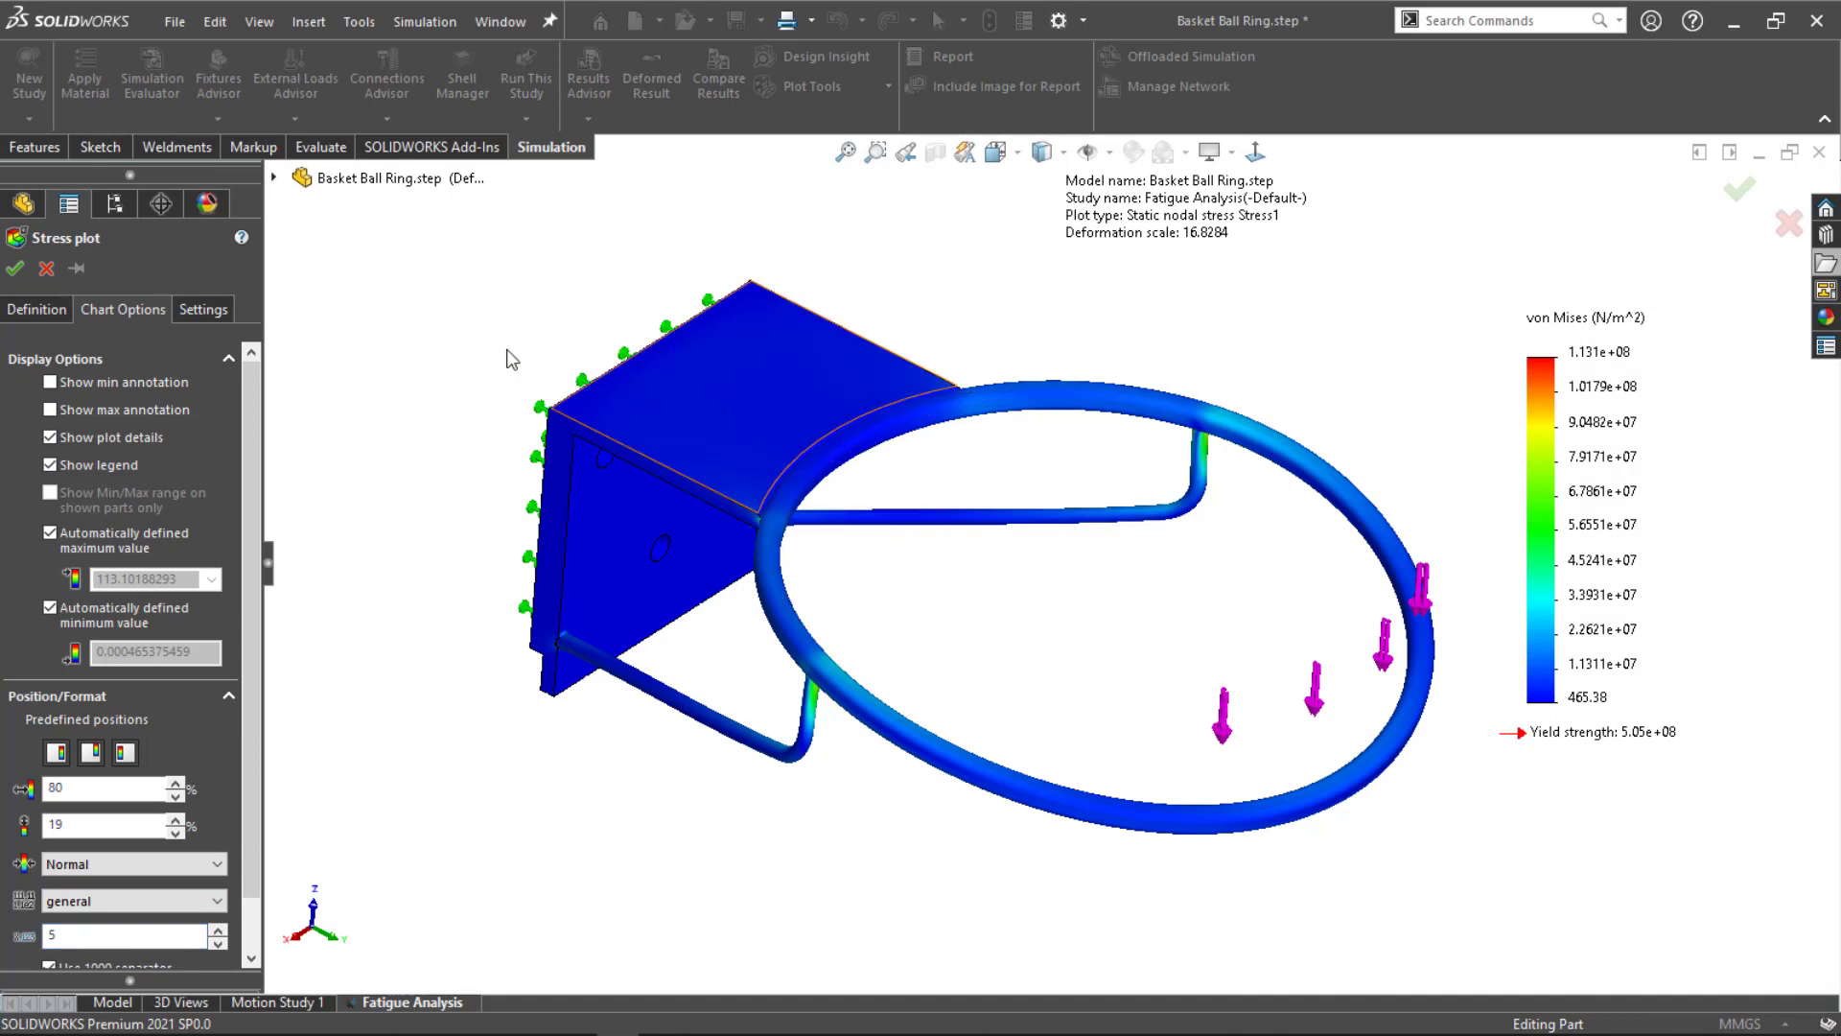
left_click(14, 267)
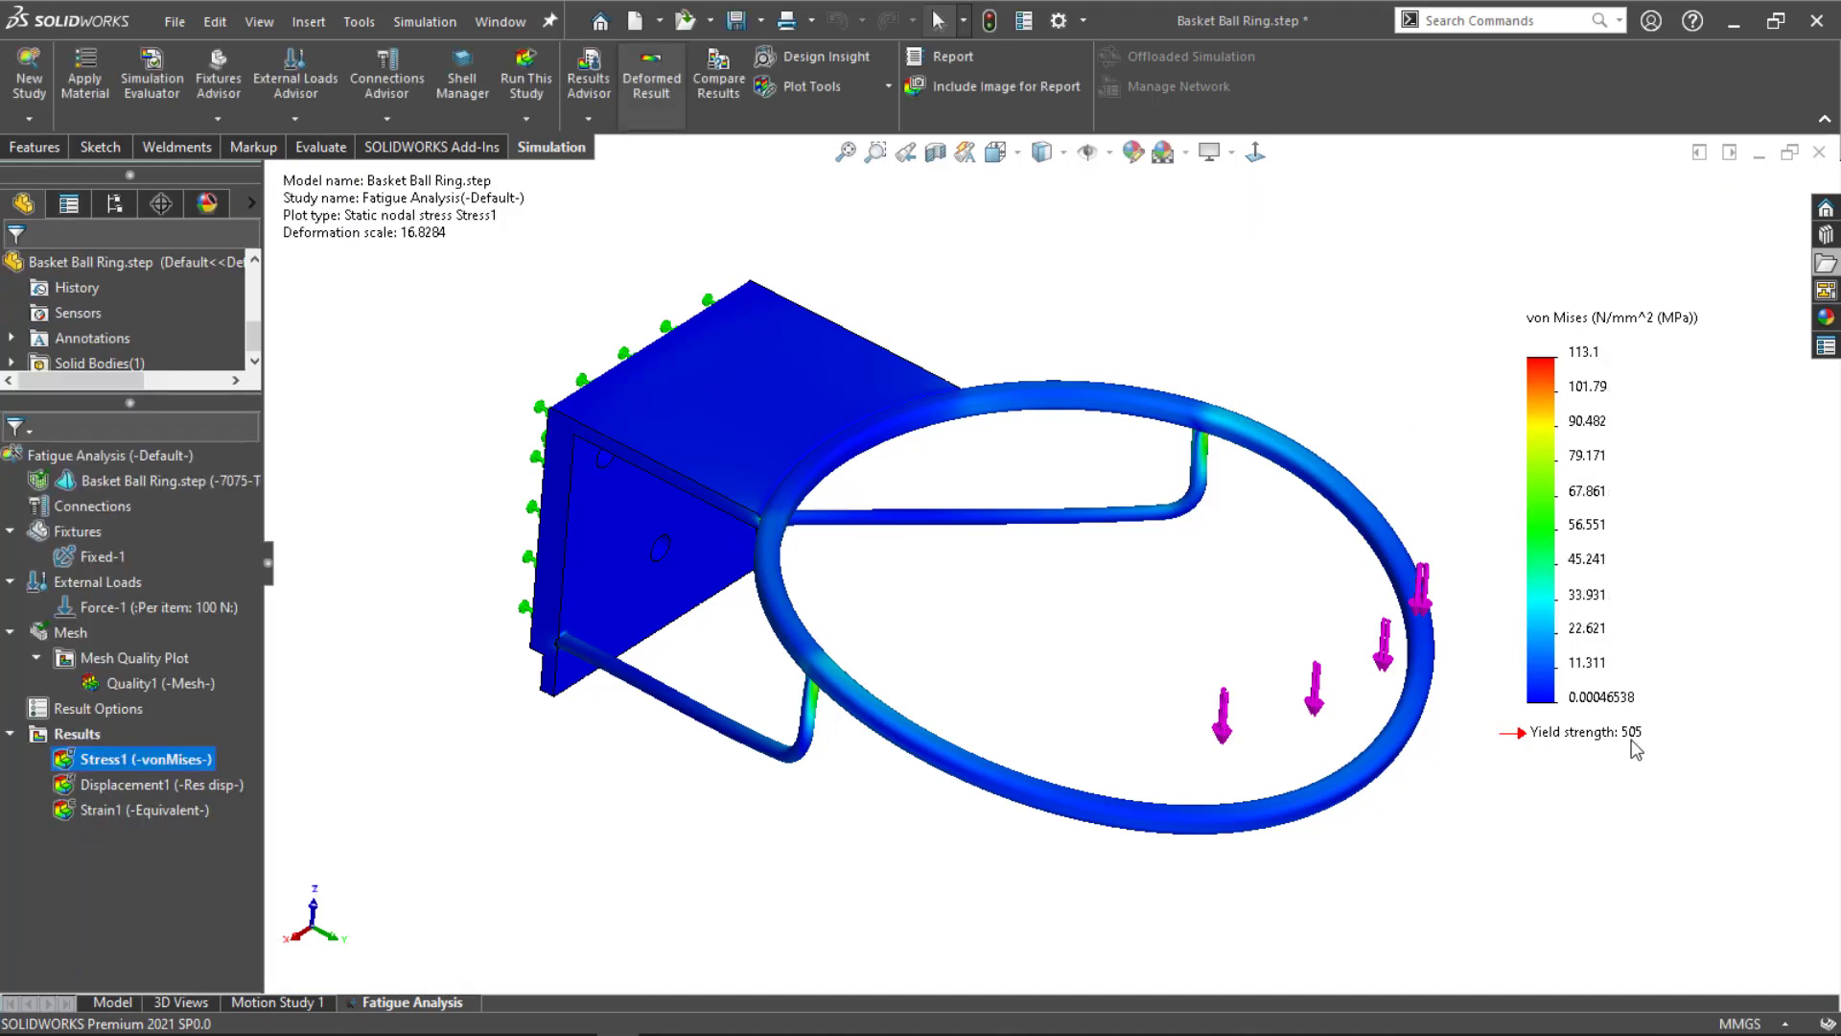
Step: Display the resultant displacement plot and examine the ring's displacement
mouse_move(1352, 846)
middle_mouse_down()
mouse_move(1302, 792)
mouse_move(1344, 832)
mouse_move(1327, 834)
middle_mouse_up()
double_click(115, 786)
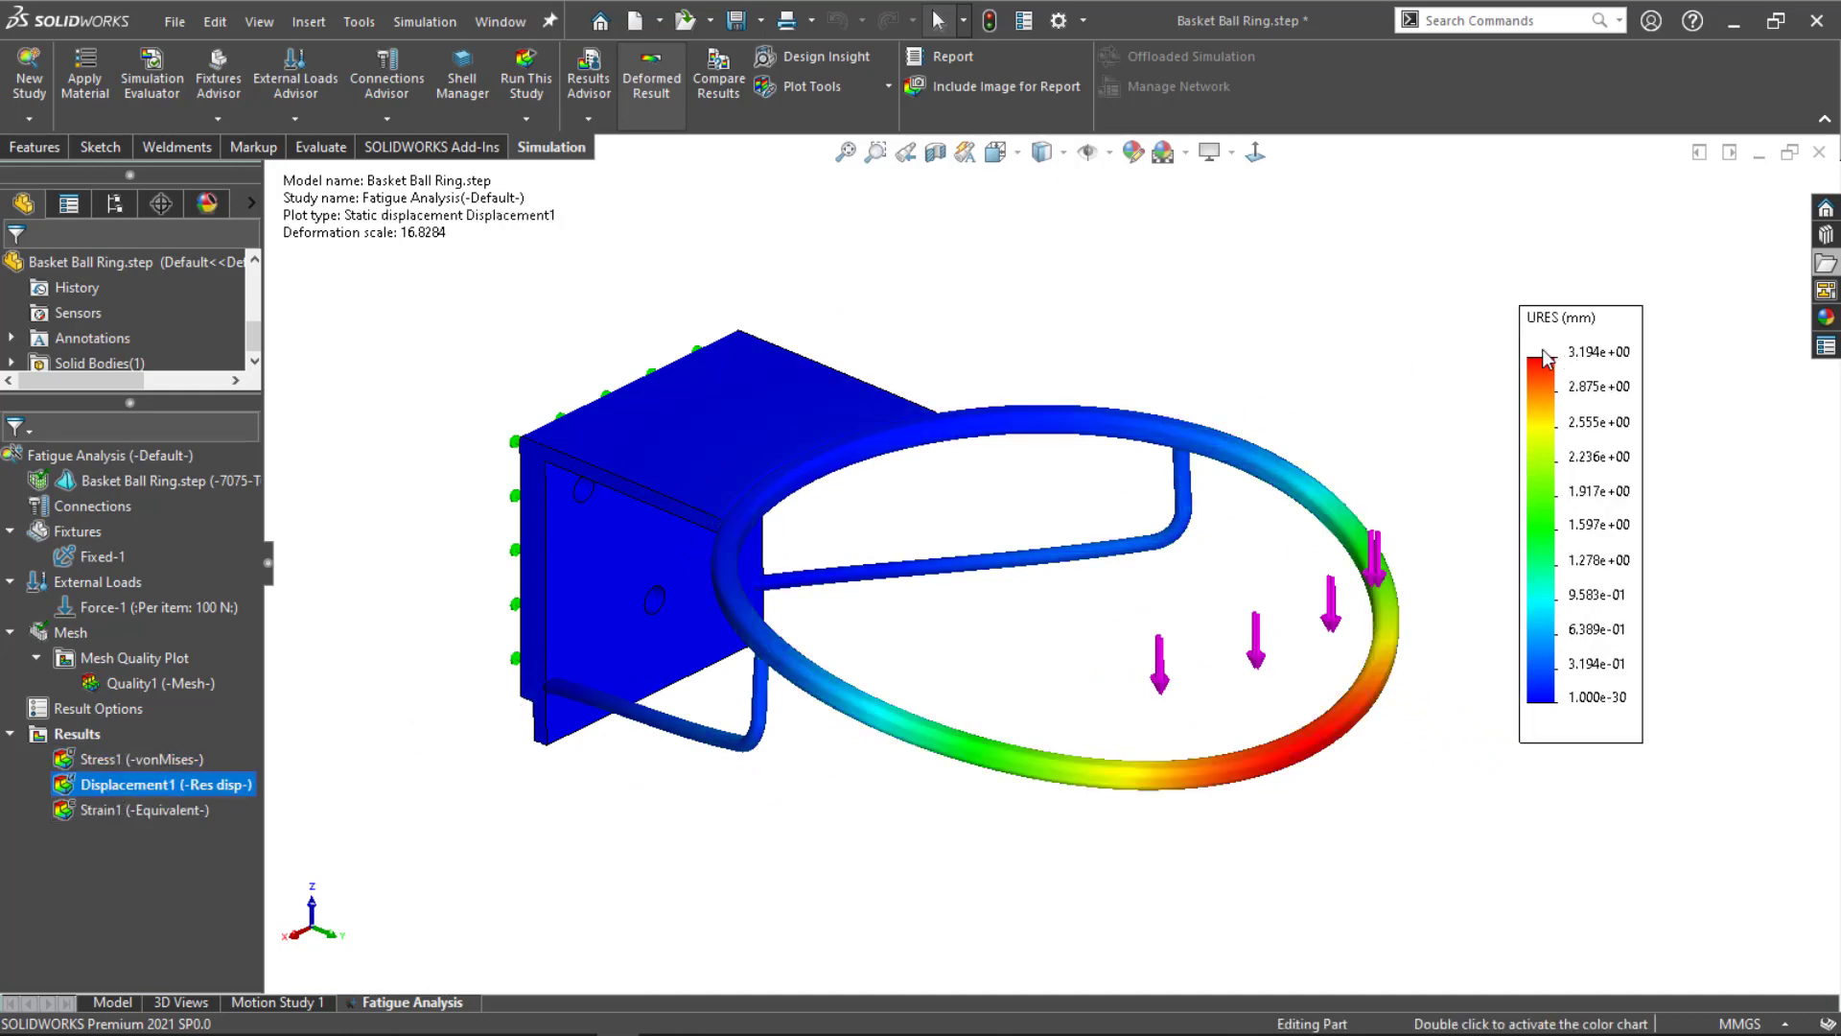
scroll(1046, 805, "down", 2)
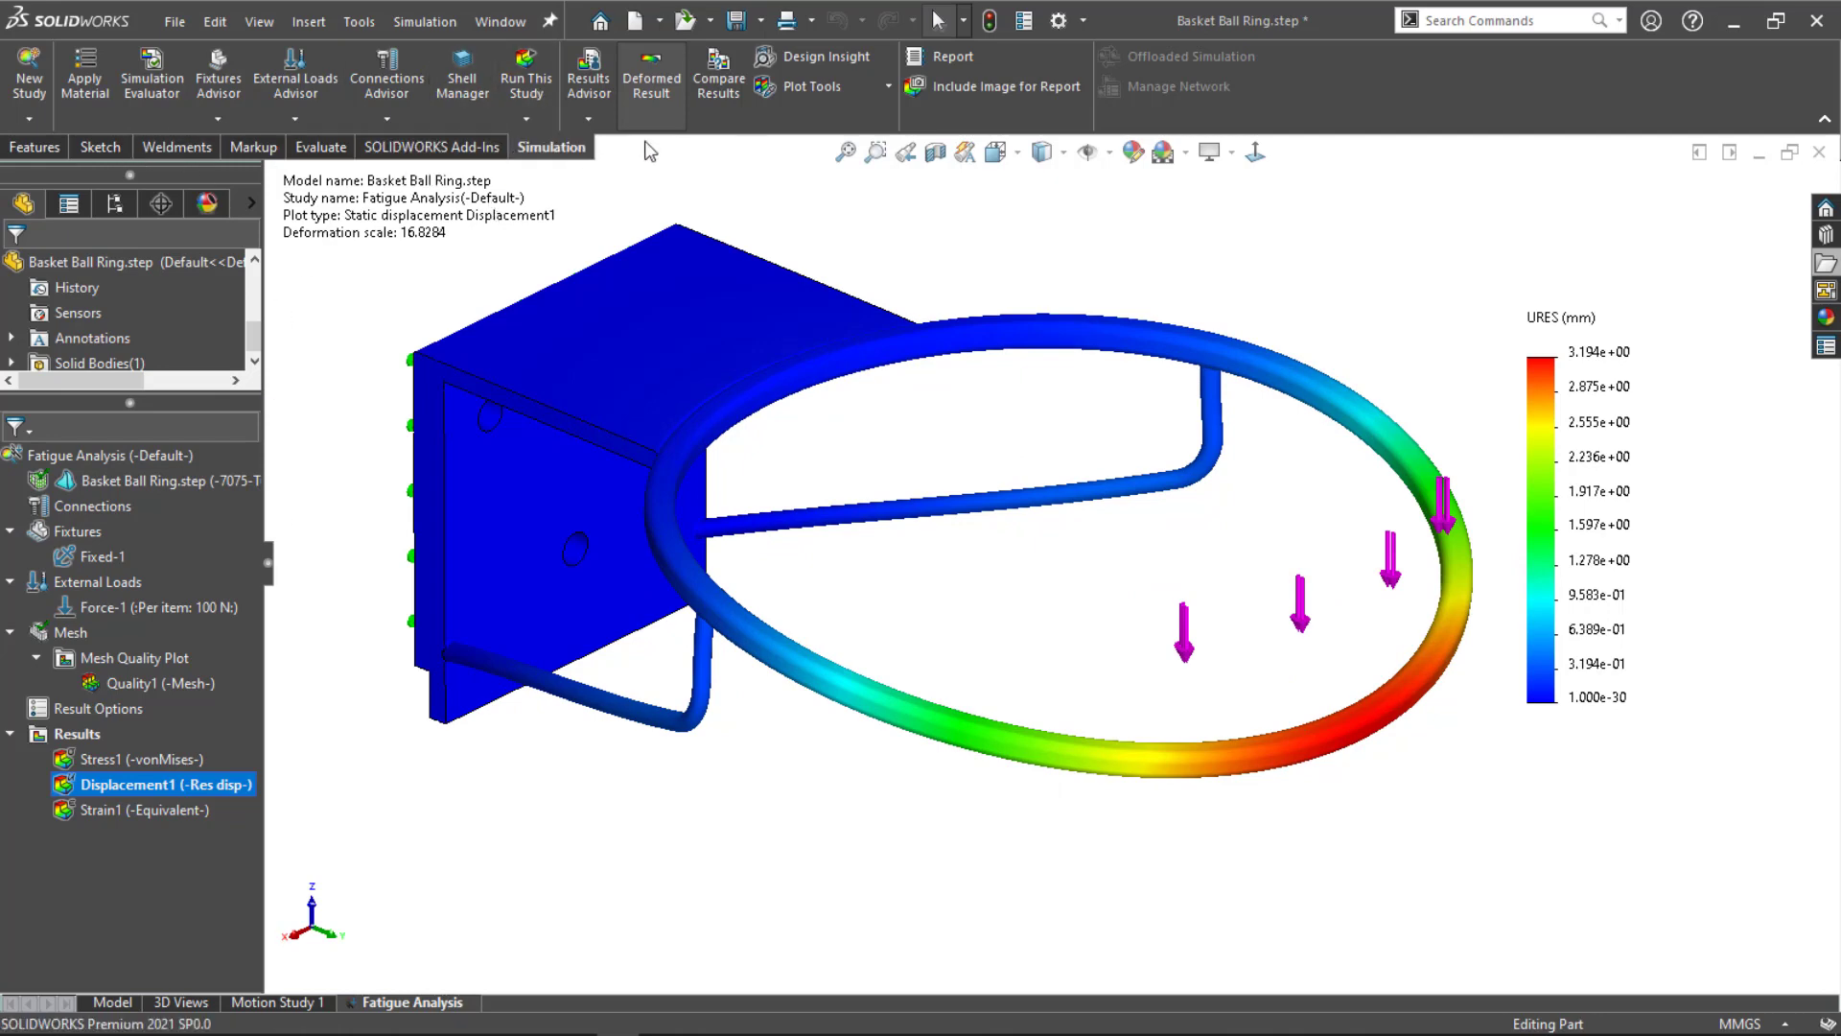
Step: Create a fatigue study named Fatigue 1 using constant amplitude events with defined cycles
left_click(33, 86)
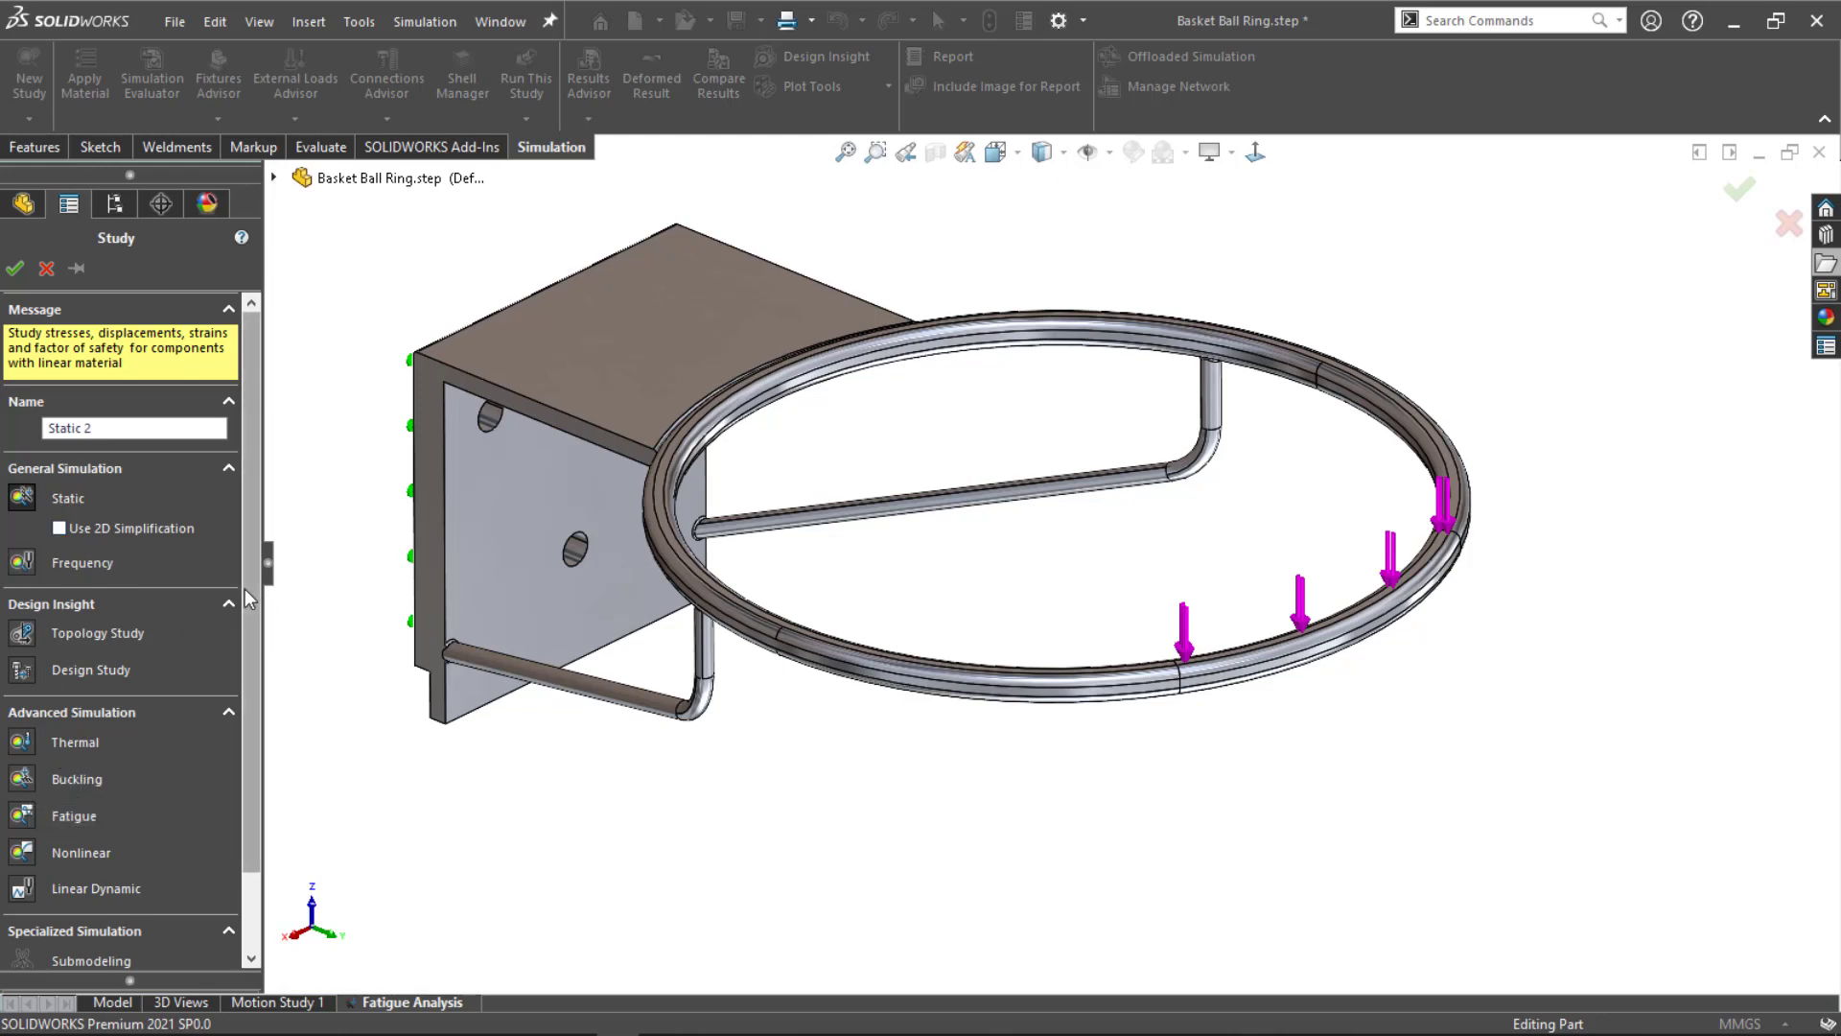
scroll(245, 677, "down", 2)
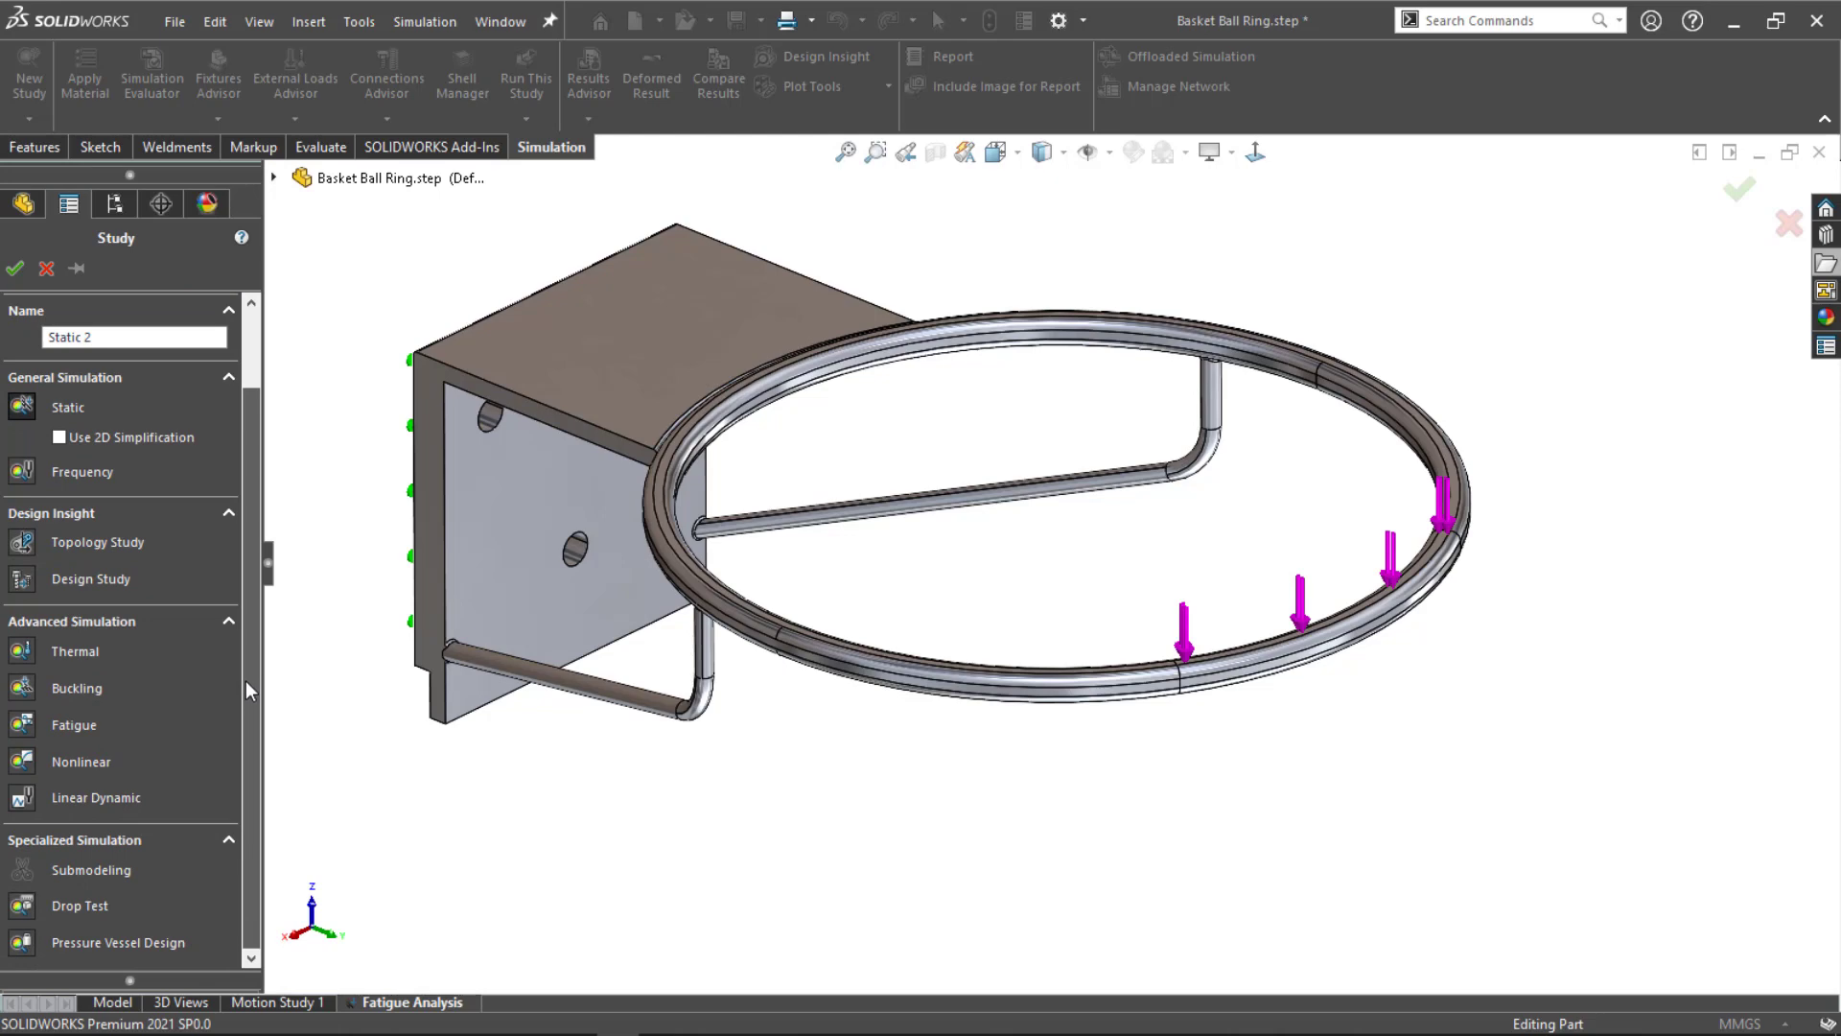
left_click(23, 735)
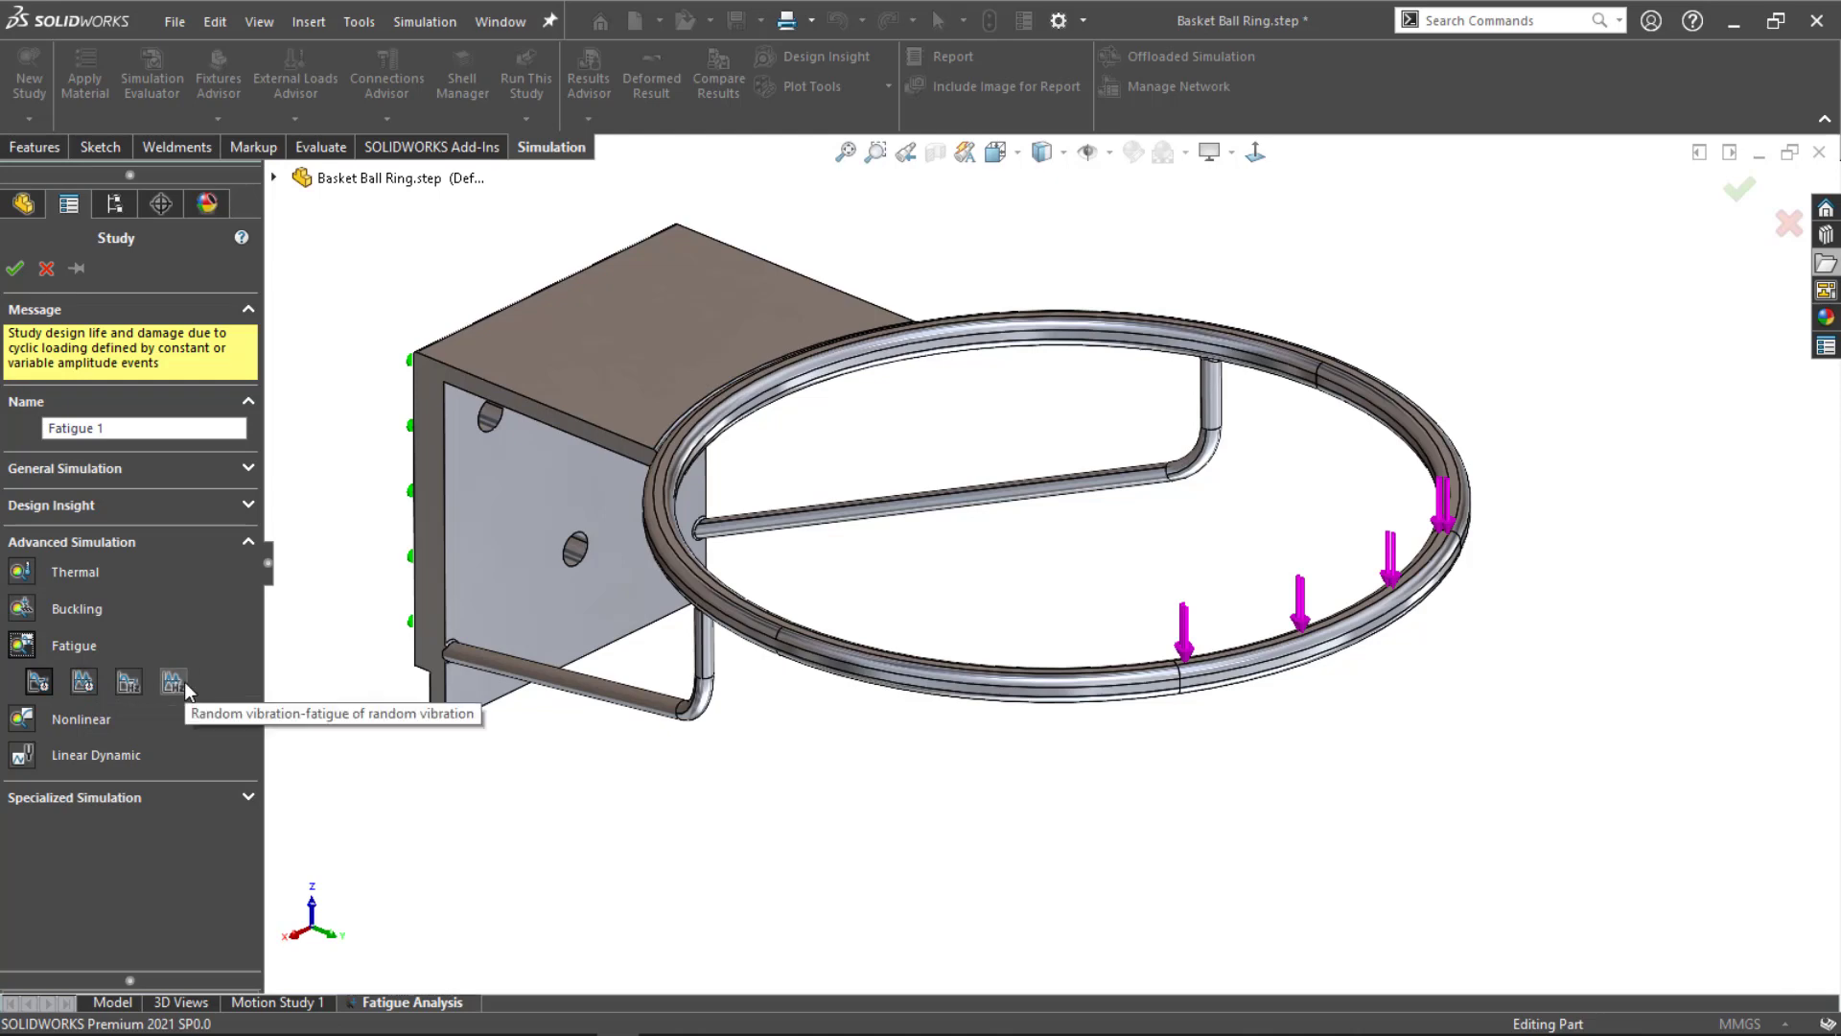
left_click(38, 683)
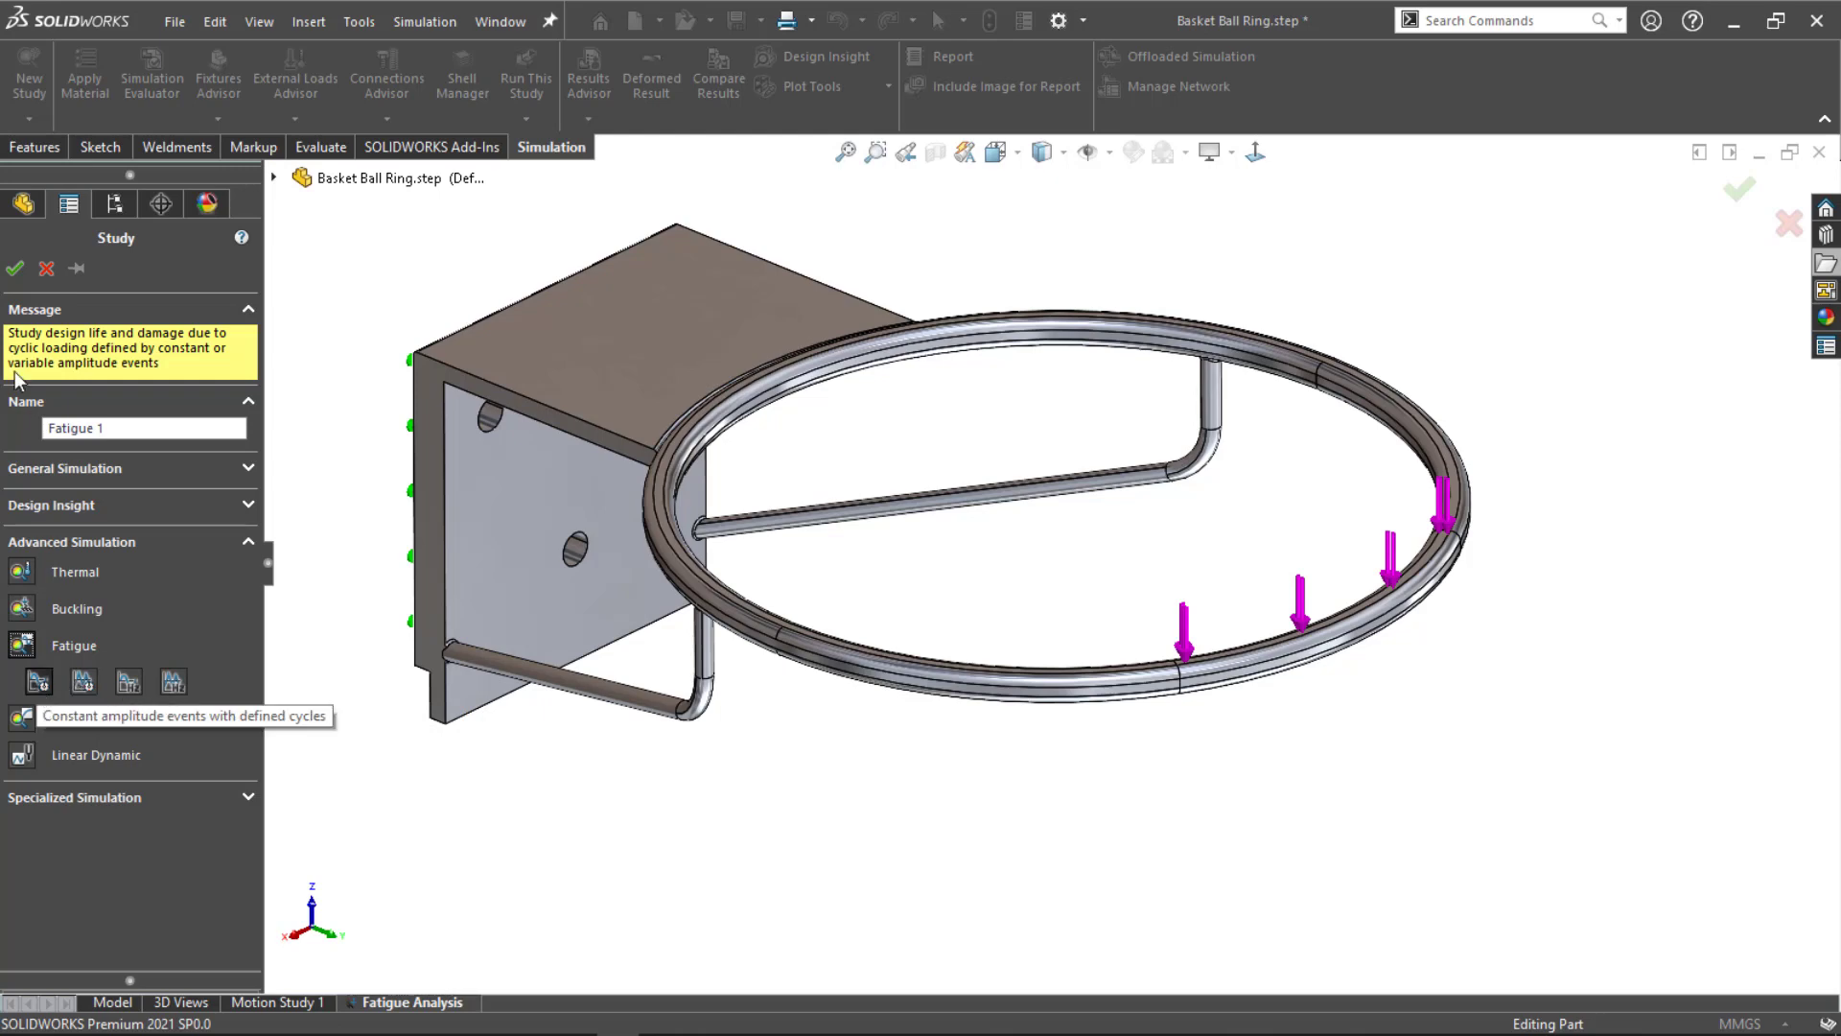
left_click(15, 272)
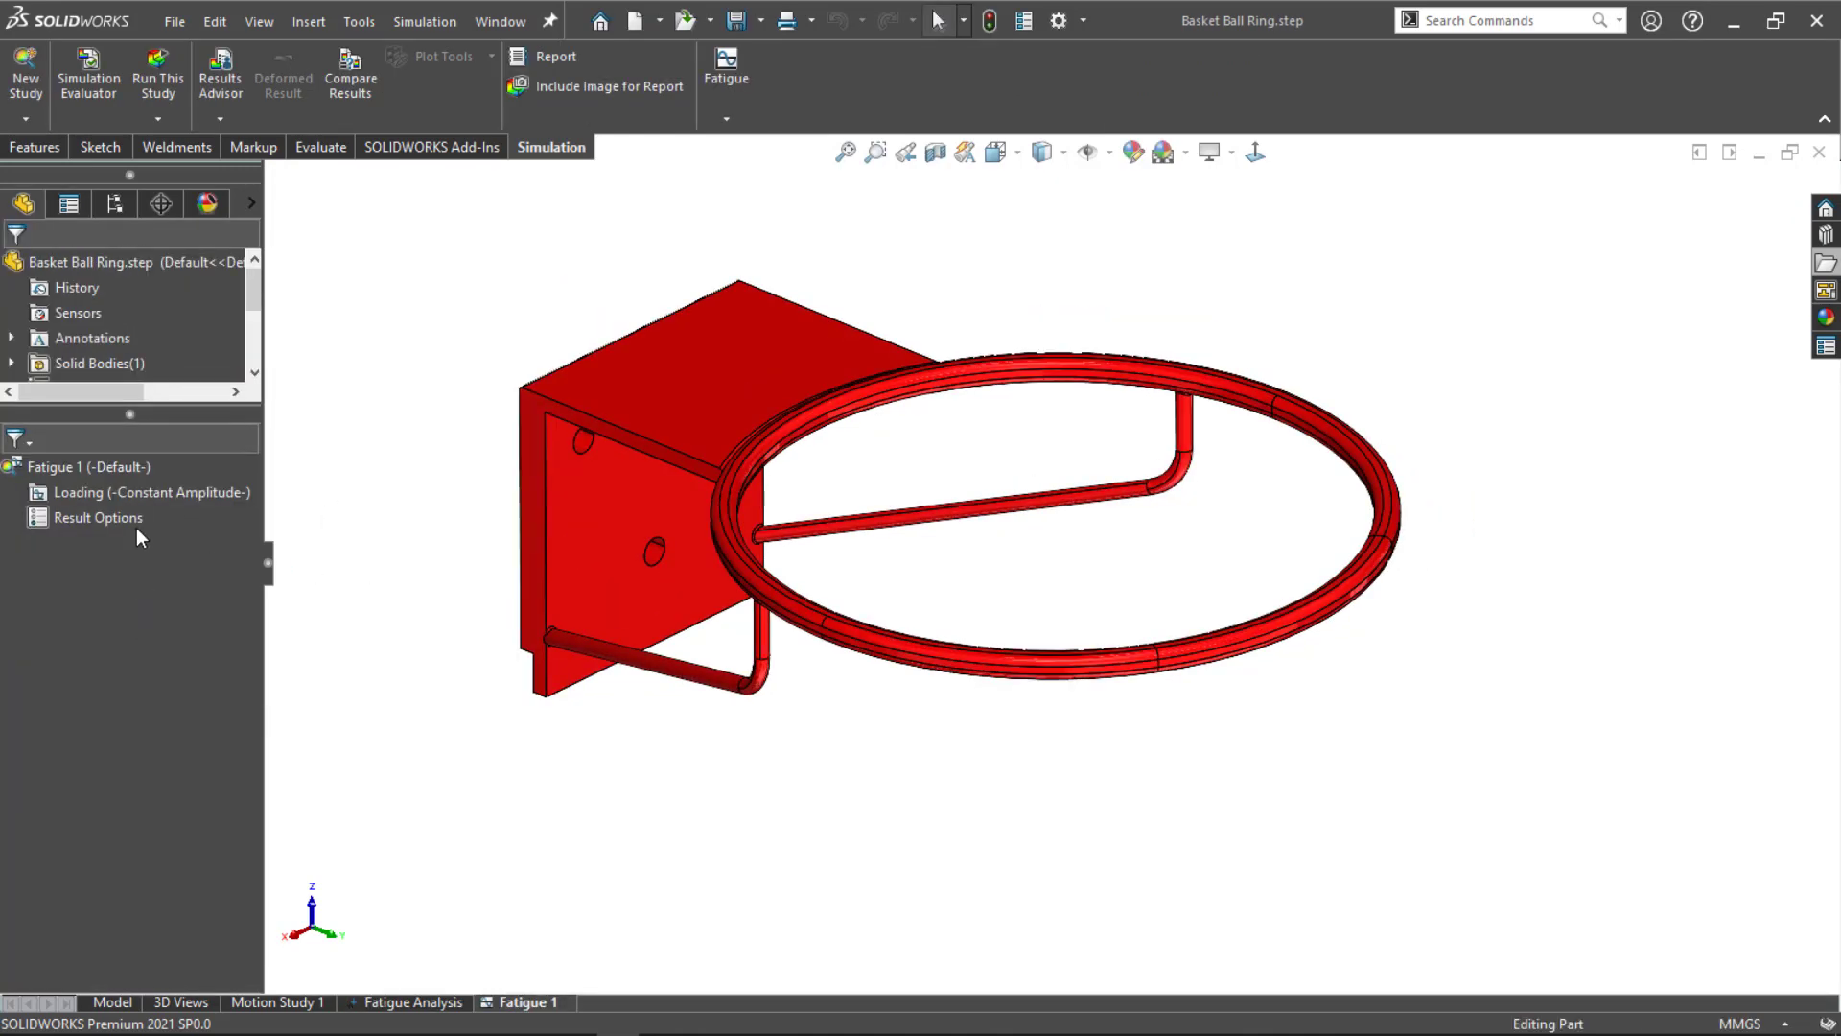
Step: Define a constant amplitude loading event in the fatigue study with 10000 cycles and Zero Based (LR=0) loading
right_click(132, 489)
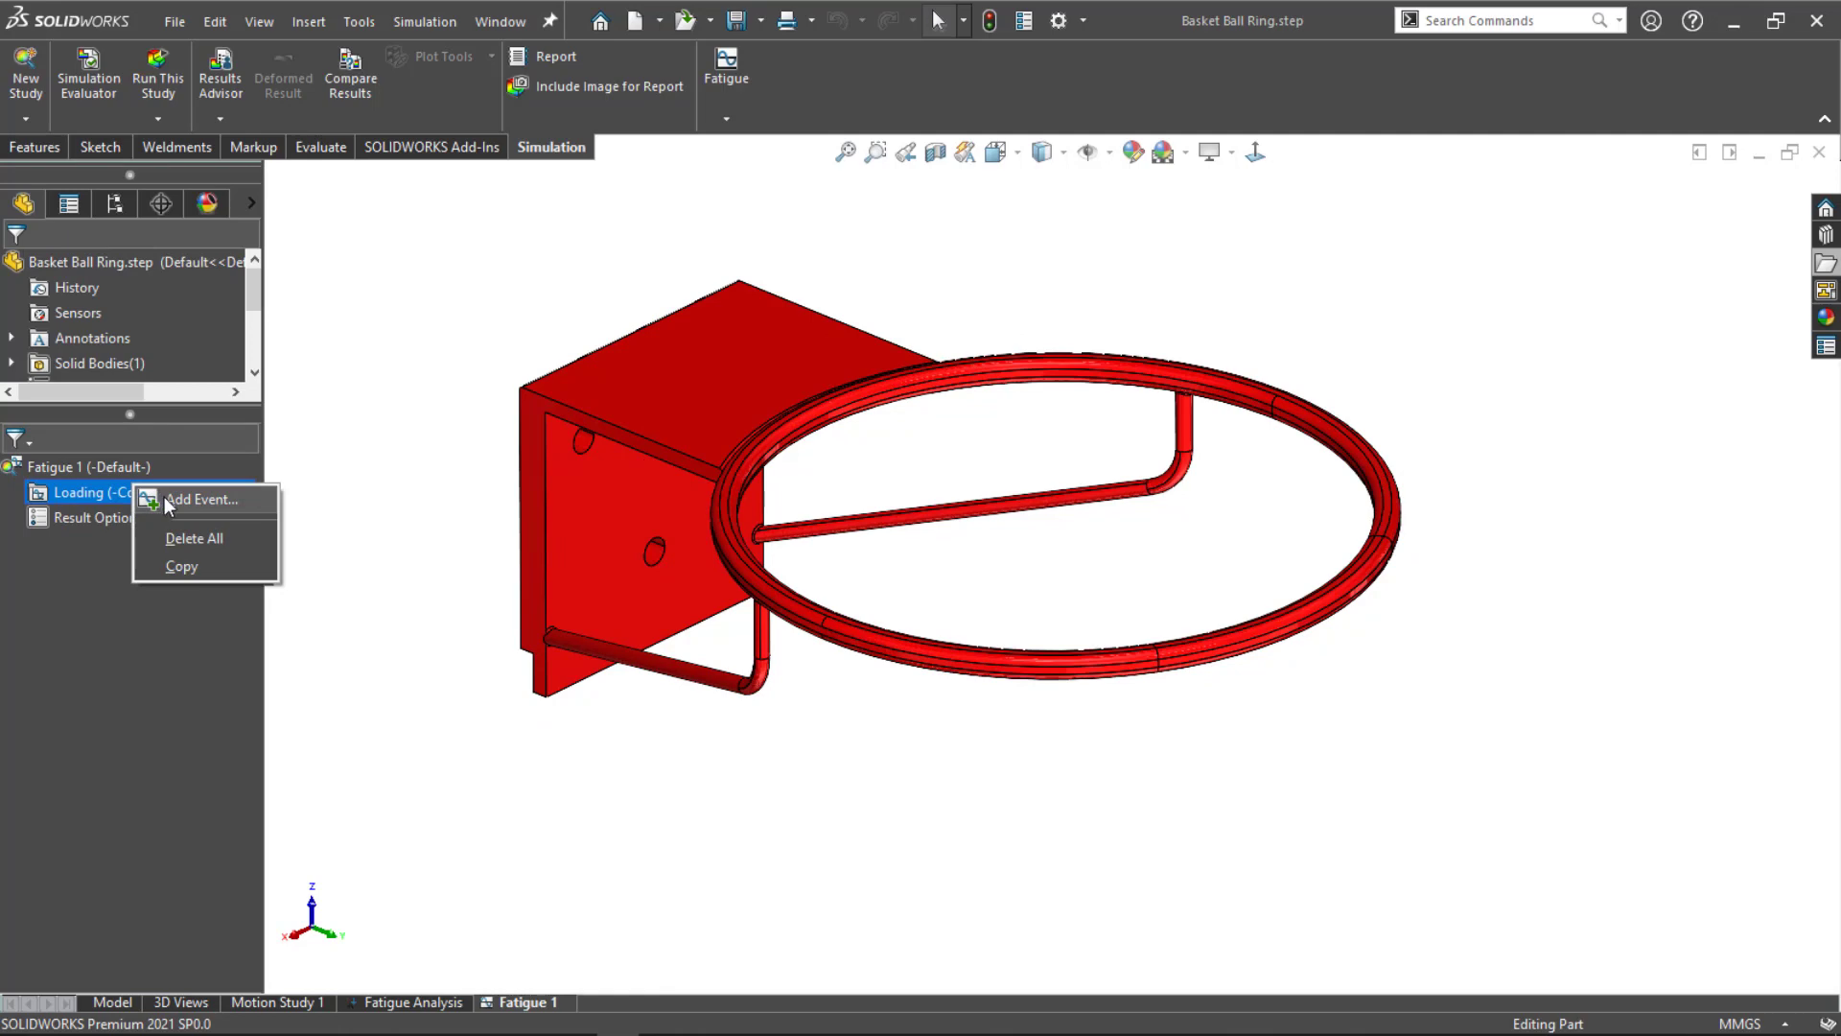
left_click(164, 498)
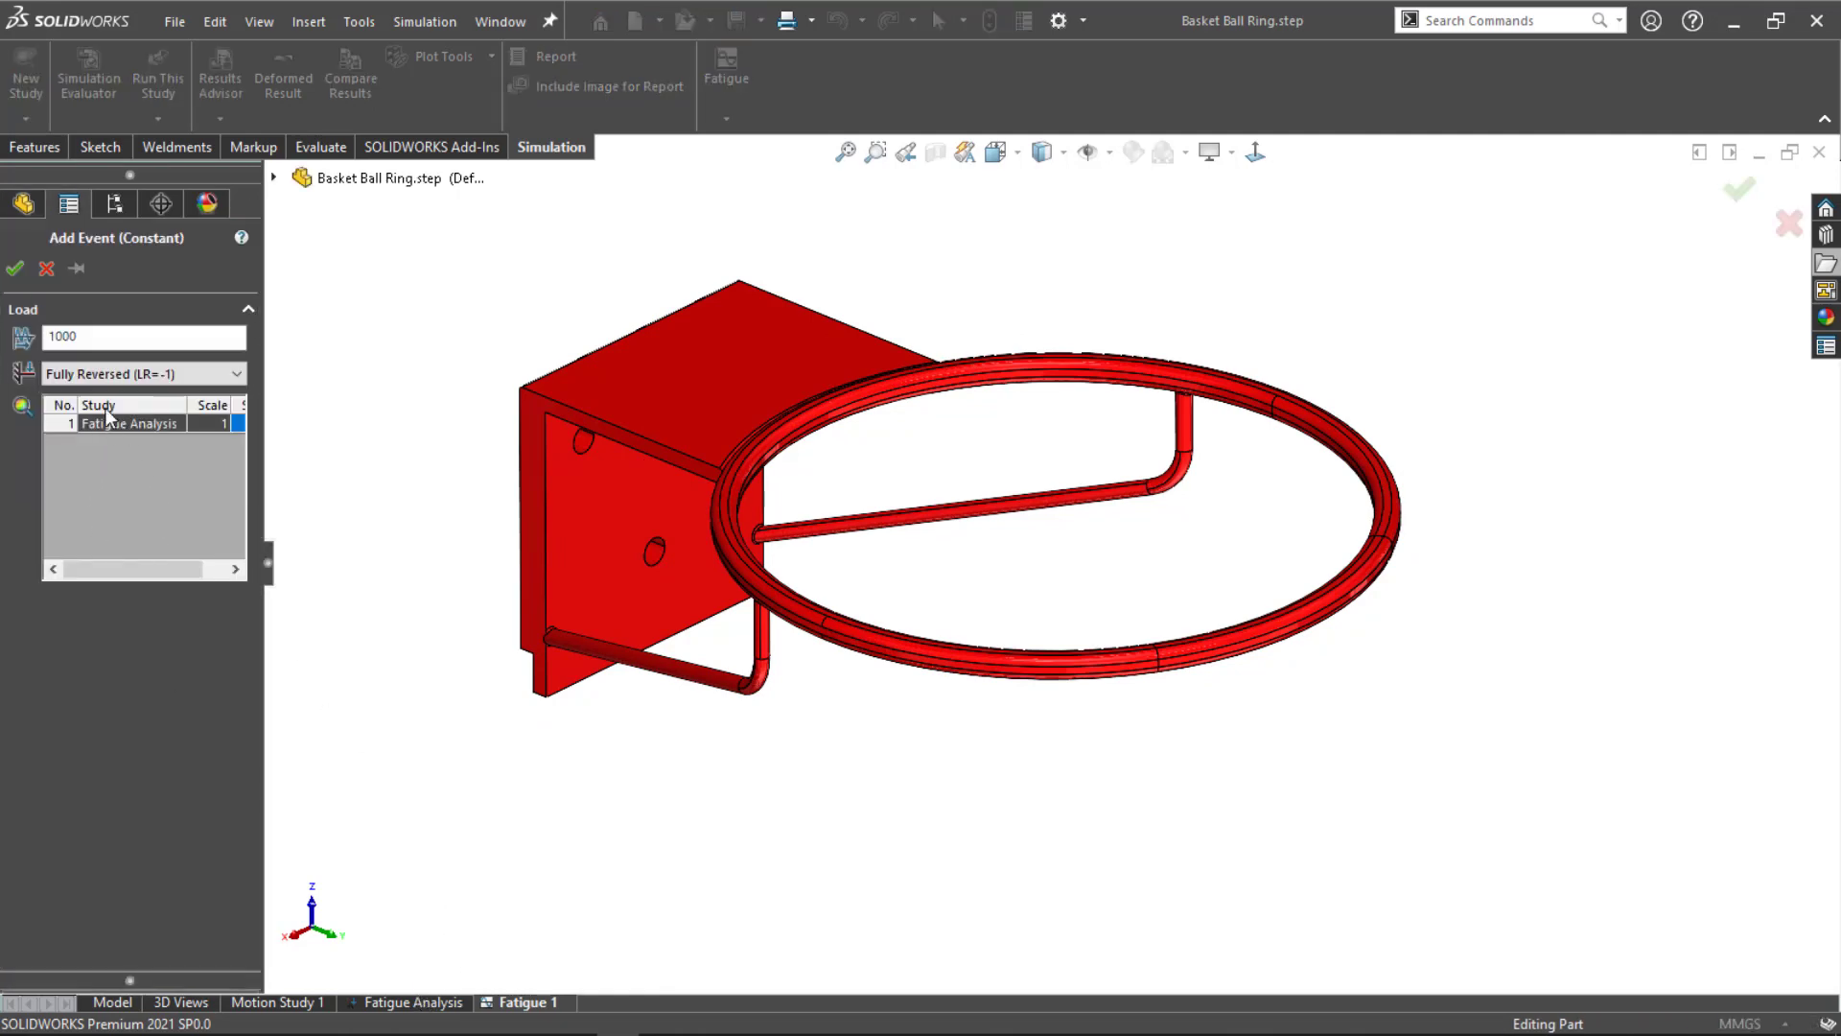
left_click_drag(73, 337, 7, 350)
type("10000")
left_click(84, 372)
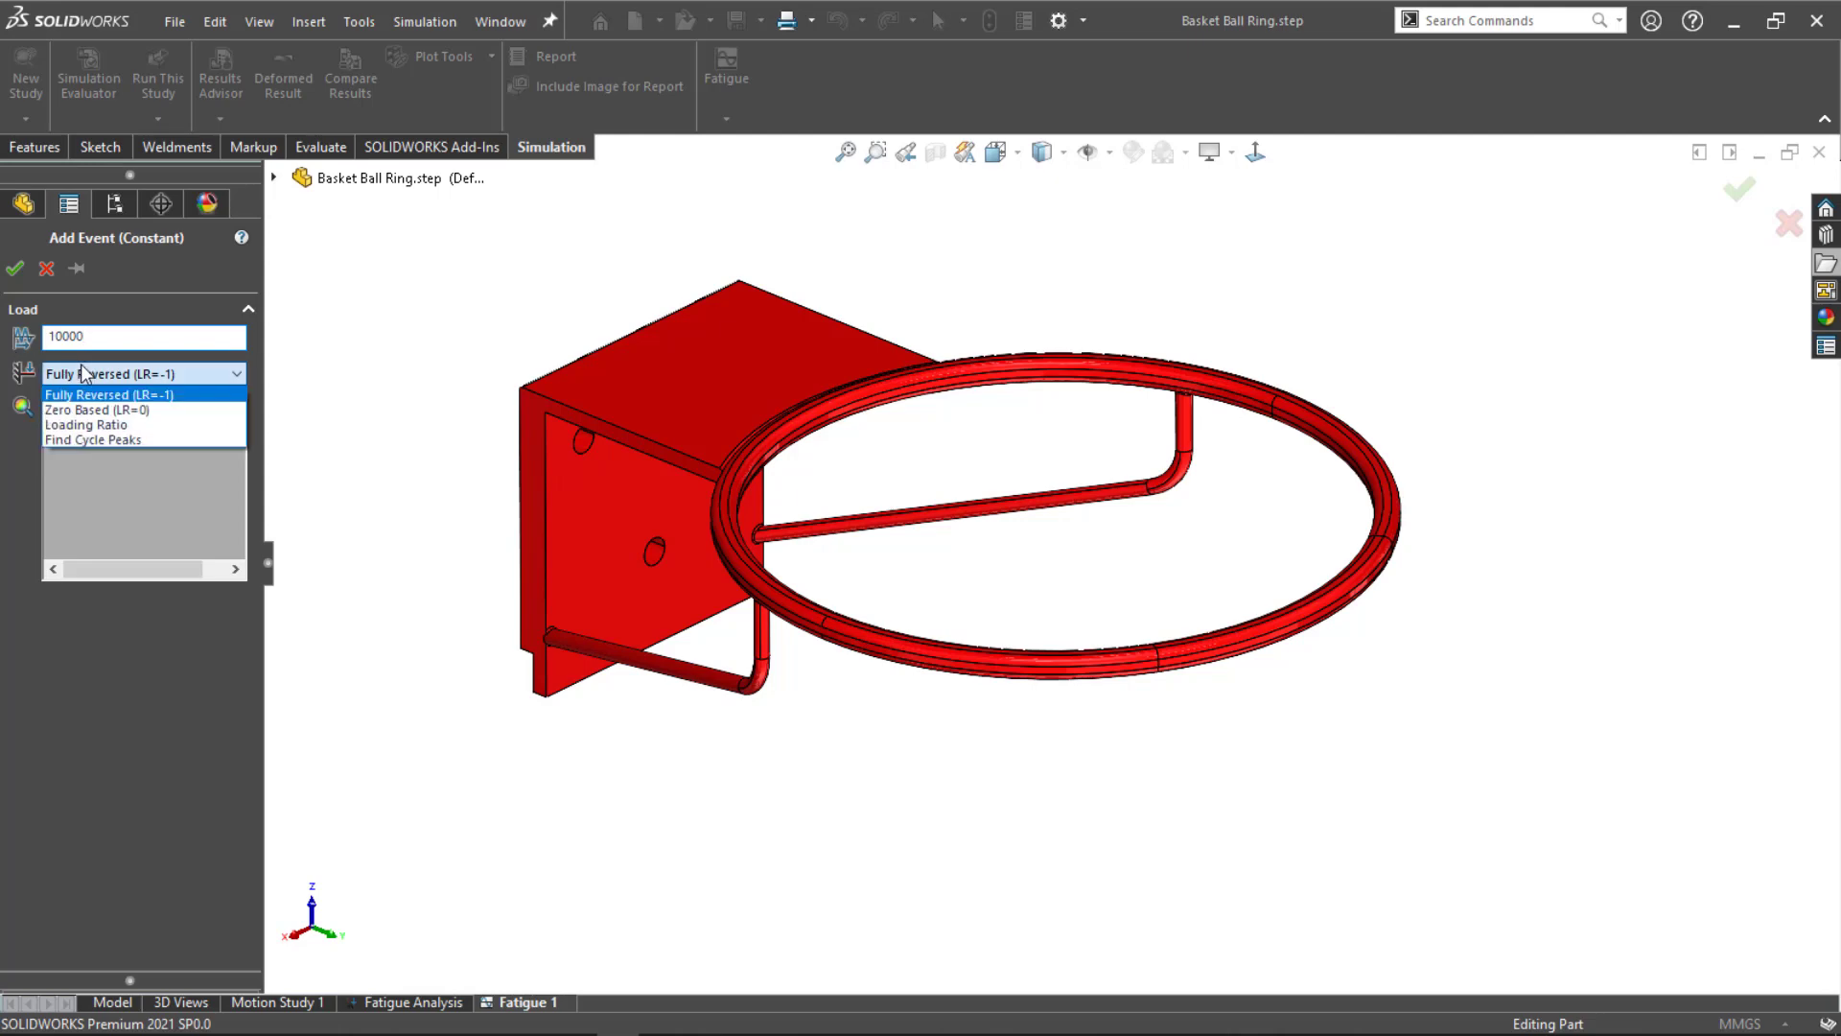
left_click(96, 410)
left_click(98, 374)
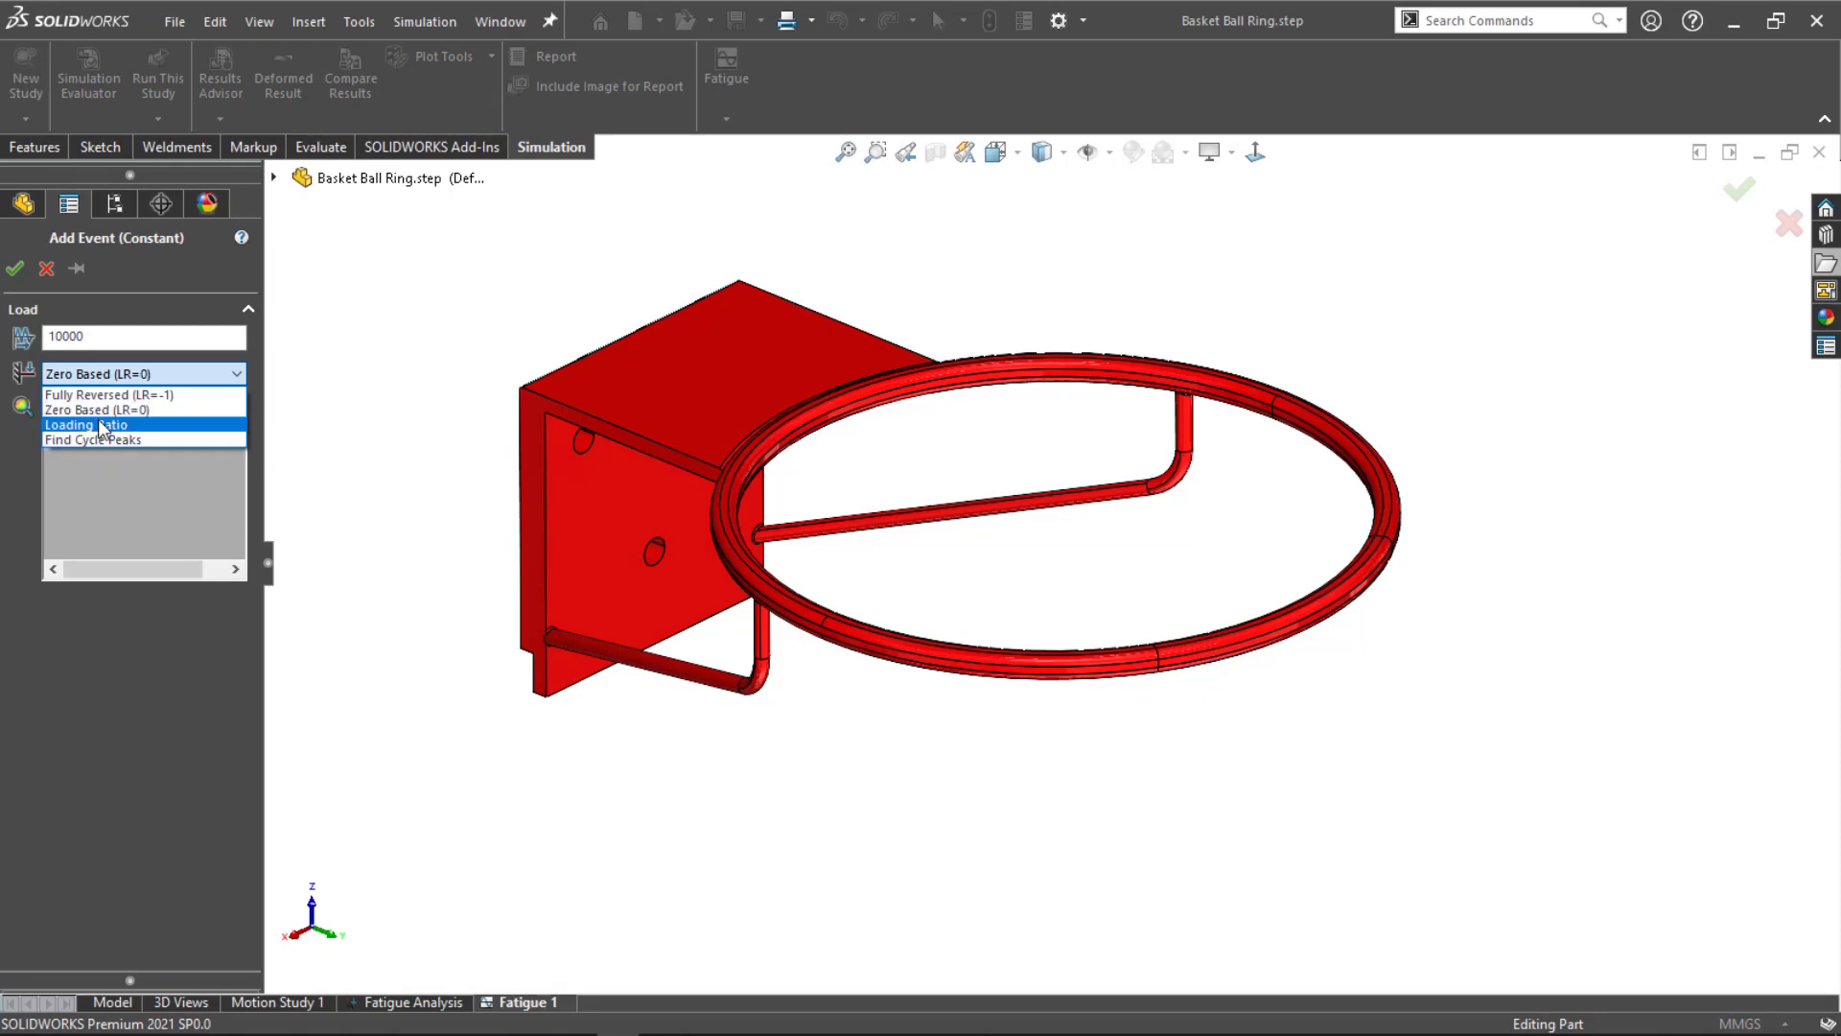
left_click(101, 428)
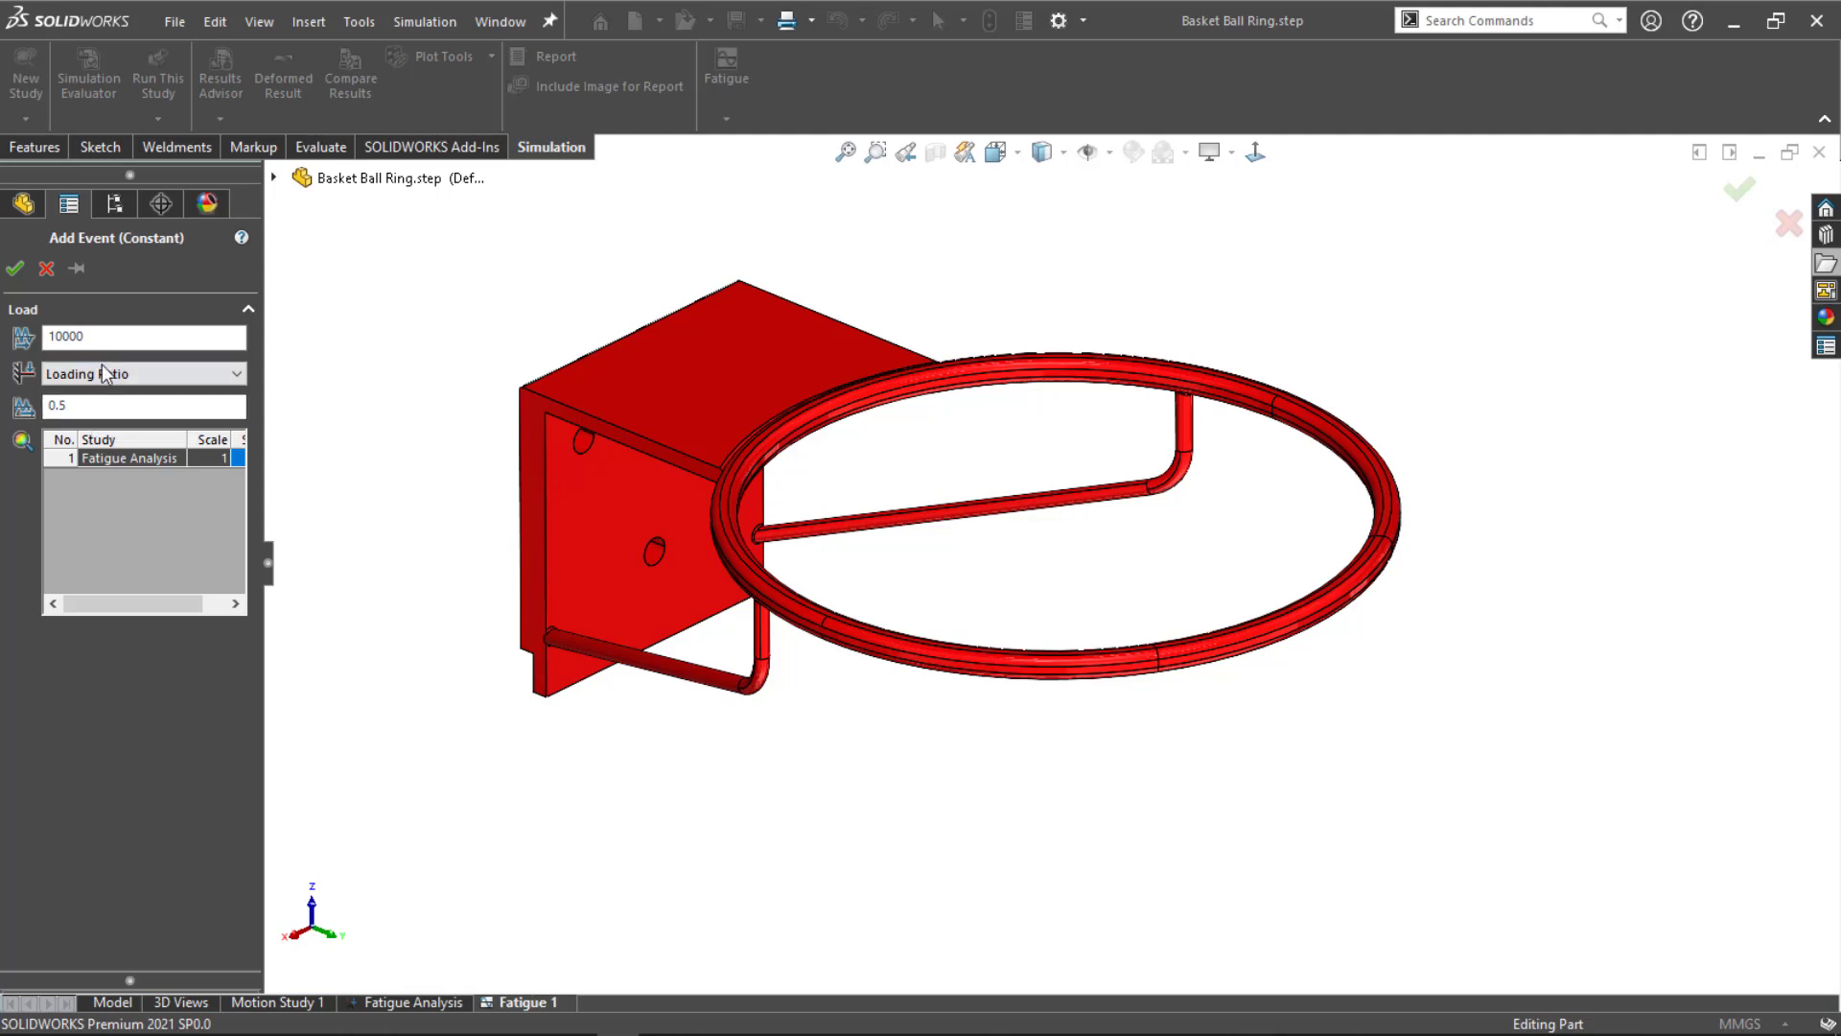
left_click(103, 373)
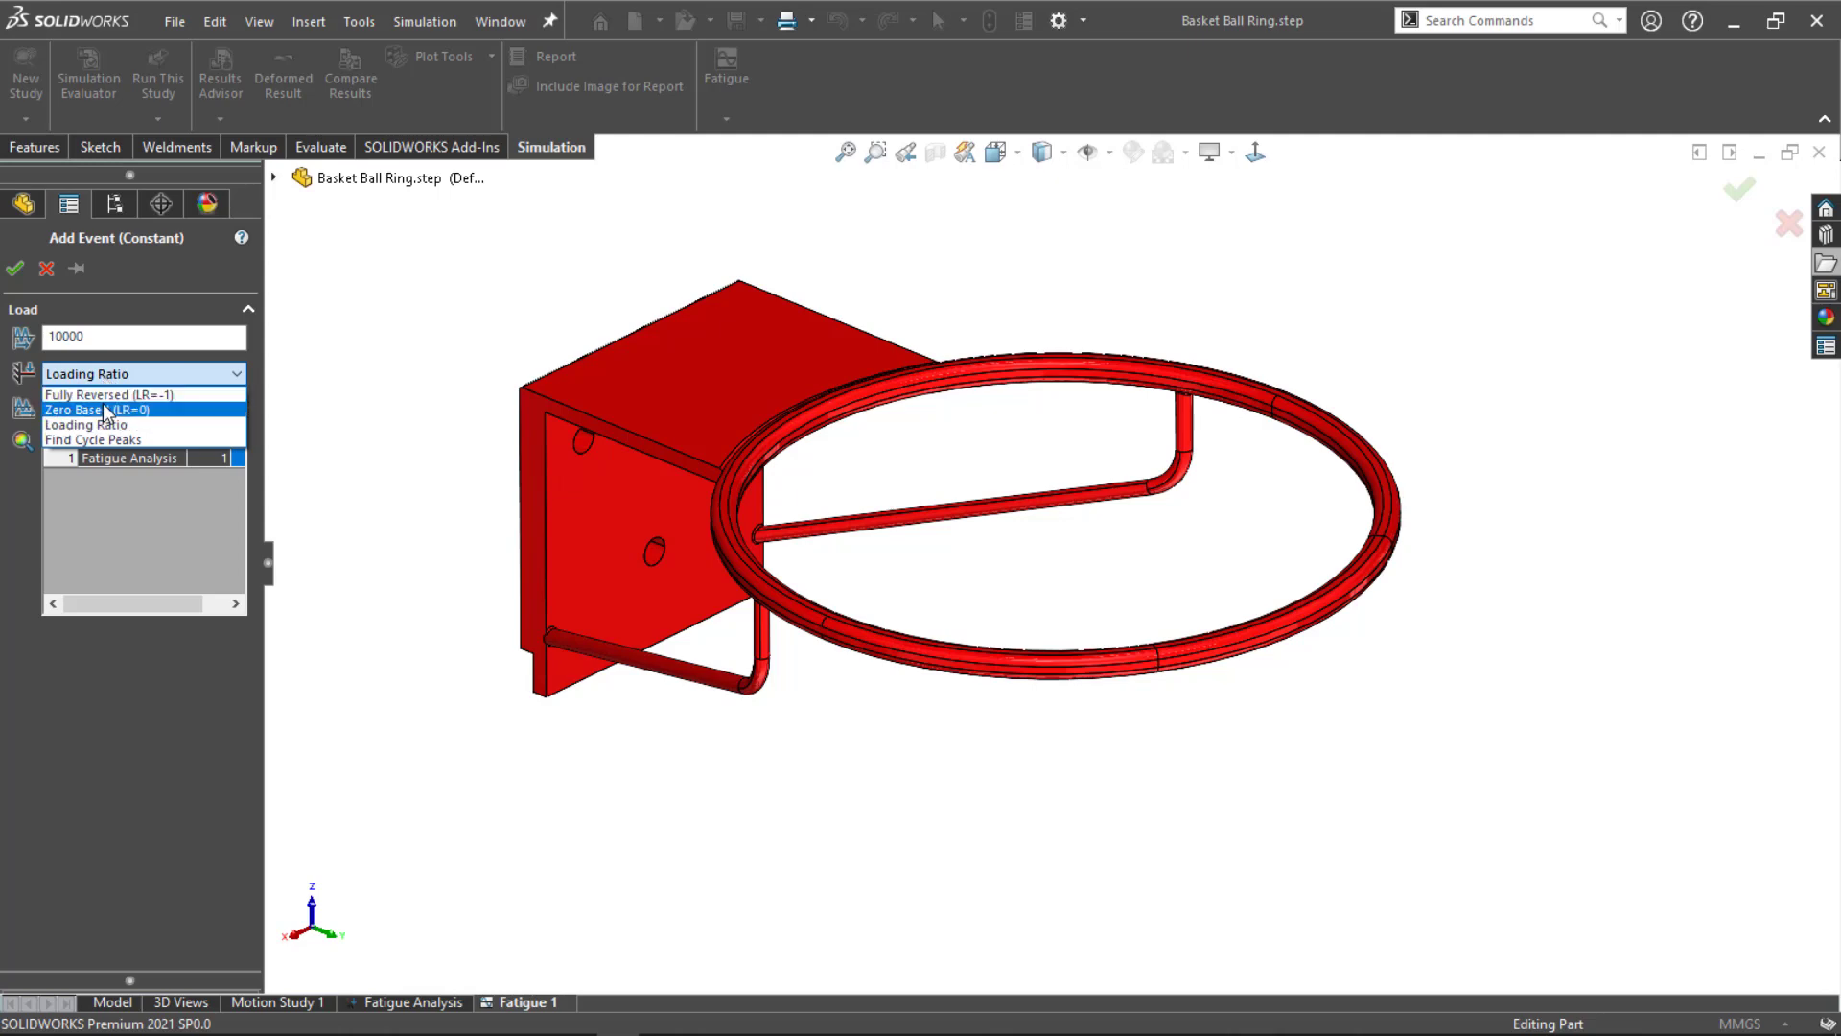
left_click(101, 409)
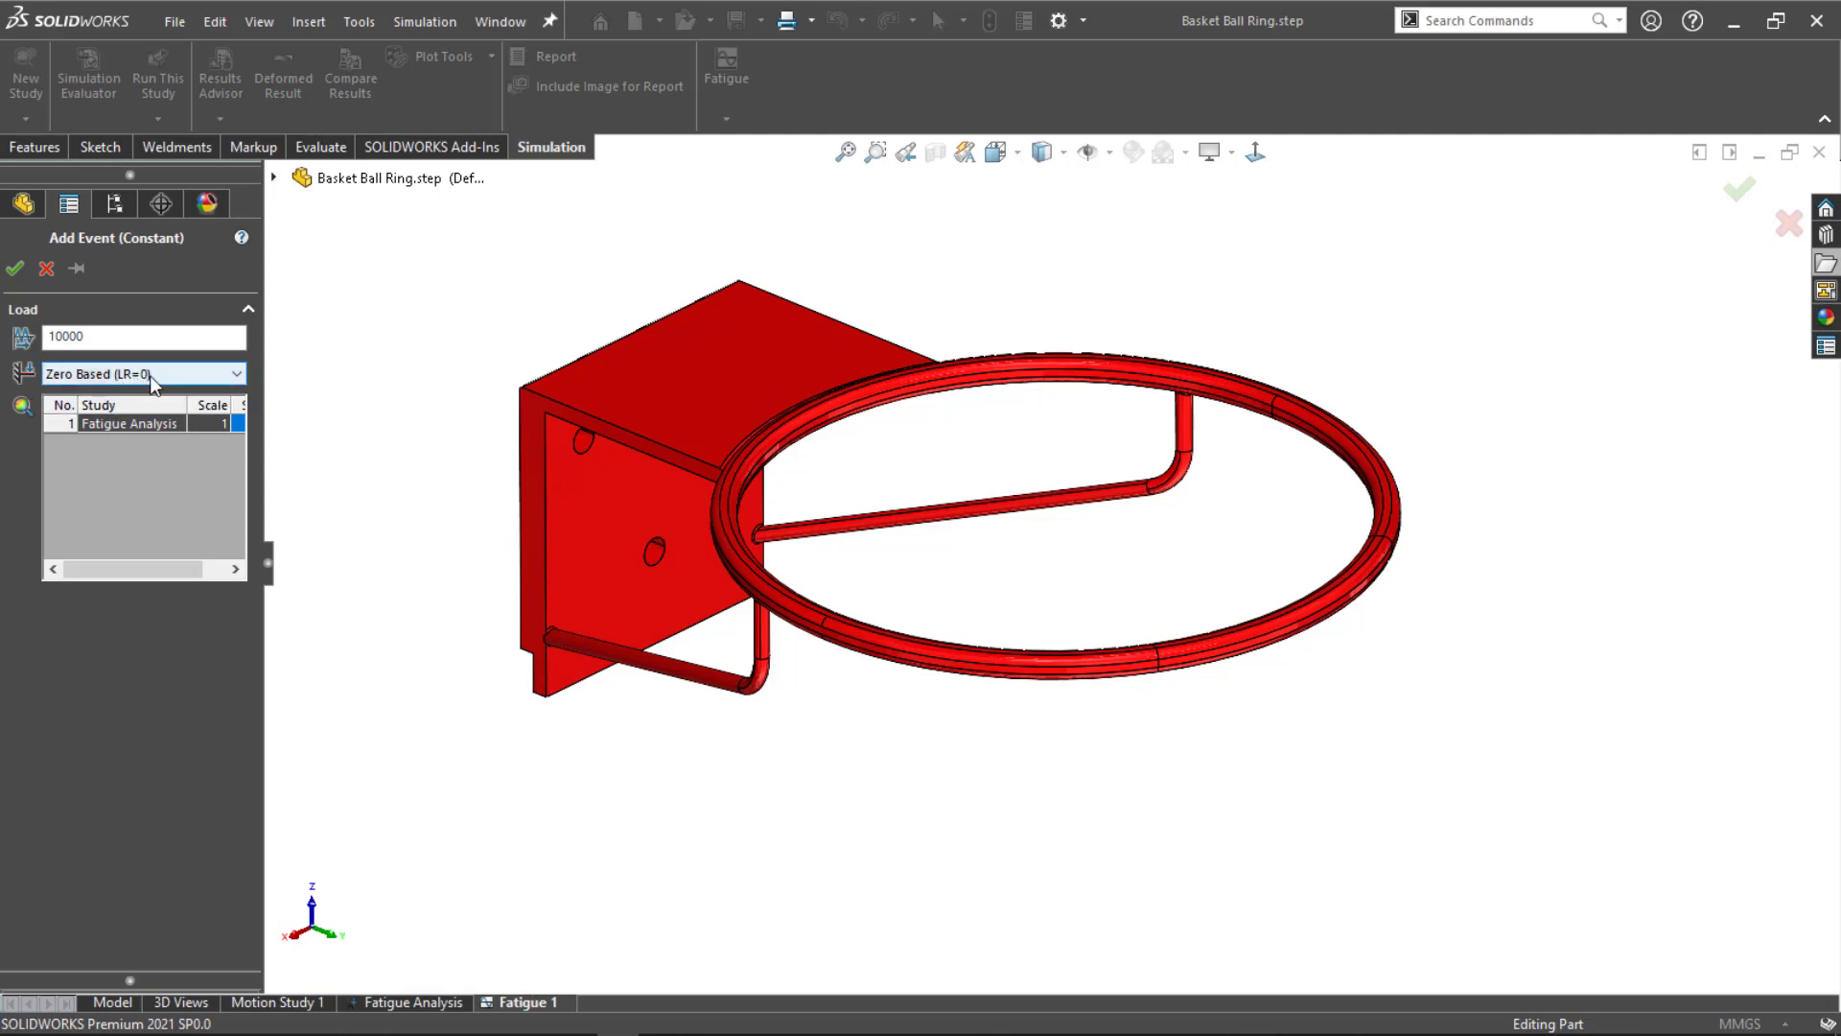
Step: Check the event's study association, scale and step for the Fatigue Analysis study and accept the event
left_click_drag(107, 570, 210, 567)
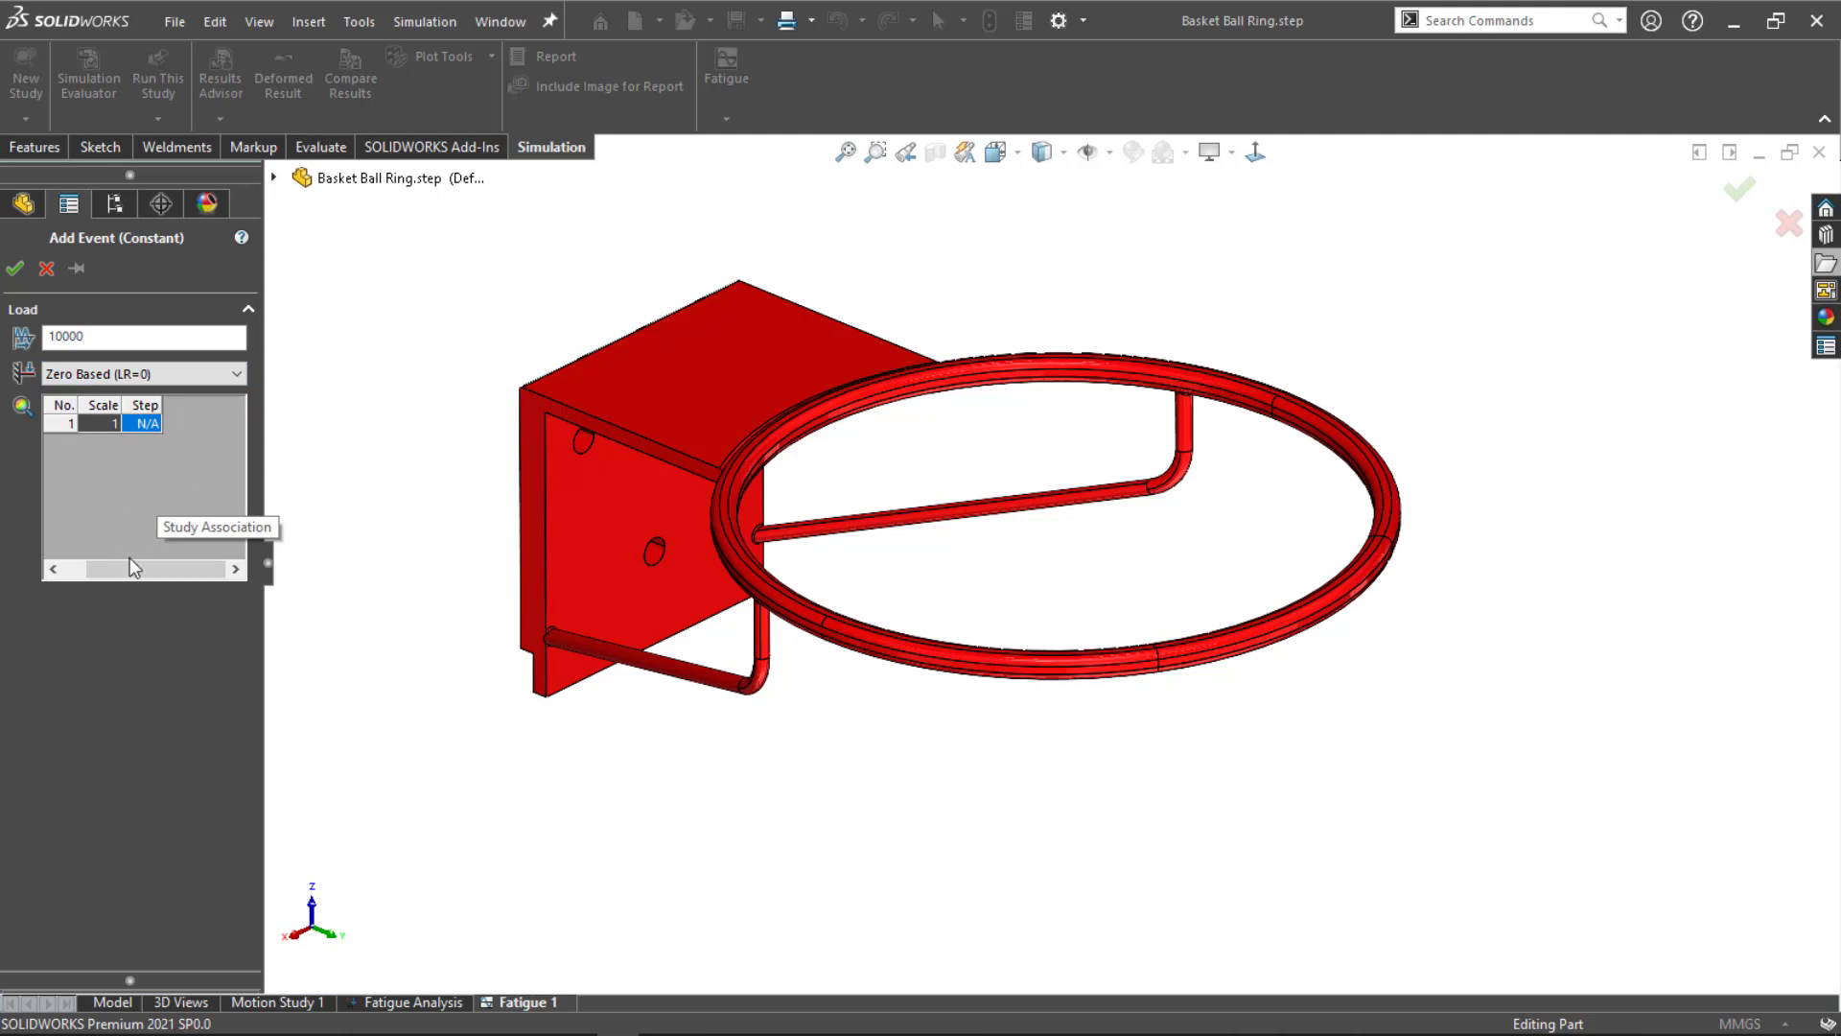
left_click_drag(107, 567, 159, 569)
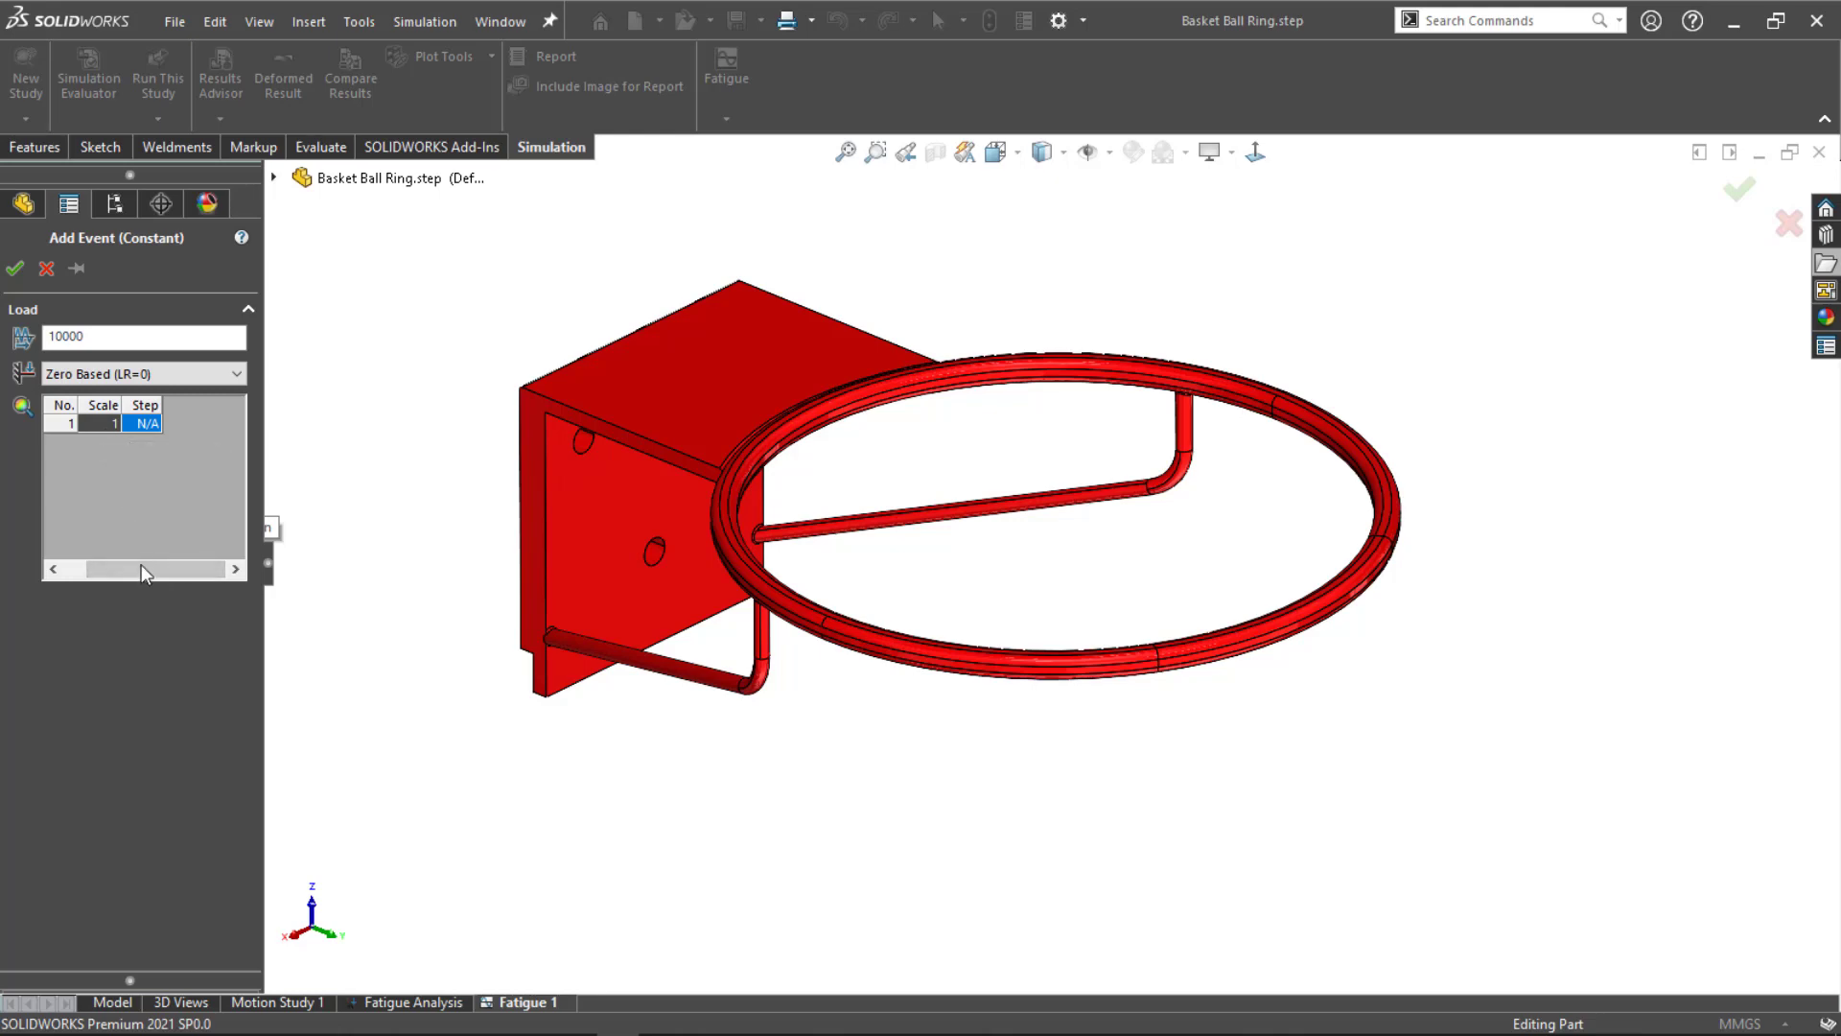
left_click_drag(141, 566, 106, 568)
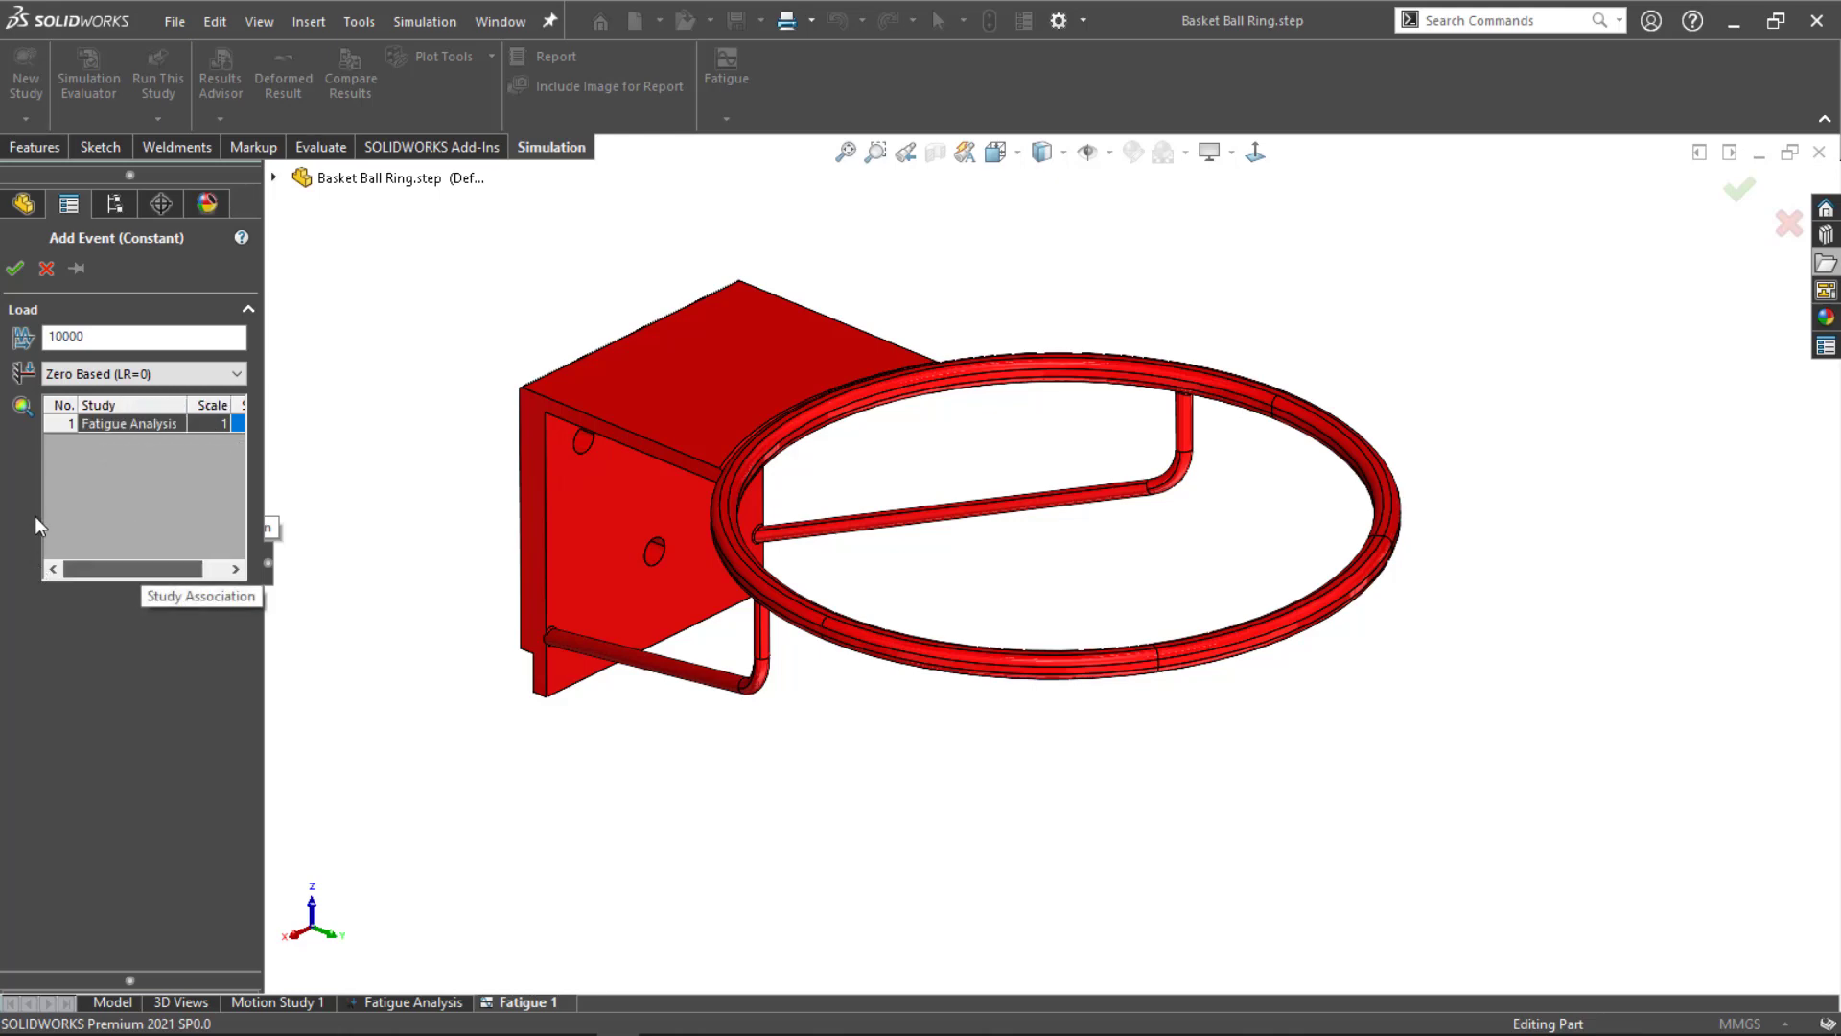
left_click(14, 270)
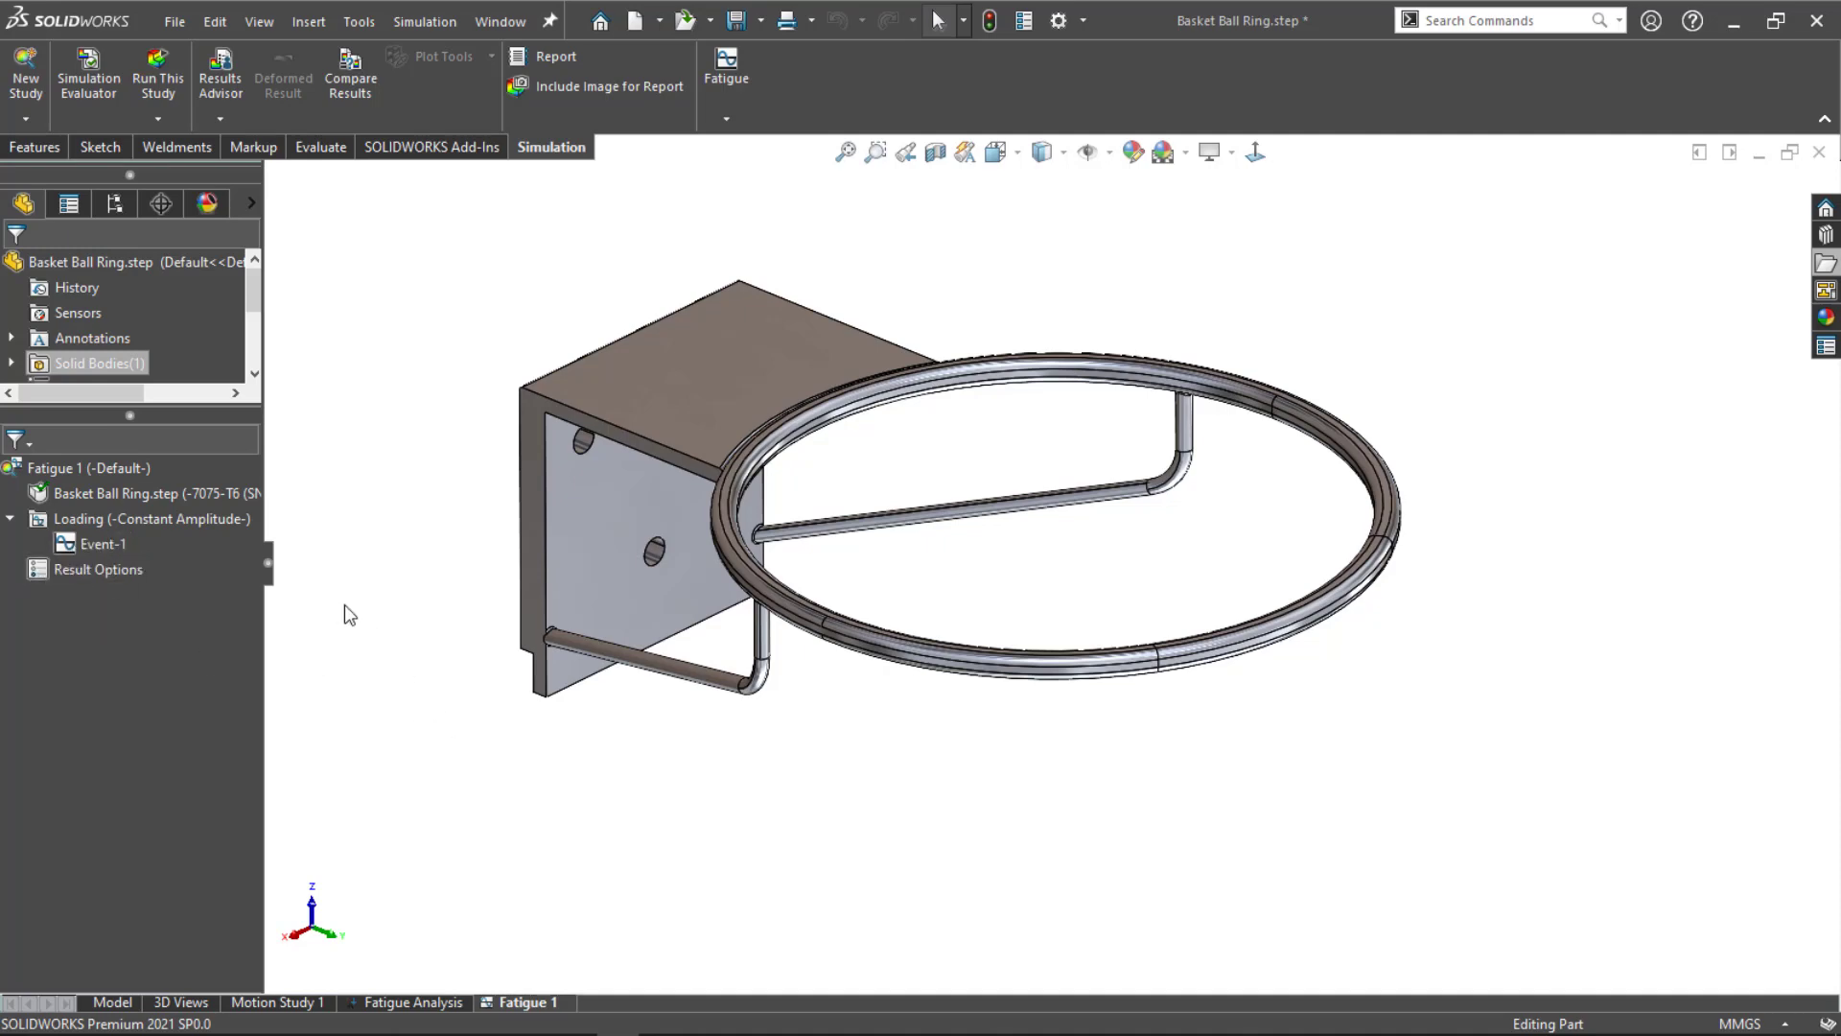
Step: Set the fatigue study's mean stress correction to Gerber in its properties
right_click(92, 474)
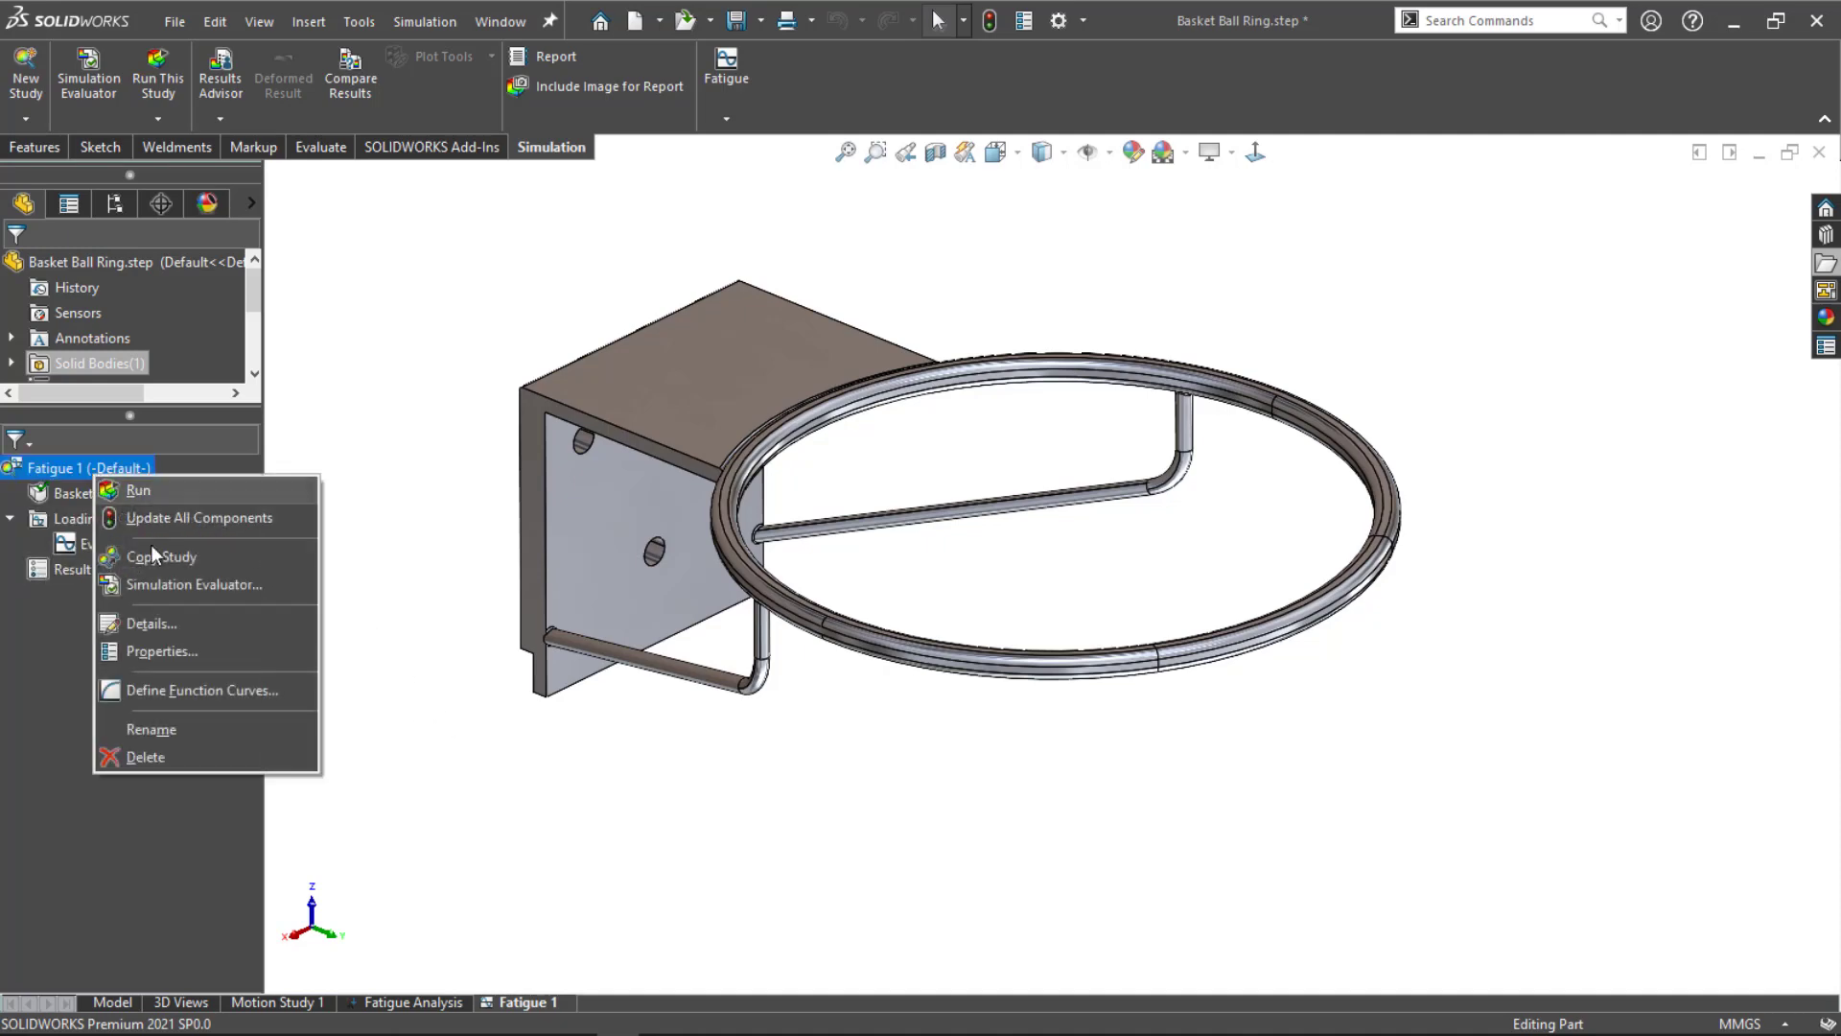
left_click(181, 648)
left_click(219, 475)
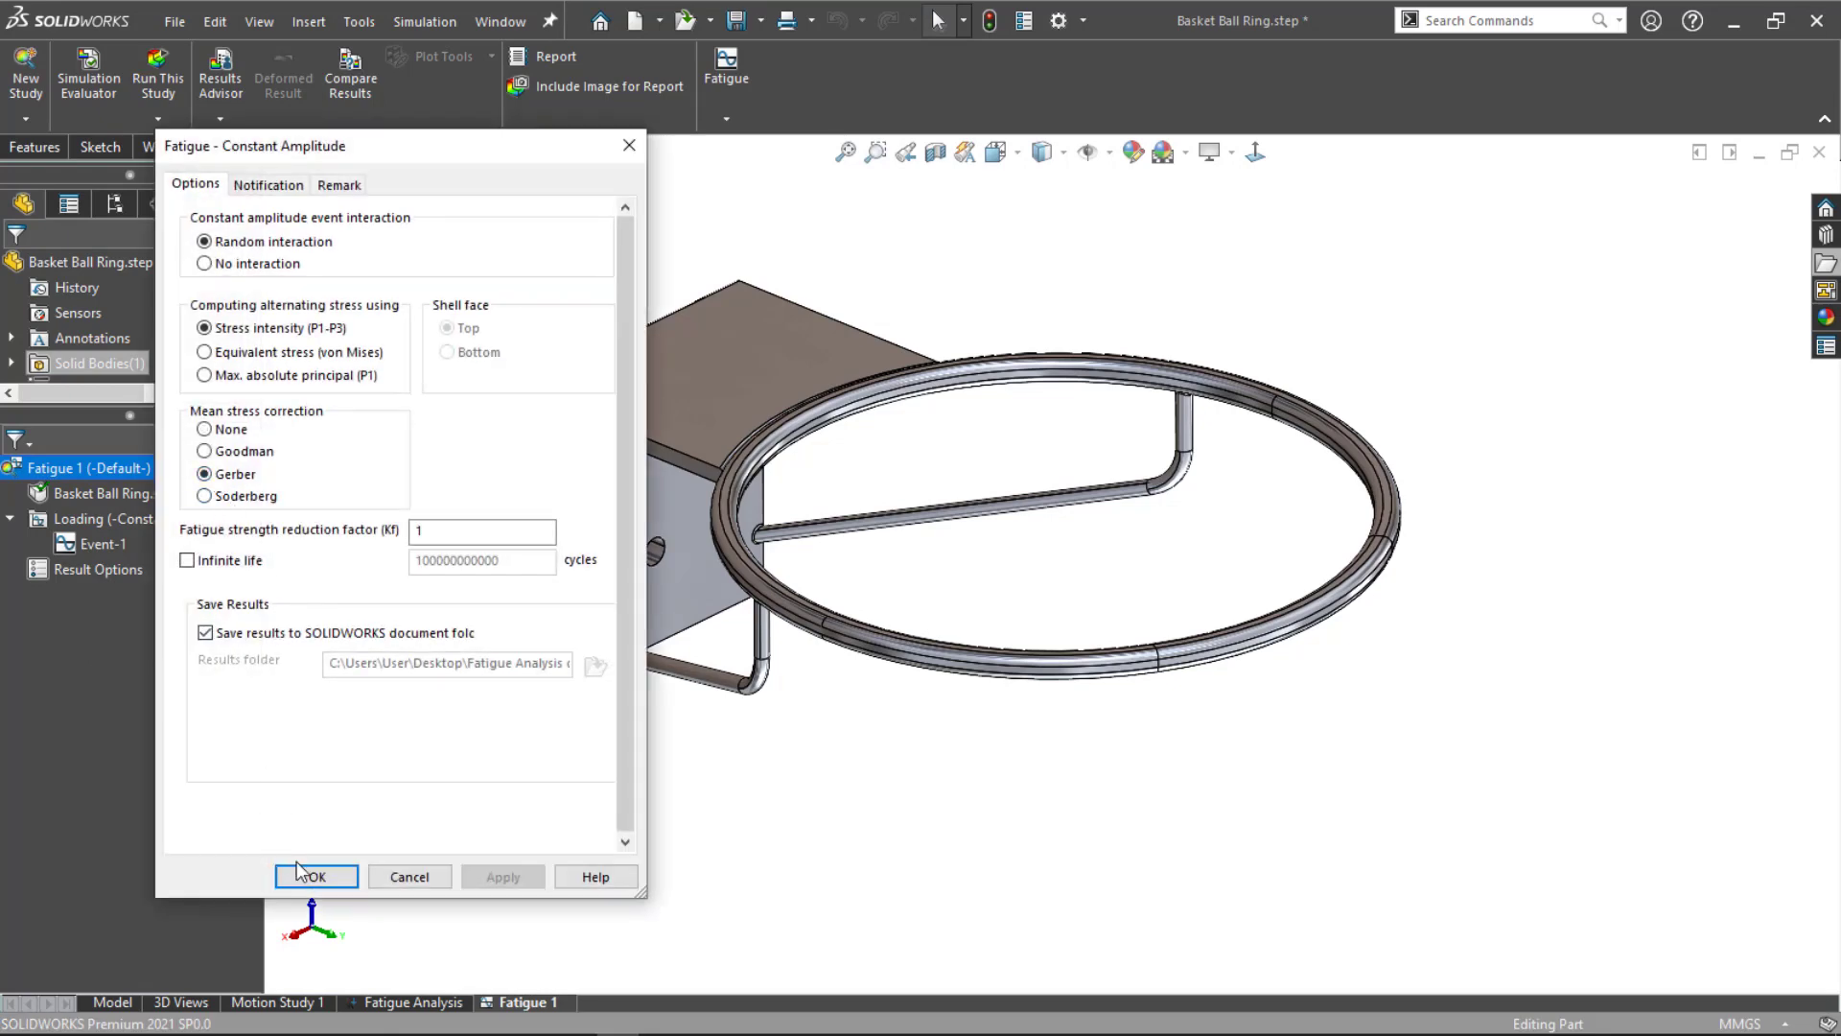
left_click(305, 874)
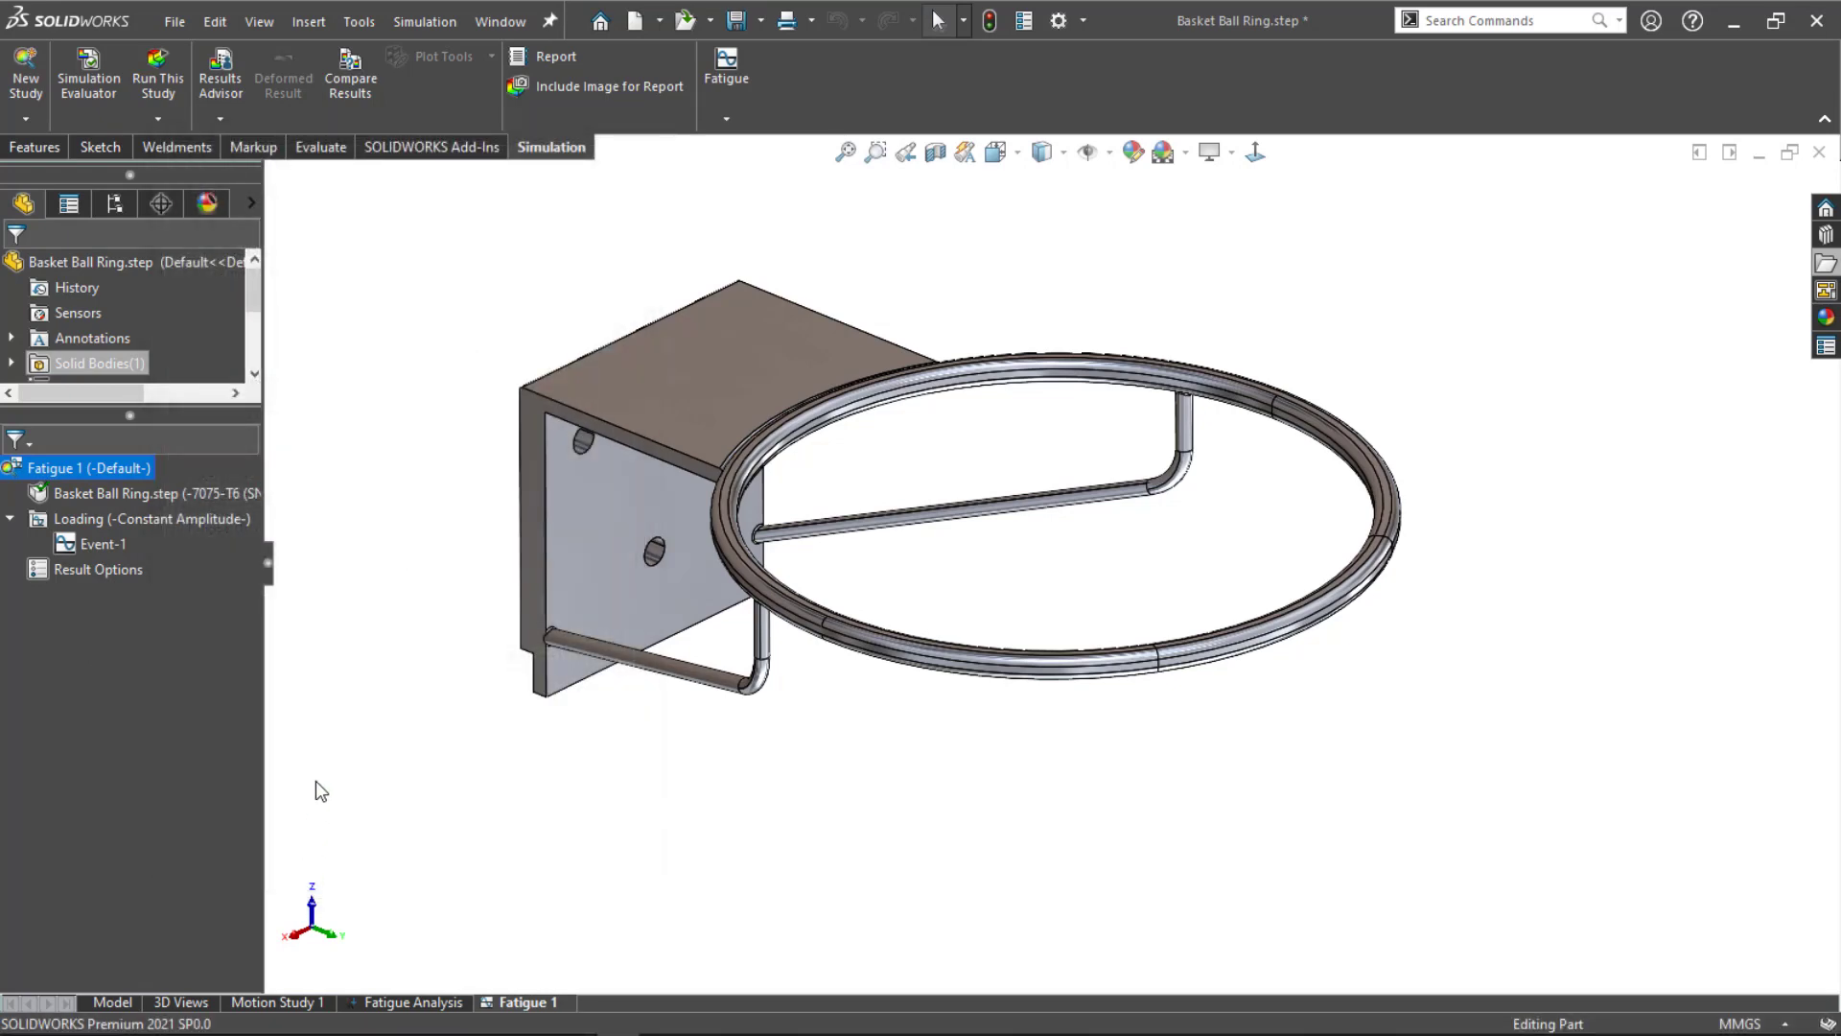
Step: Run the Fatigue 1 study and continue the calculation without modifying the S-N curves
right_click(66, 466)
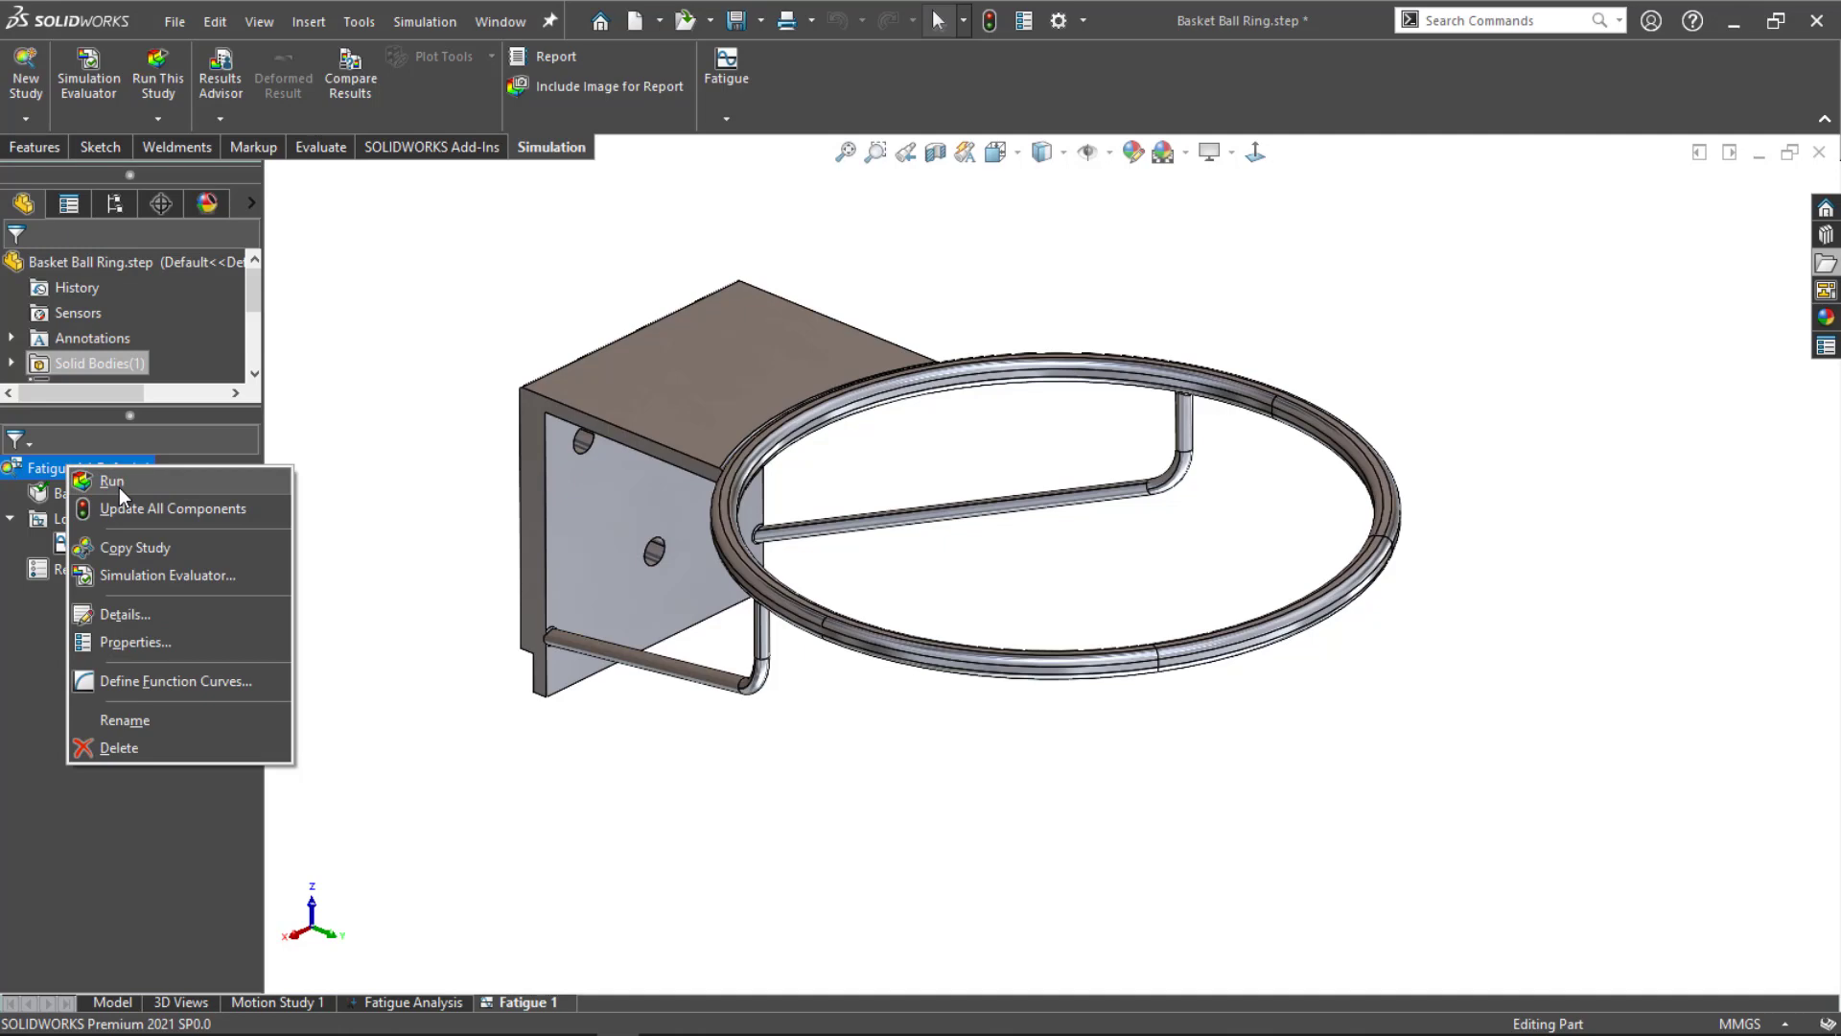
left_click(117, 483)
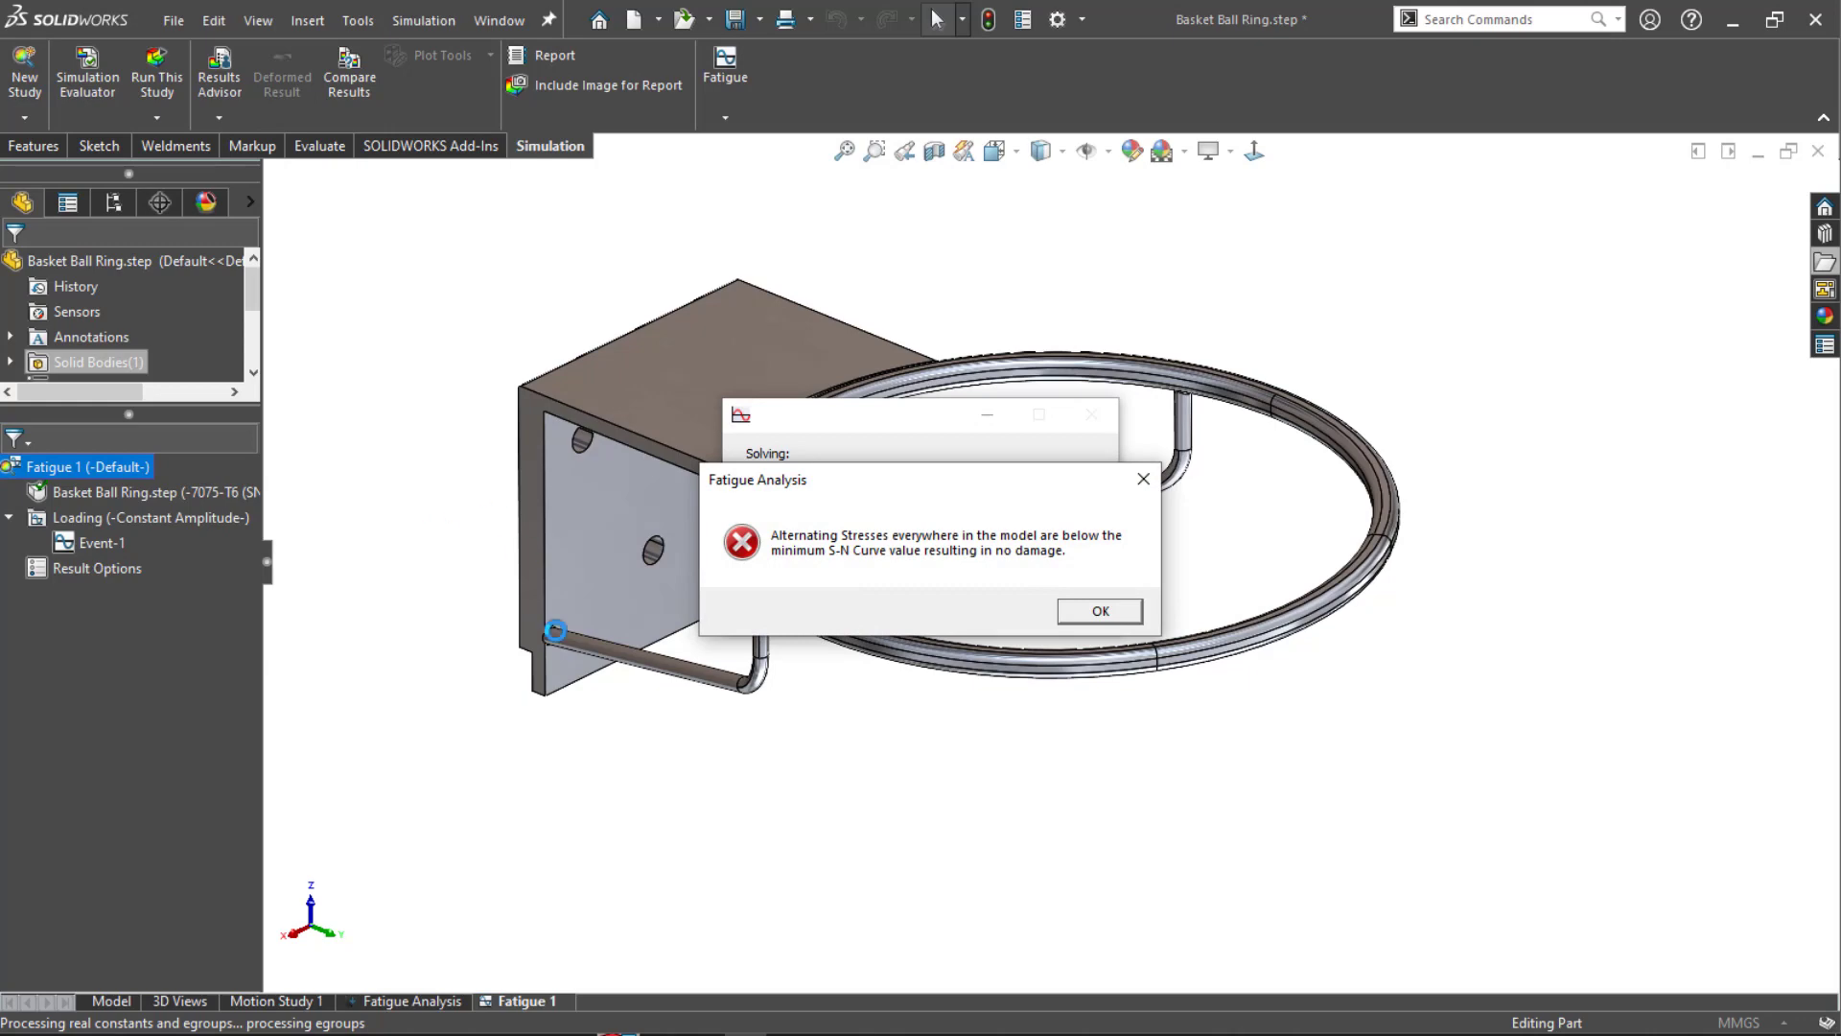
left_click(1114, 618)
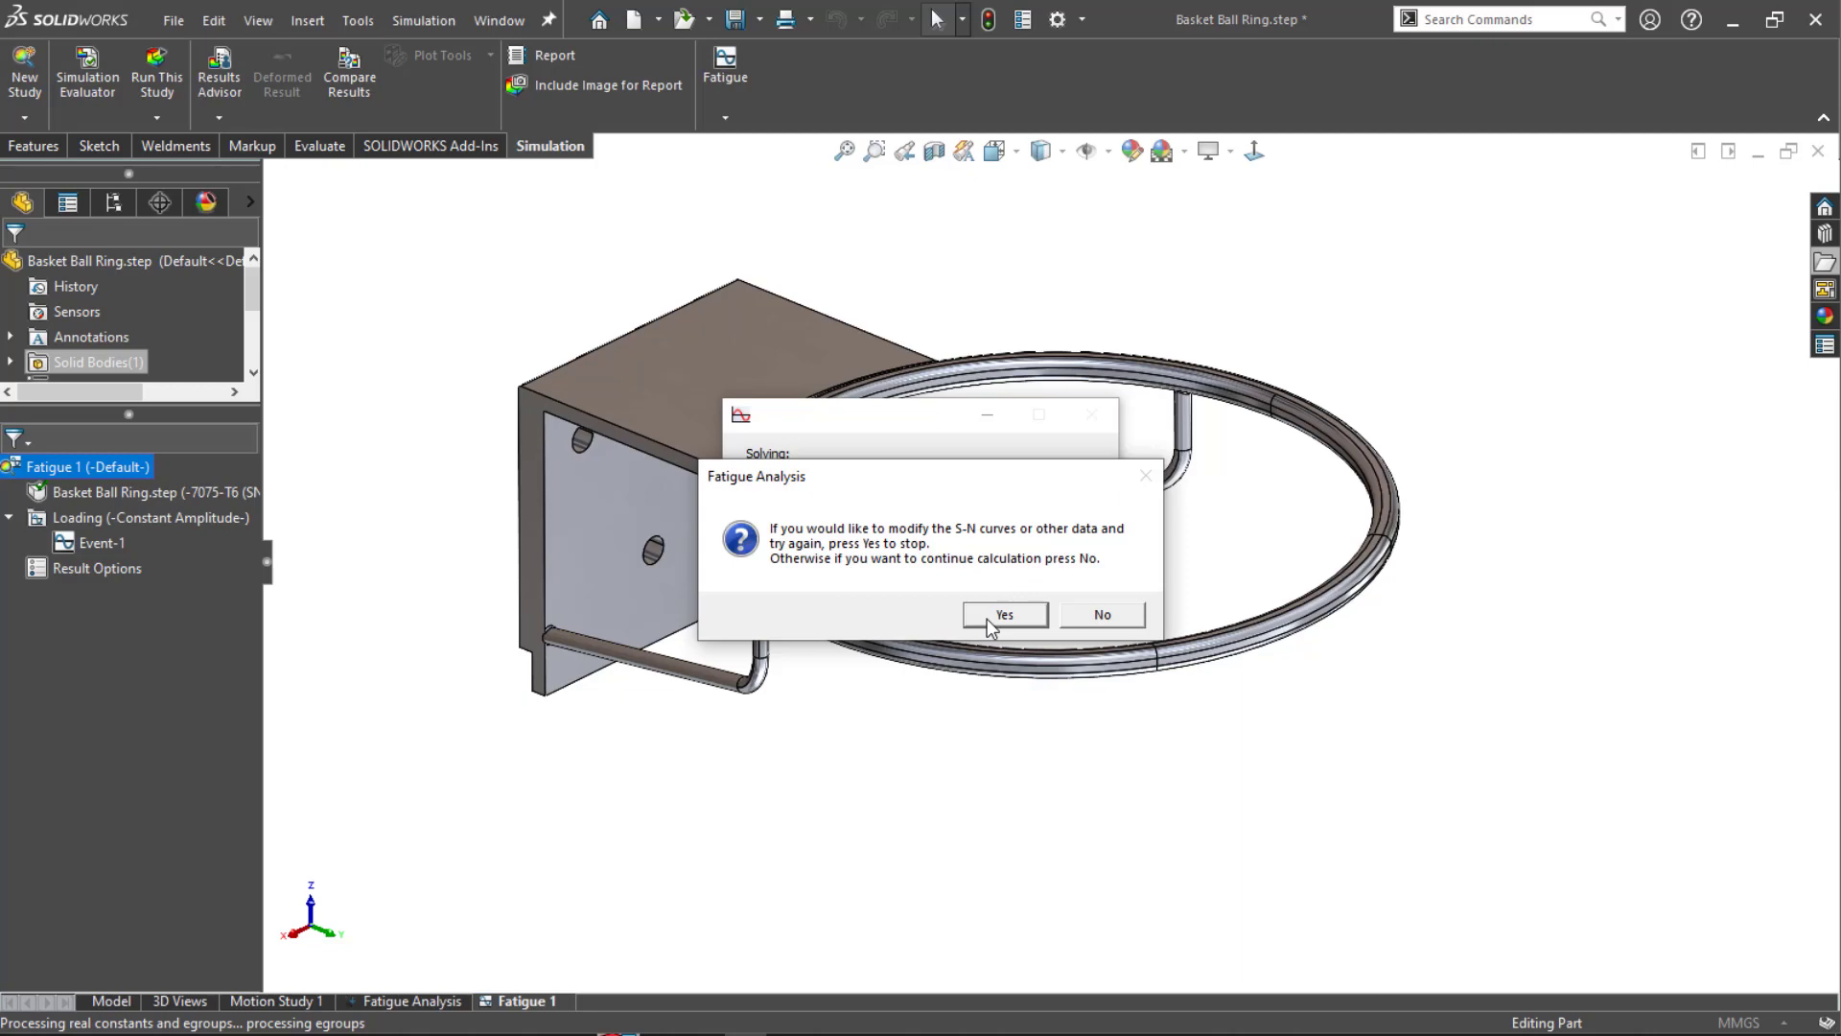
left_click(1086, 614)
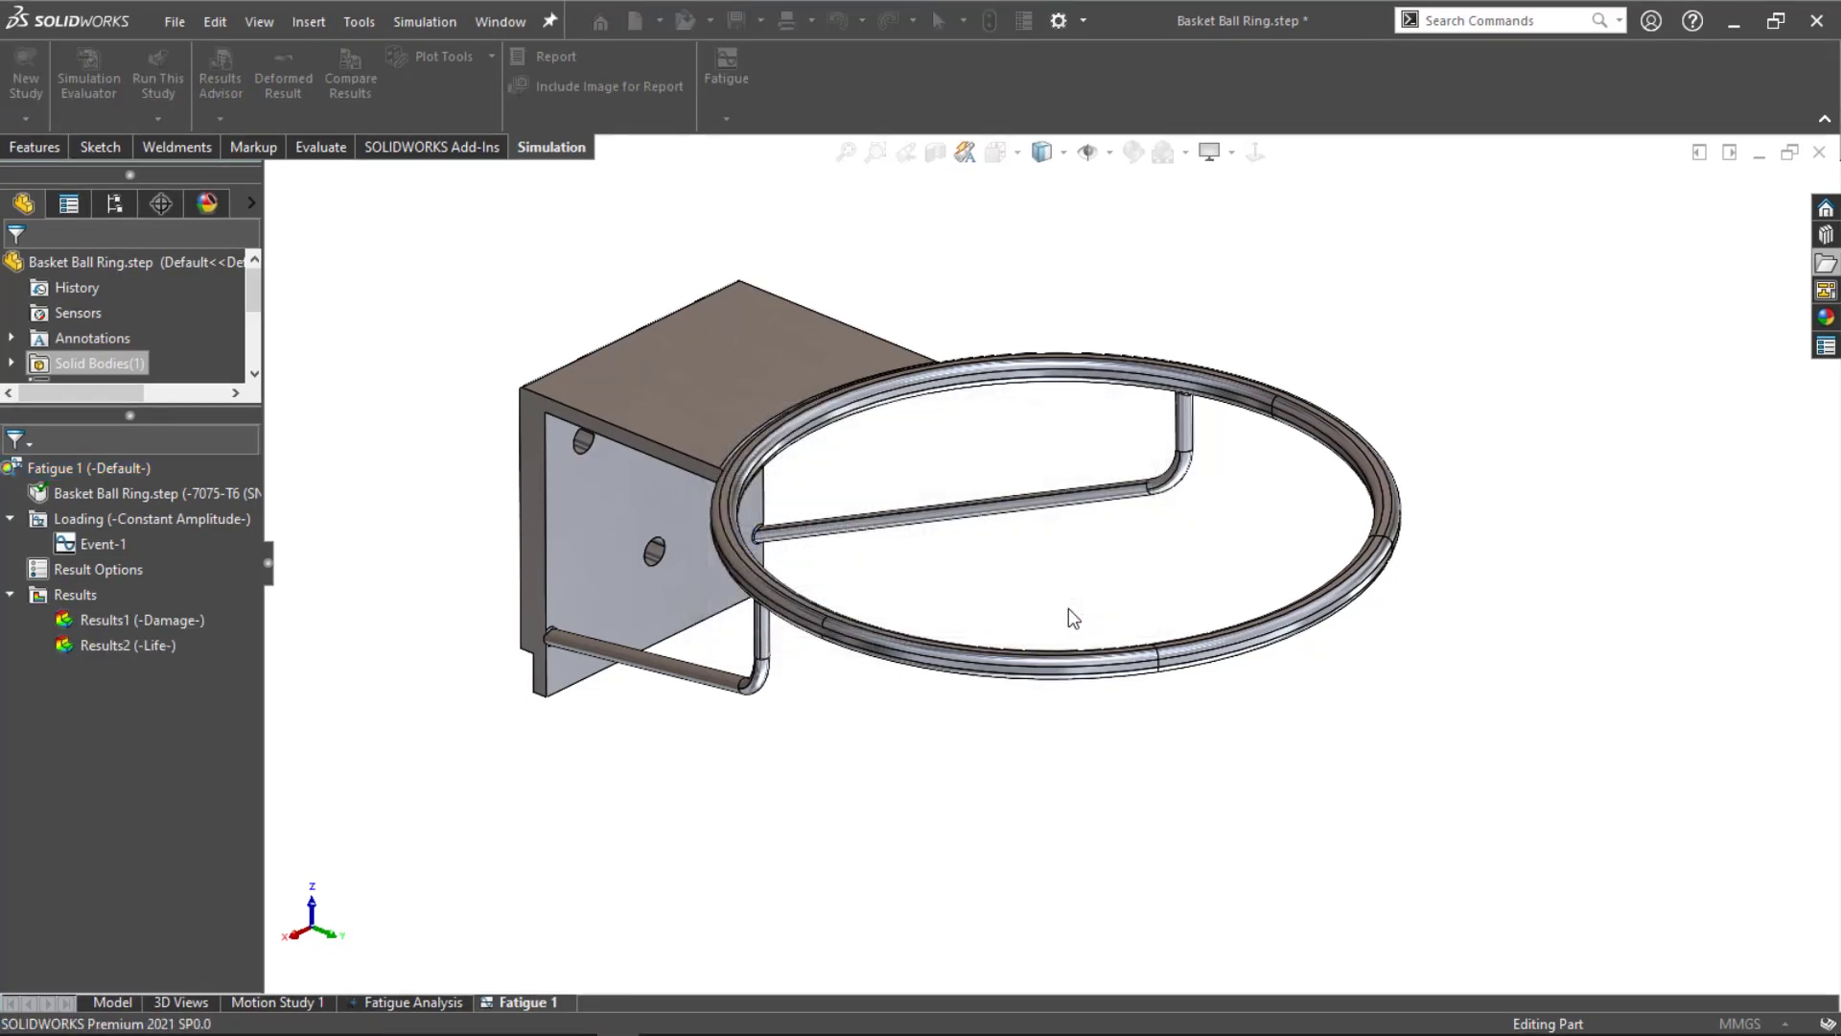
Step: Display the fatigue damage plot and the total life plot of the ring
double_click(159, 617)
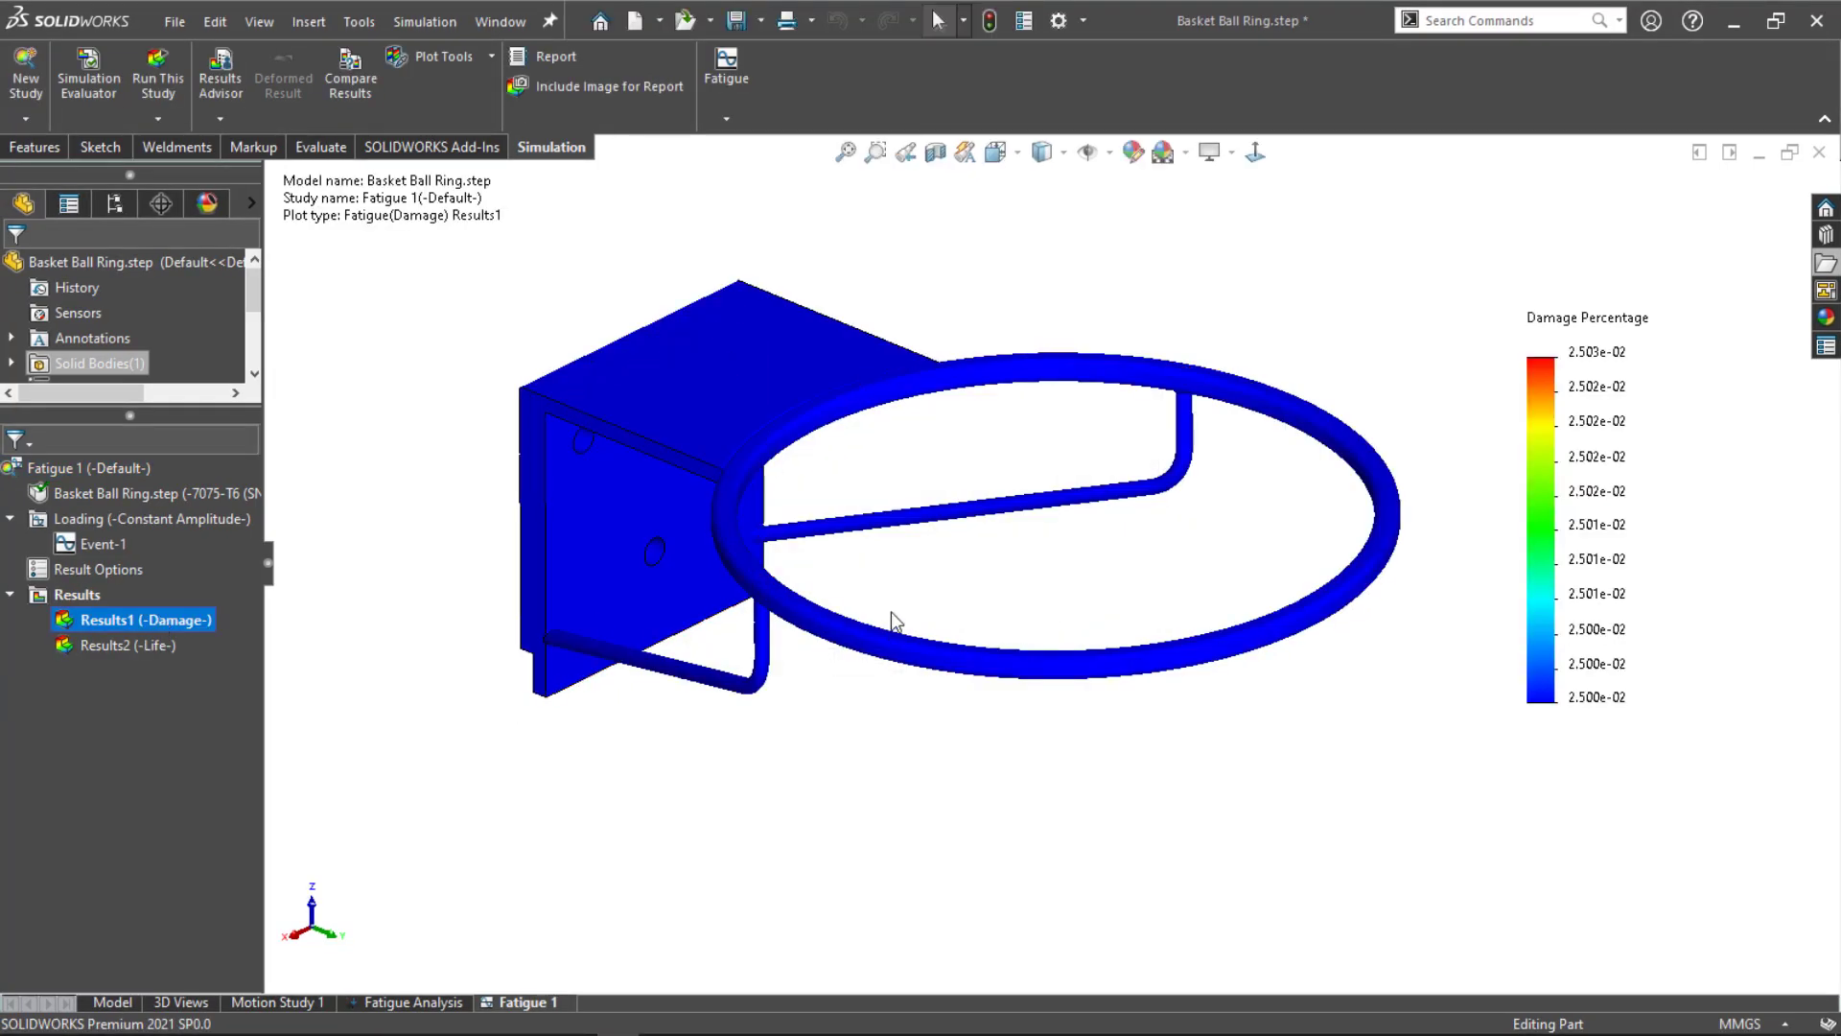
double_click(124, 645)
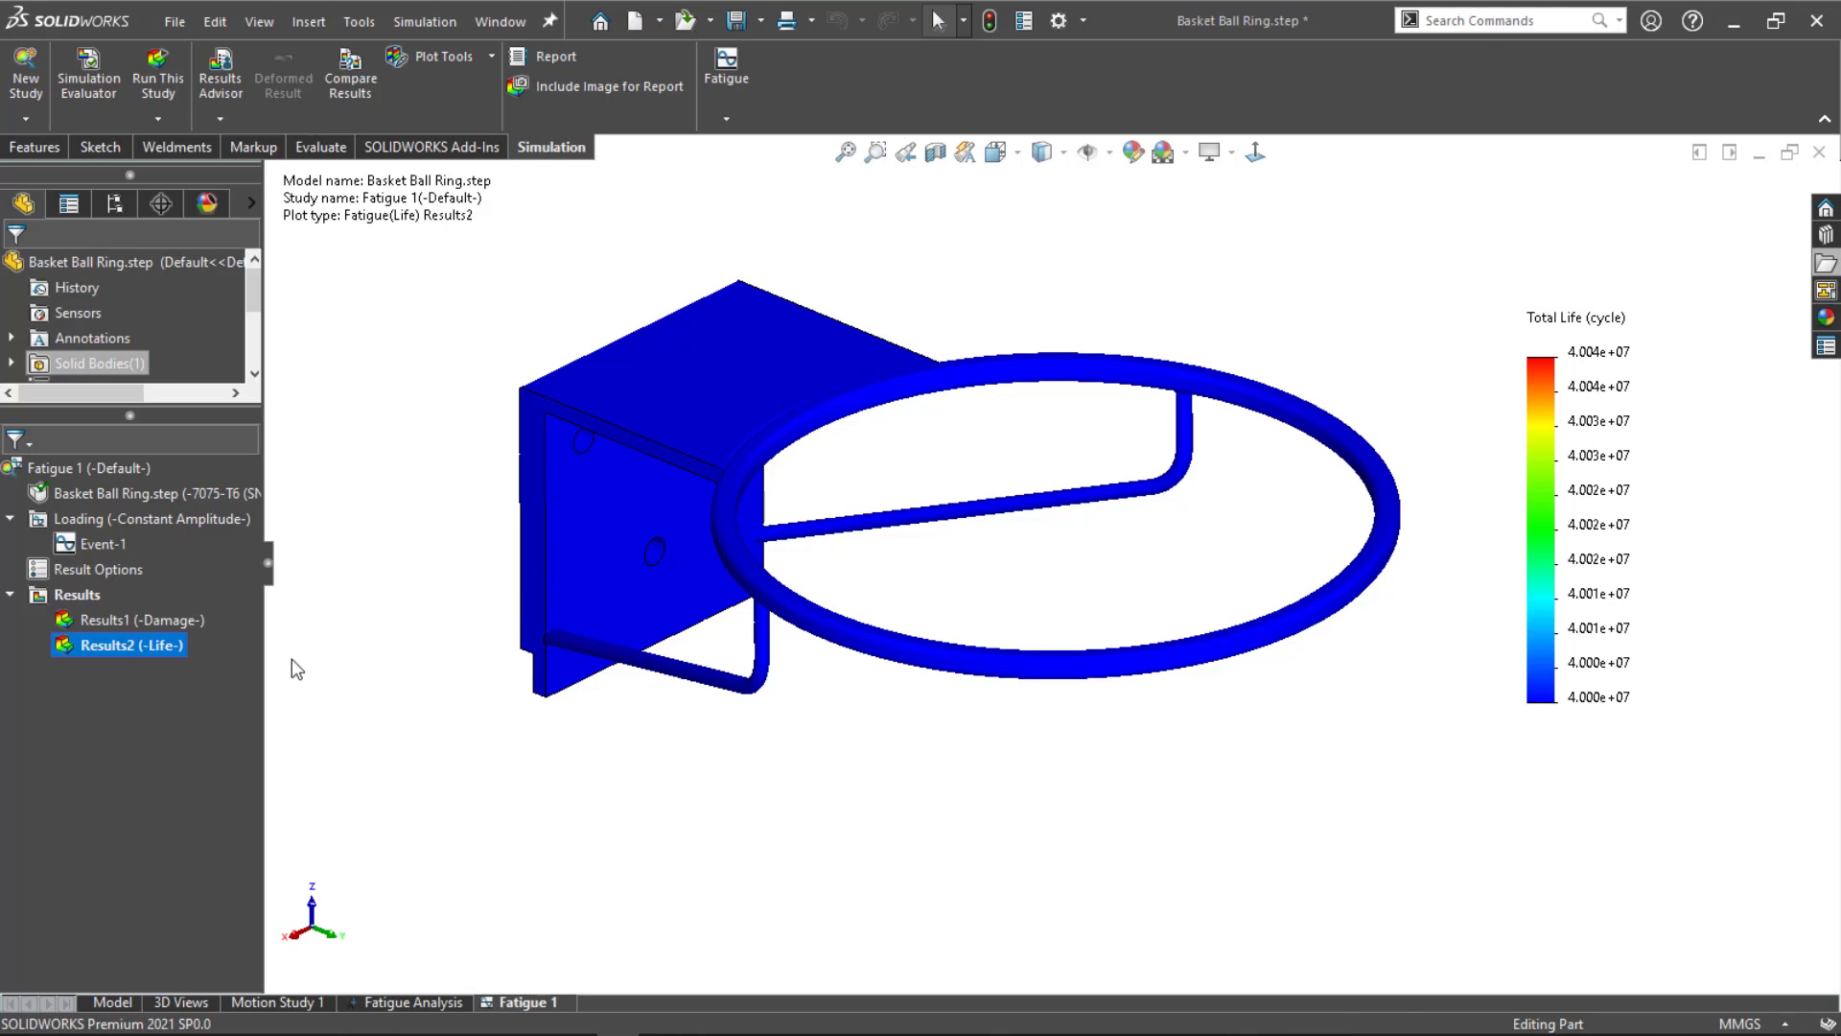
Step: Edit Event-1 and set the load scale of the associated Fatigue Analysis study to 2
right_click(107, 542)
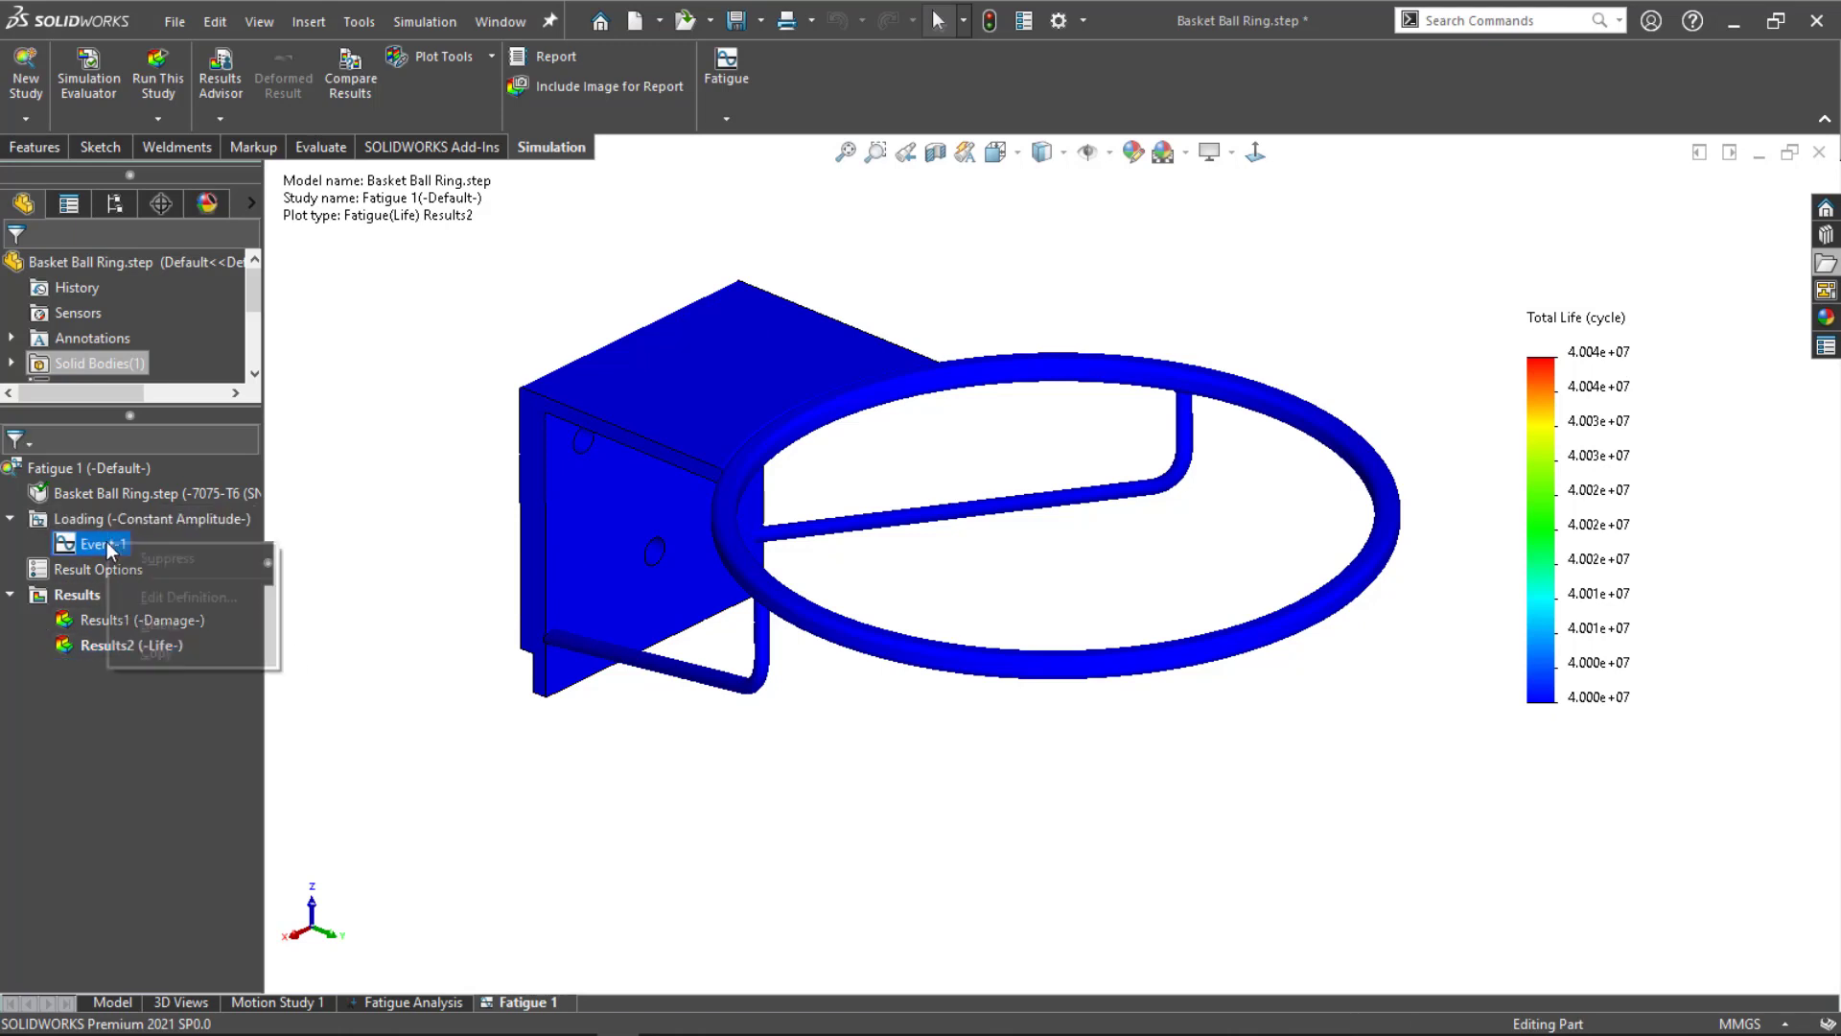
left_click(178, 599)
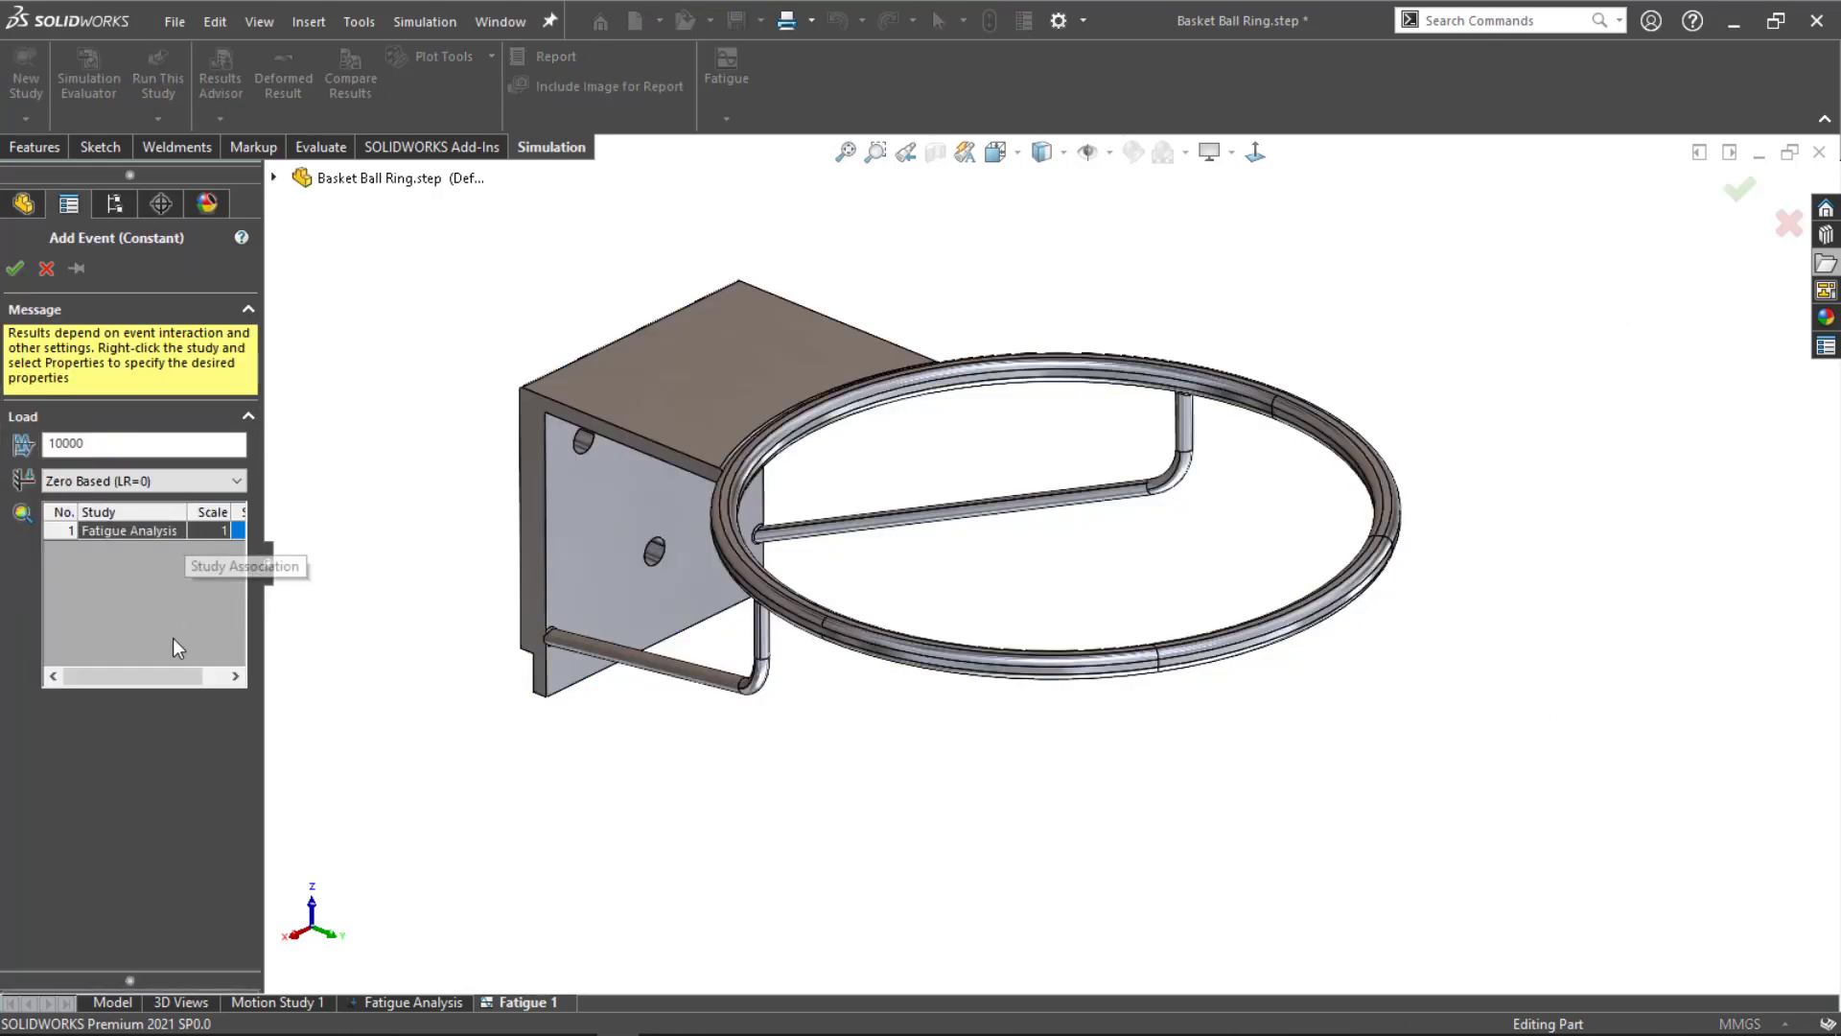
left_click(217, 531)
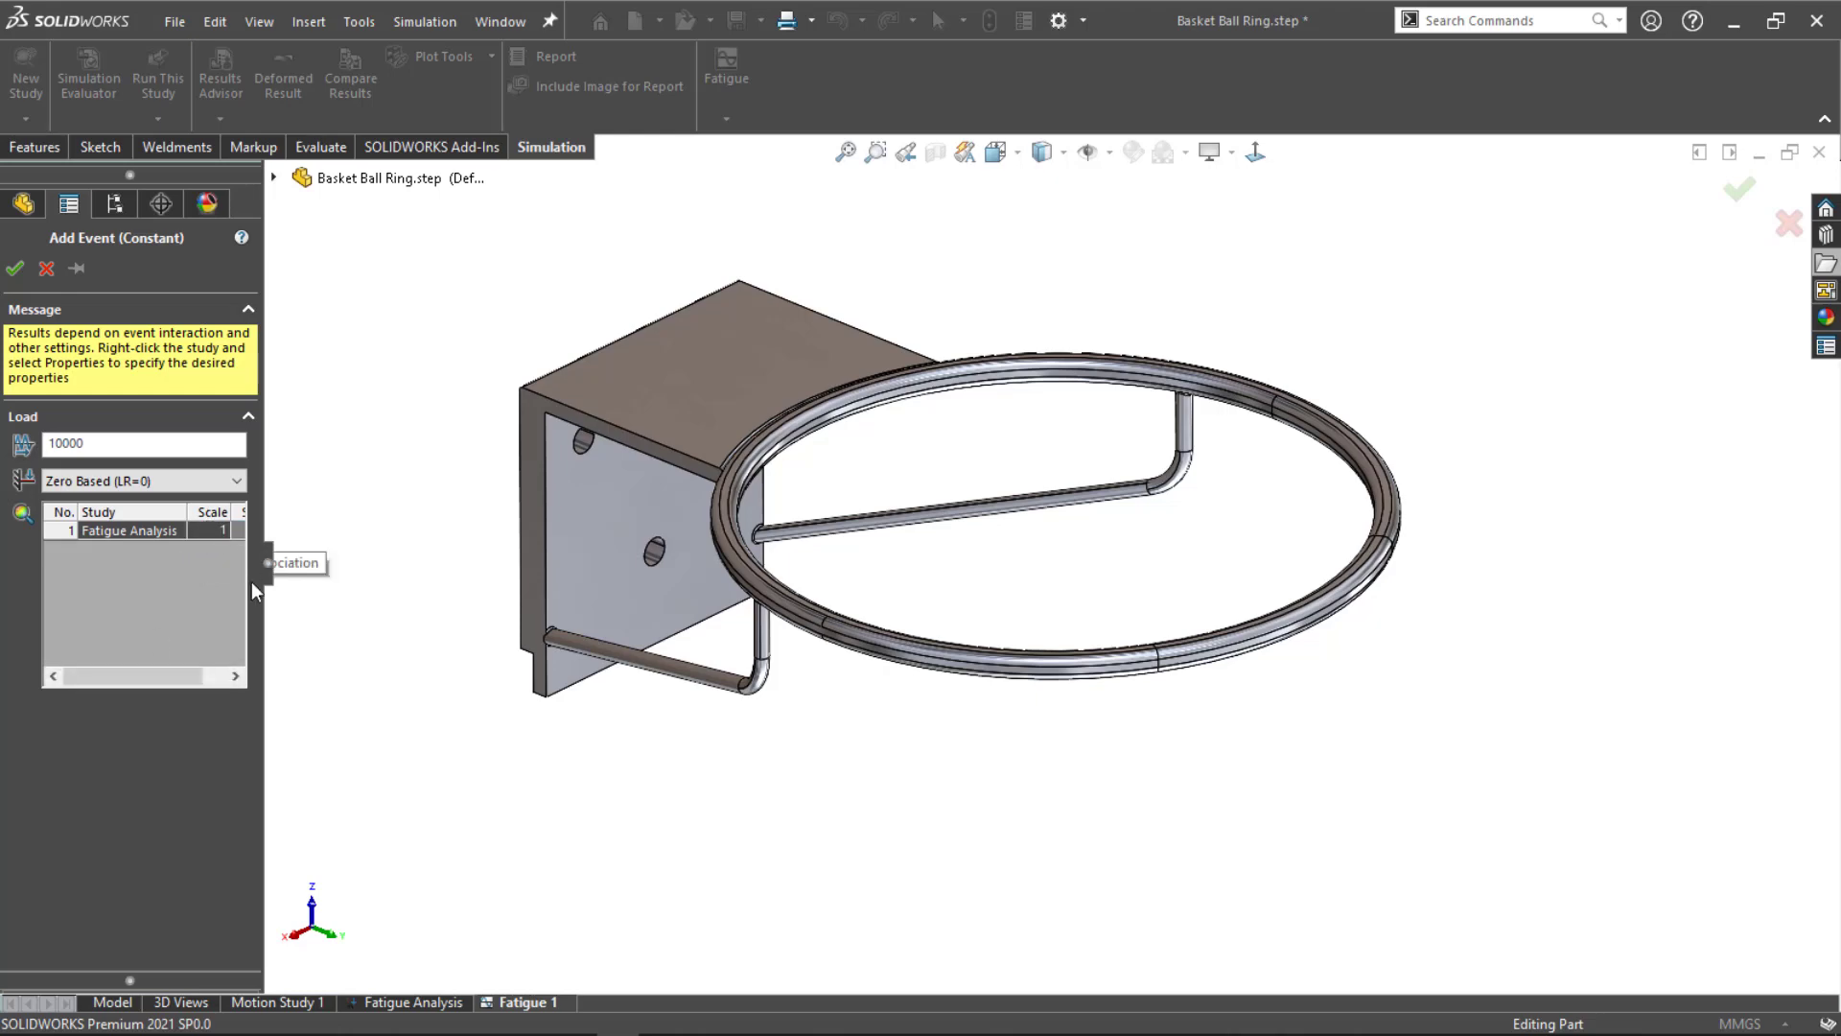
left_click_drag(158, 682, 243, 683)
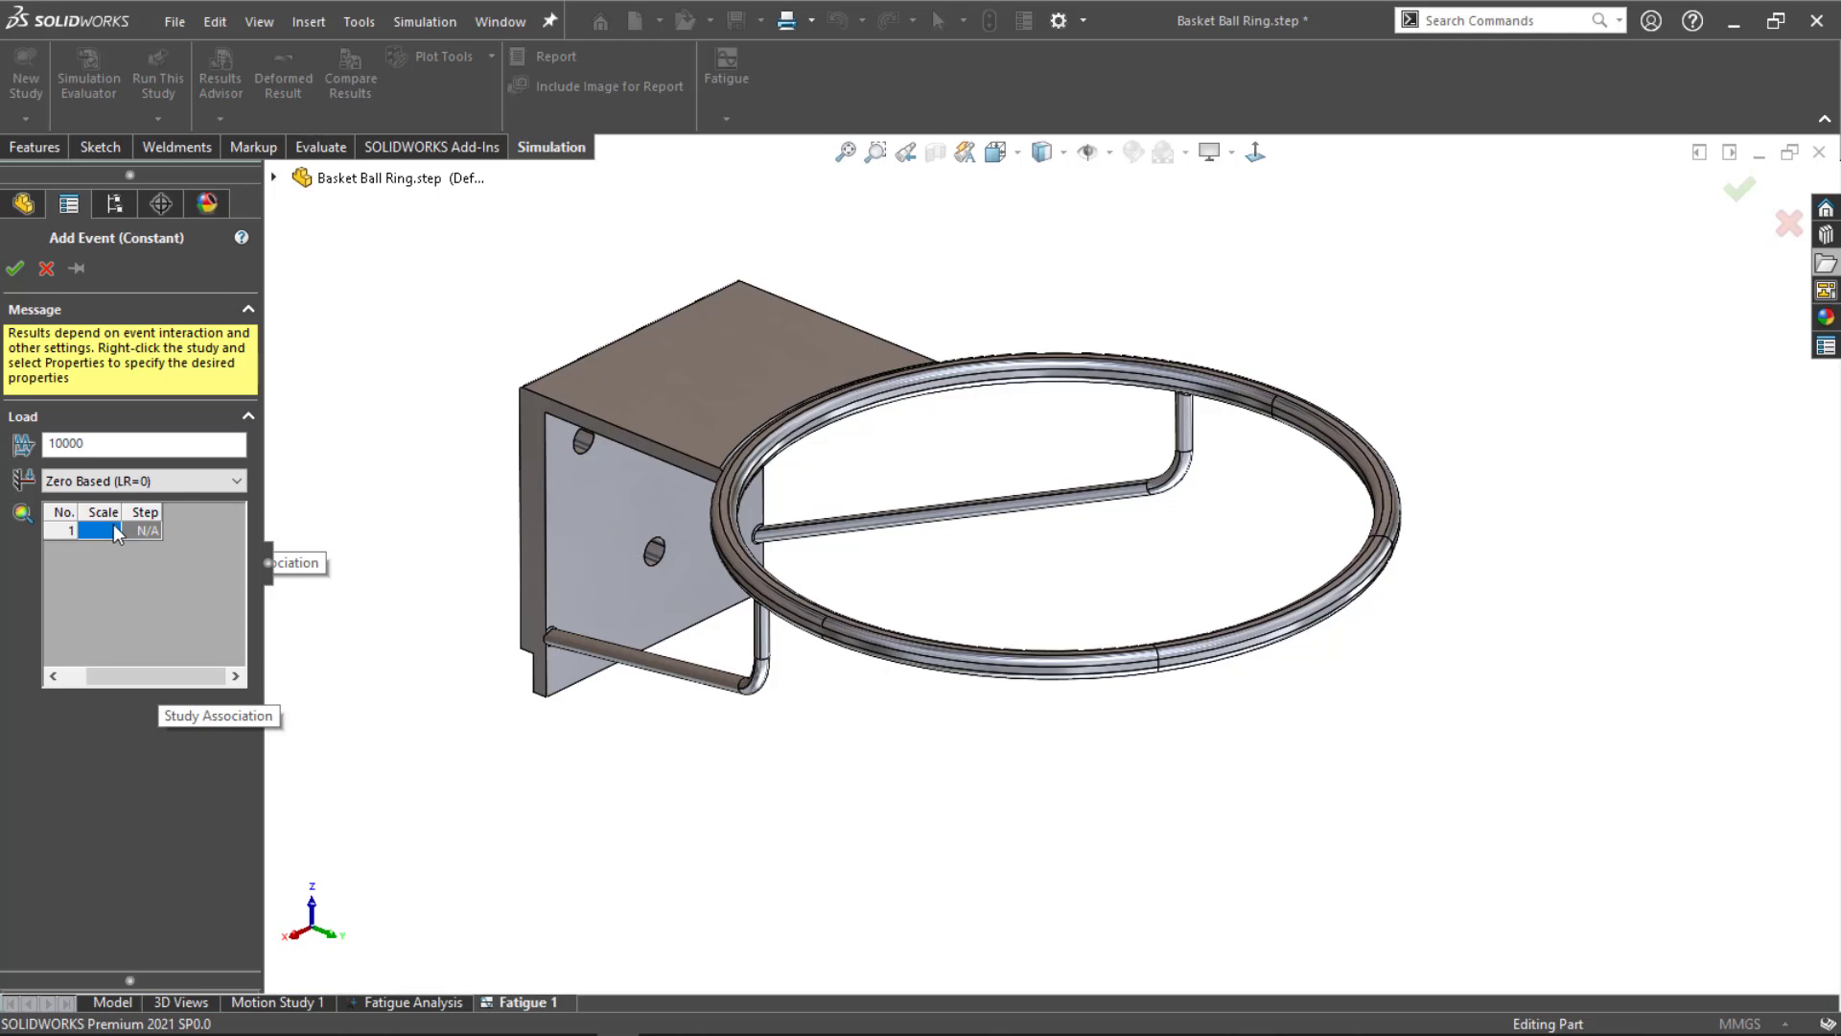
left_click(110, 532)
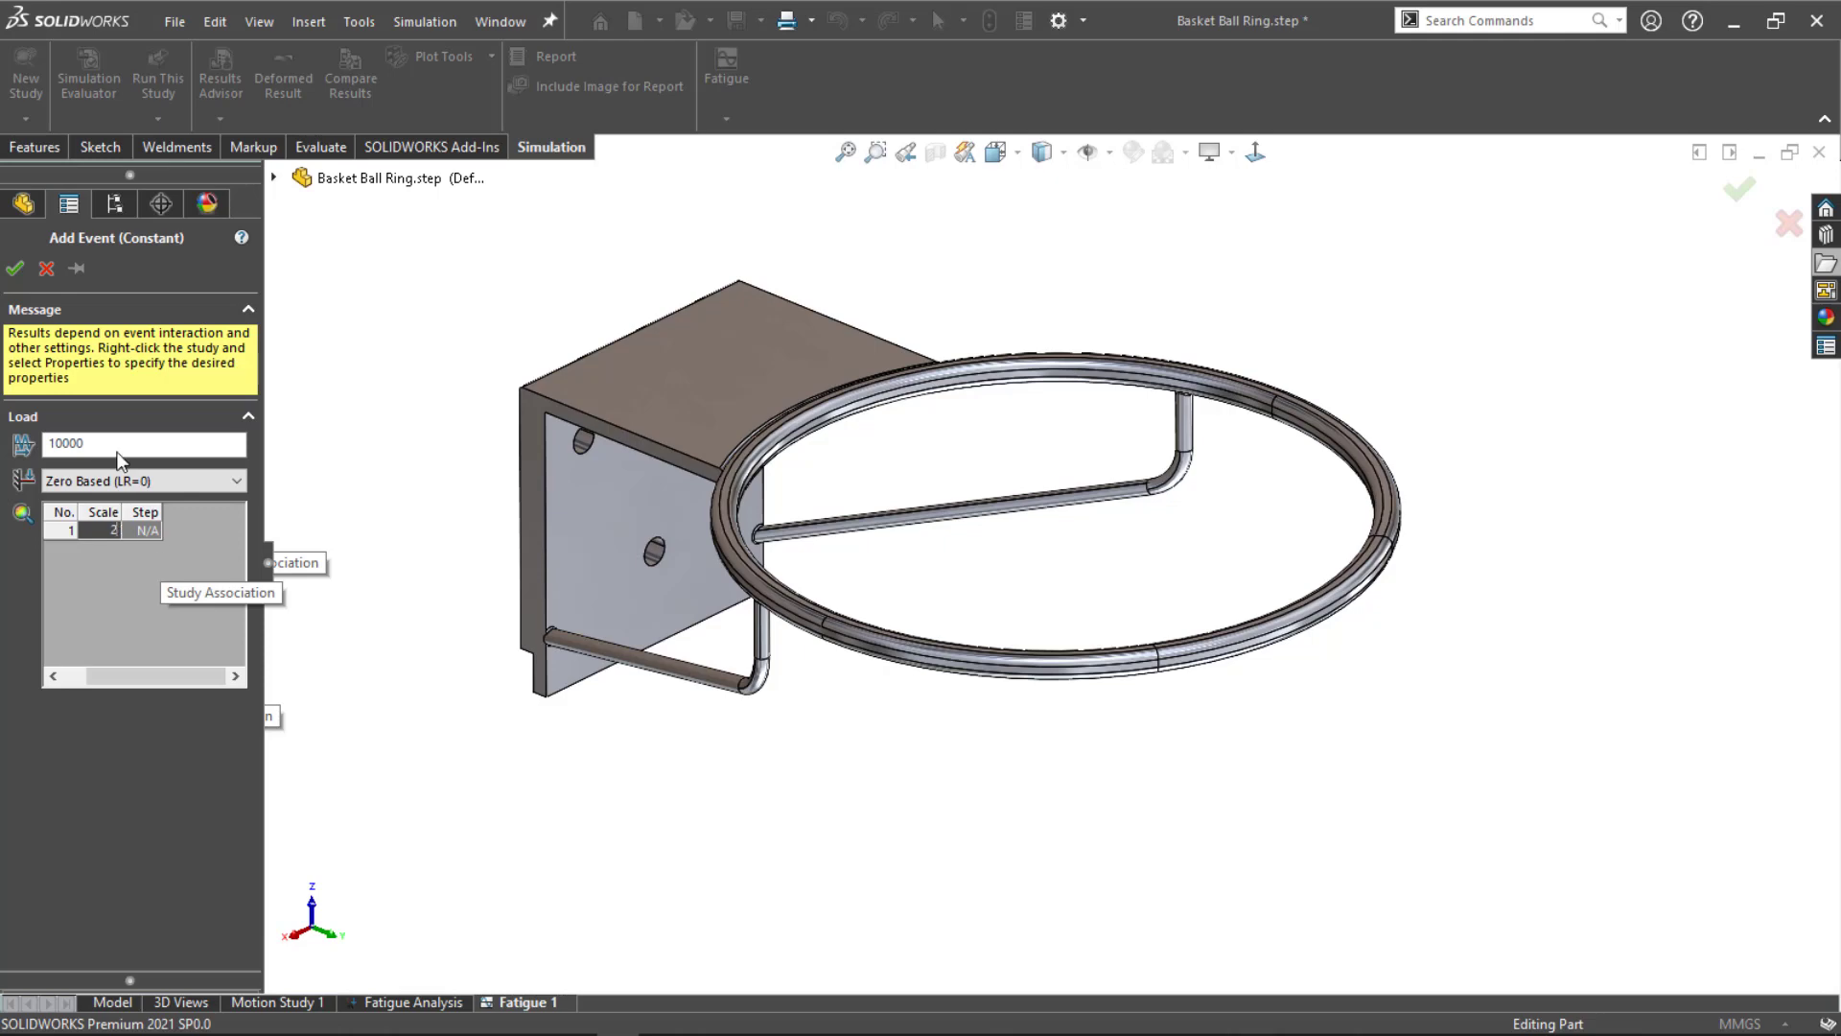
left_click(15, 269)
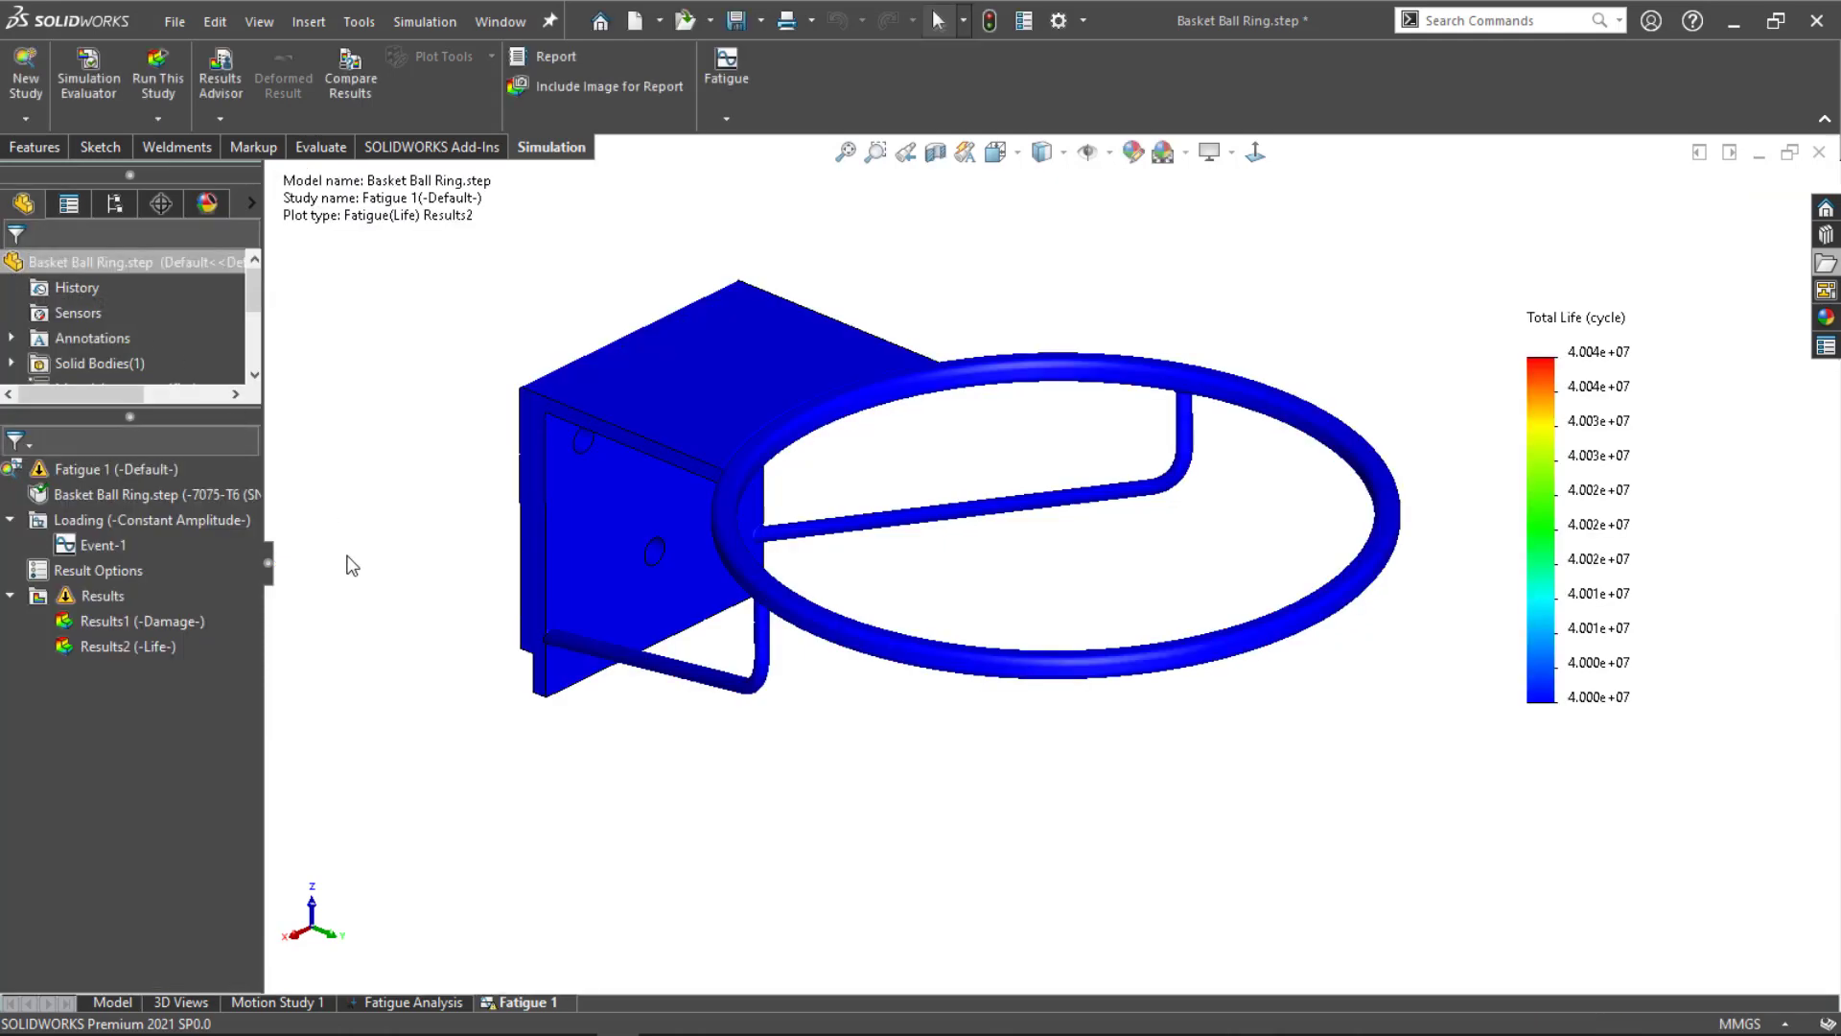
Step: Rerun the Fatigue 1 study, continue the calculation without modifying the S-N curves, and display the life plot
right_click(147, 469)
left_click(191, 523)
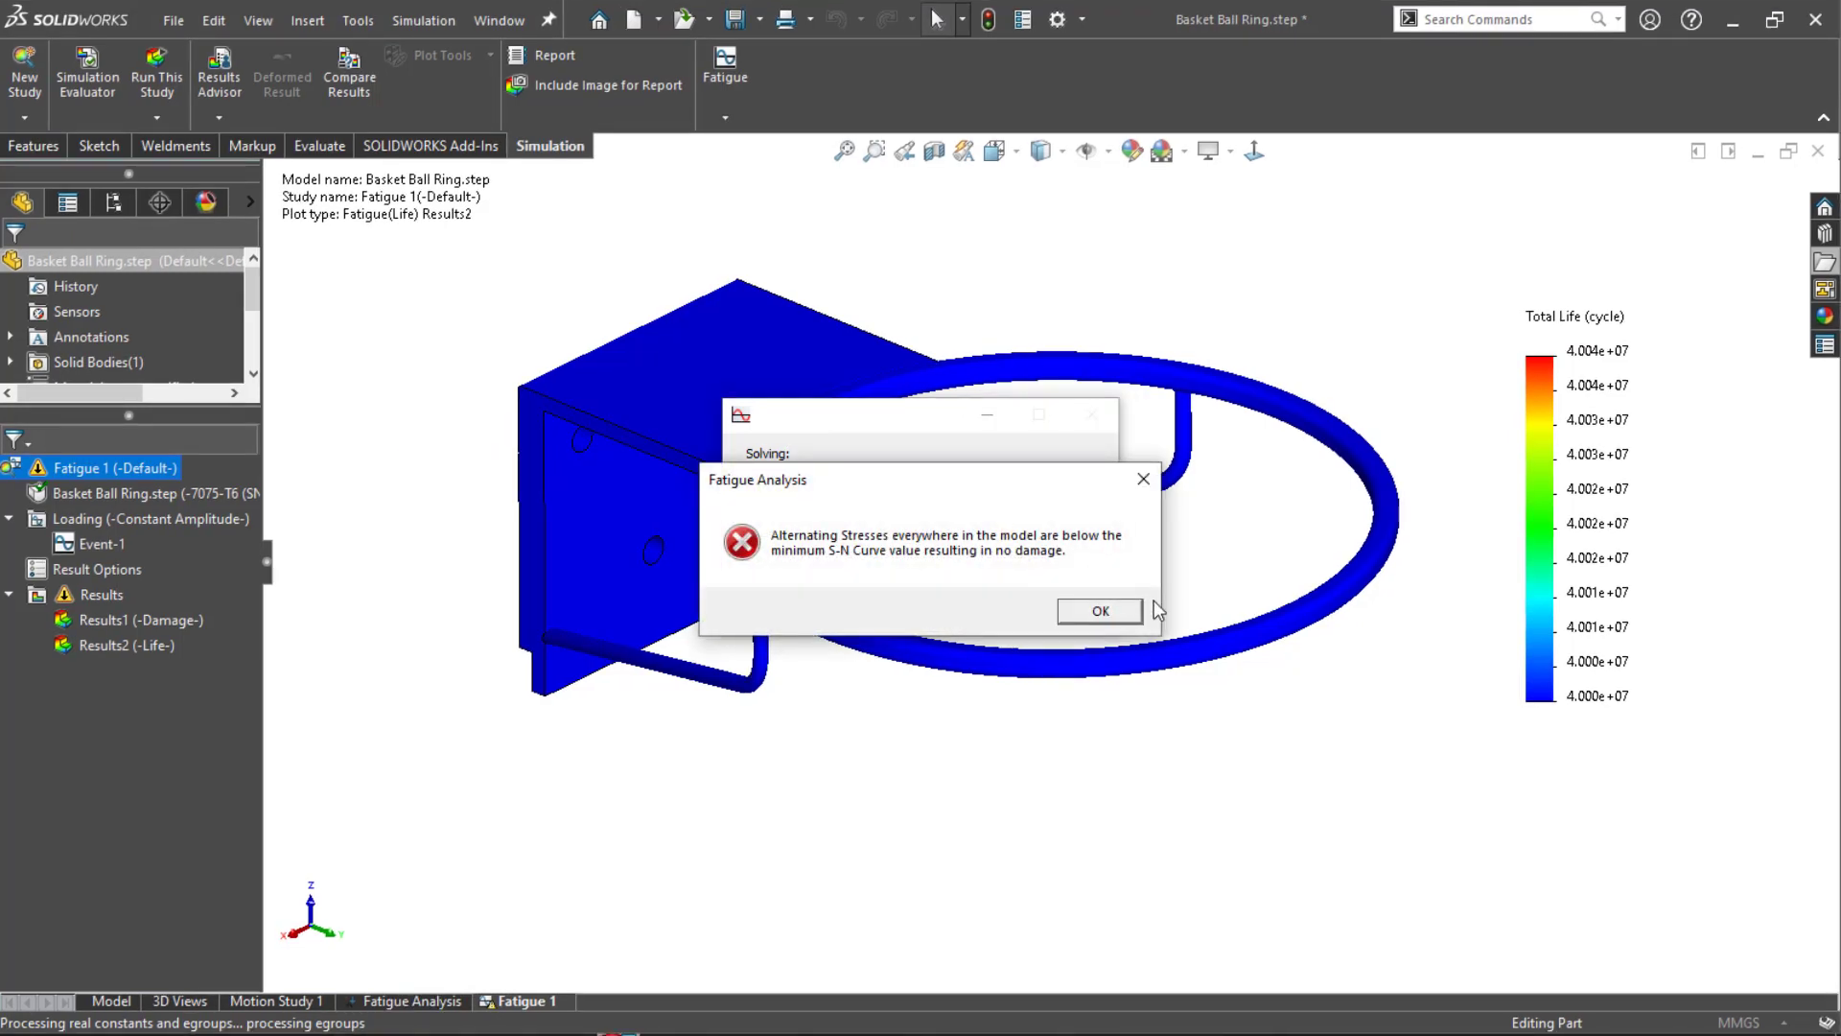
left_click(1128, 609)
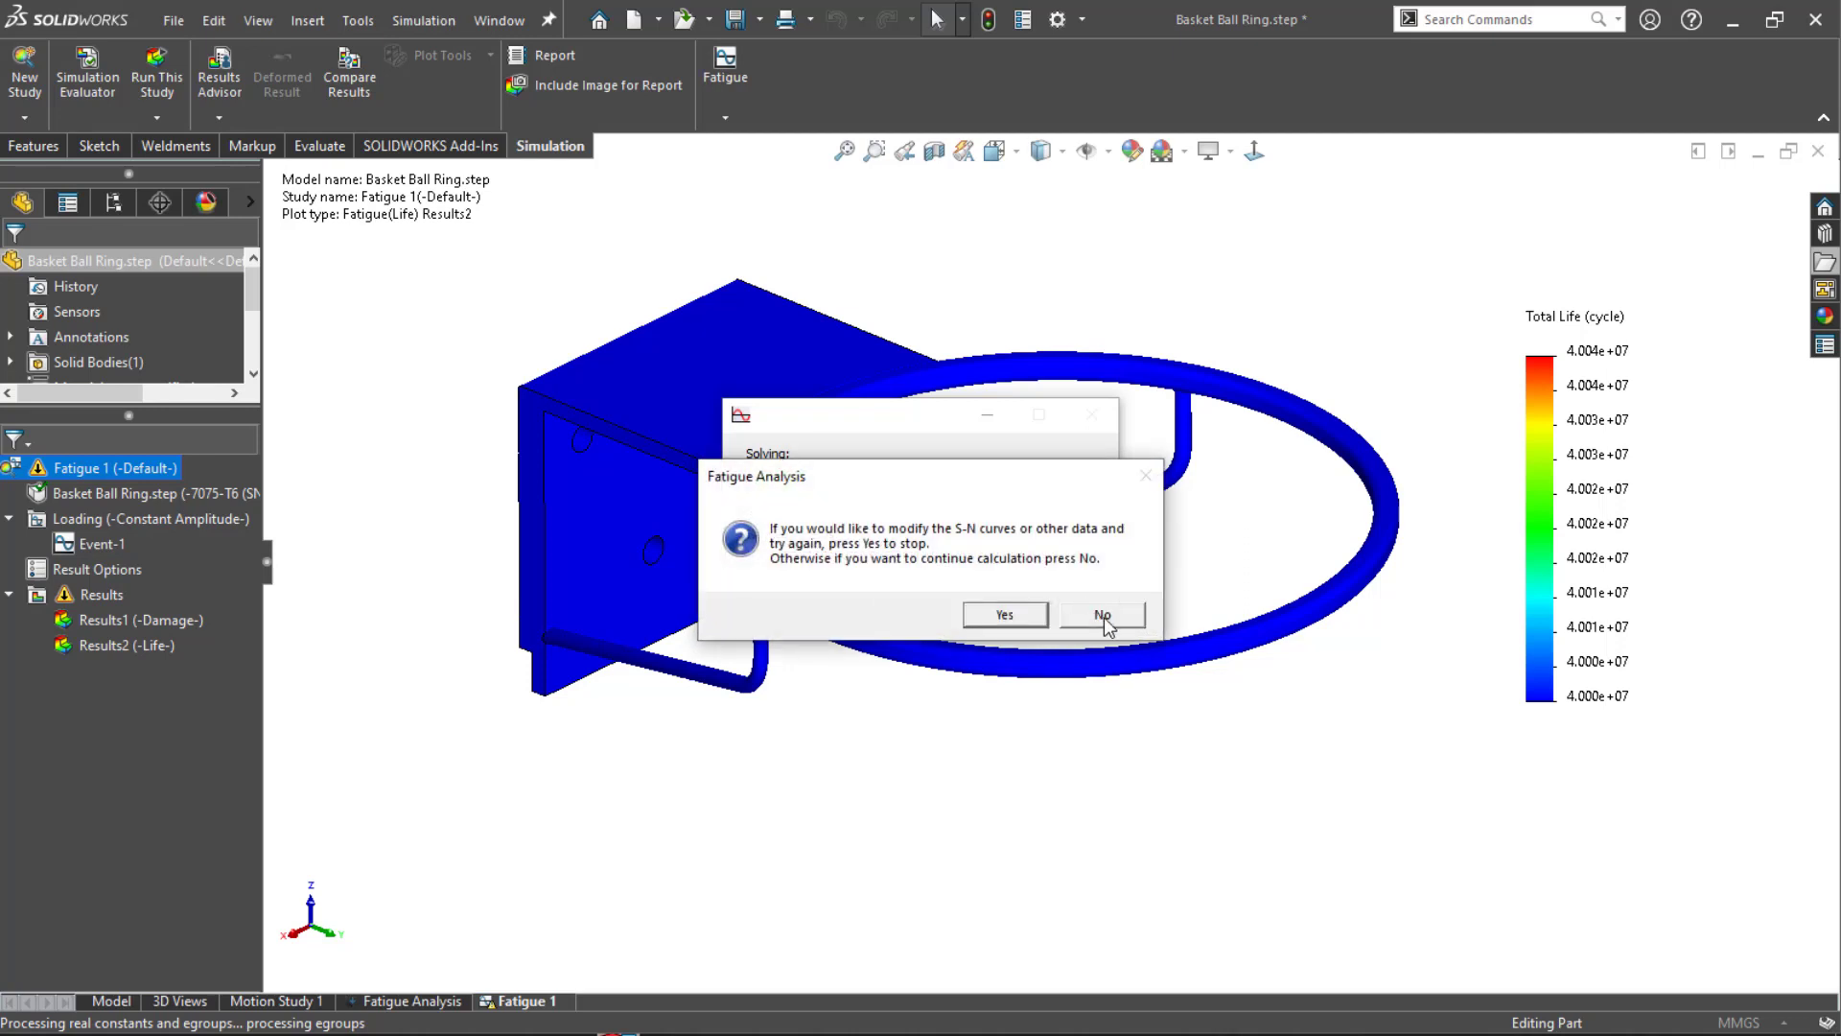
left_click(1102, 618)
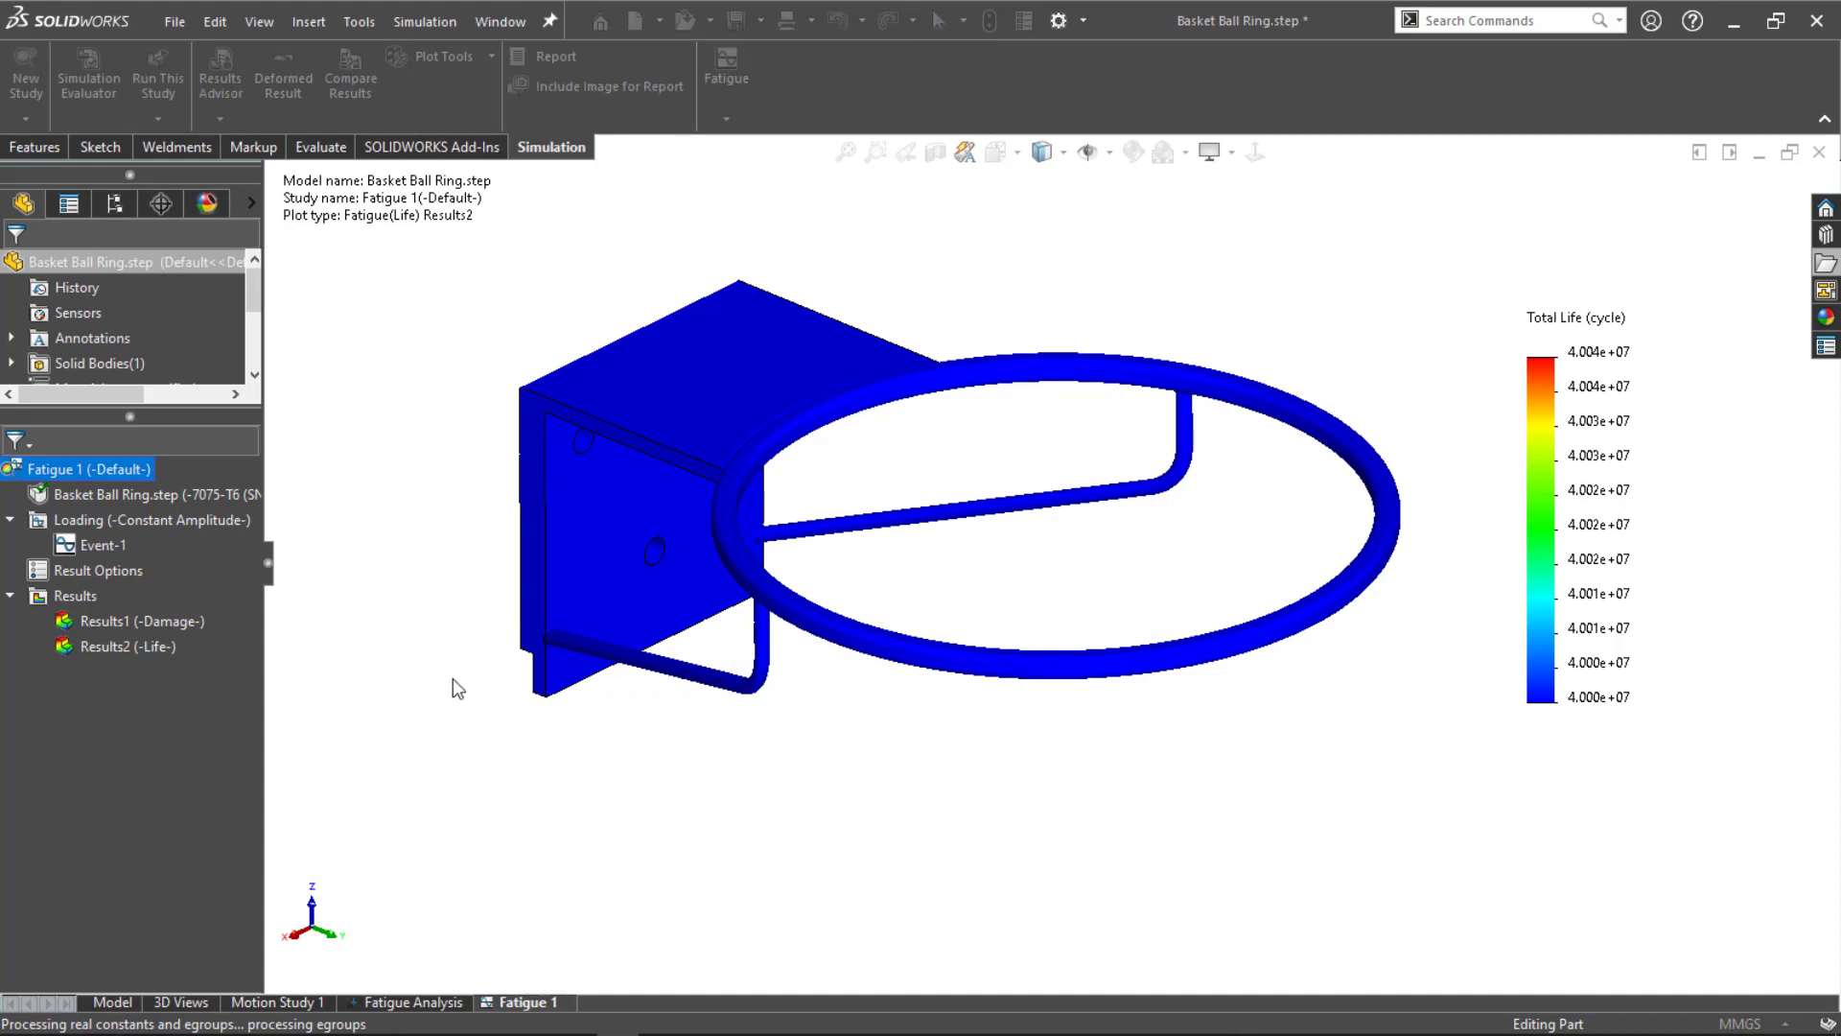
double_click(153, 644)
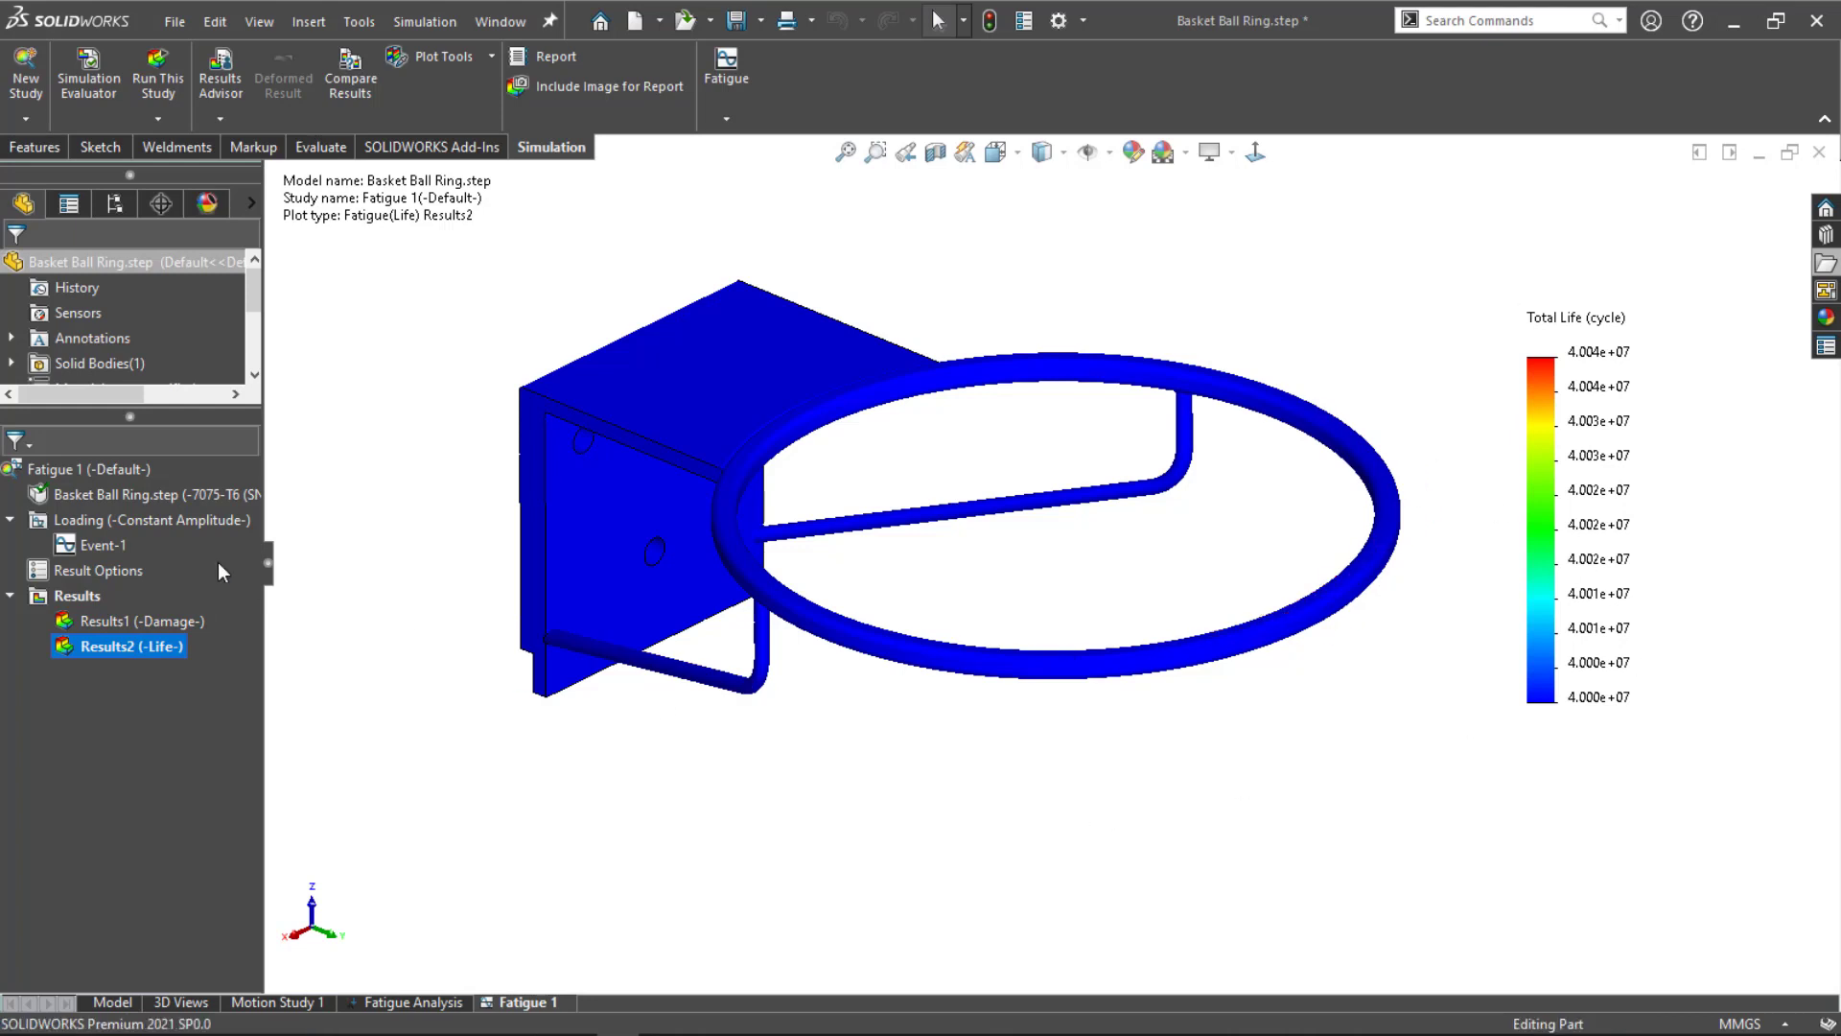
Step: Edit Event-1 and set the load scale of the associated Fatigue Analysis study to 5
right_click(96, 553)
left_click(154, 608)
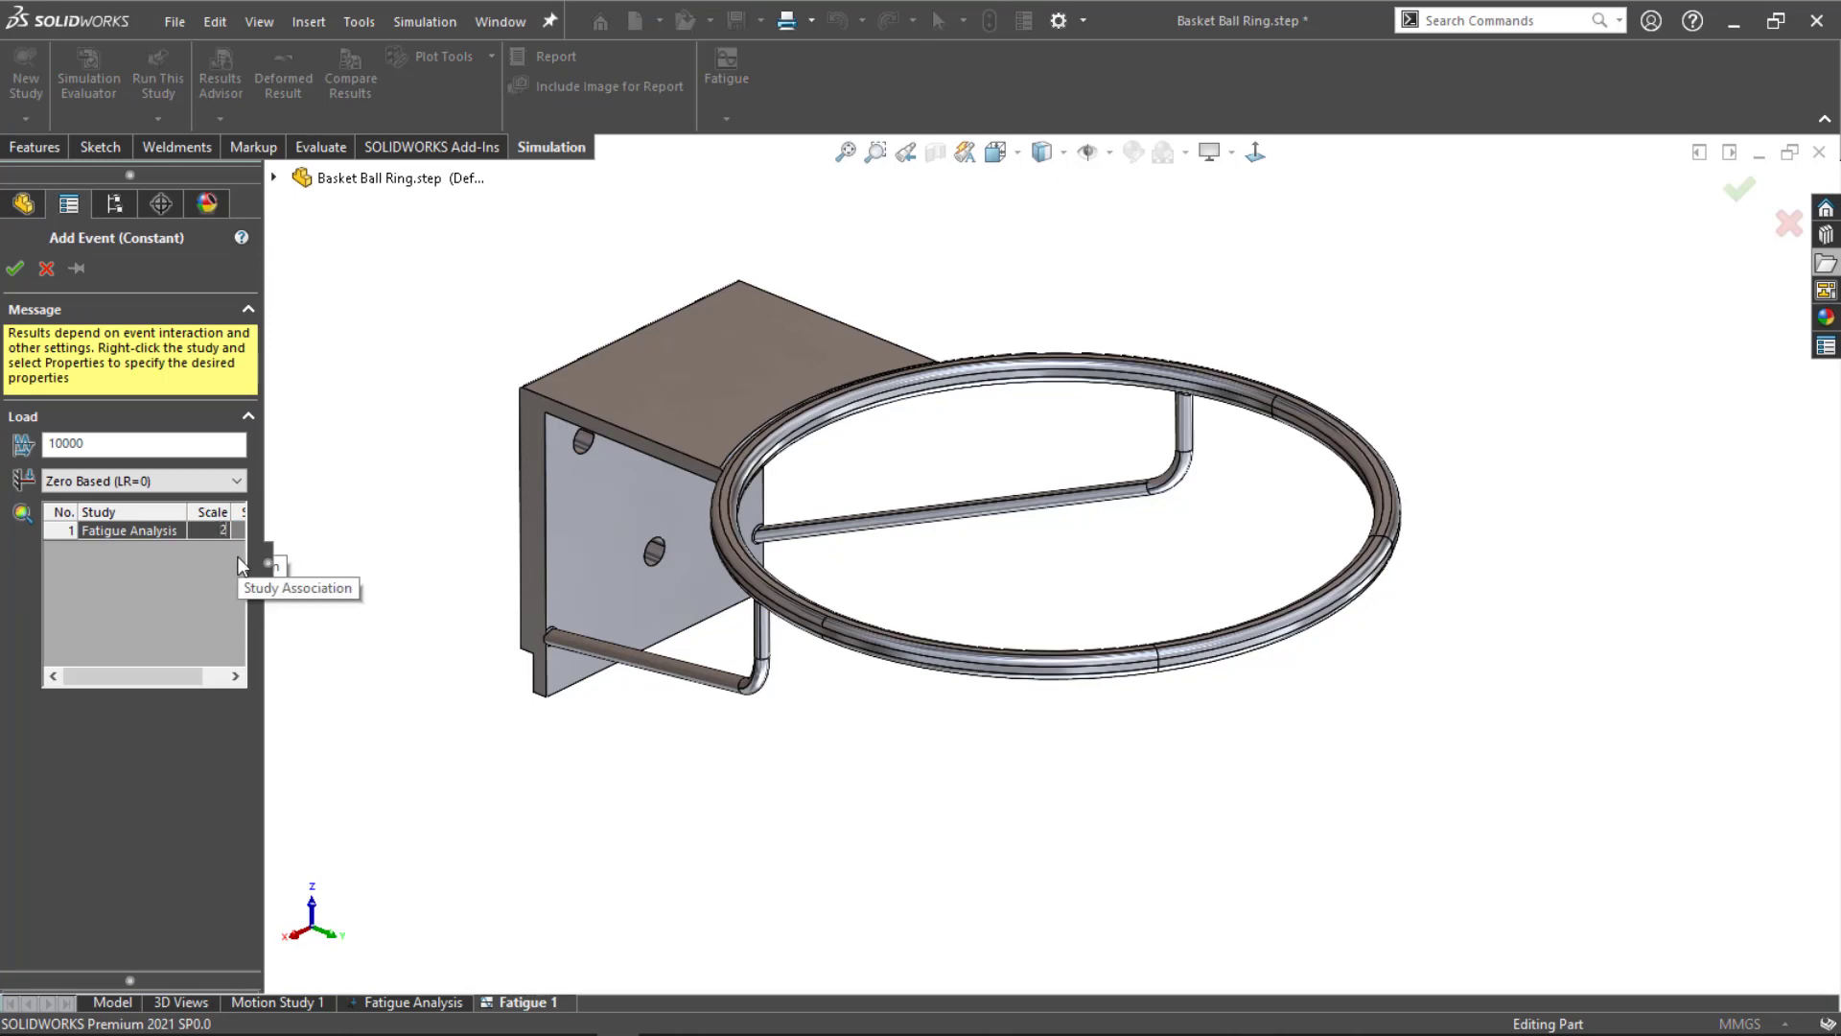
type("00")
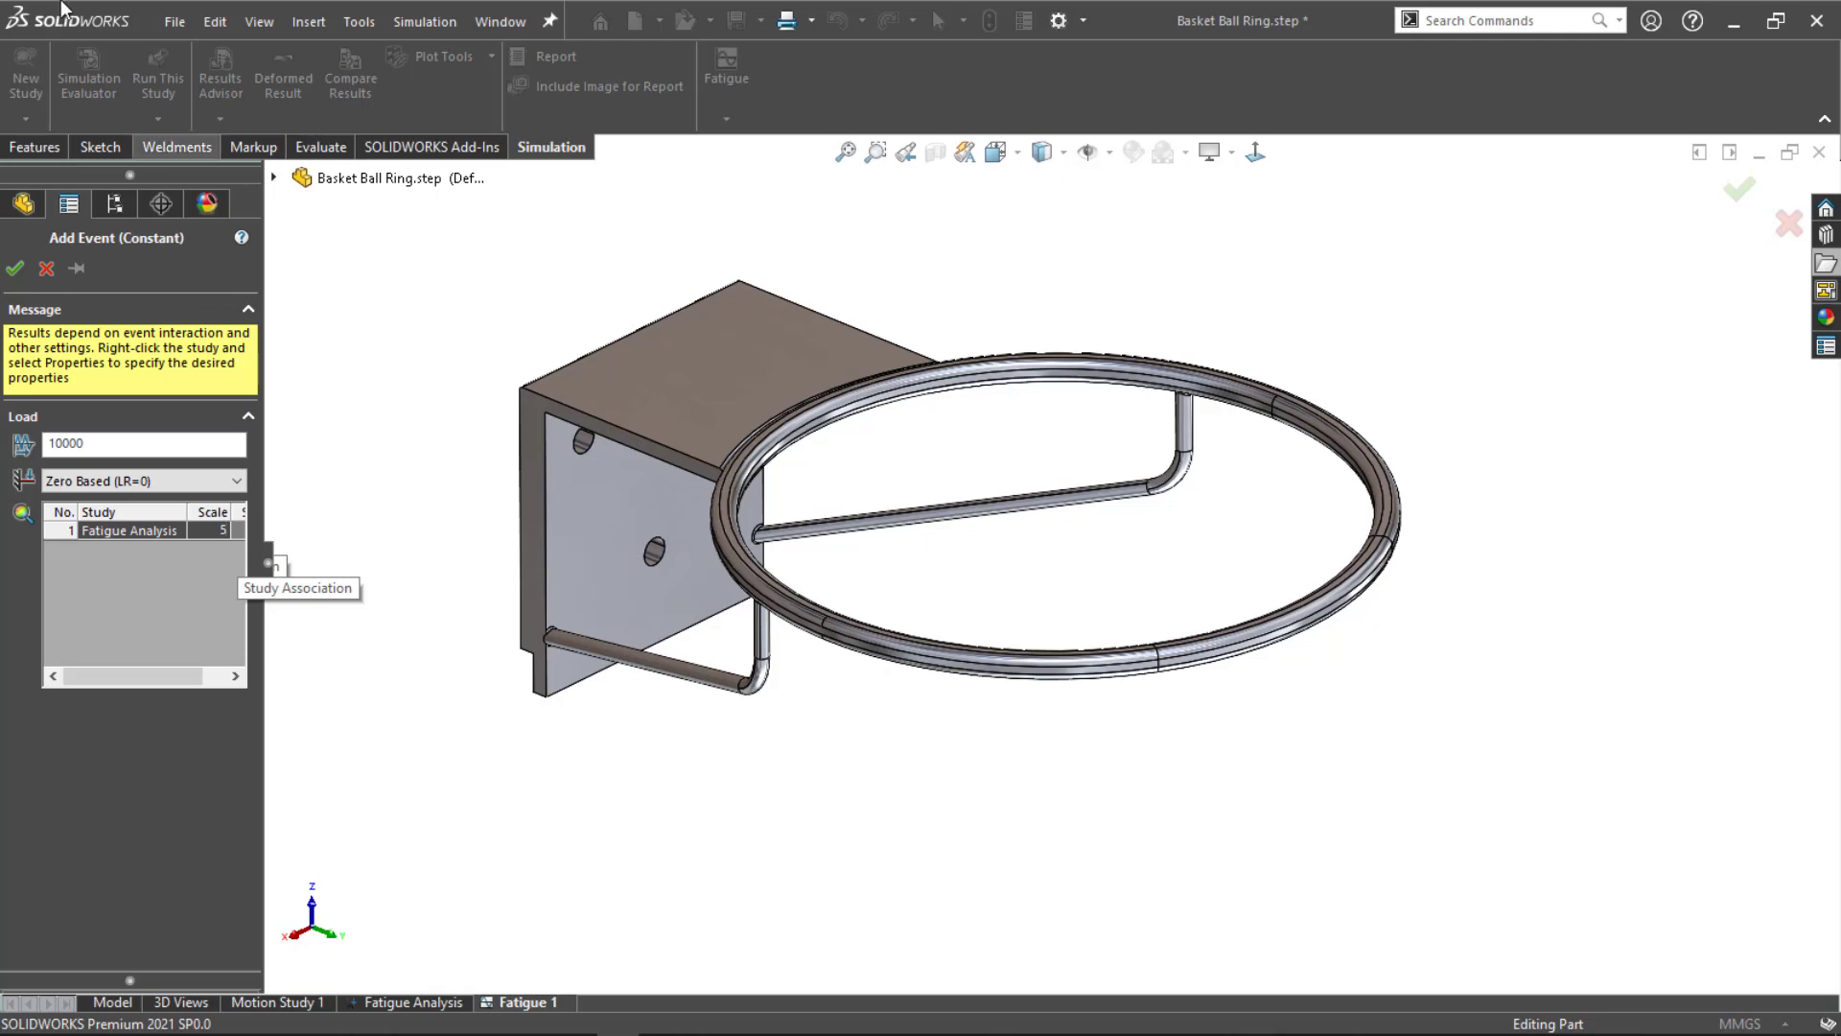
left_click(15, 268)
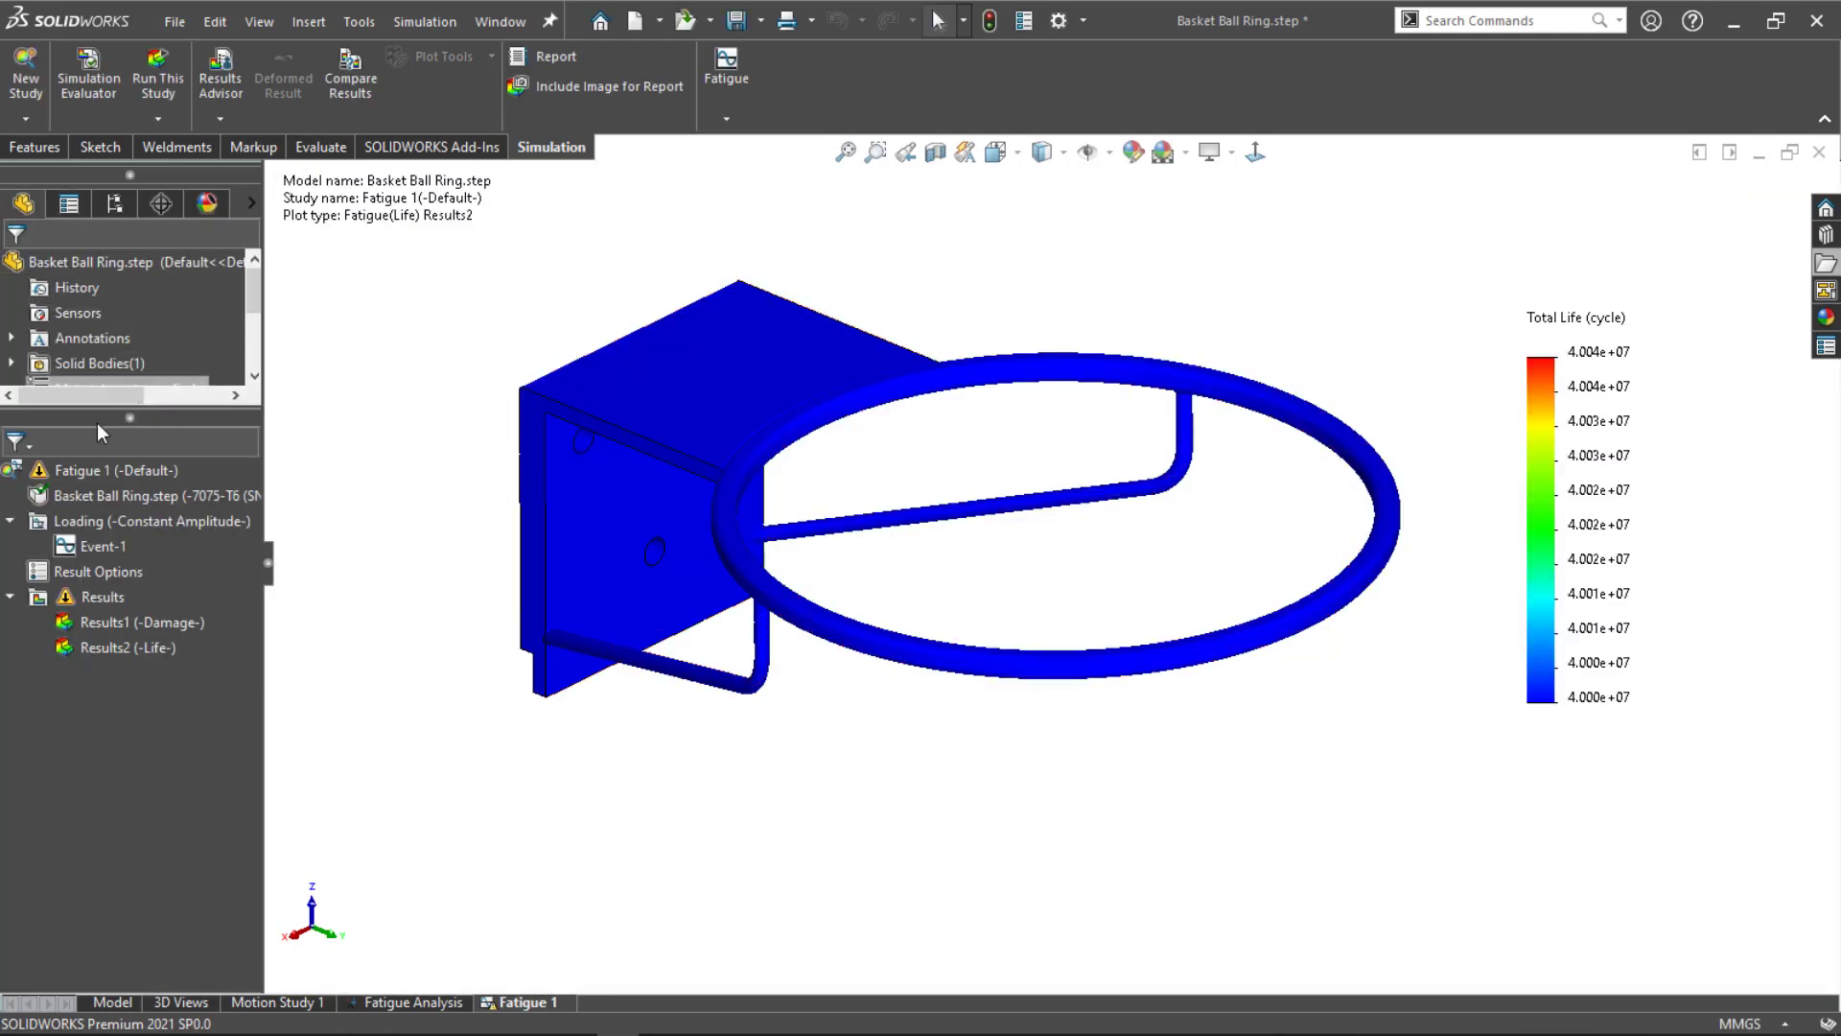
Step: Rerun the Fatigue 1 study and continue the calculation using the smallest number of cycles from the associated S-N curves
right_click(82, 464)
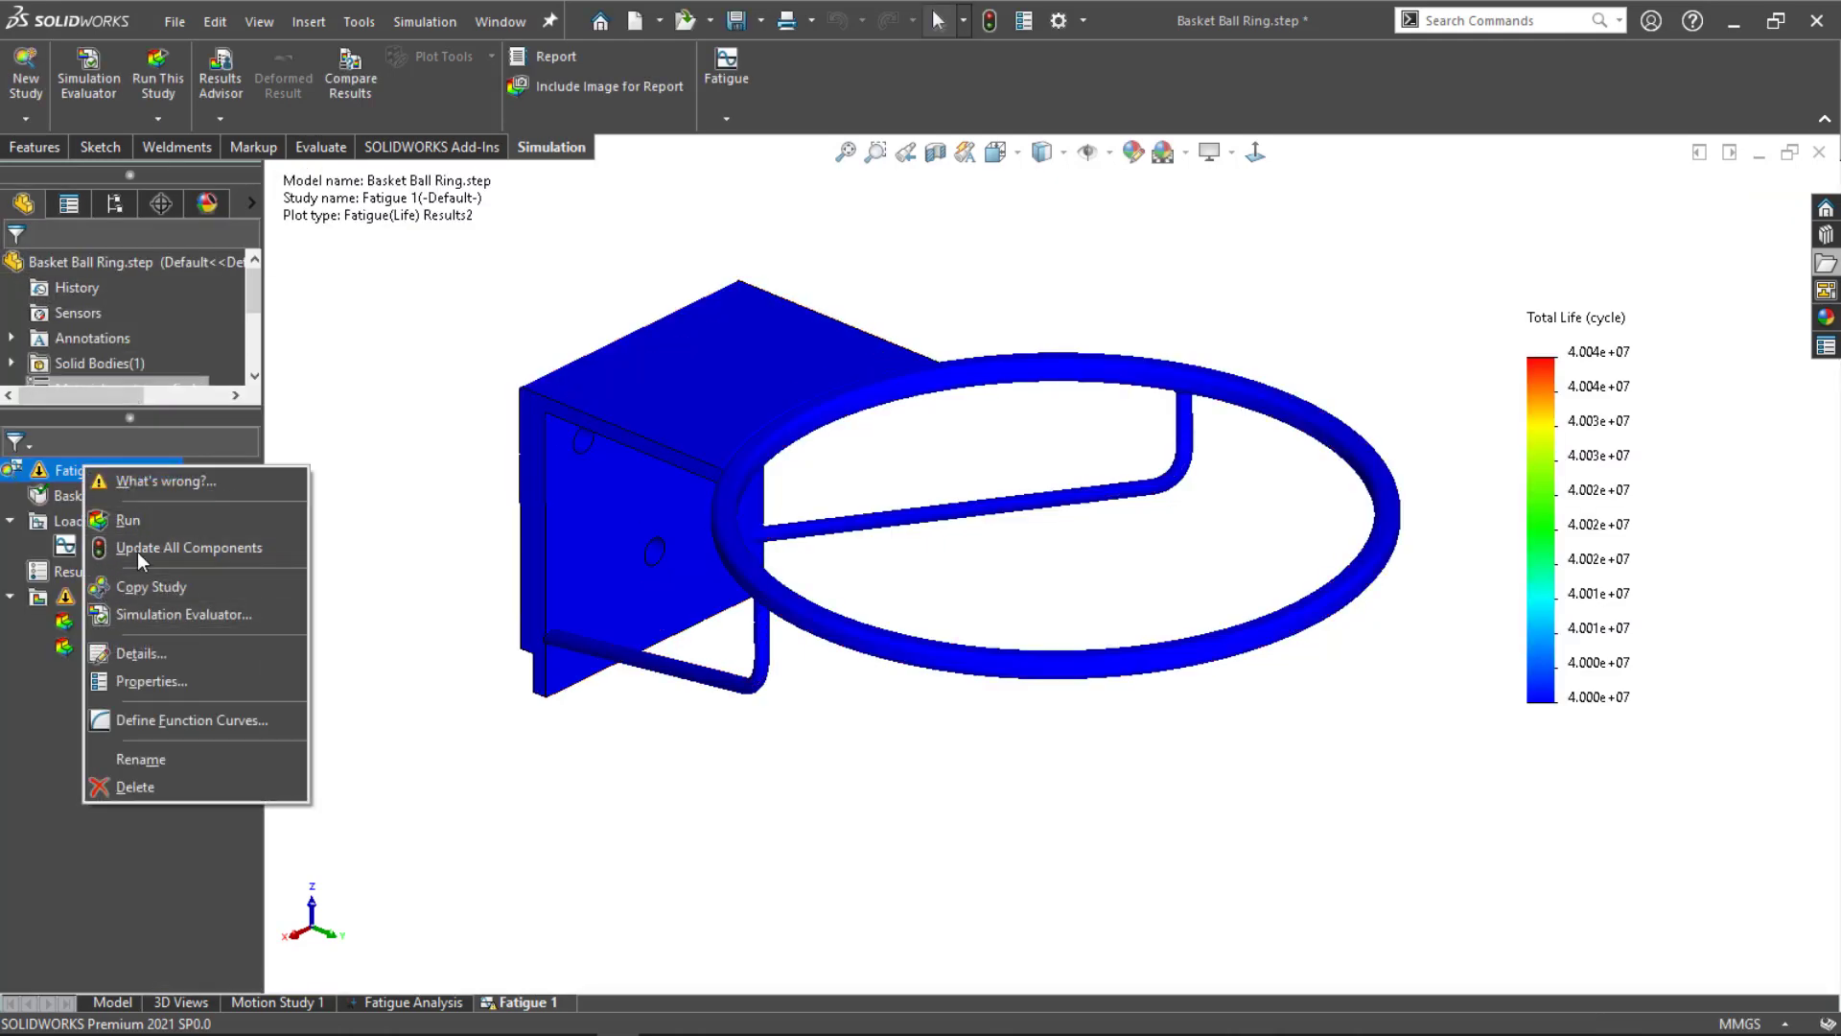
left_click(129, 523)
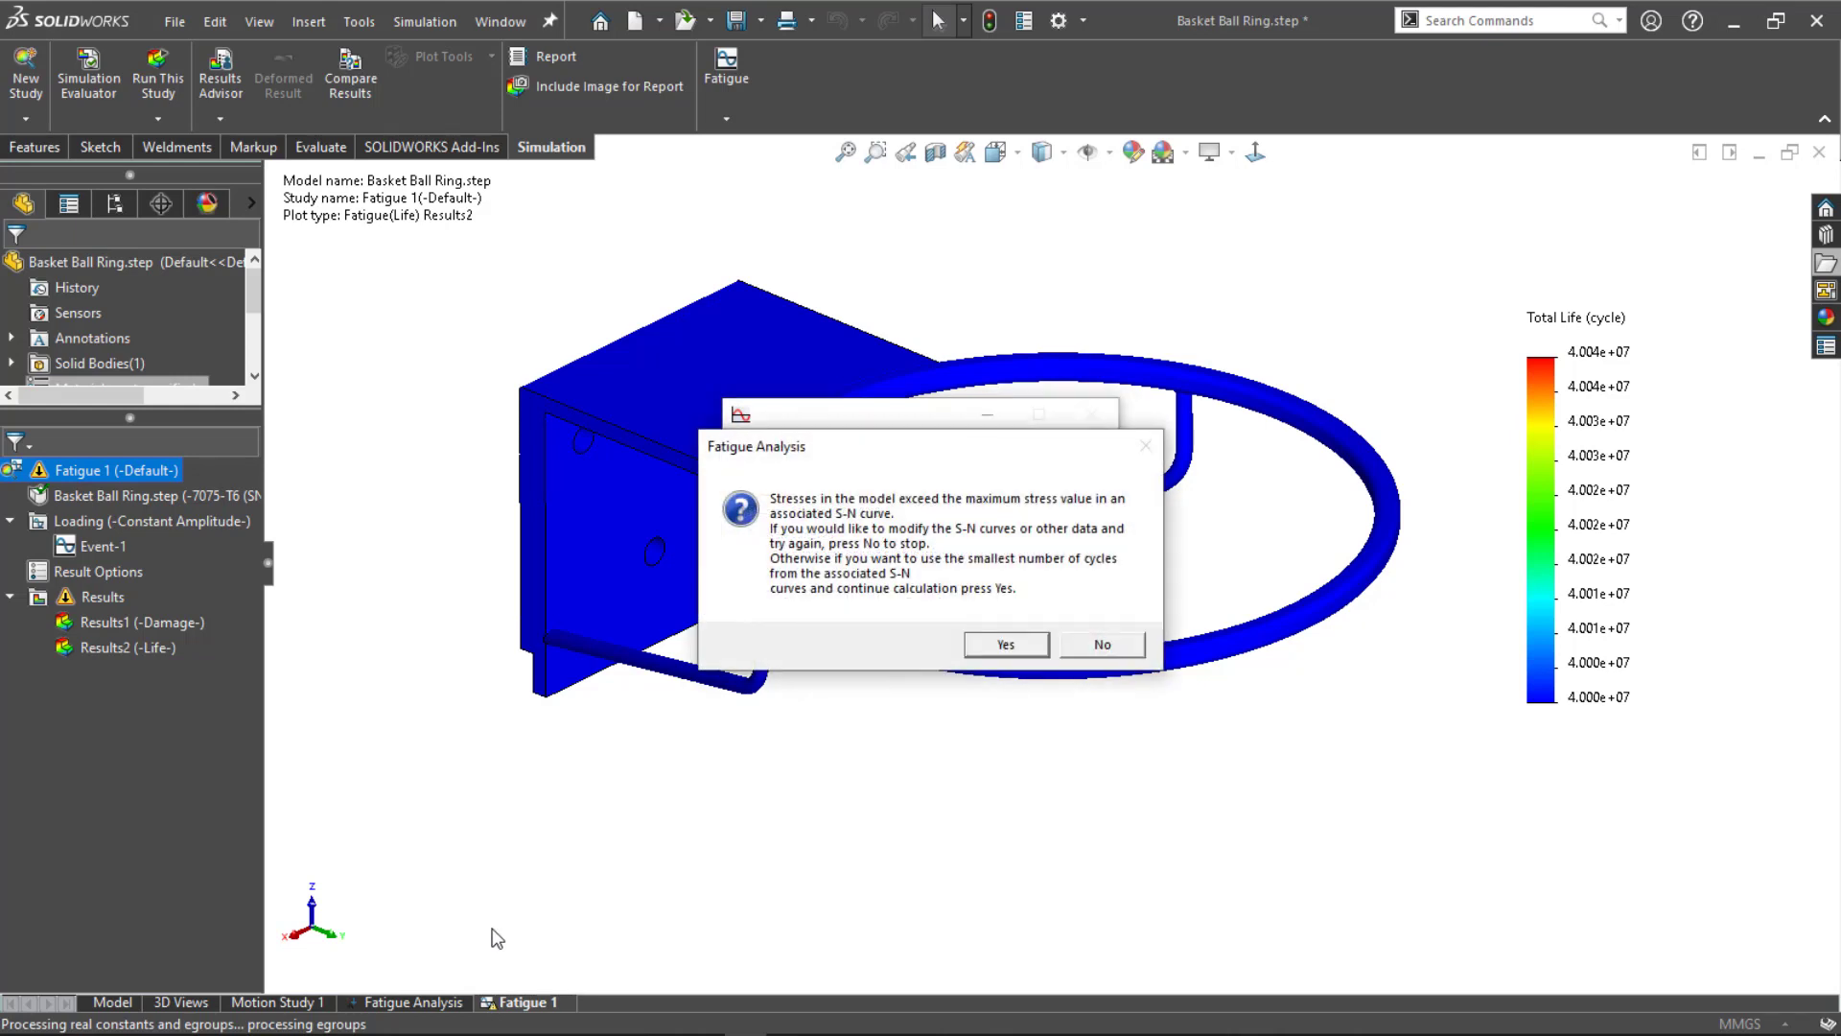
left_click(844, 749)
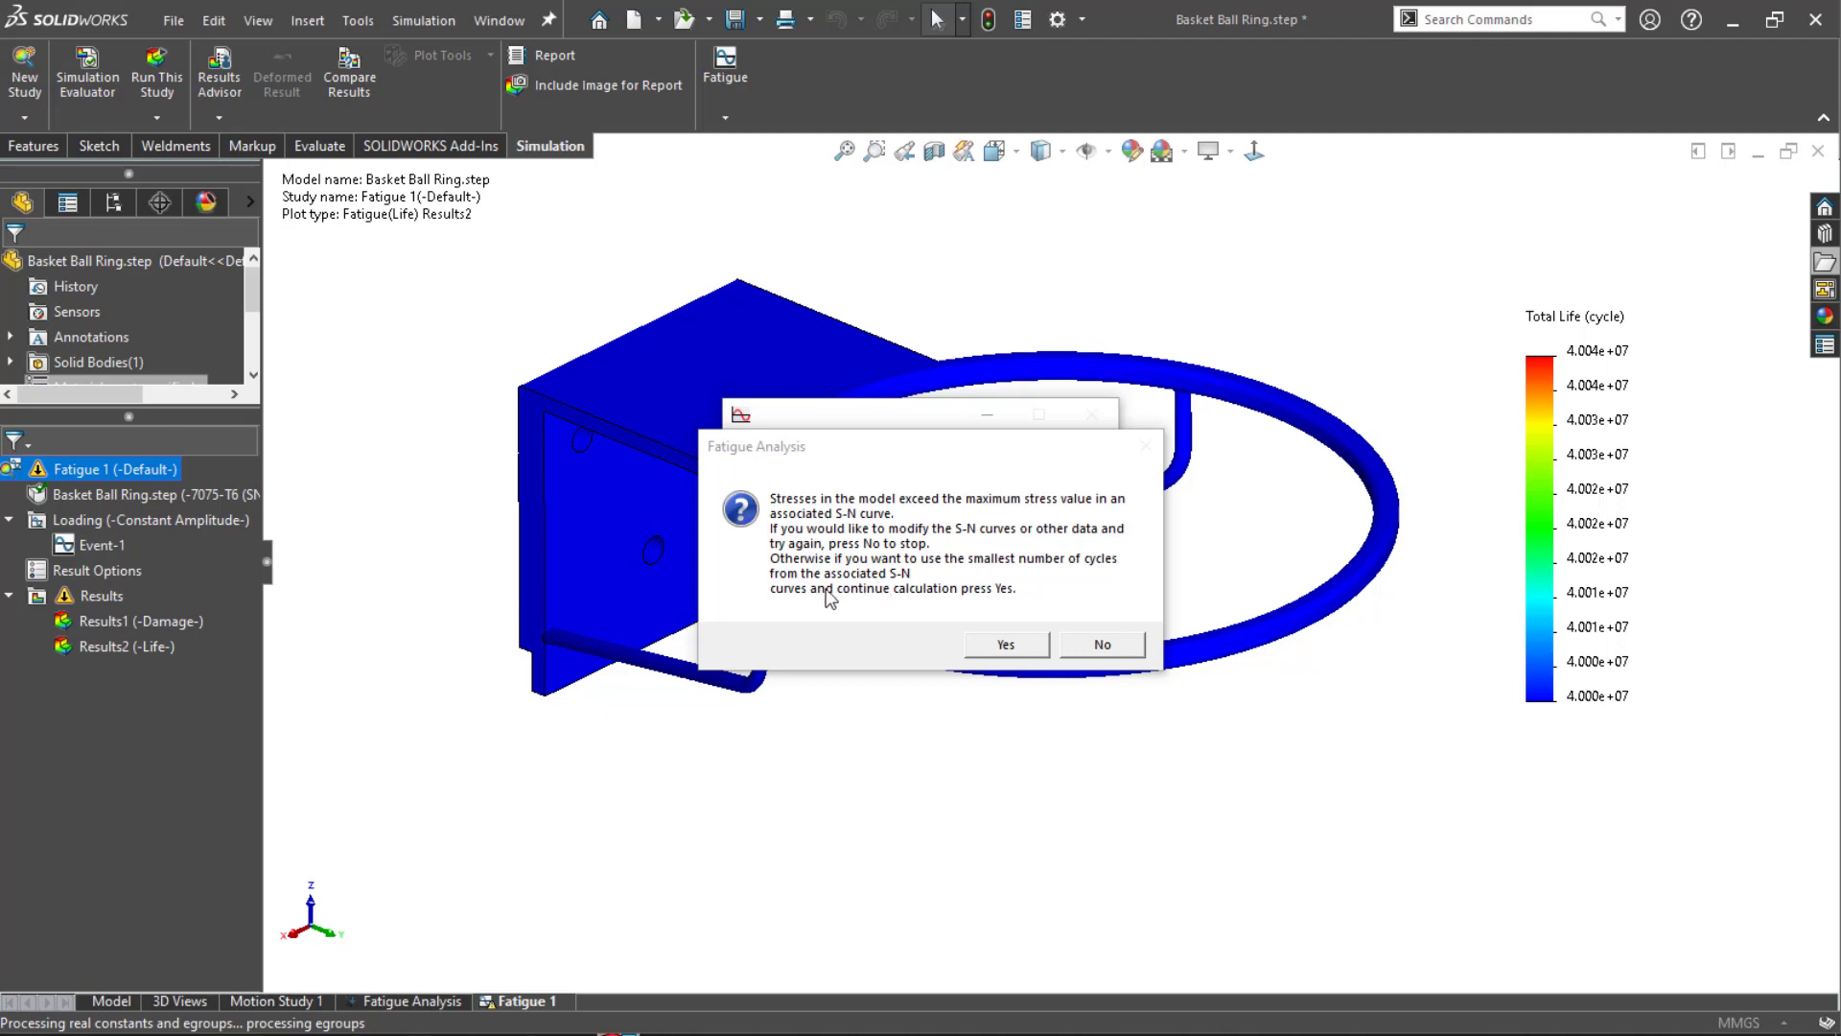
left_click(1005, 644)
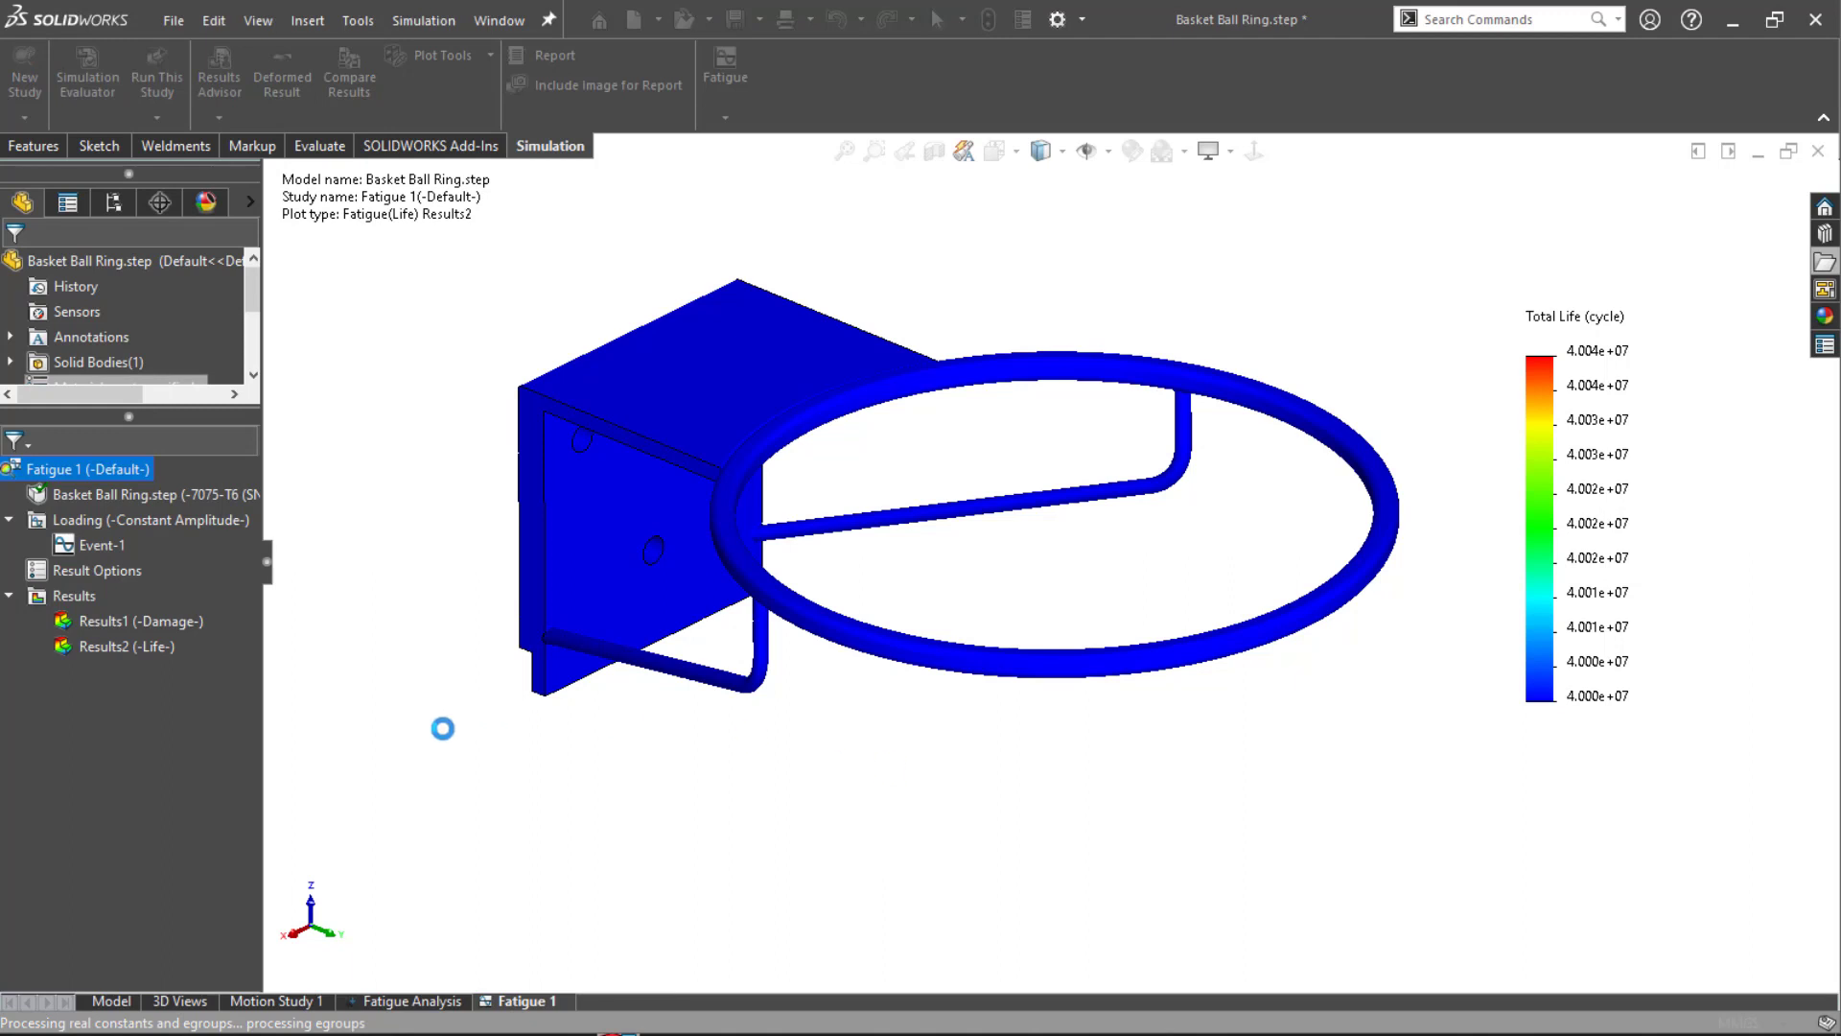
Step: Display the fatigue damage plot and examine where the support rods meet the ring
double_click(174, 625)
middle_click_drag(622, 746, 751, 469)
scroll(958, 495, "down", 5)
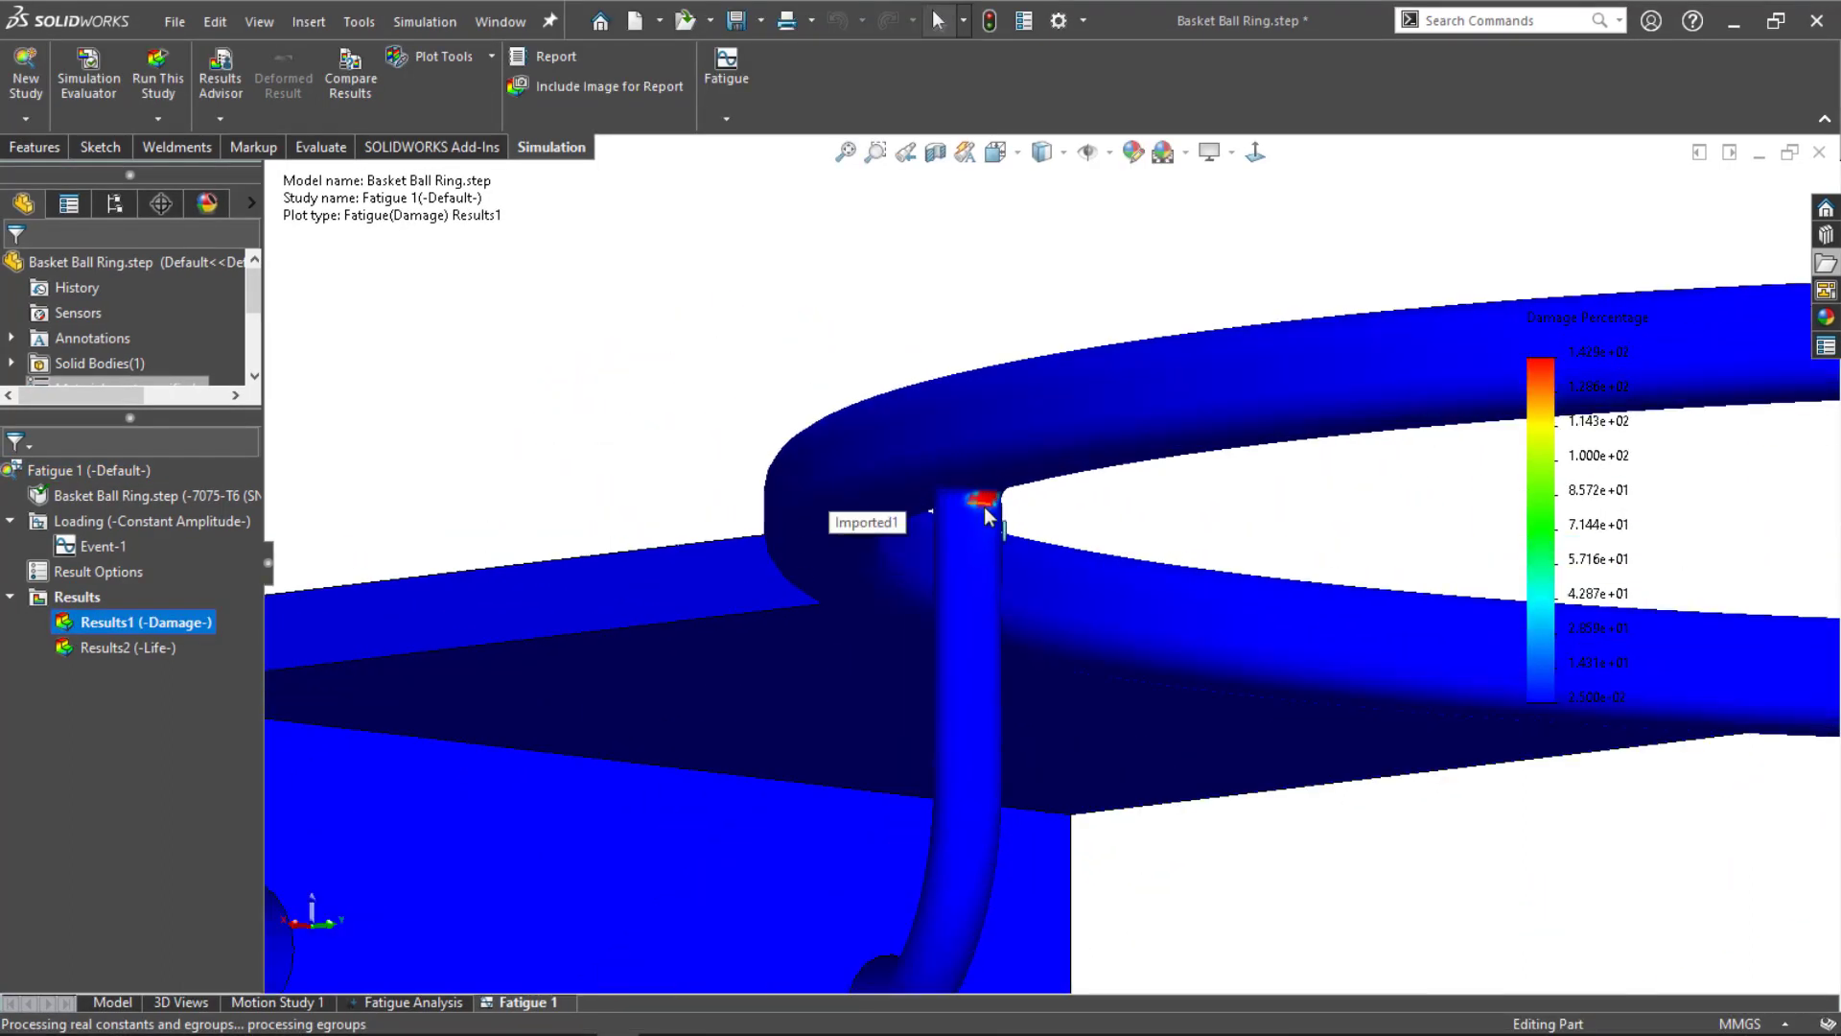
scroll(968, 503, "up", 5)
middle_click_drag(987, 514, 1176, 748)
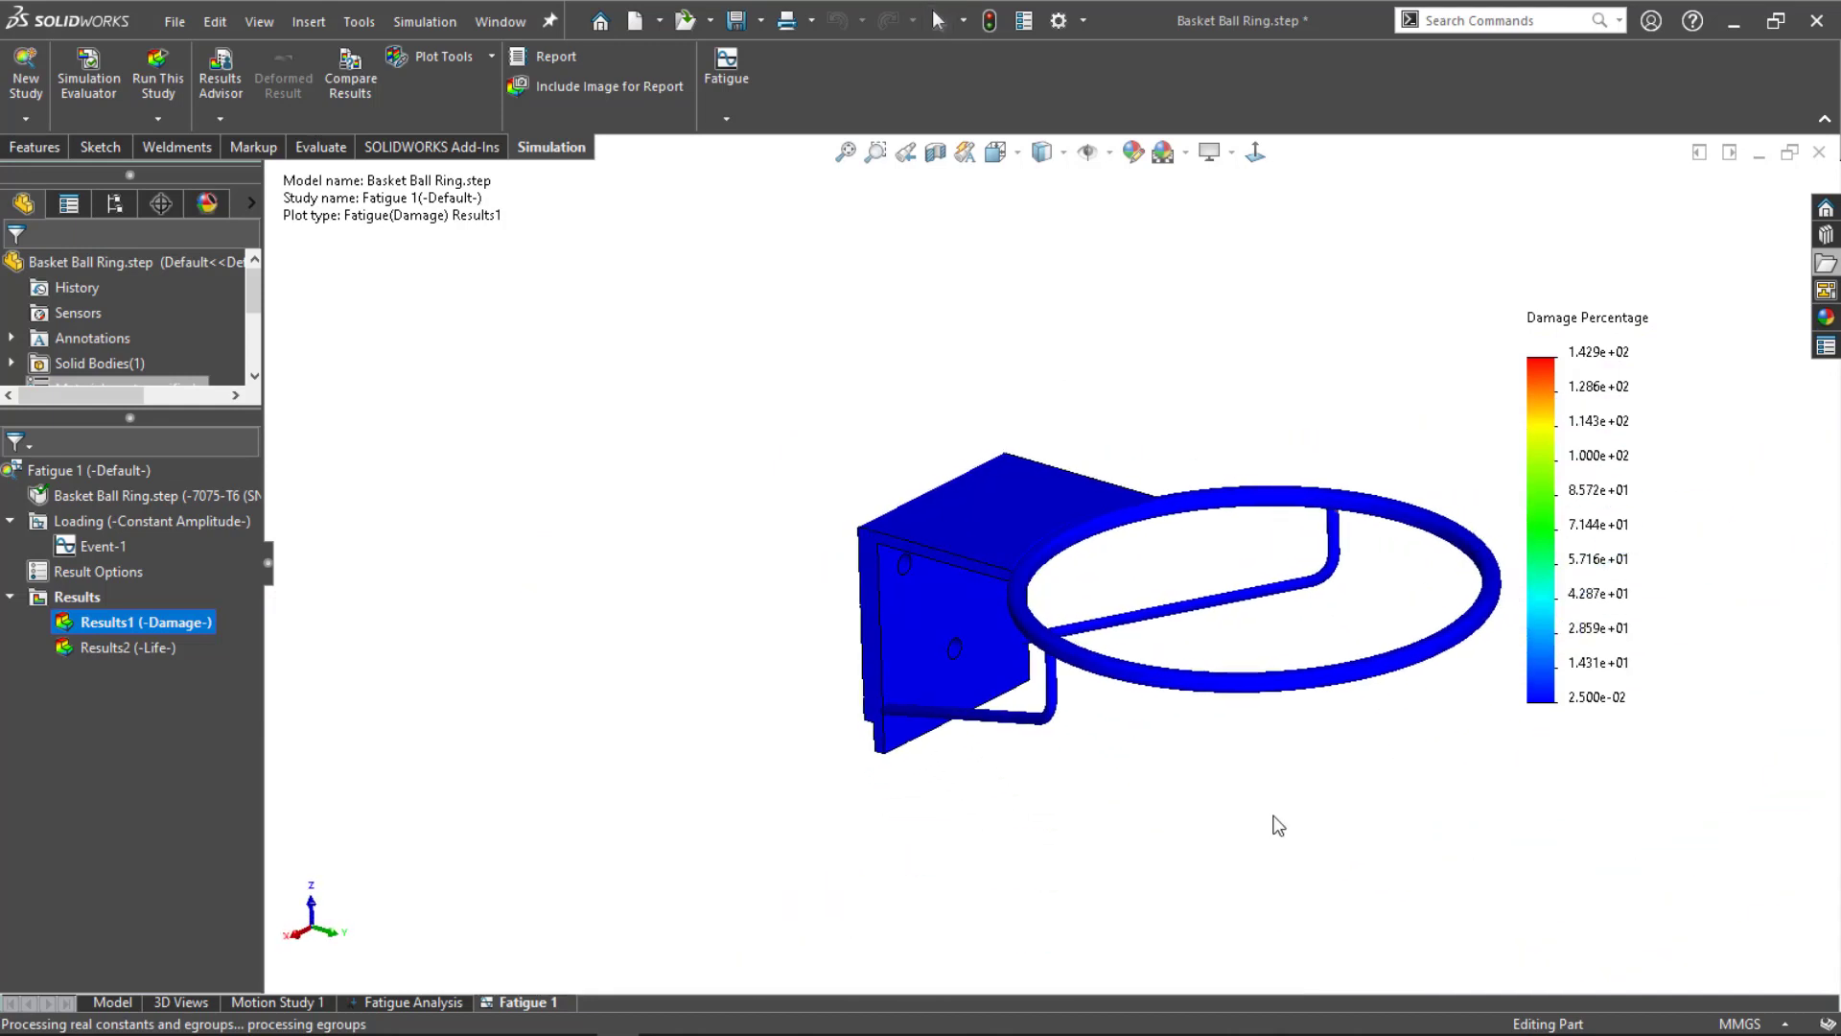
scroll(1272, 816, "down", 1)
scroll(1412, 440, "down", 2)
Step: Display the total life plot and examine the upper ends of both support rods
left_click(96, 644)
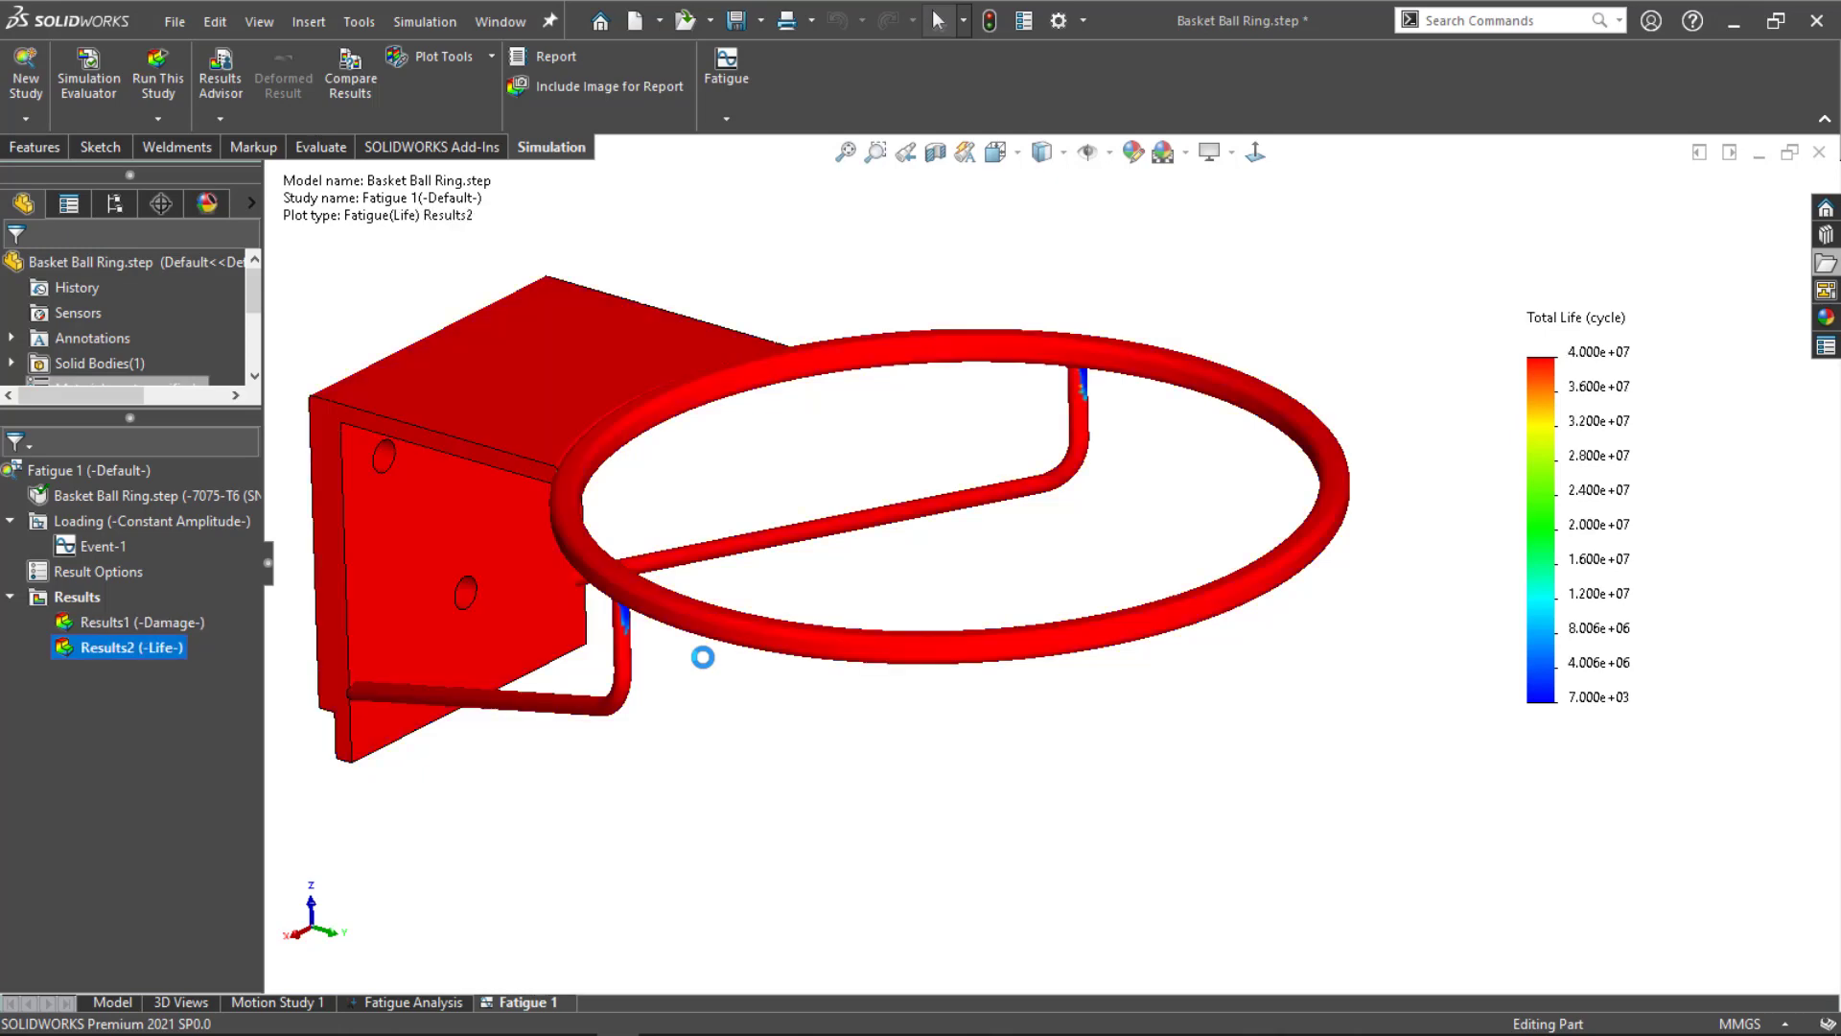
middle_click_drag(852, 707, 784, 579)
scroll(716, 503, "down", 3)
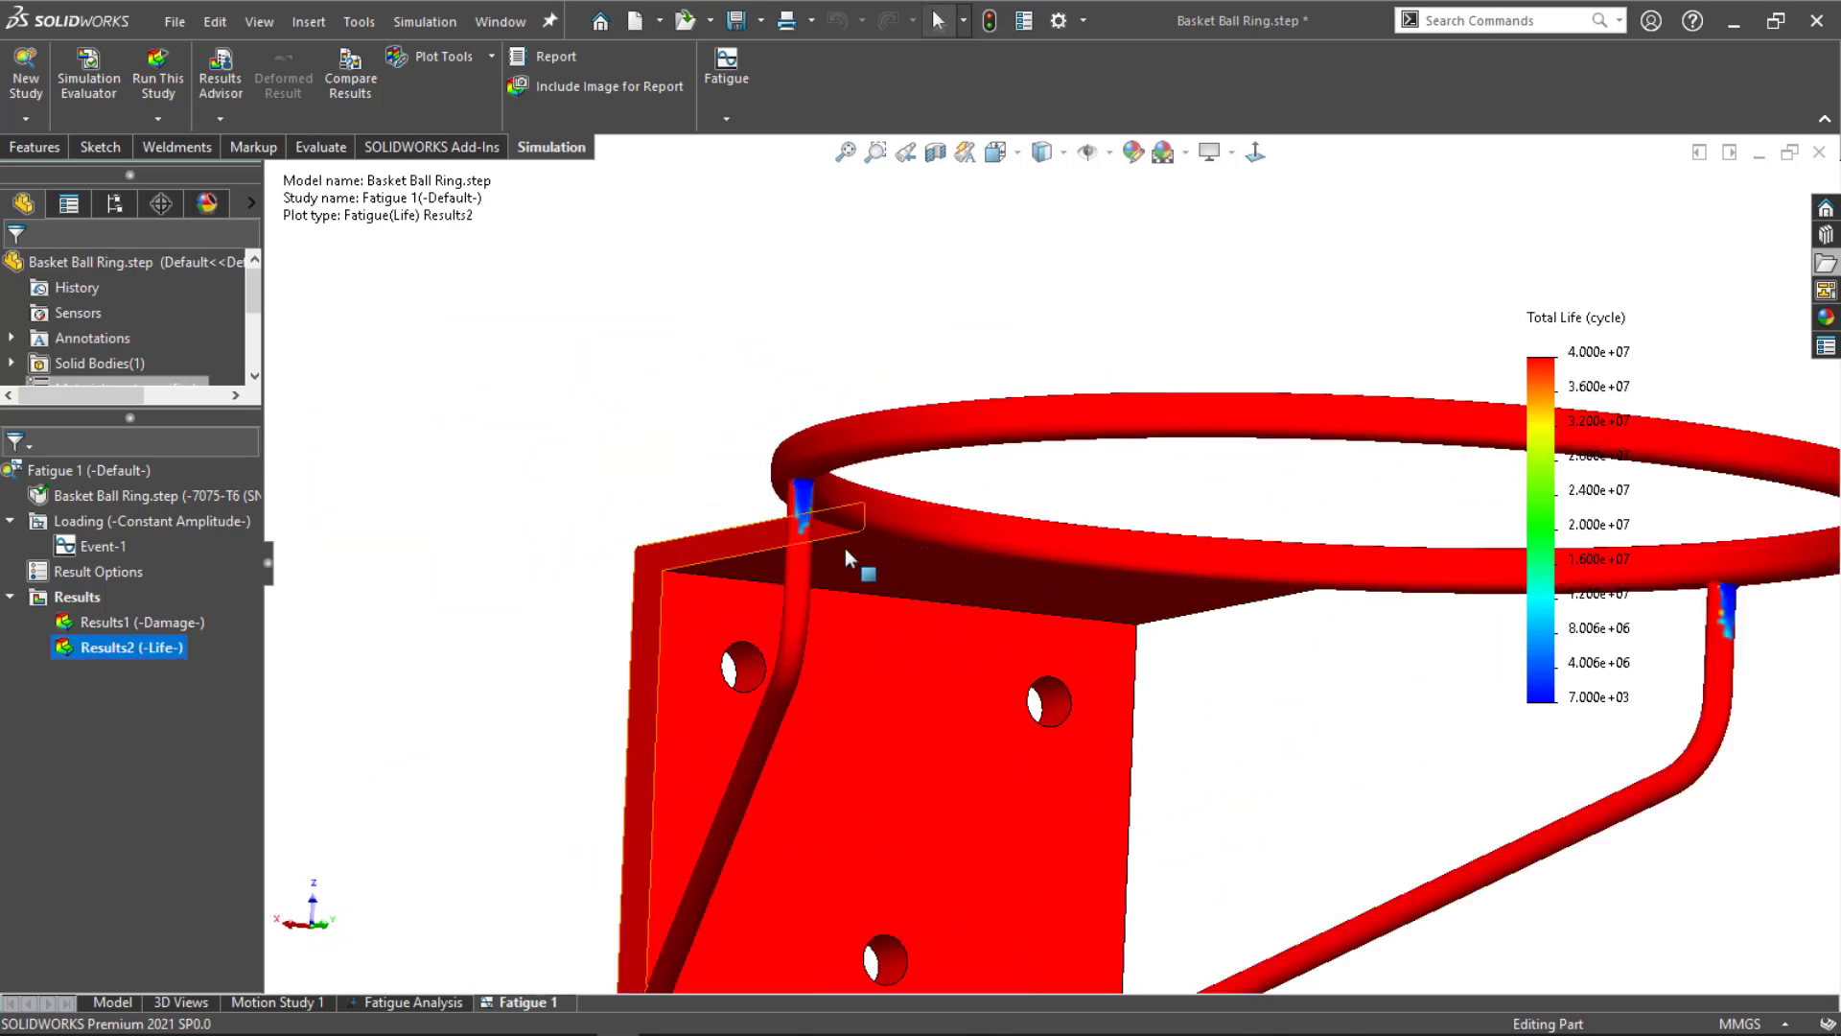
scroll(1459, 700, "up", 4)
scroll(1322, 597, "down", 2)
middle_click_drag(1162, 642, 988, 806)
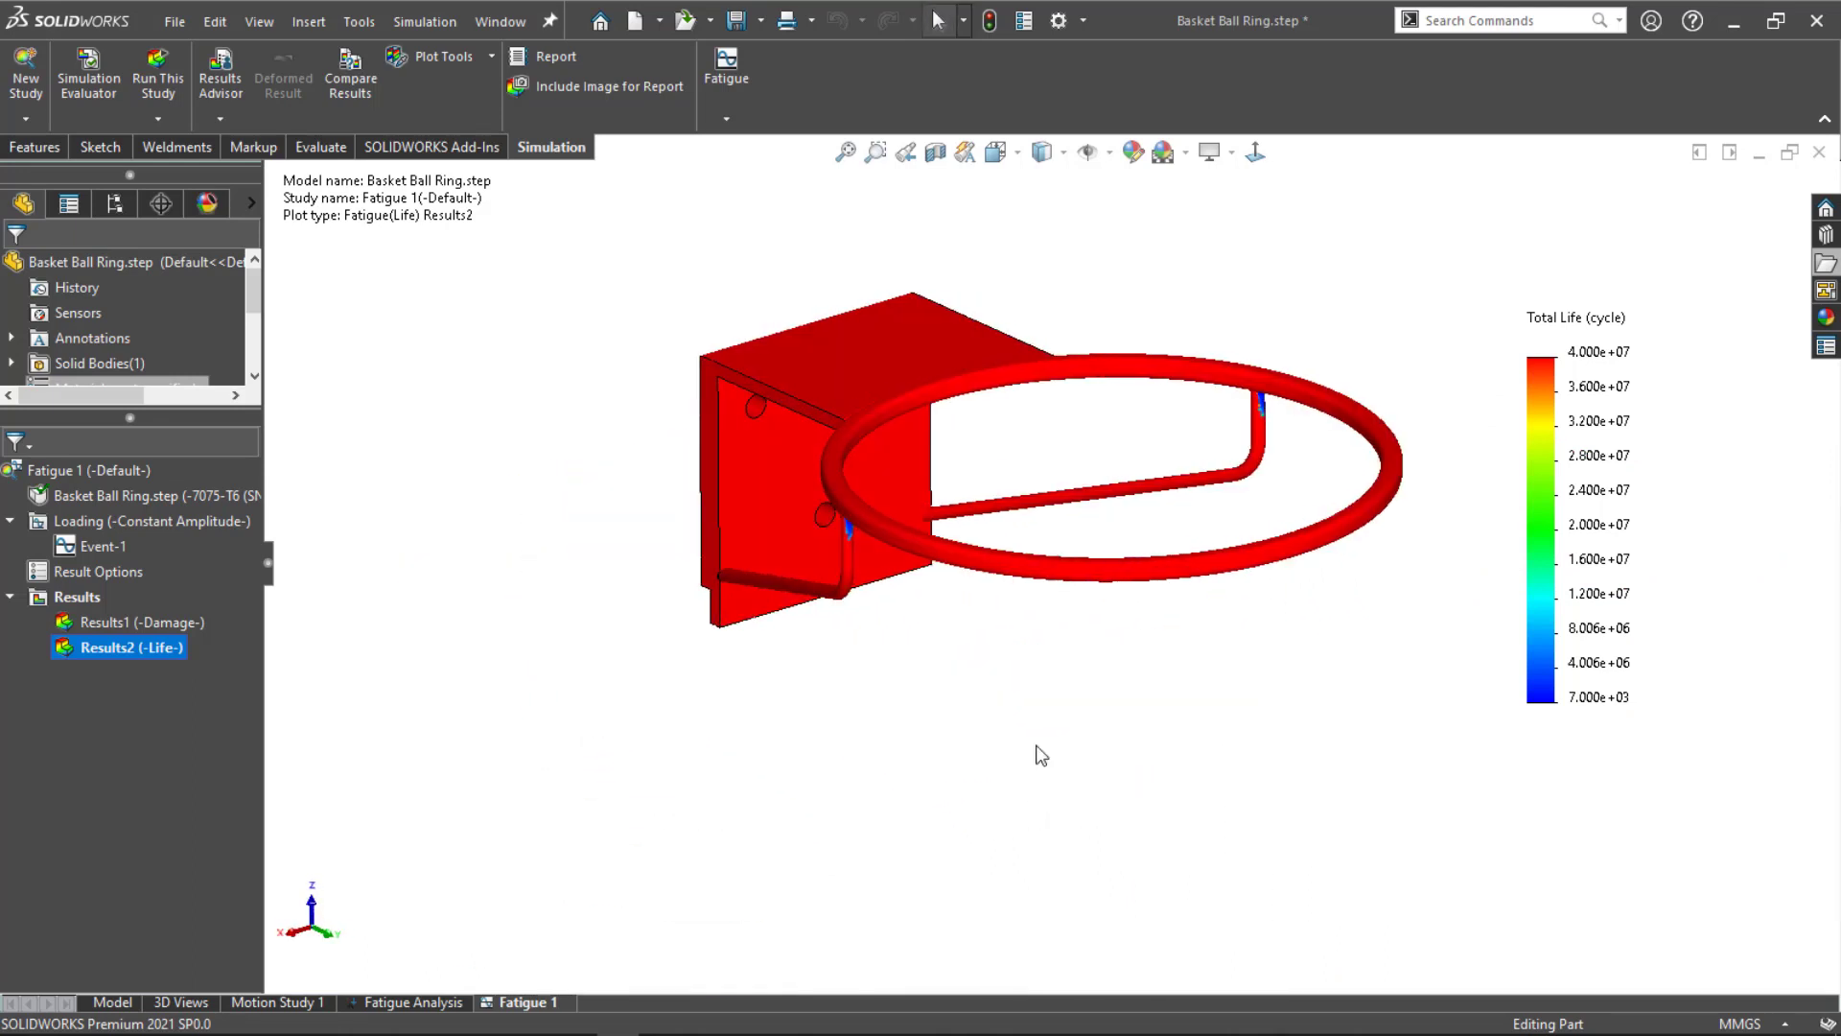
scroll(1185, 364, "down", 2)
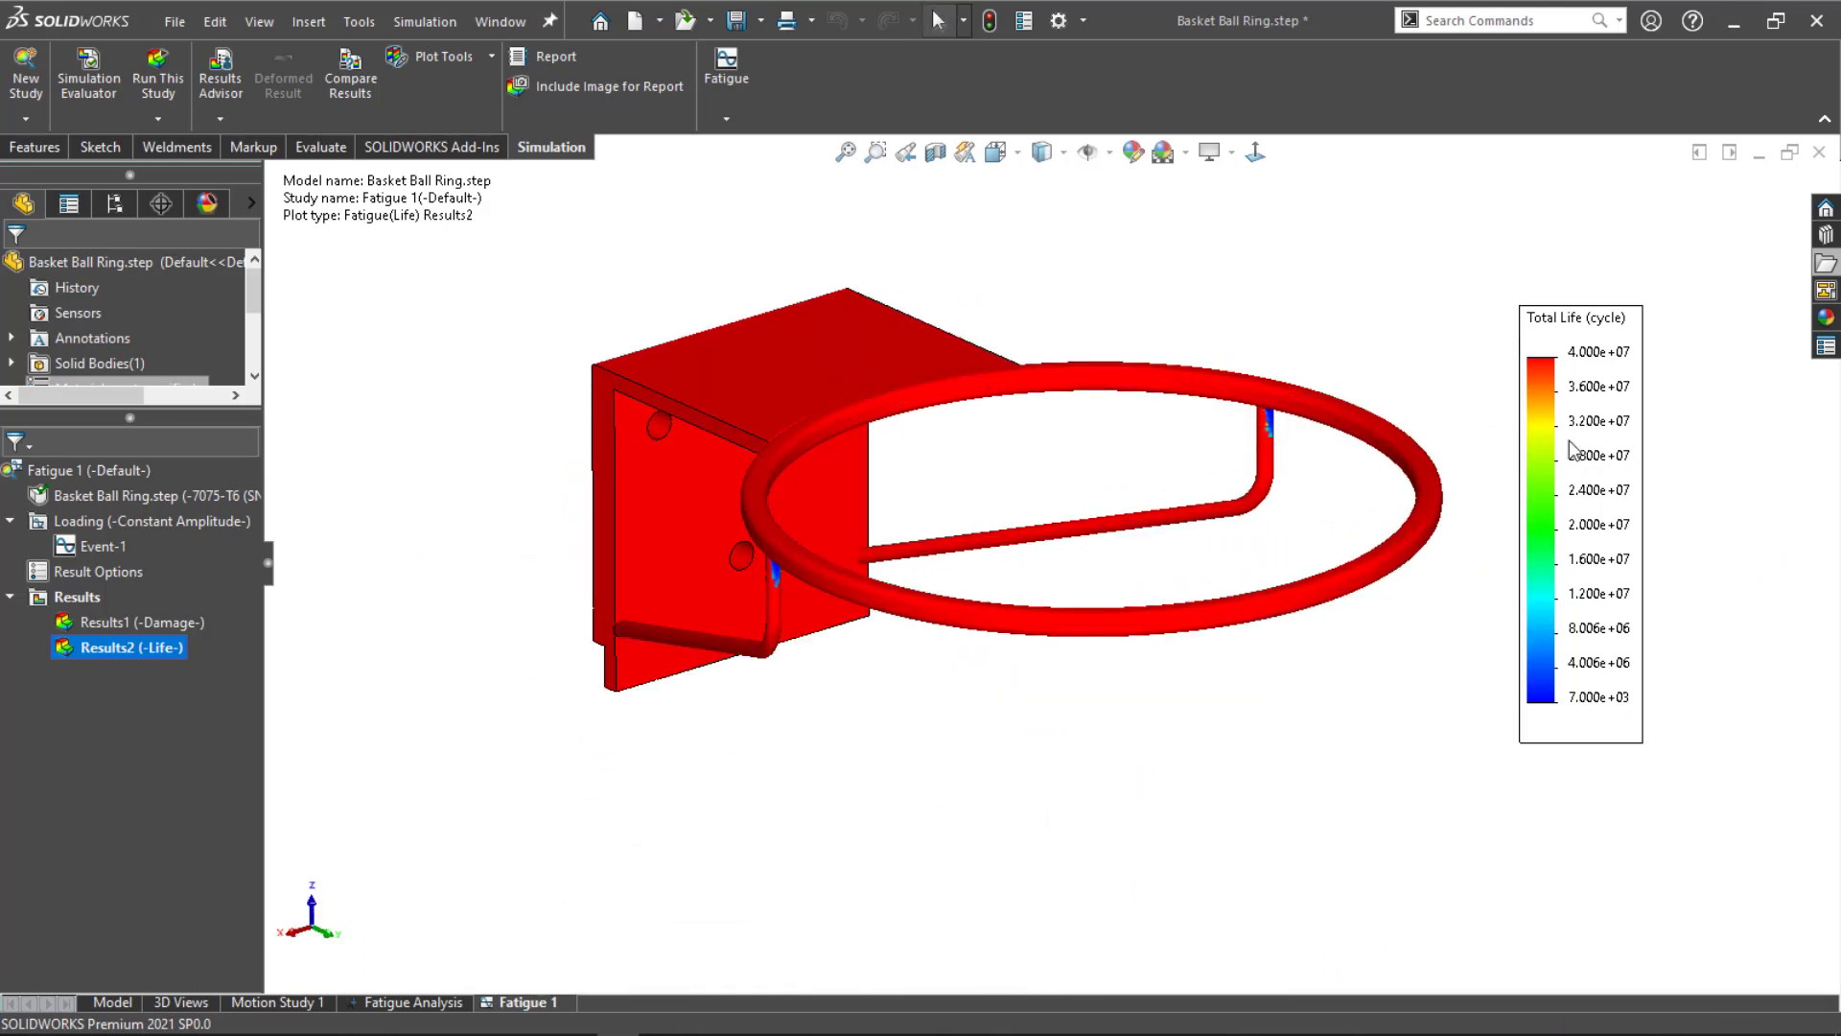
Step: Format the life plot's legend with general numbers and 10 decimals, and flip its color scale
right_click(1589, 407)
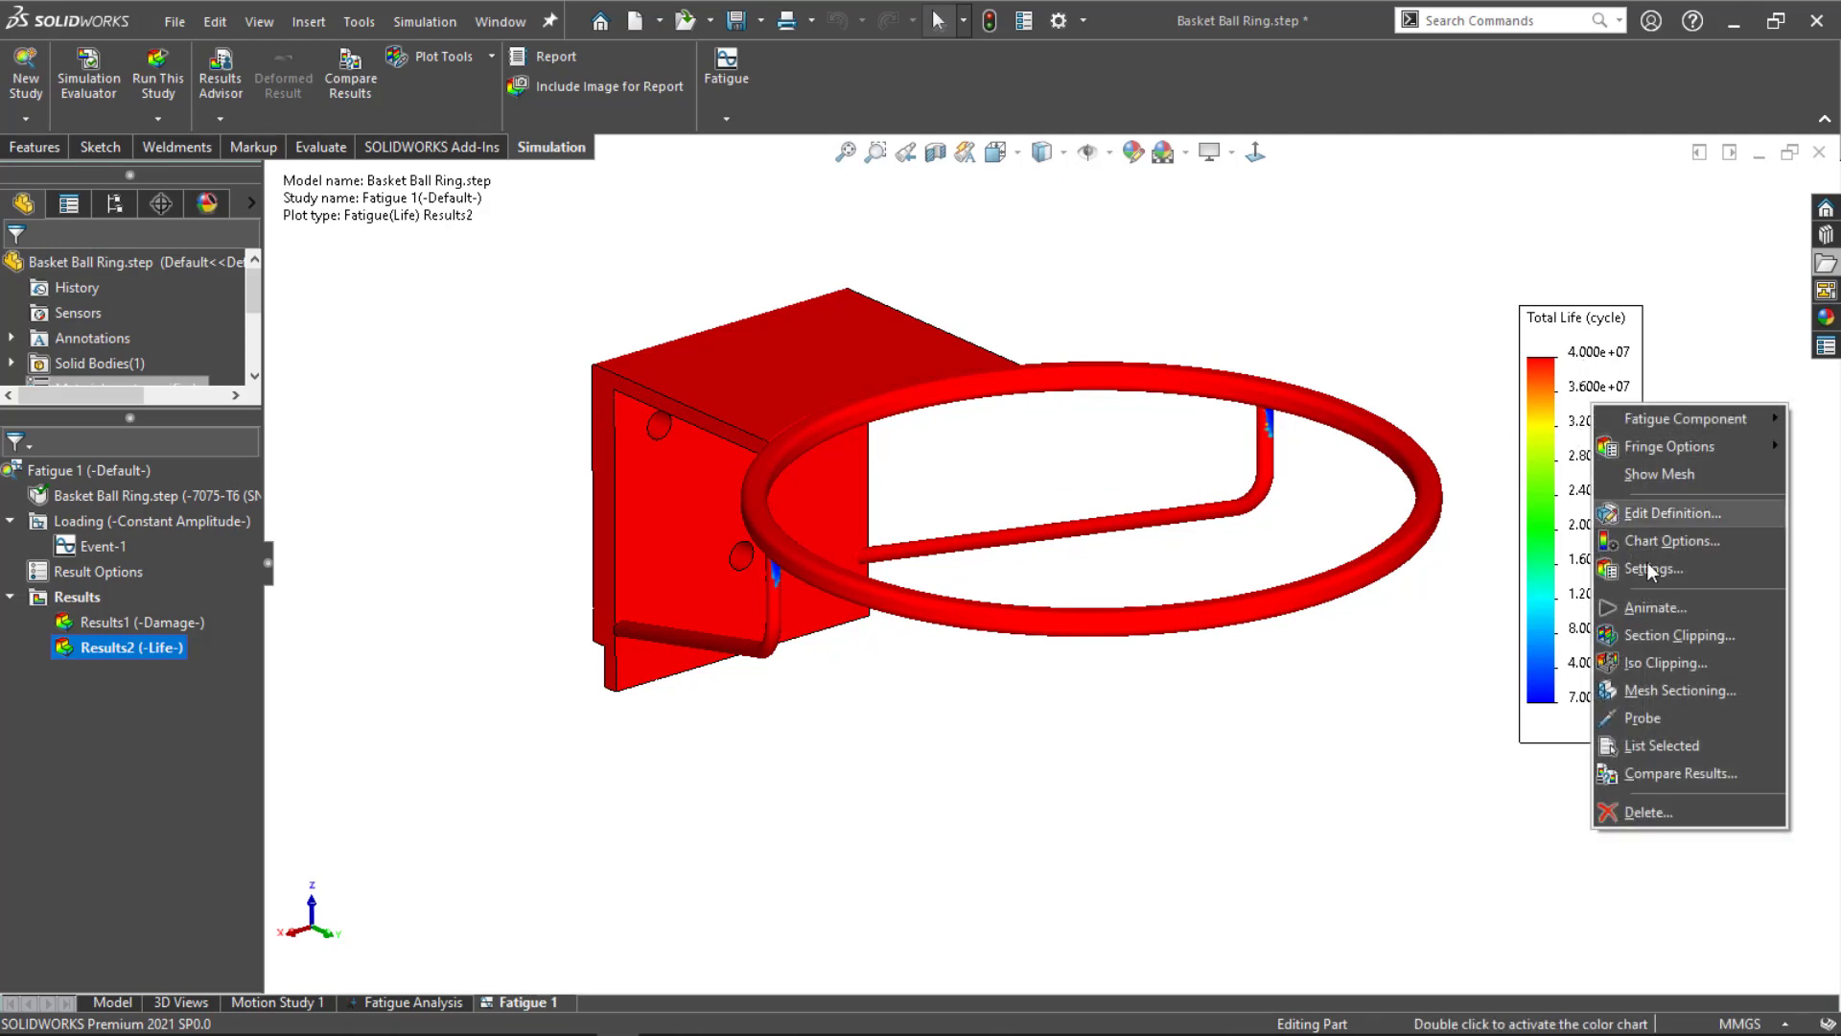
left_click(1651, 510)
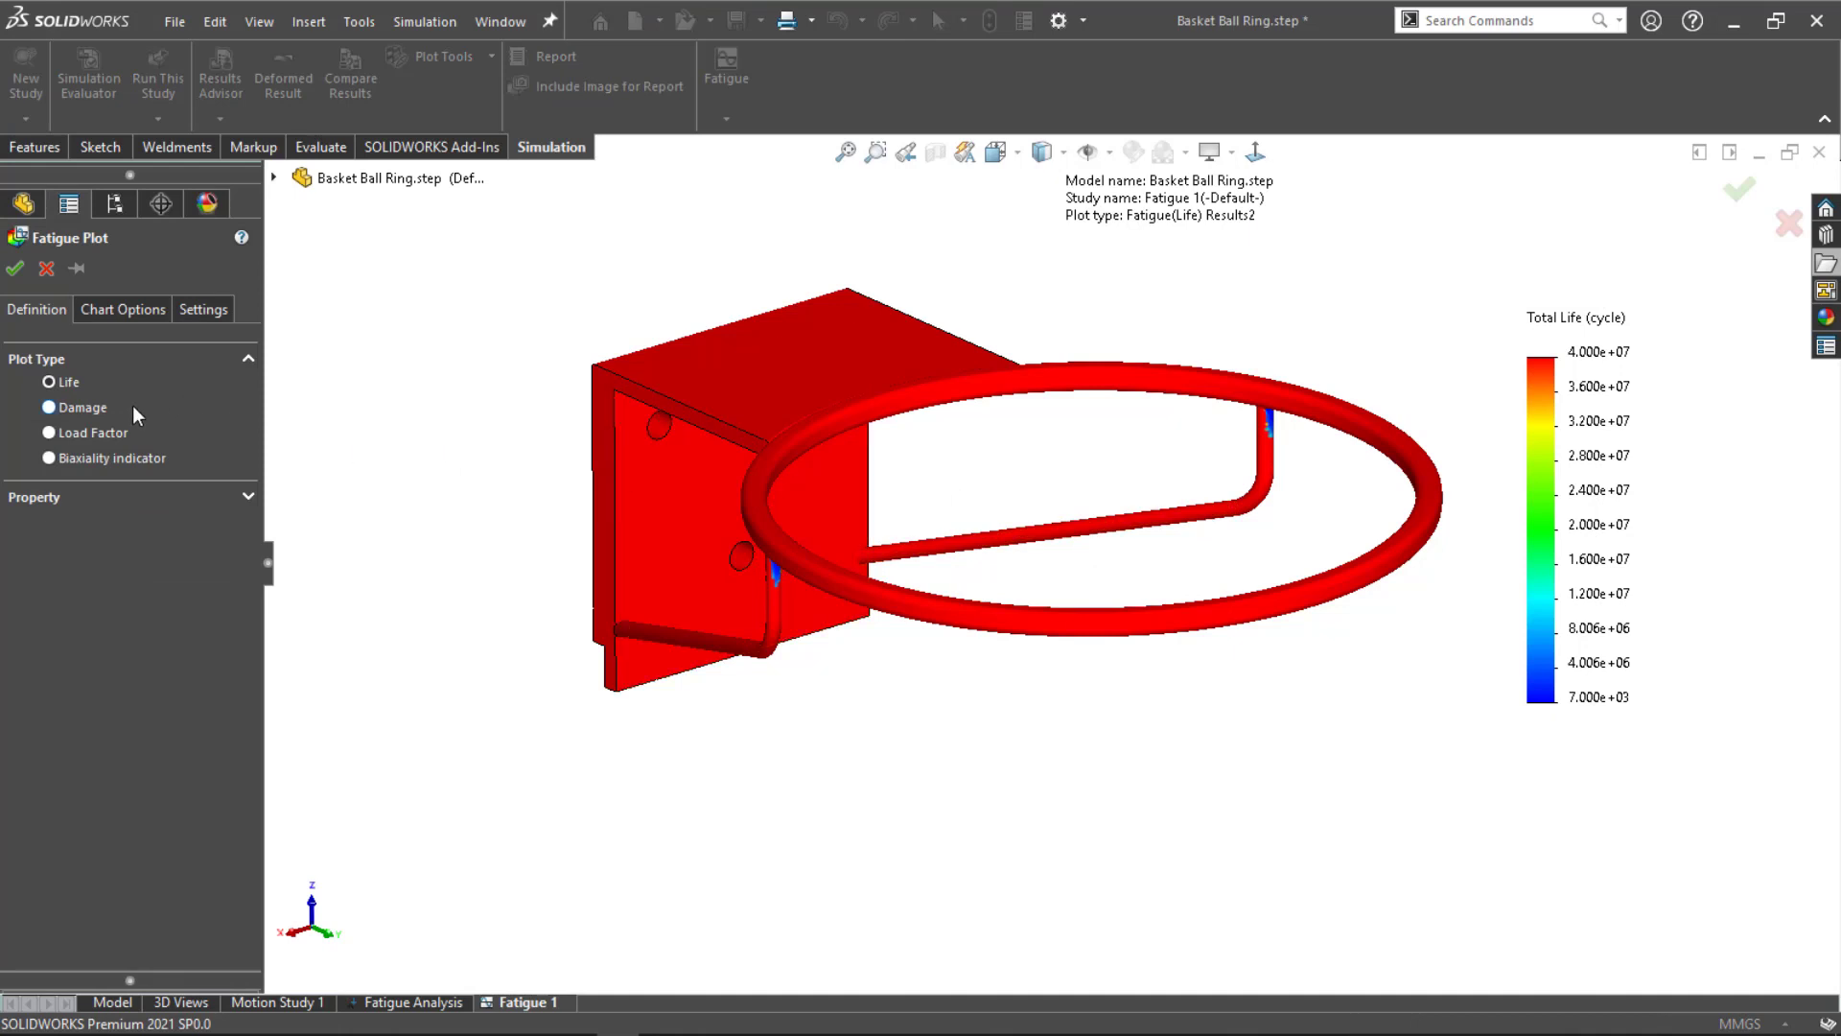
left_click(111, 310)
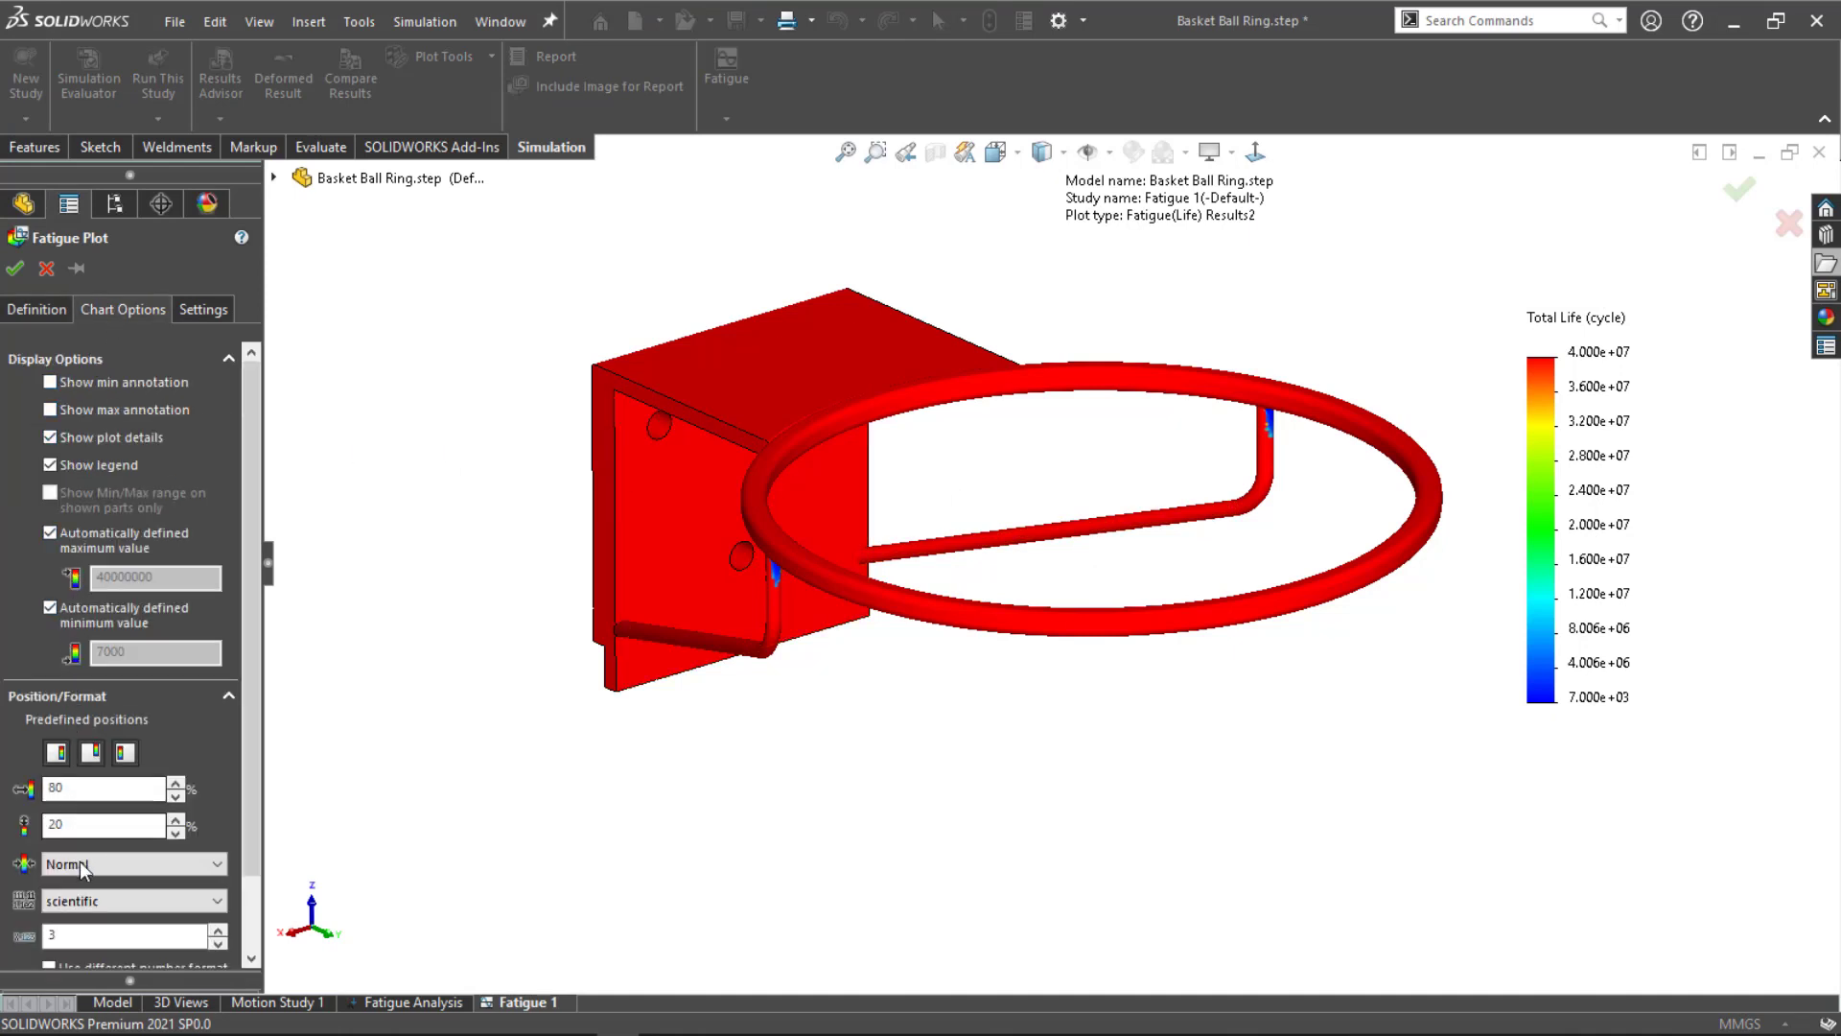
left_click(91, 902)
left_click(95, 948)
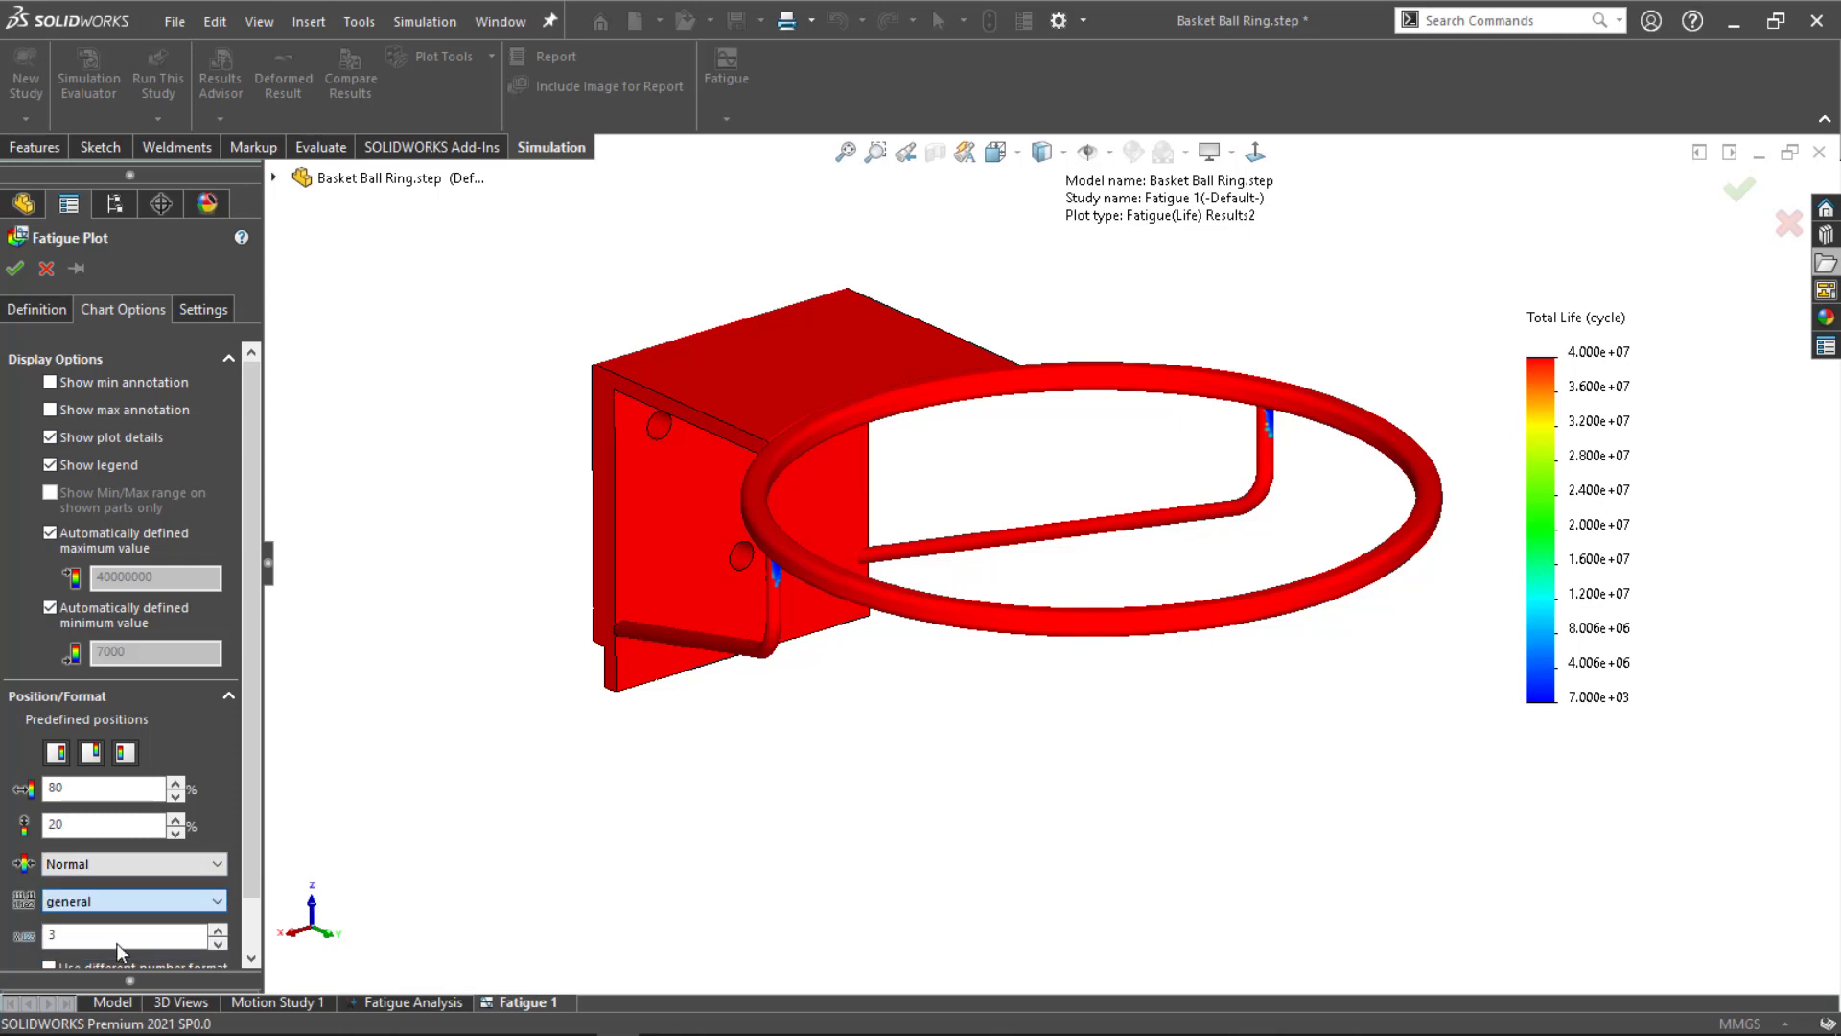
left_click_drag(132, 936, 3, 947)
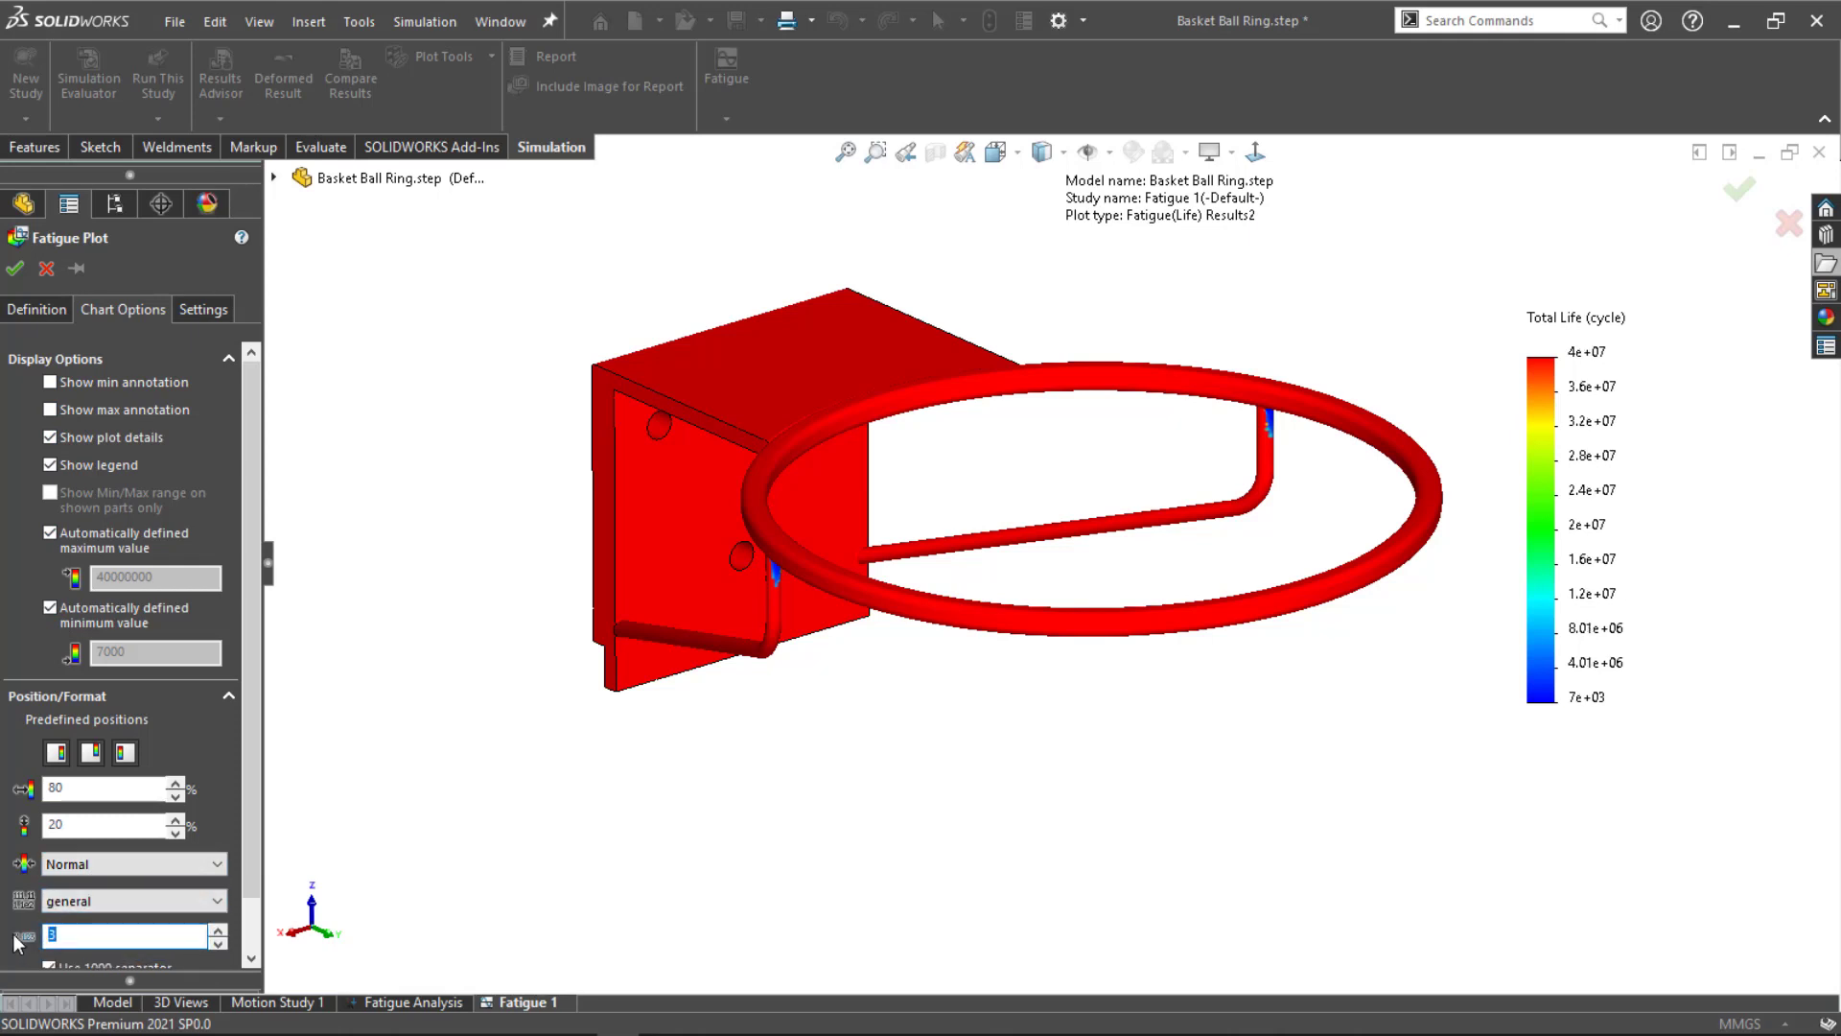
type("10")
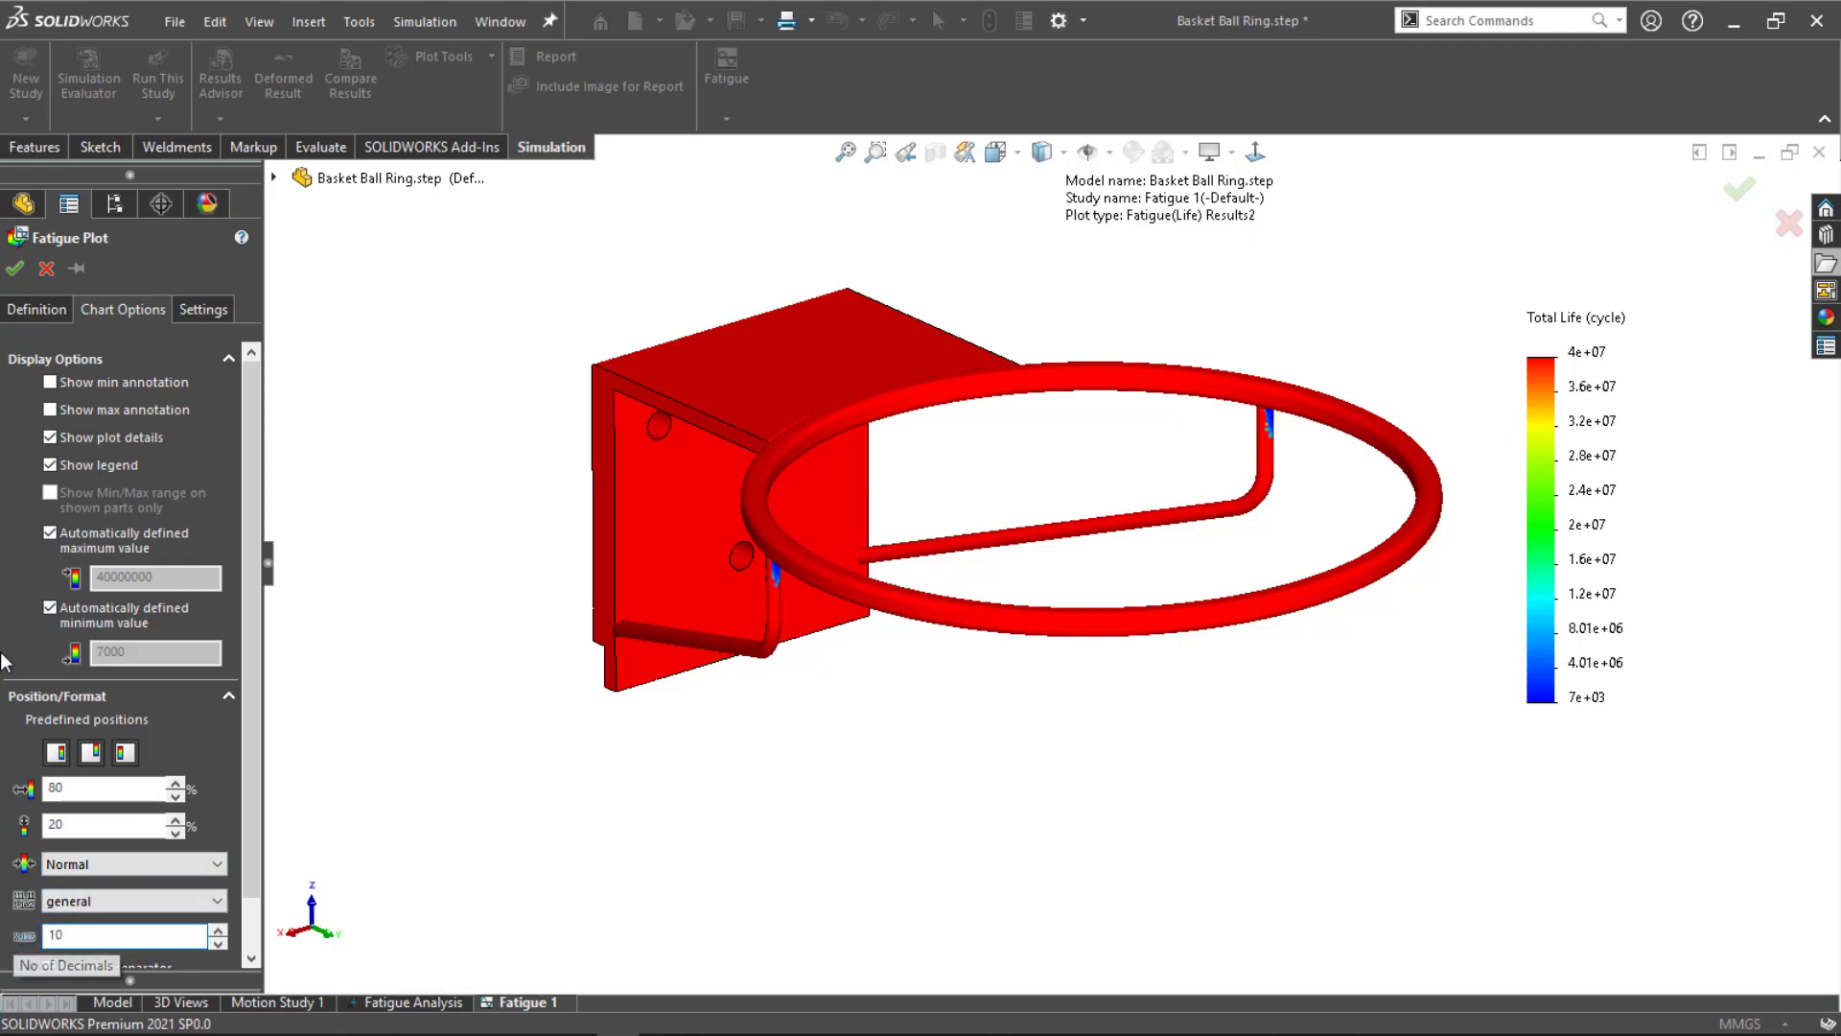
left_click(19, 267)
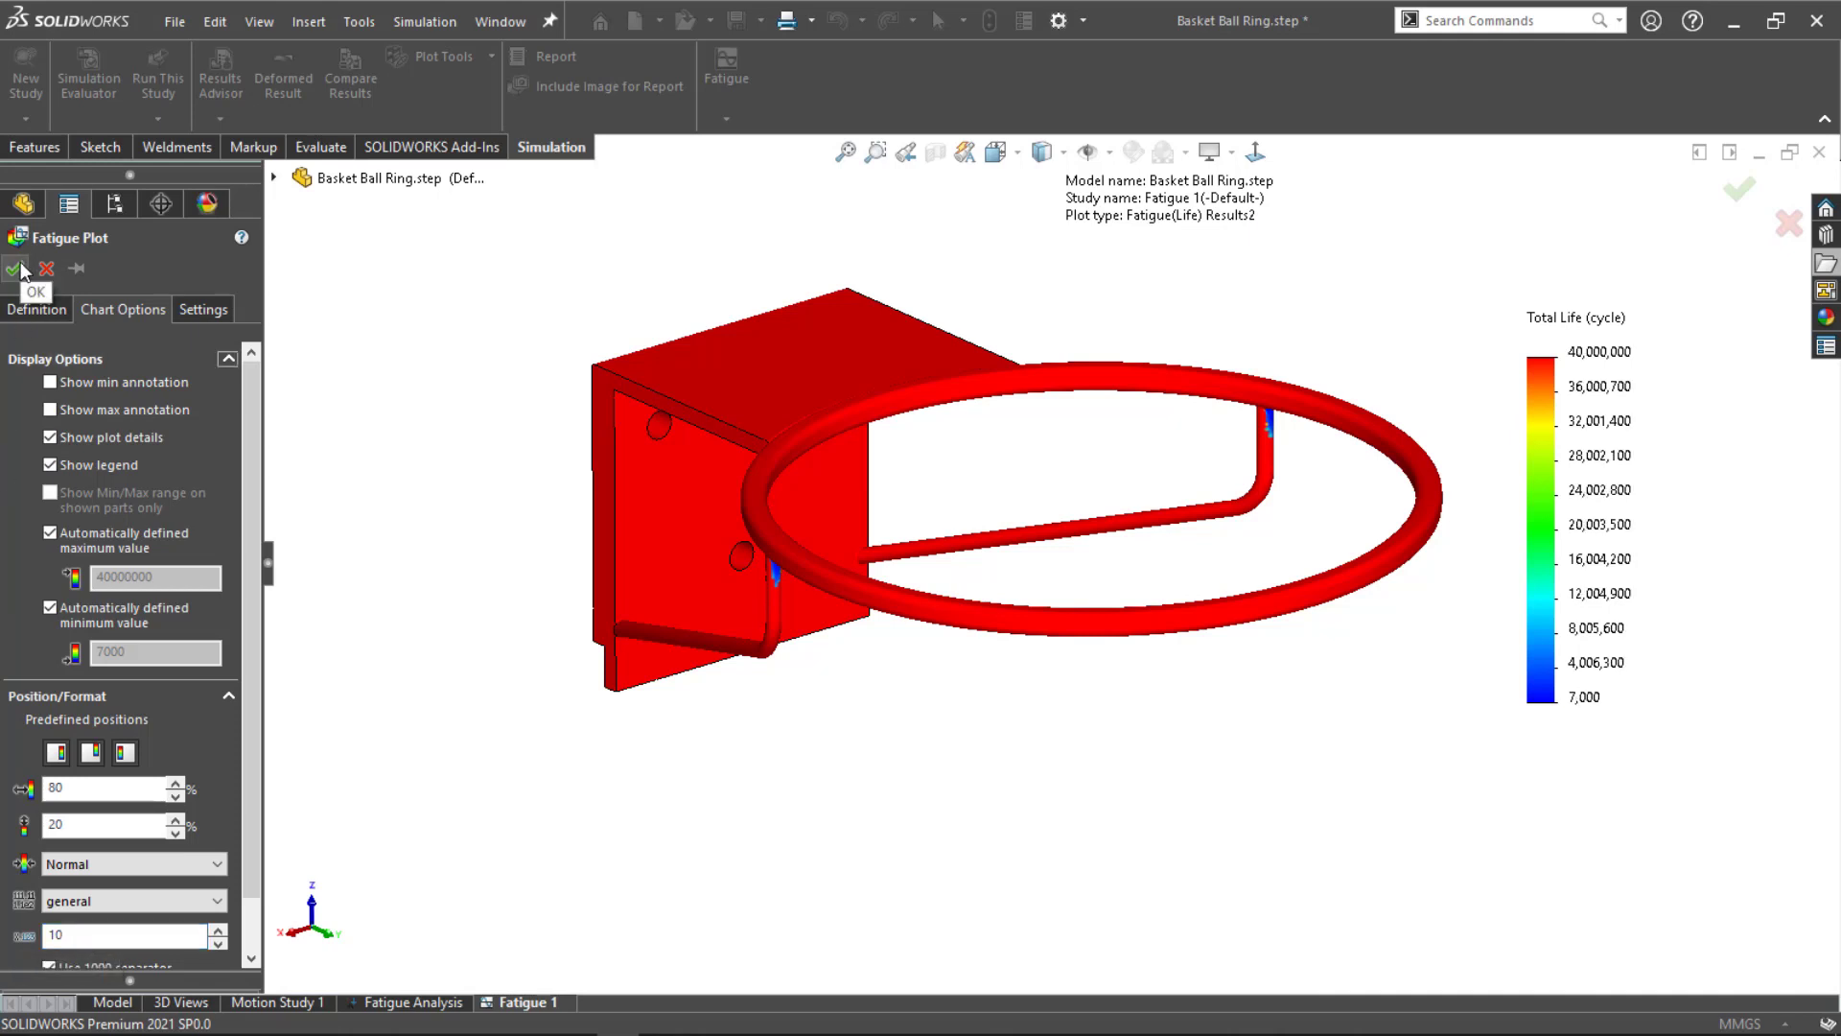
left_click(20, 269)
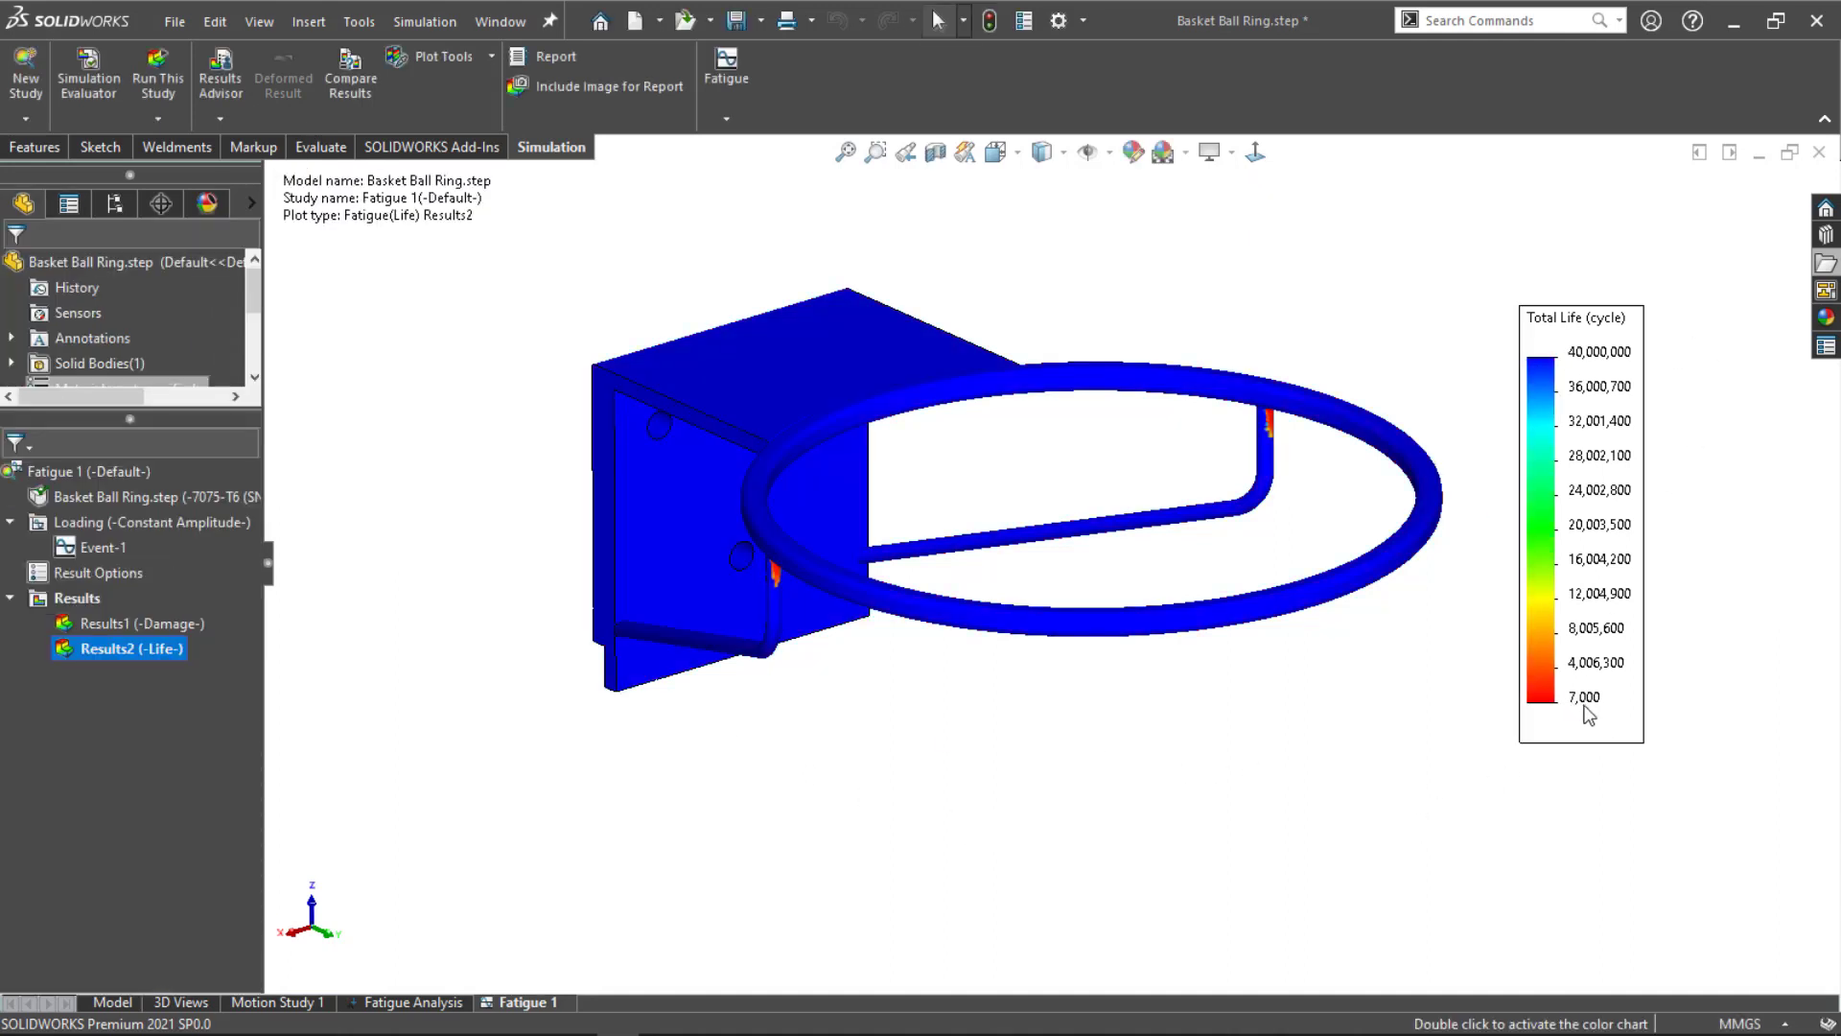
Step: Examine the reformatted total life plot around both joints between the support rods and the ring
middle_click_drag(1161, 550, 815, 571)
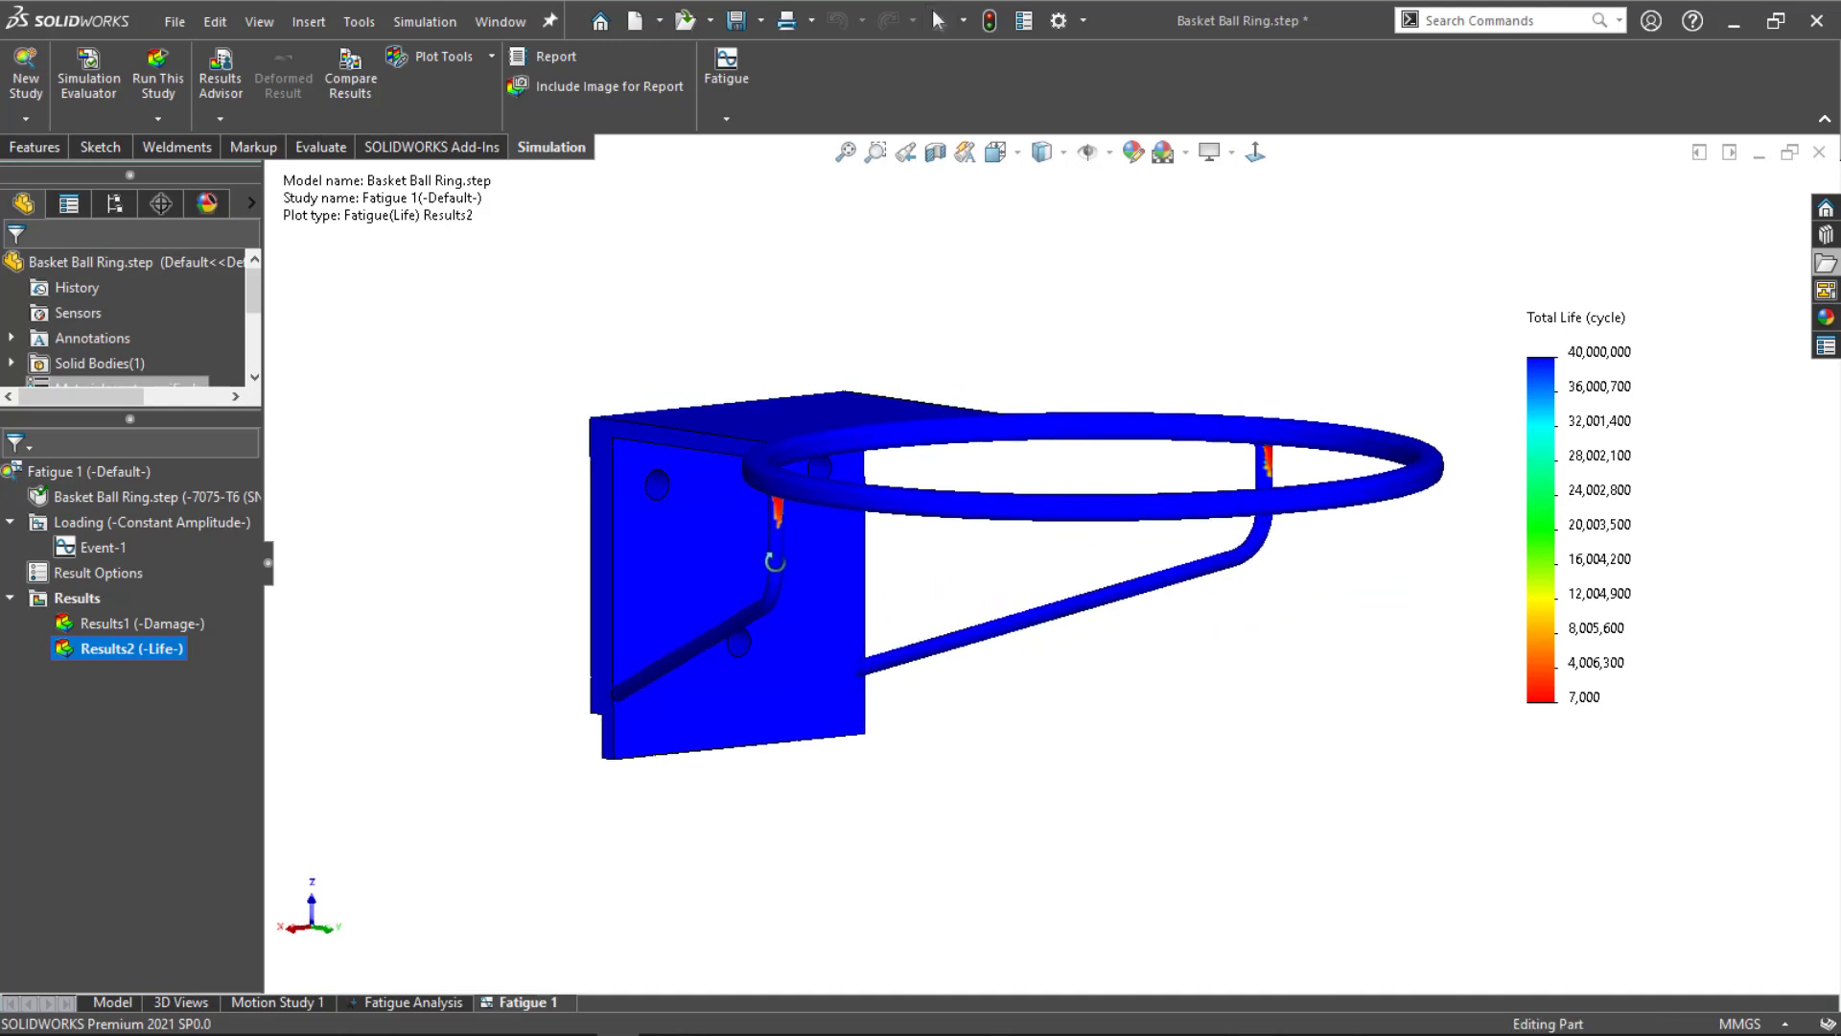
scroll(786, 563, "down", 1)
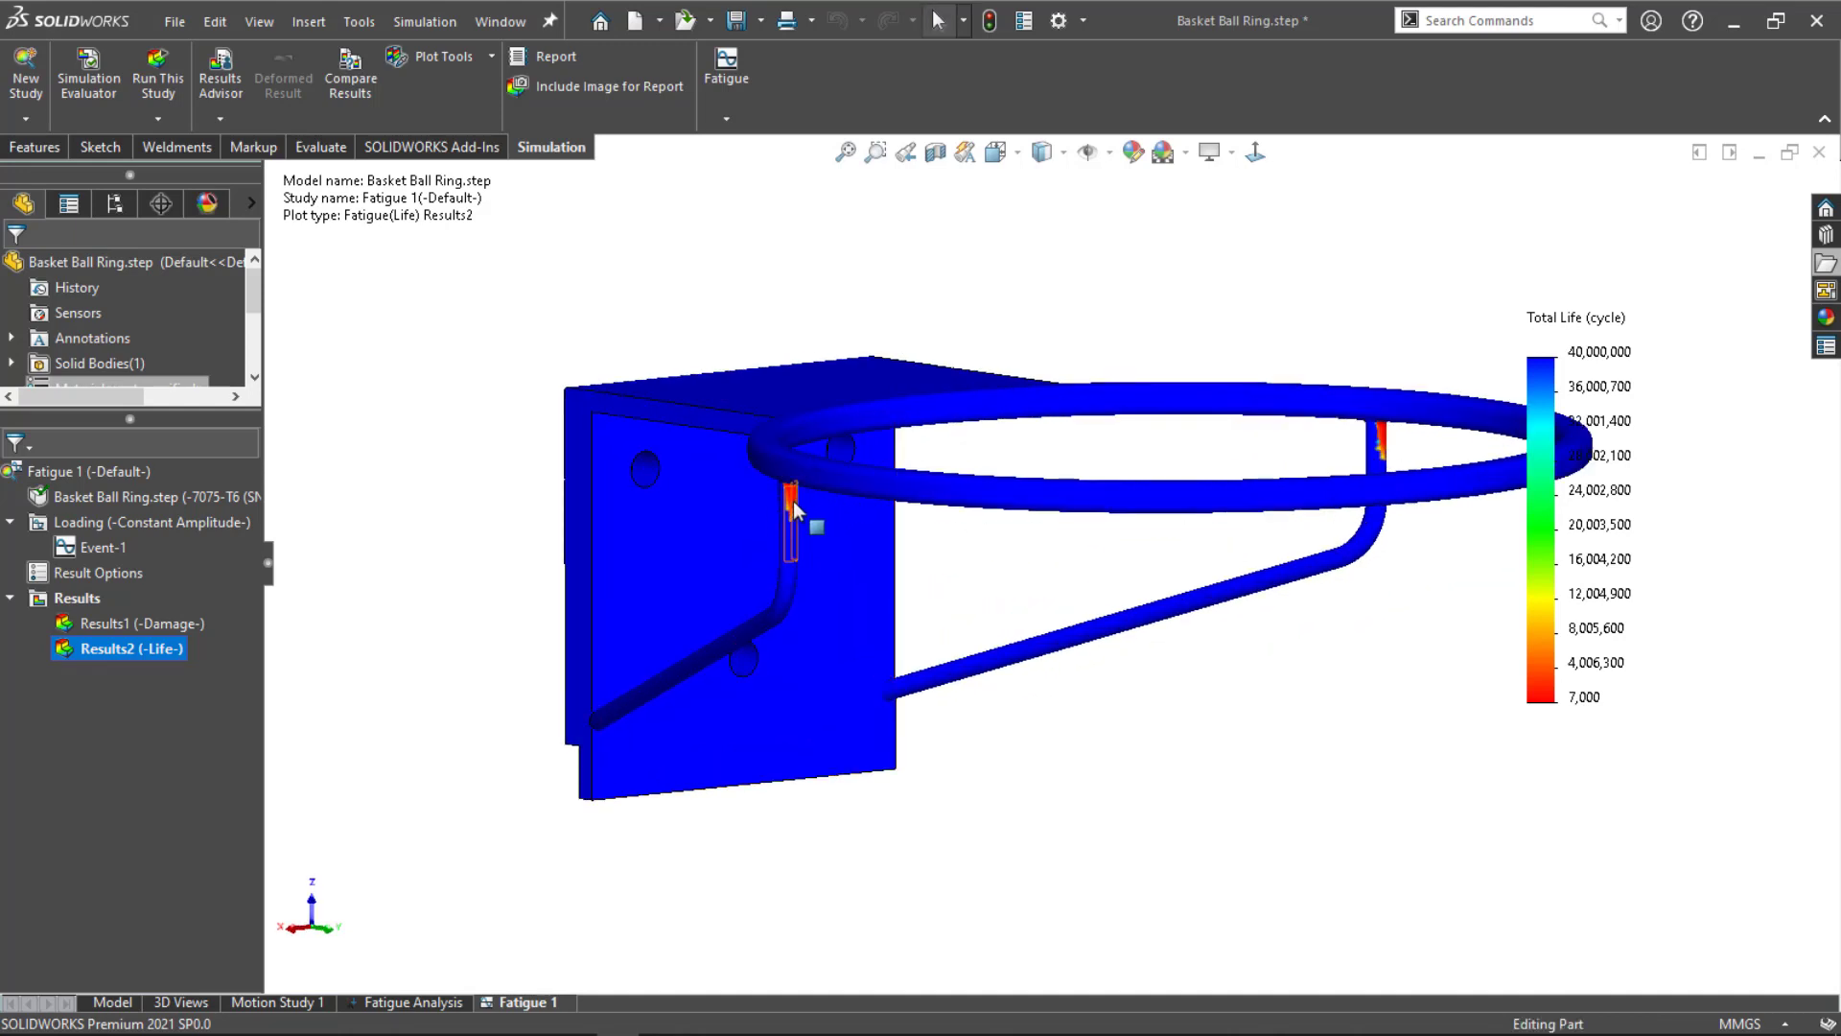
middle_click_drag(1523, 583, 1471, 495)
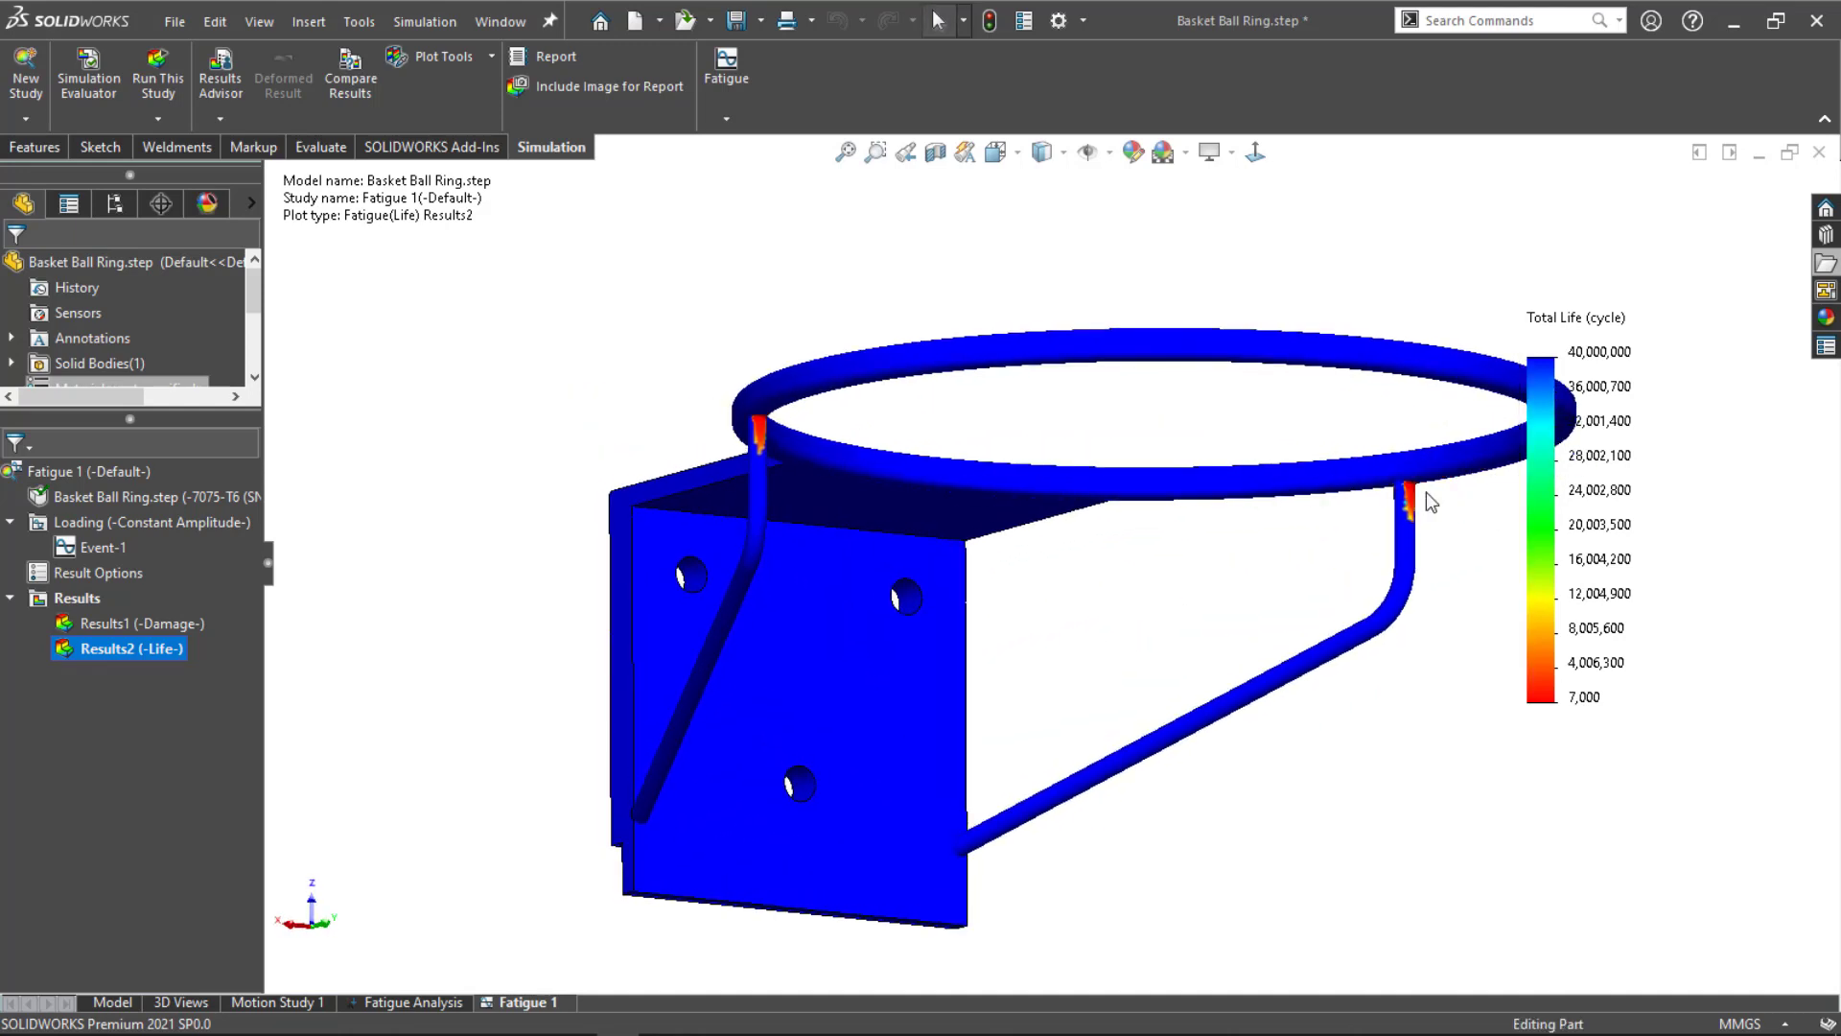
scroll(1343, 746, "up", 2)
middle_click_drag(1343, 746, 1310, 848)
scroll(1167, 502, "down", 2)
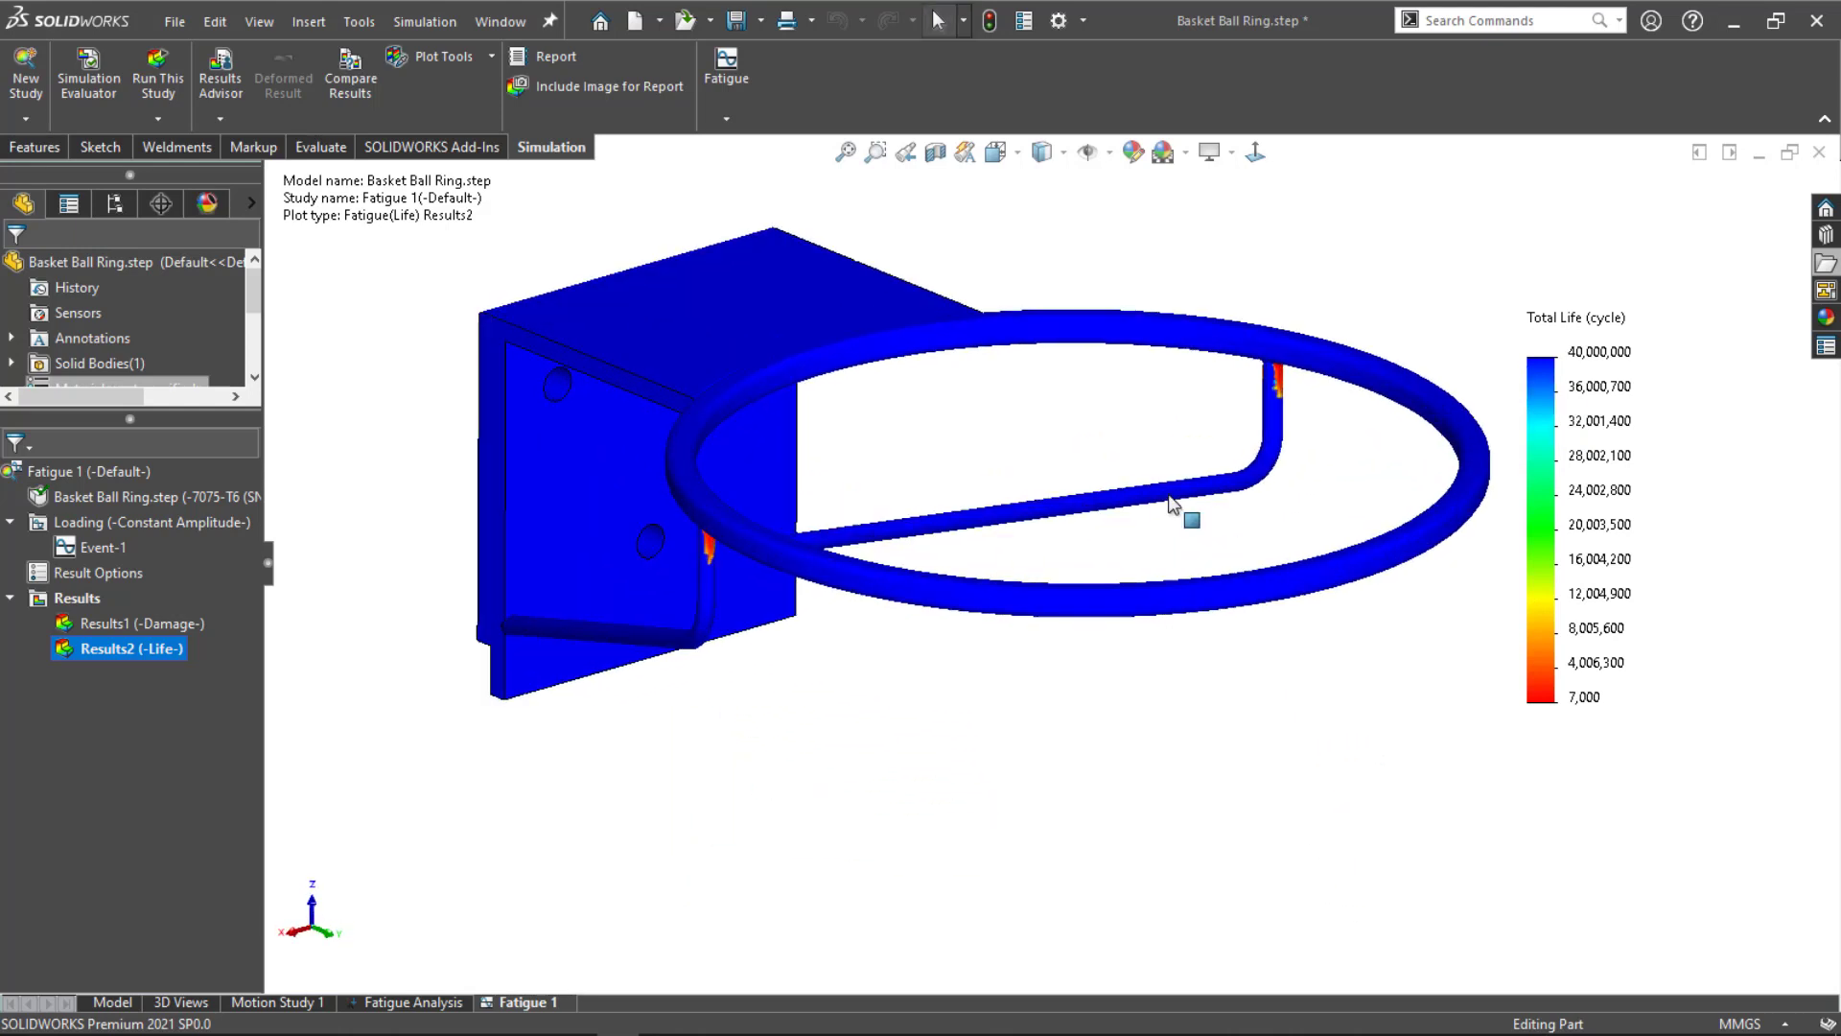
scroll(1118, 681, "up", 2)
scroll(1261, 350, "down", 2)
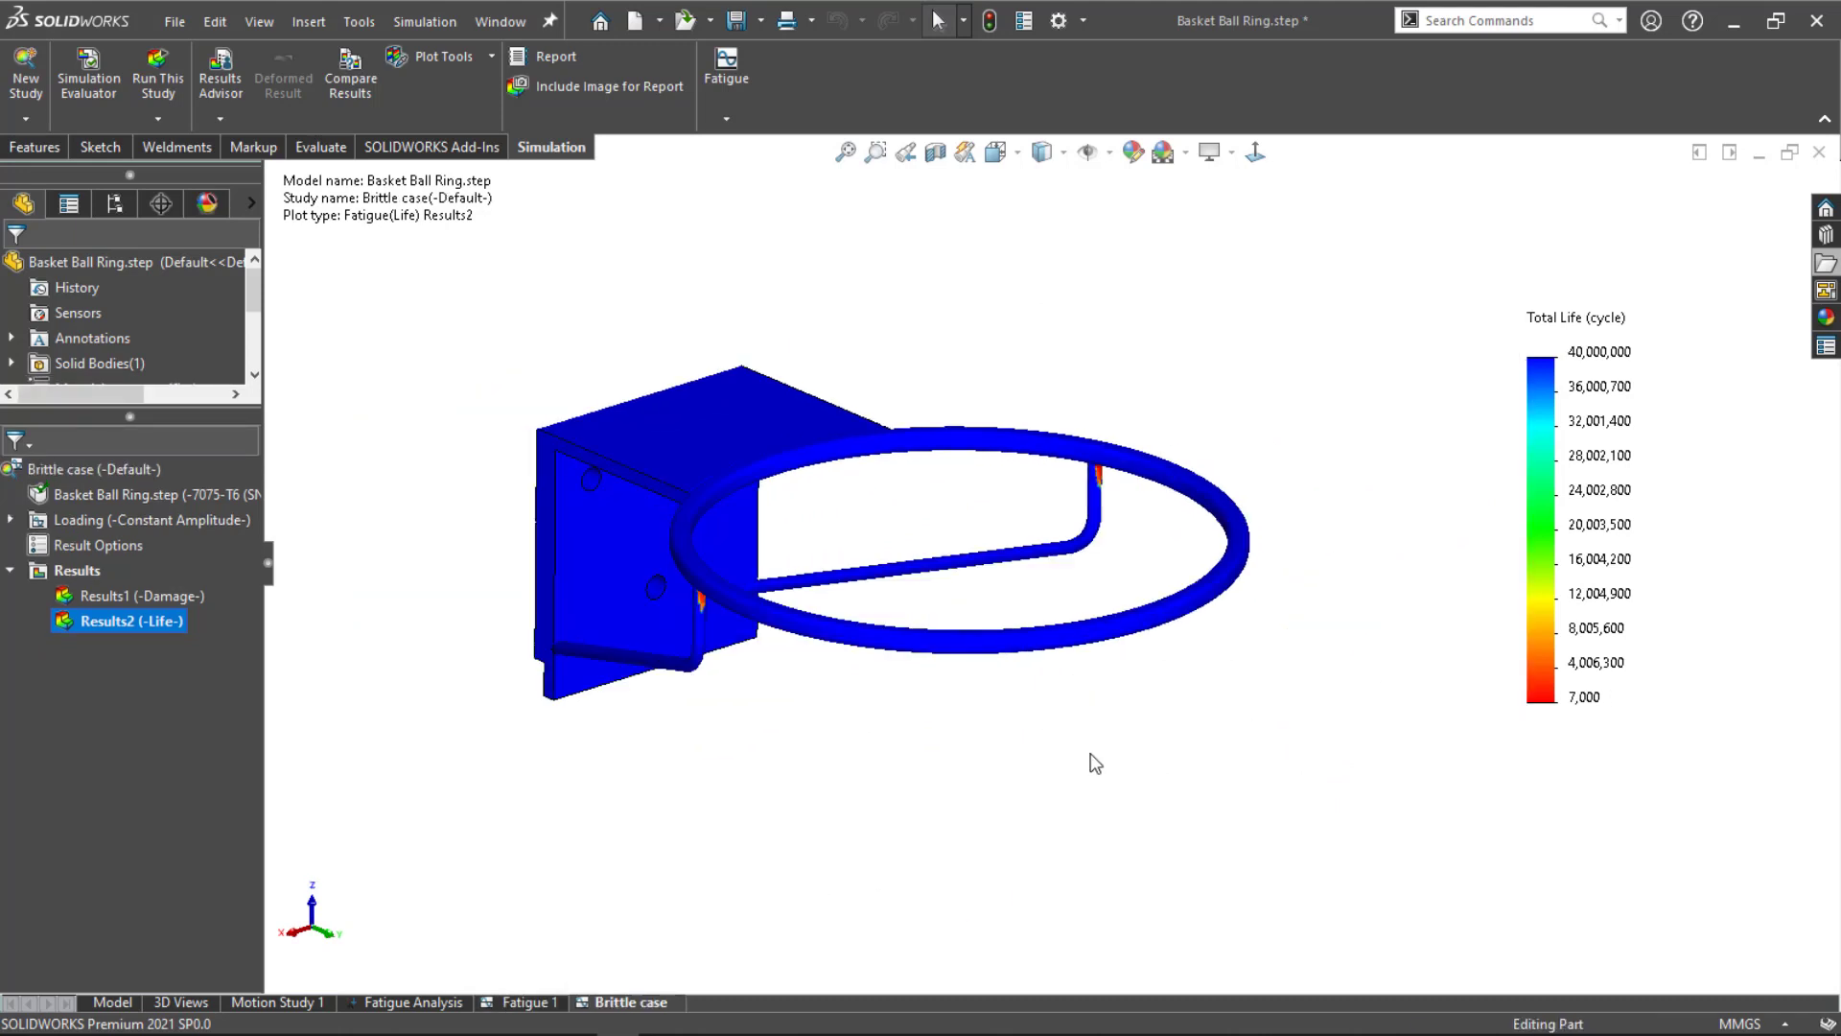
middle_click_drag(671, 705, 650, 778)
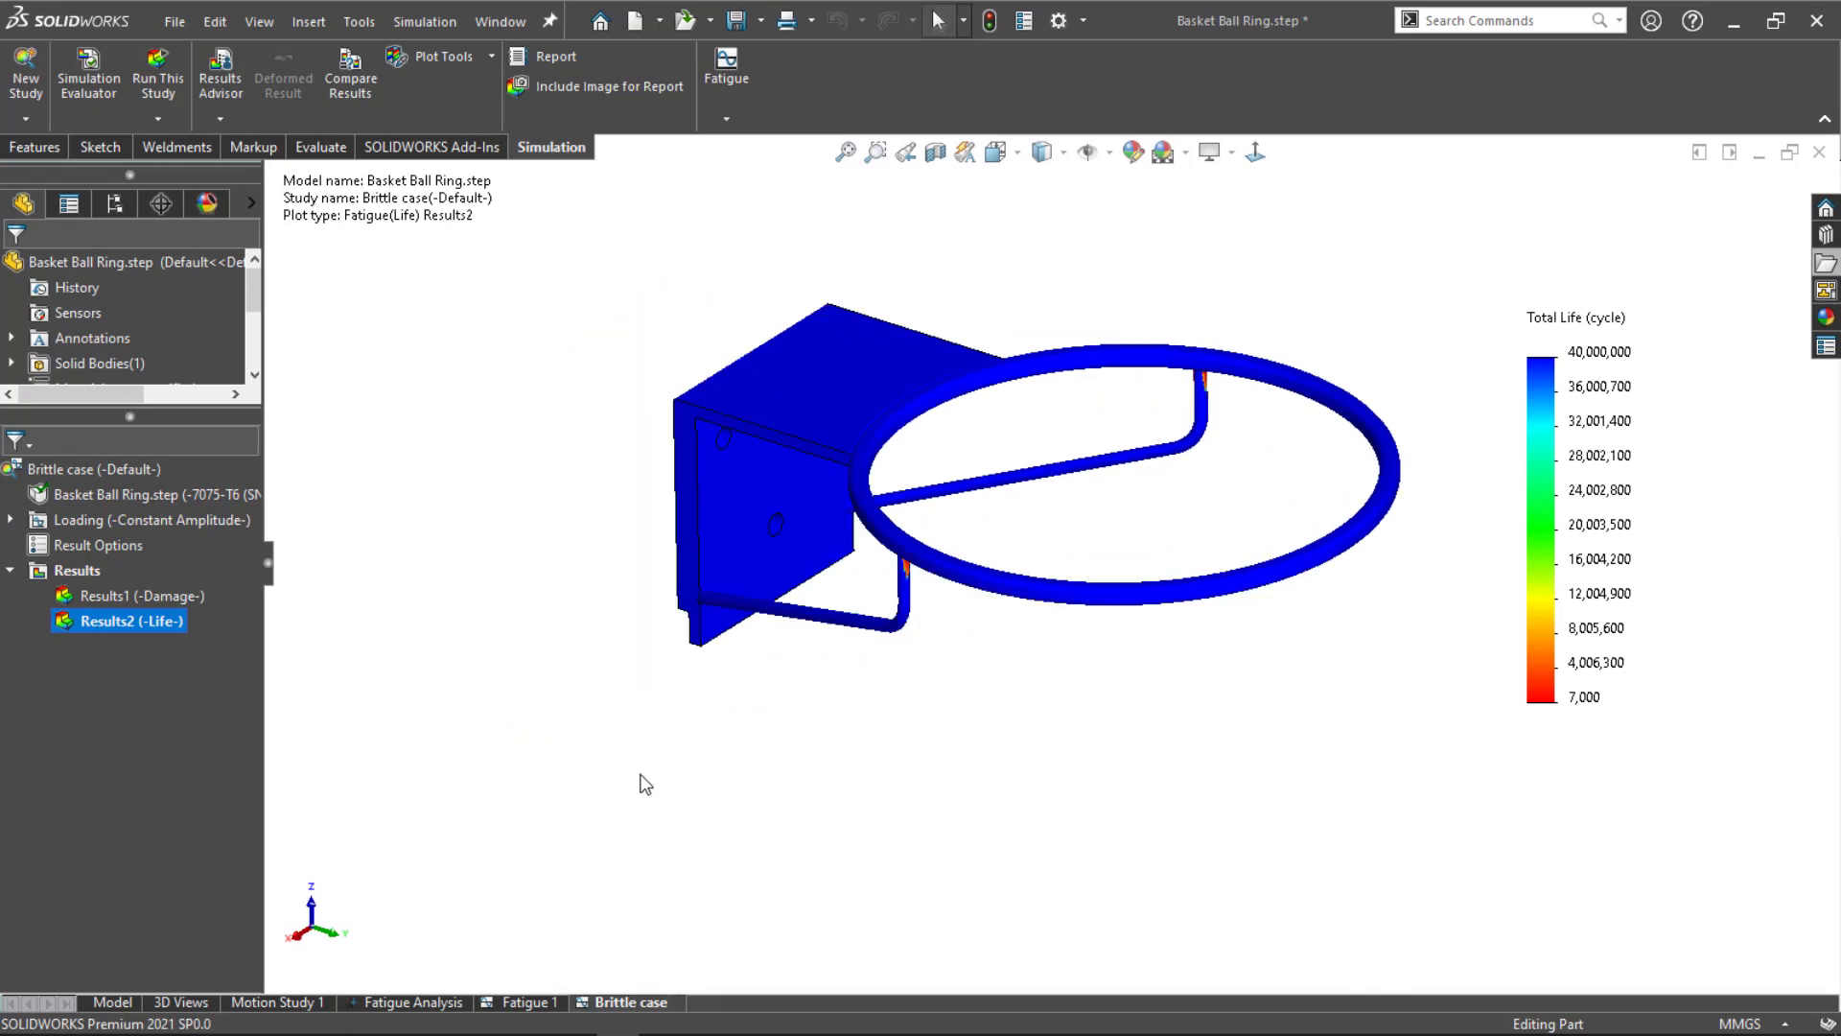
Step: Review the basketball ring's fatigue S-N curve data in the Brittle case study, showing stress in N/mm^2 (MPA), and close it without applying
right_click(120, 492)
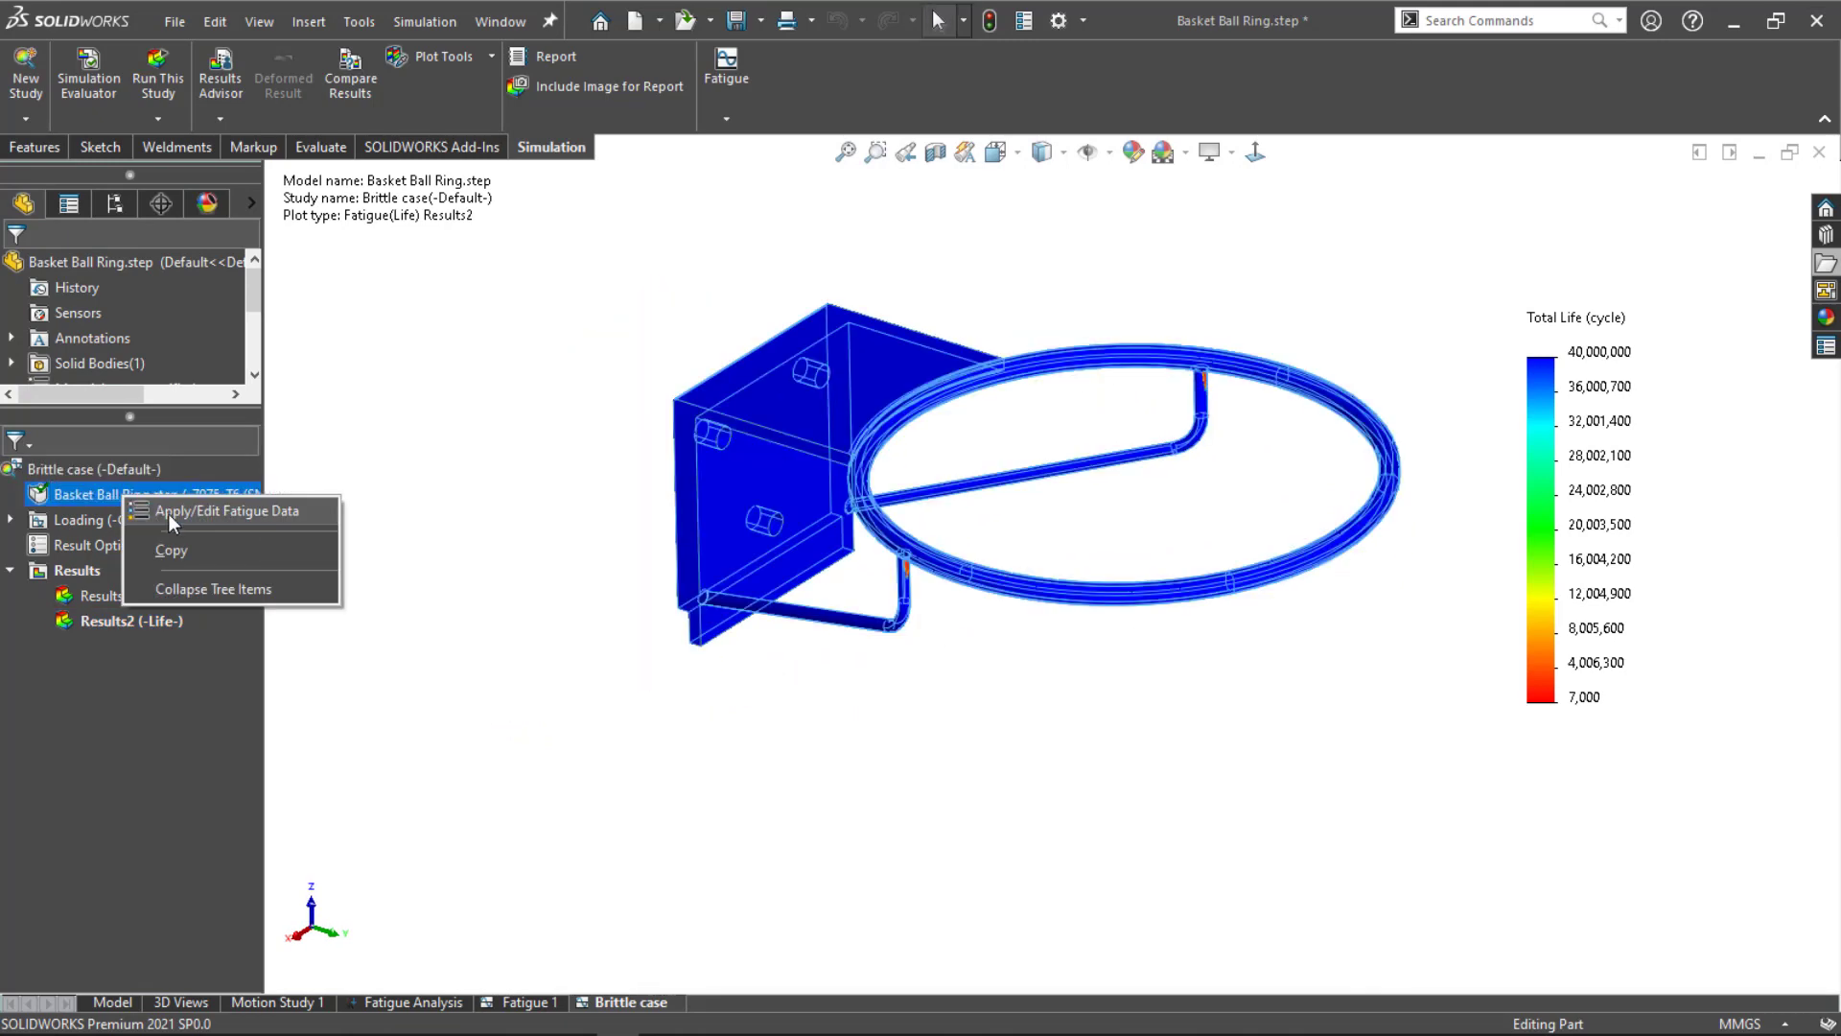
left_click(168, 512)
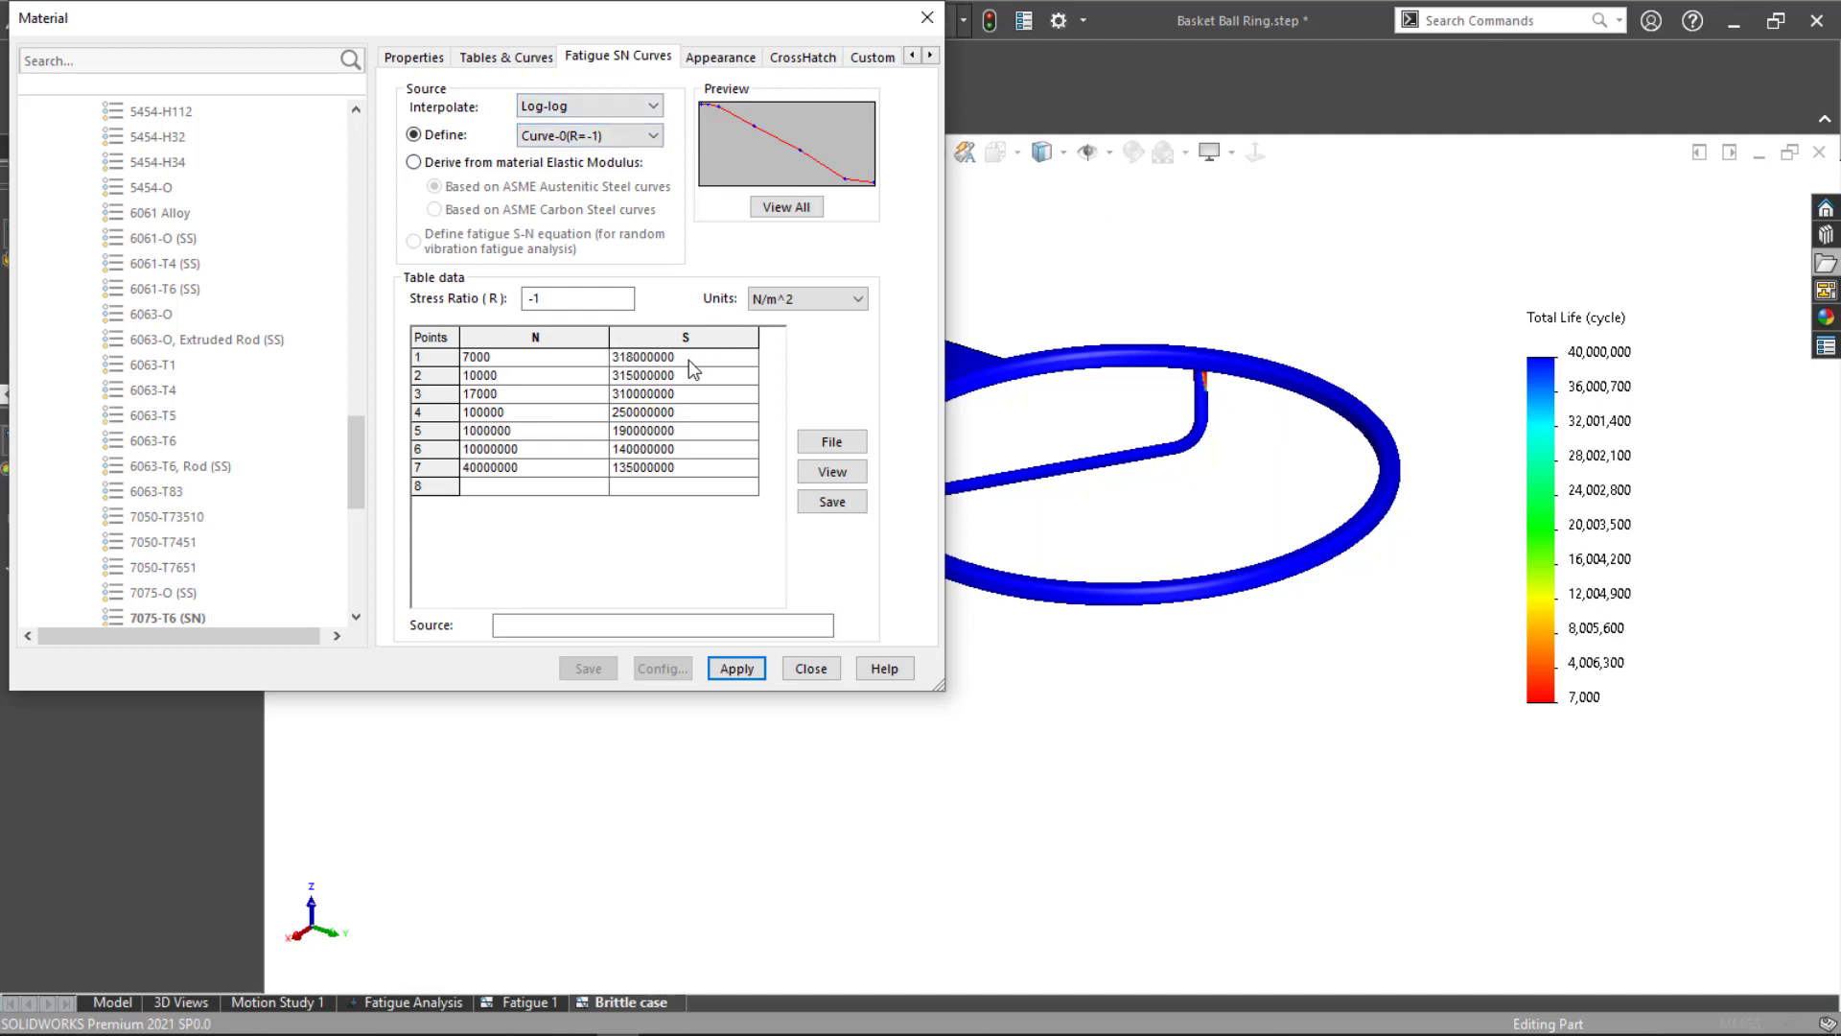
left_click(792, 302)
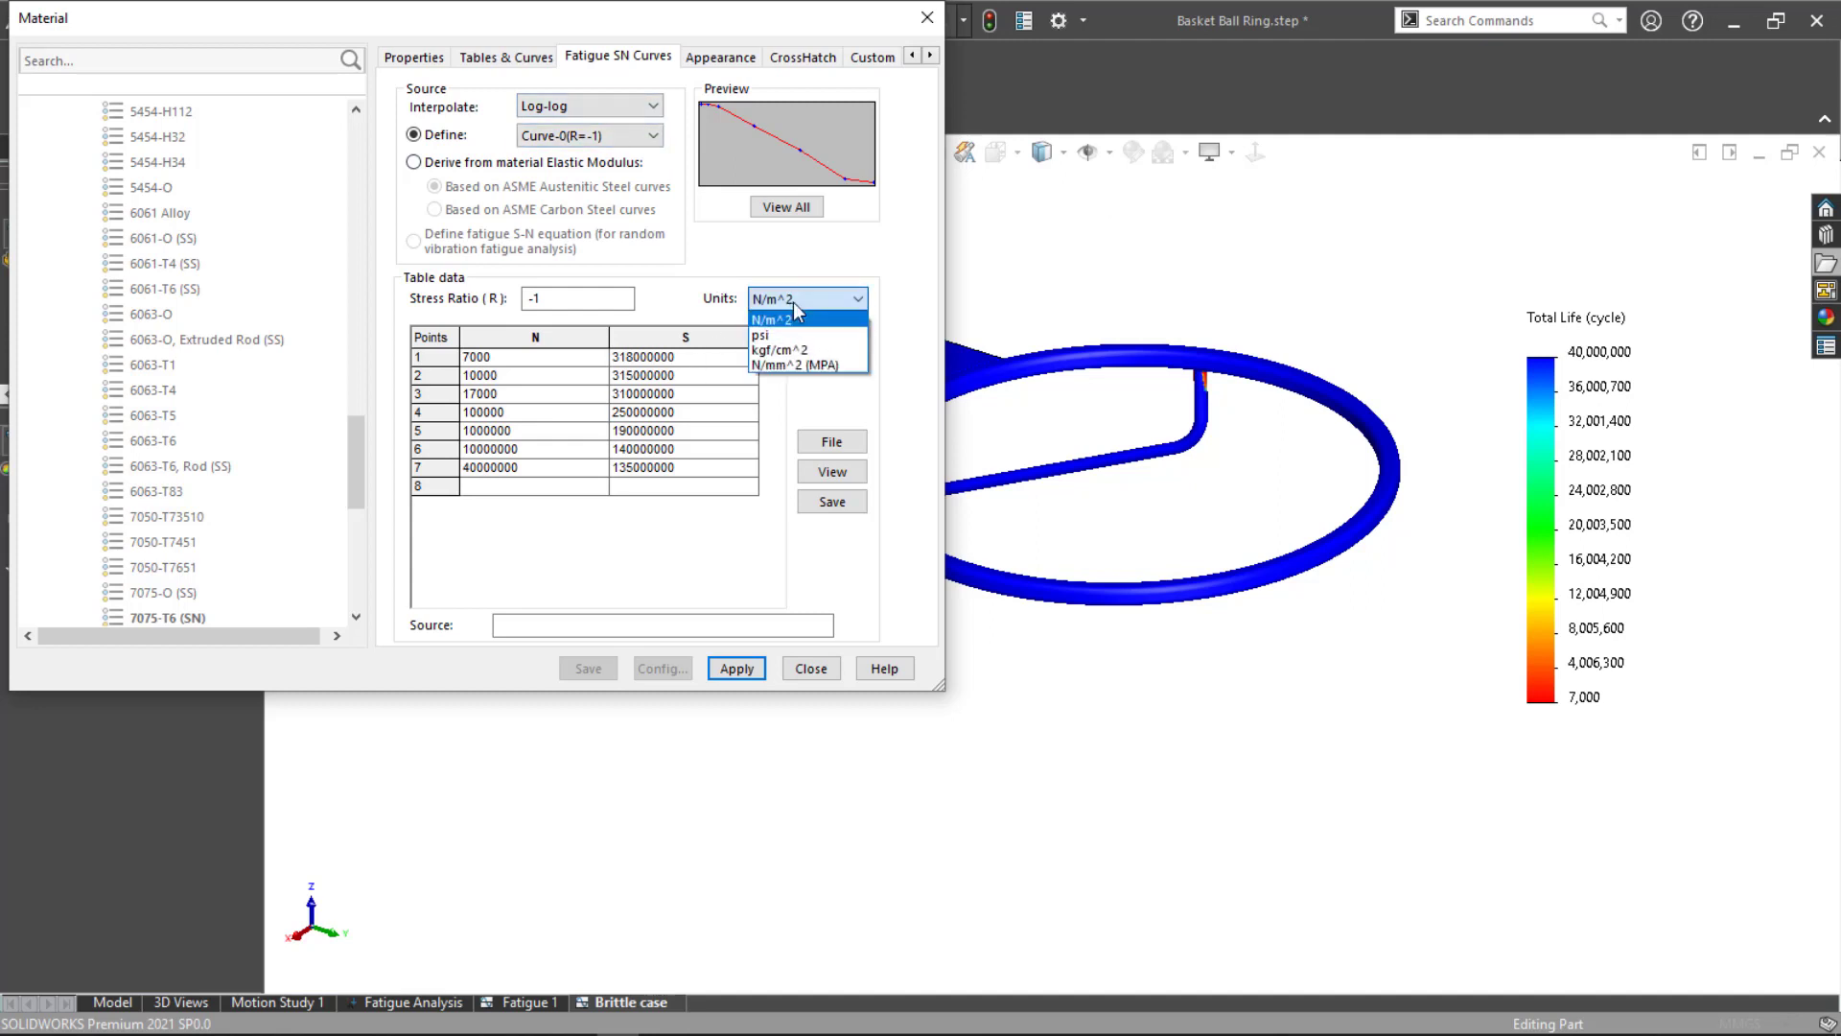
left_click(798, 364)
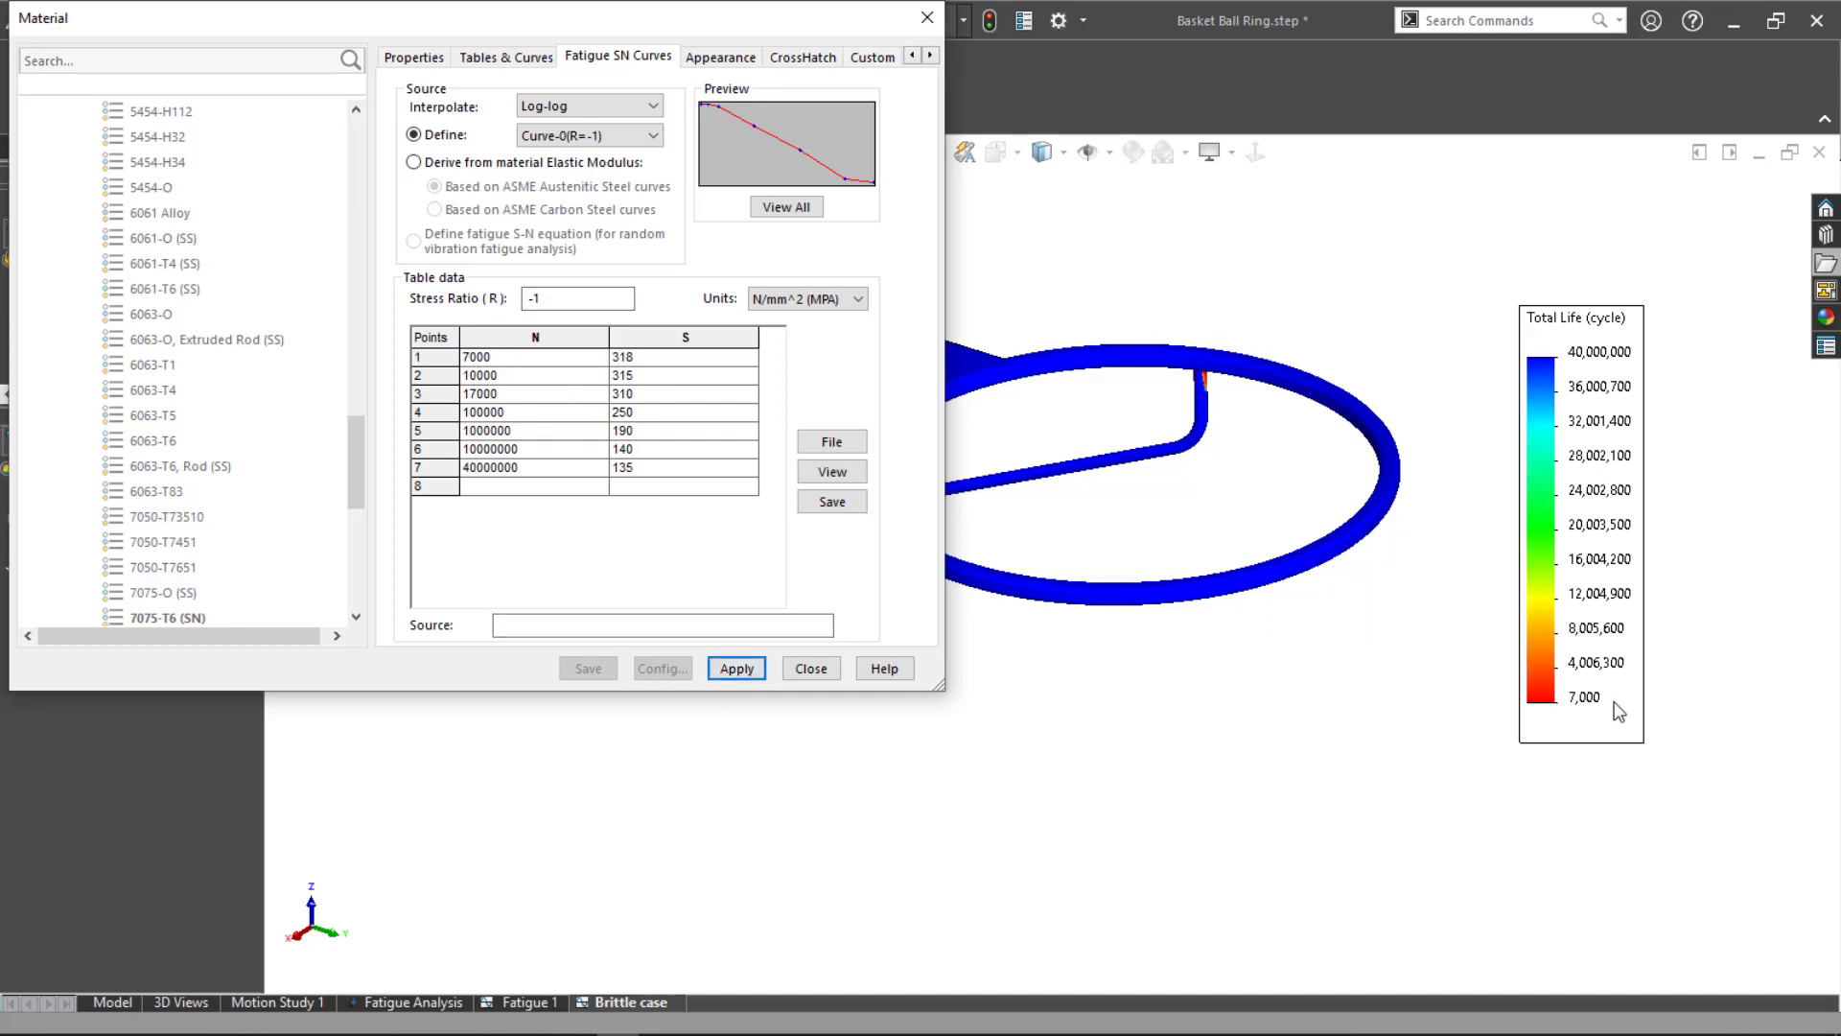
left_click(810, 668)
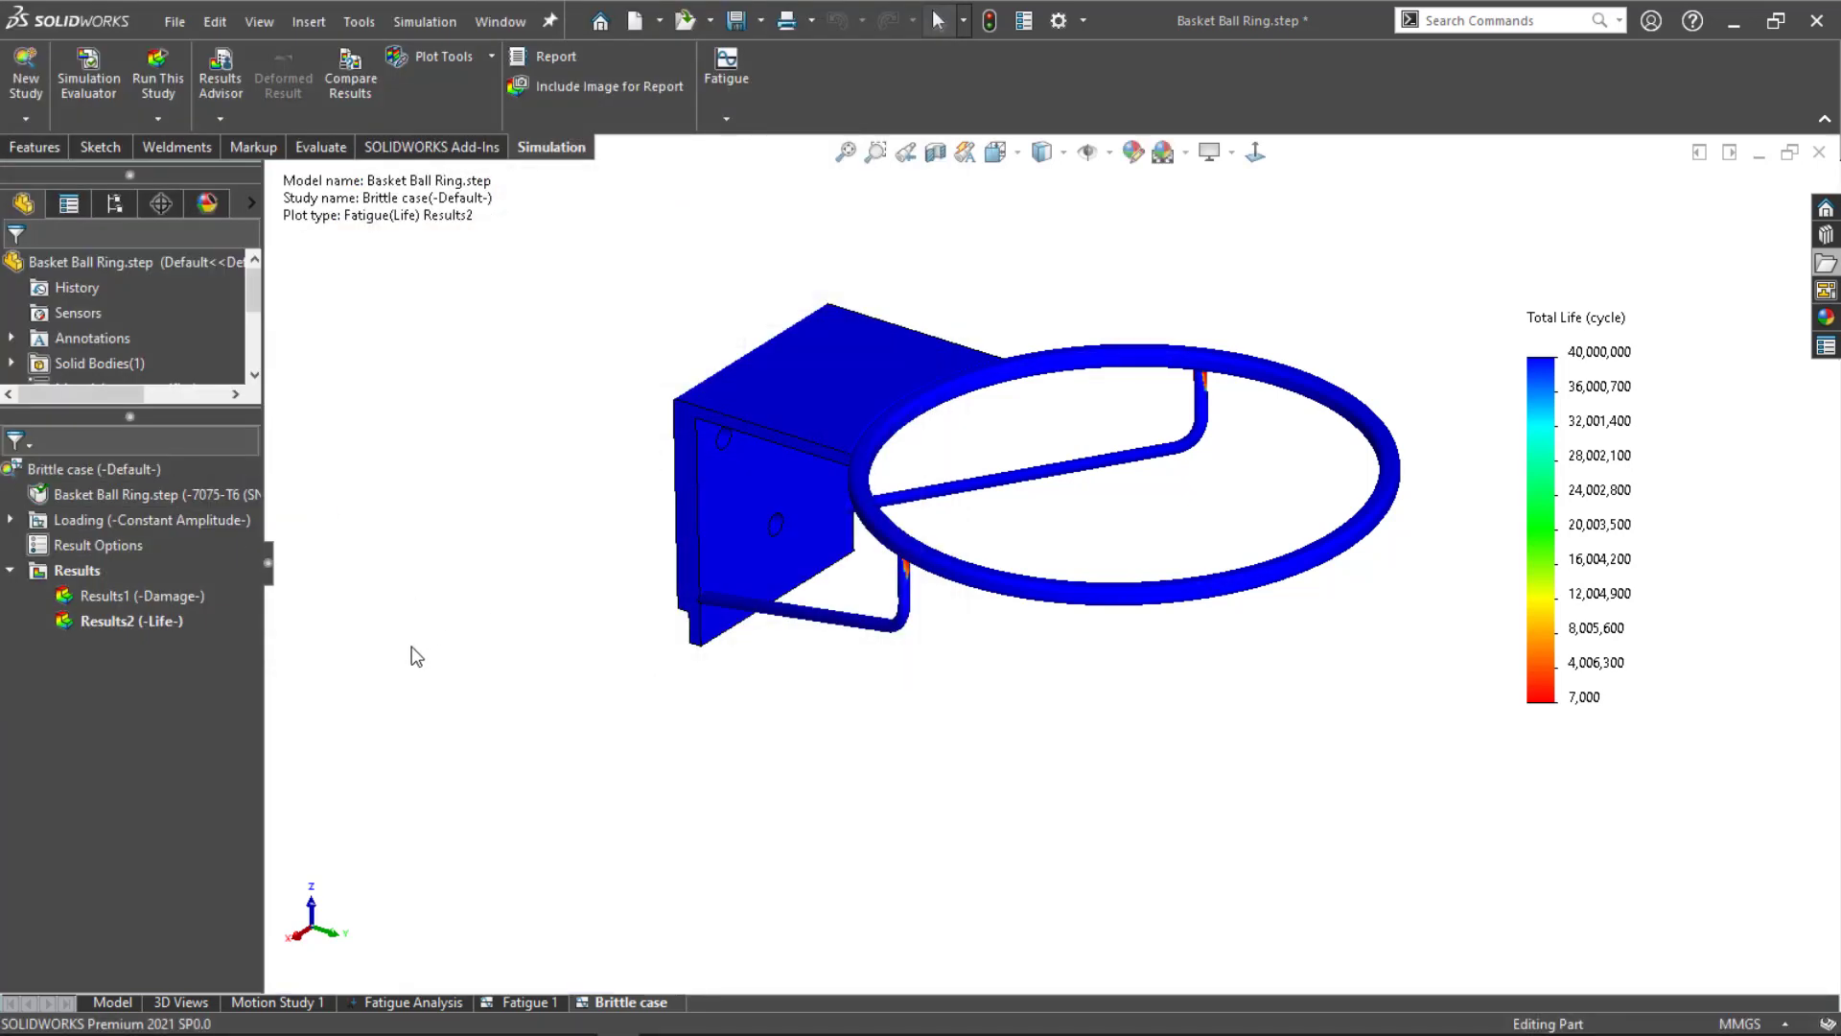